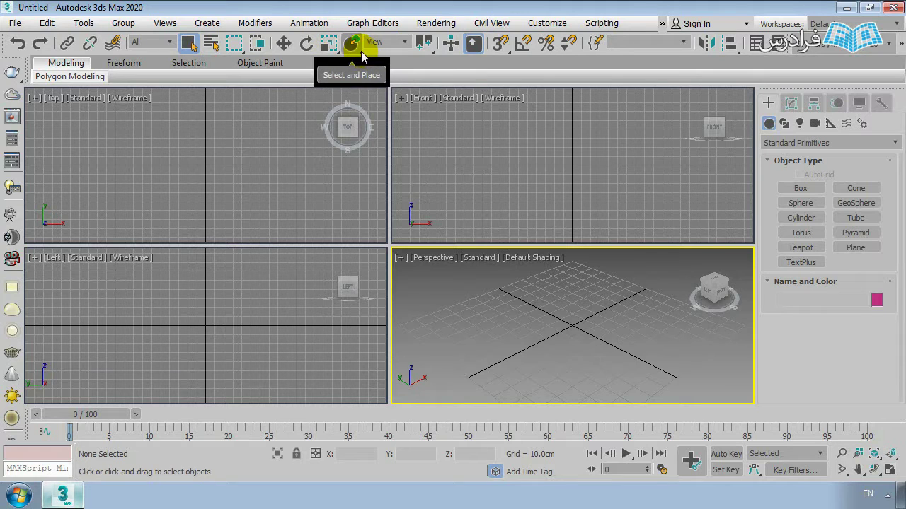
click(239, 54)
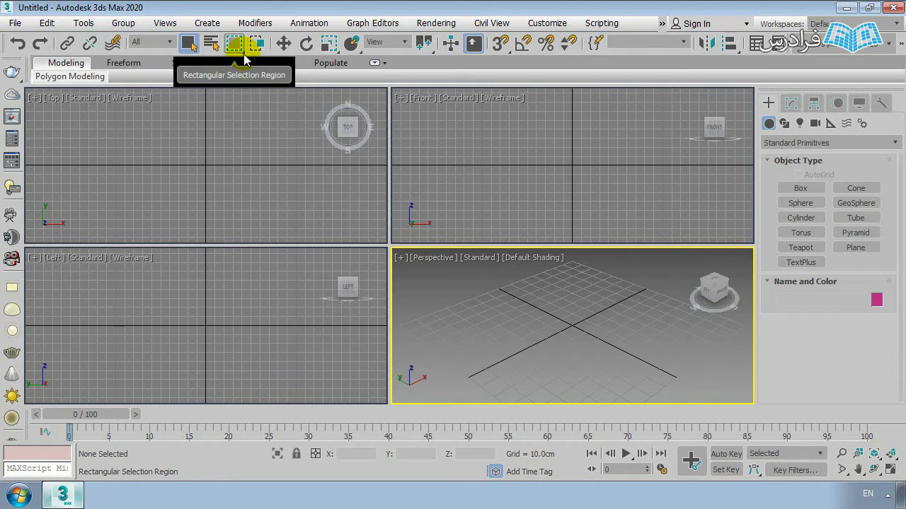
click(242, 51)
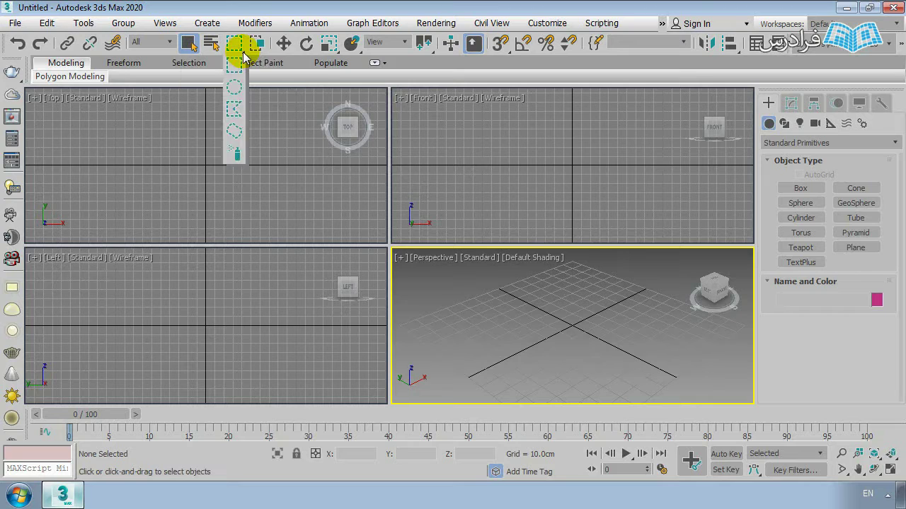
mouse_move(243, 54)
mouse_down()
mouse_move(236, 45)
mouse_move(234, 142)
mouse_move(234, 47)
mouse_up()
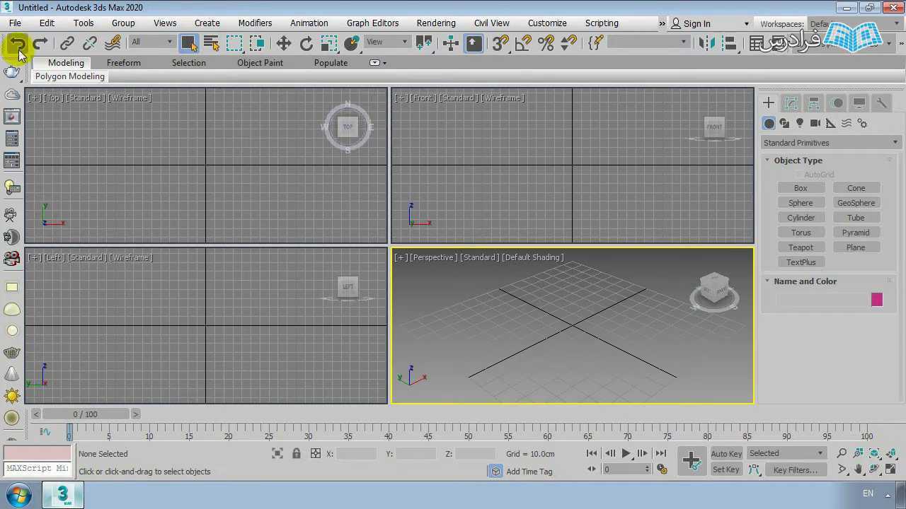
click(235, 44)
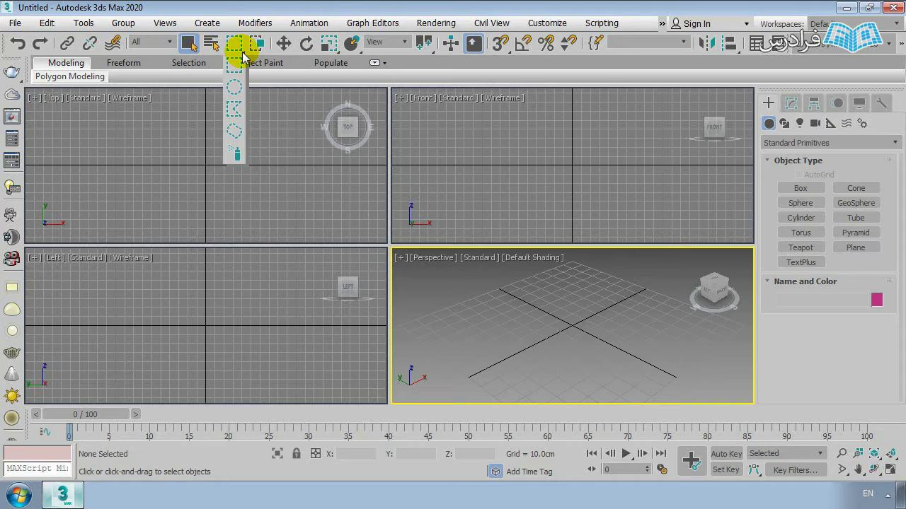
click(238, 46)
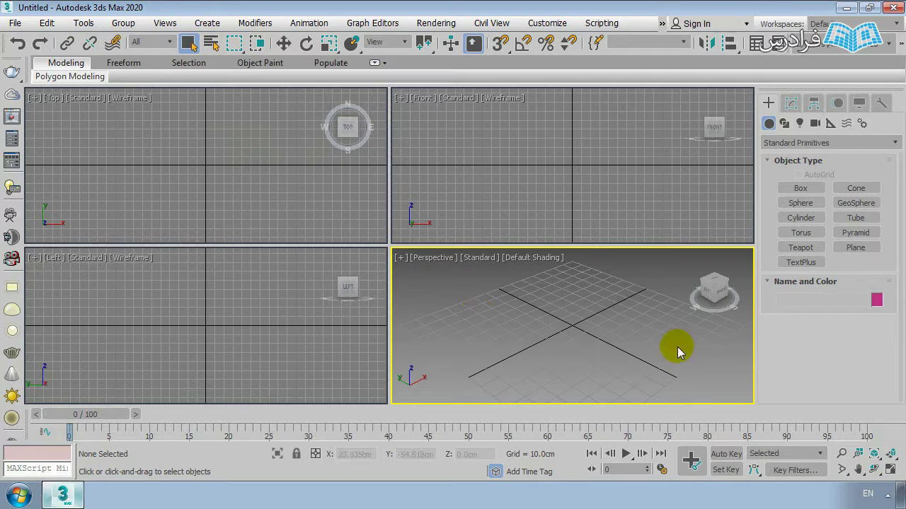
Step: Activate the Perspective viewport and maximize it to fill the whole view area
click(276, 184)
click(269, 313)
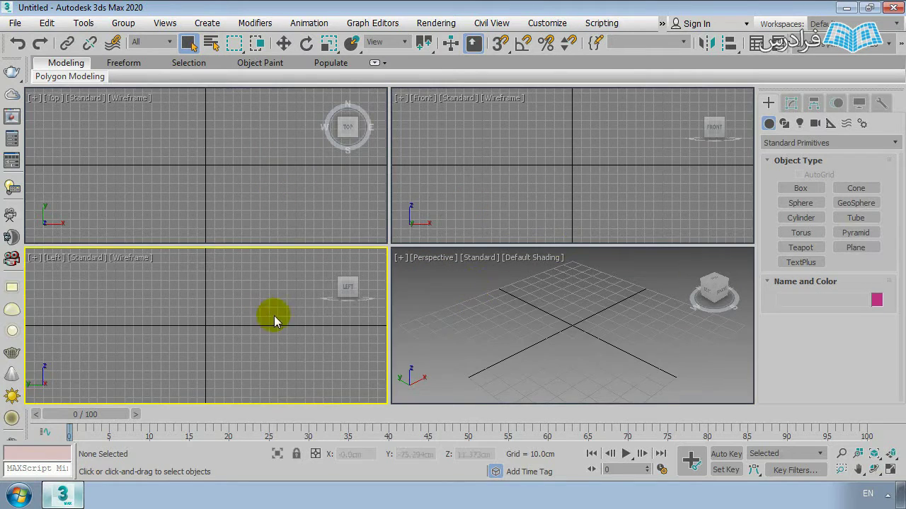
click(530, 337)
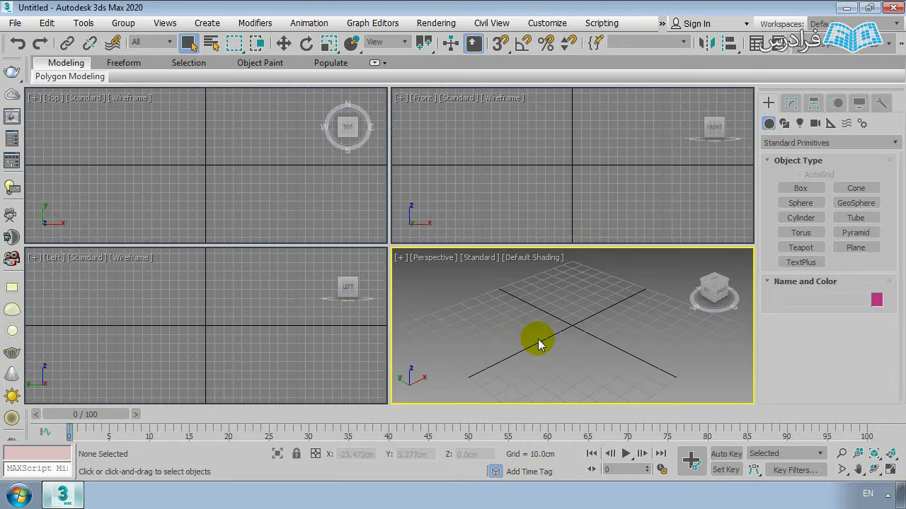
key(alt+w)
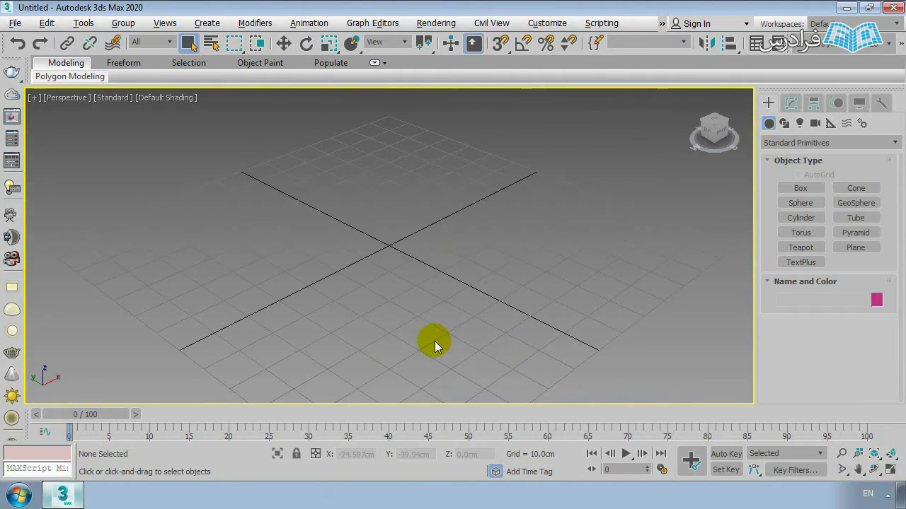
key(alt+w)
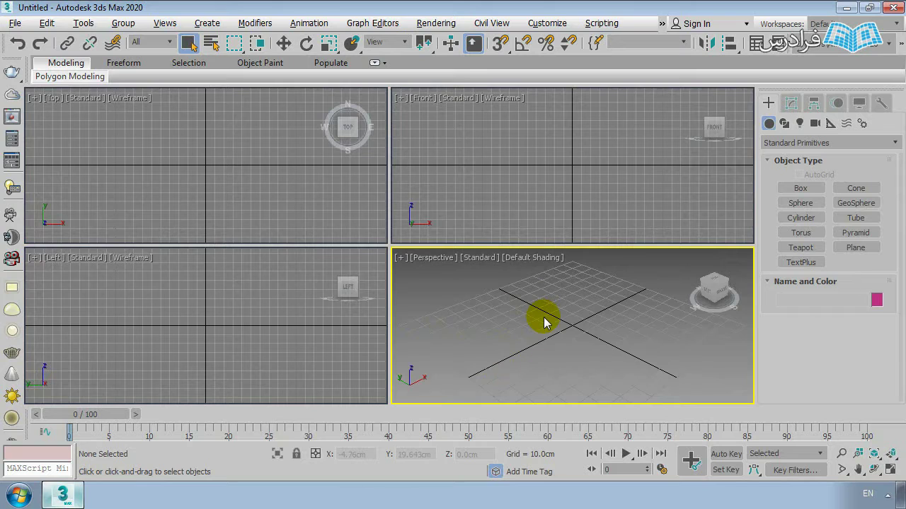
key(alt+w)
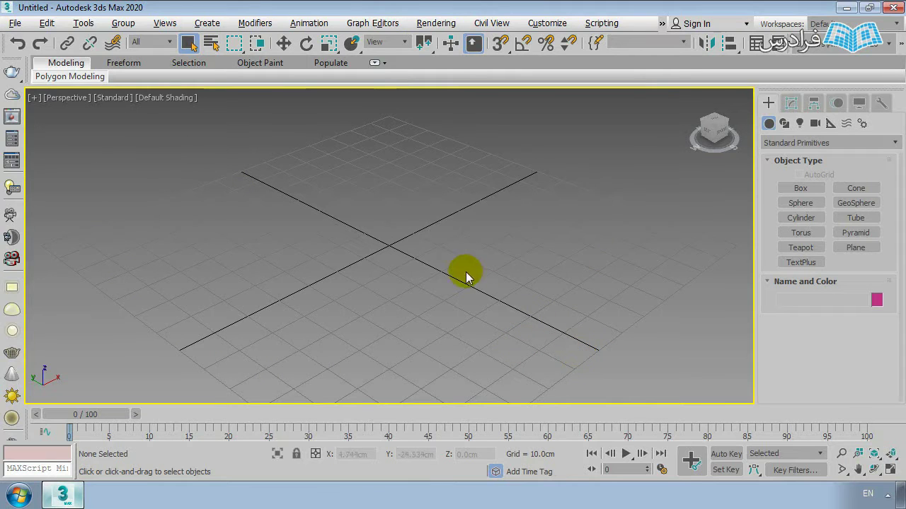
Step: Create a box about 34 cm long on the grid near the origin and turn on edged faces in the Perspective viewport
alt+middle_drag(415, 244, 415, 269)
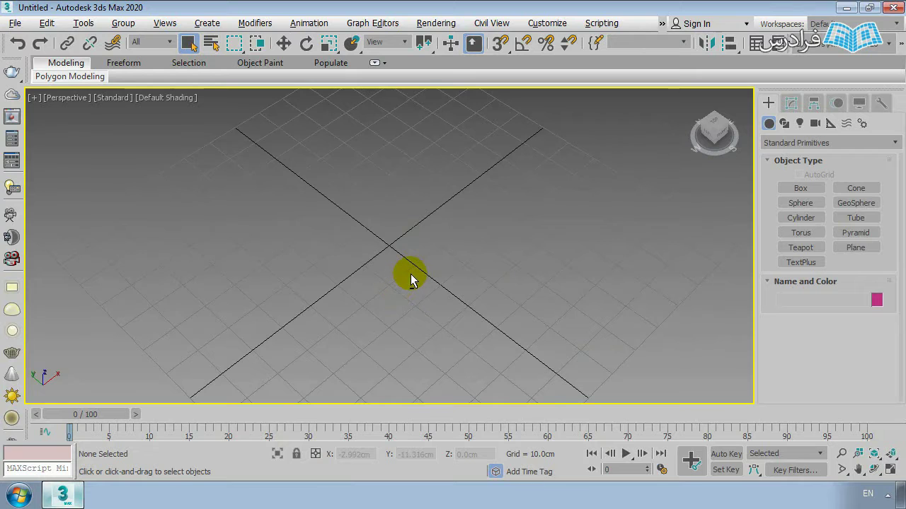
alt+middle_drag(408, 277, 530, 292)
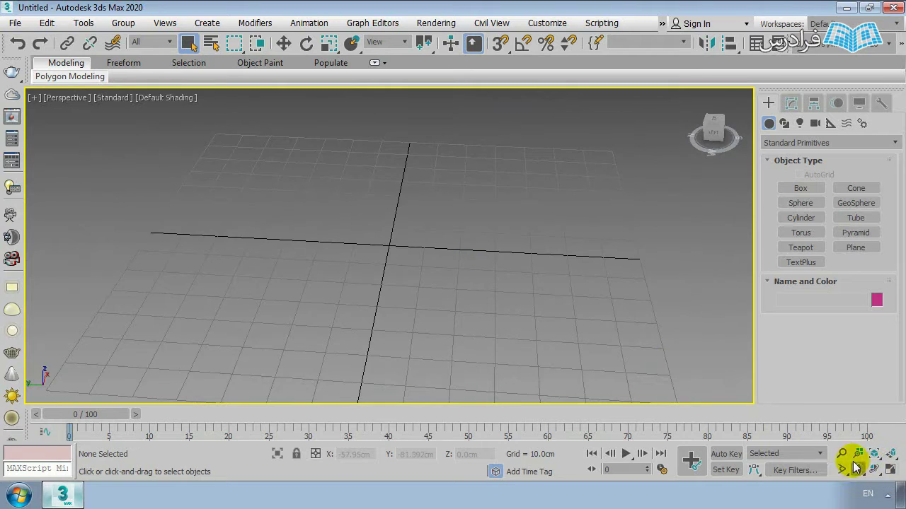
click(874, 469)
drag(410, 253, 390, 237)
right_click(395, 254)
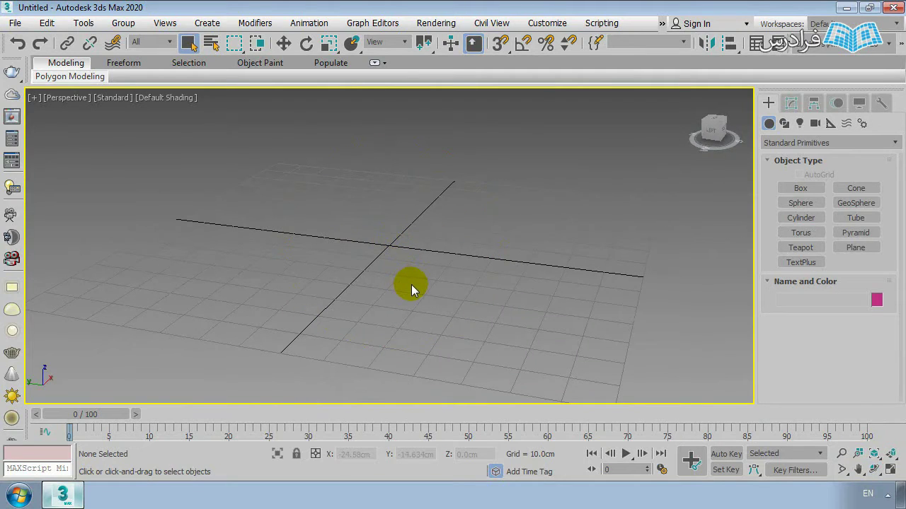
alt+middle_drag(411, 285, 372, 290)
click(794, 193)
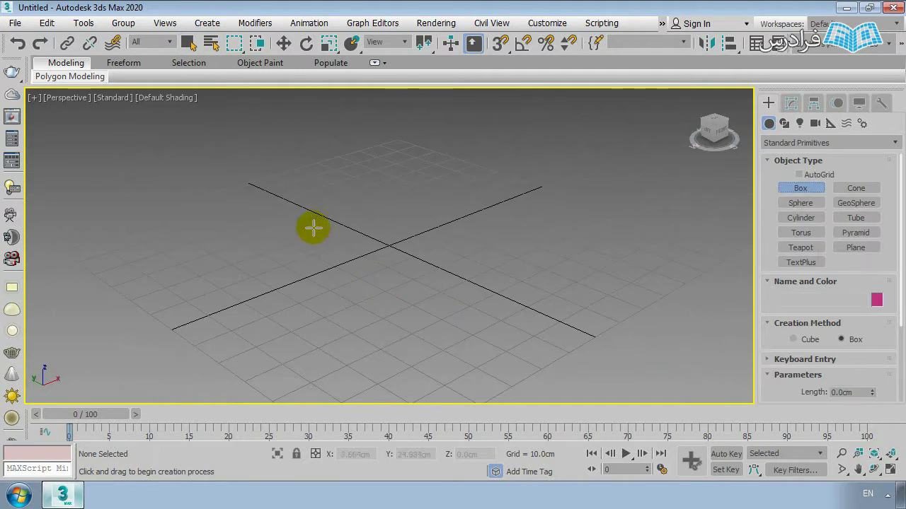
drag(313, 226, 293, 283)
click(300, 210)
key(F4)
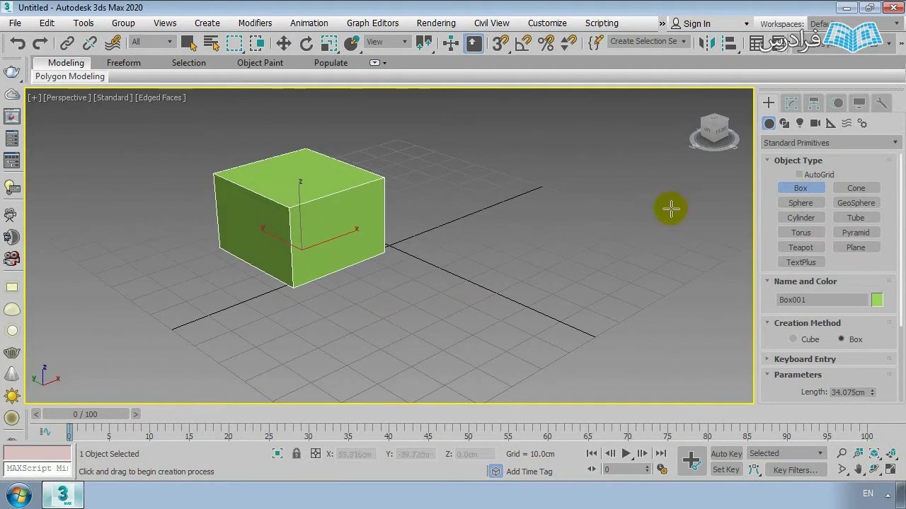
Step: Create a sphere of about 18 cm radius beside the box, end object creation and clear the selection
click(800, 203)
drag(456, 272, 457, 304)
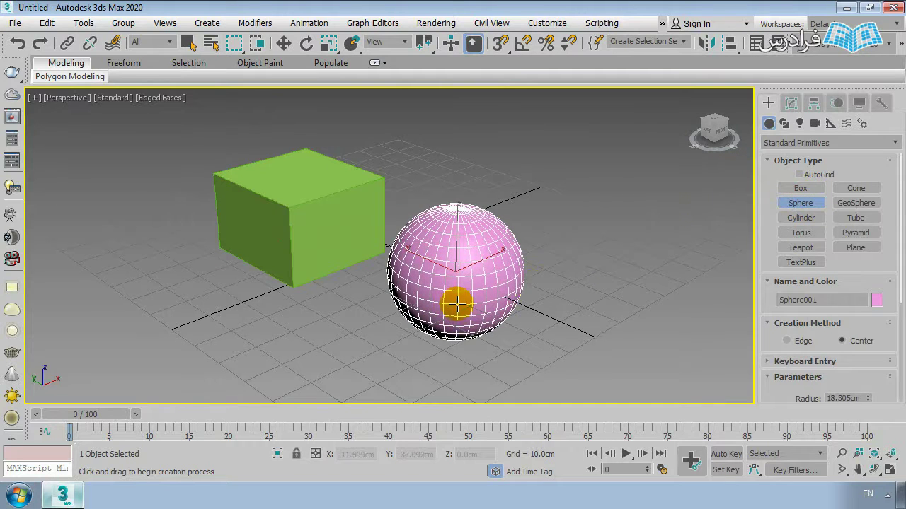
right_click(558, 244)
click(557, 231)
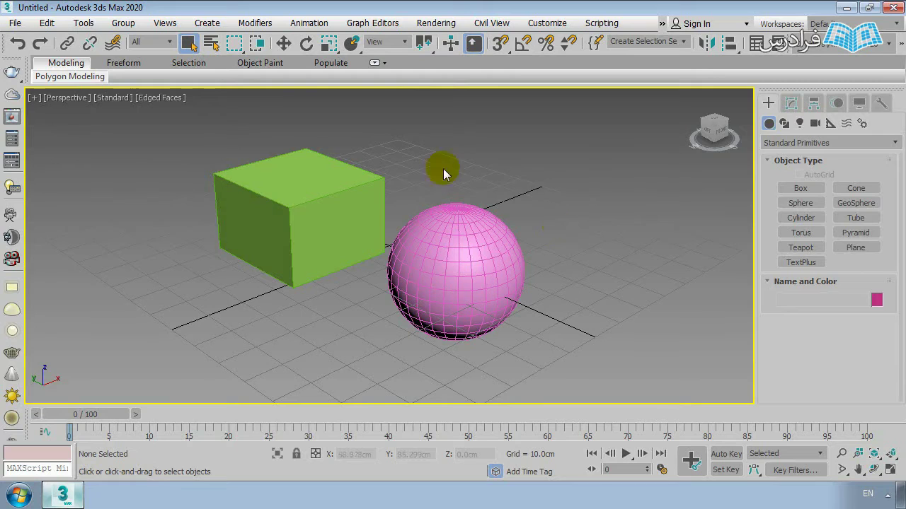
Step: Set the Perspective viewport's shading style to Clay
click(162, 98)
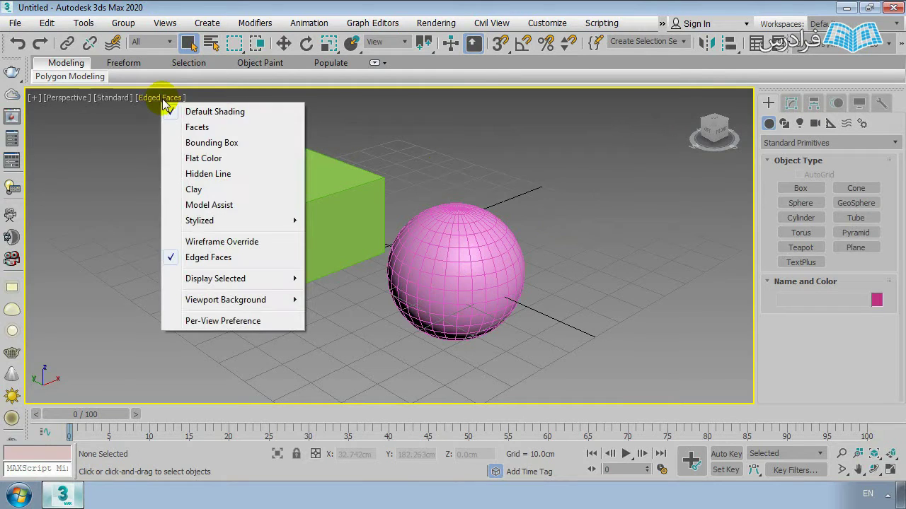
click(204, 191)
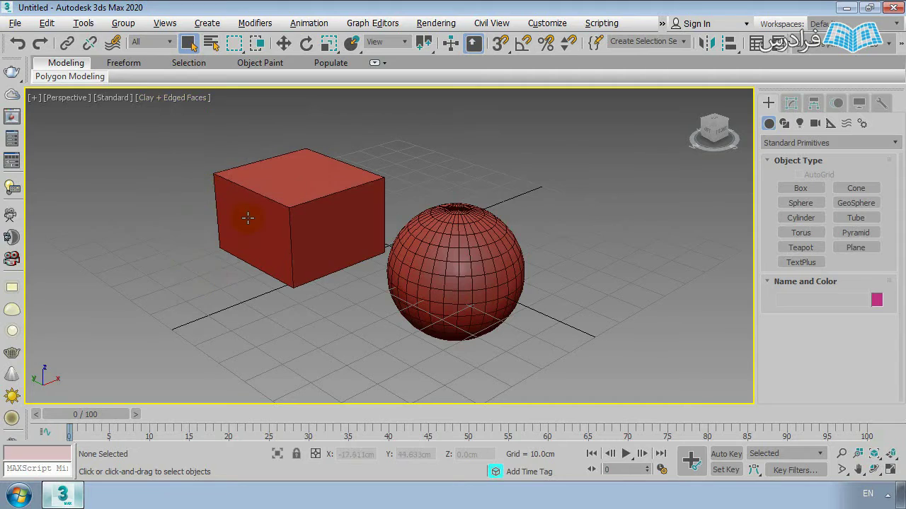
Step: Examine the Clay-shaded box and sphere from several angles and distances, and look over the available shading styles
scroll(382, 235, up, 3)
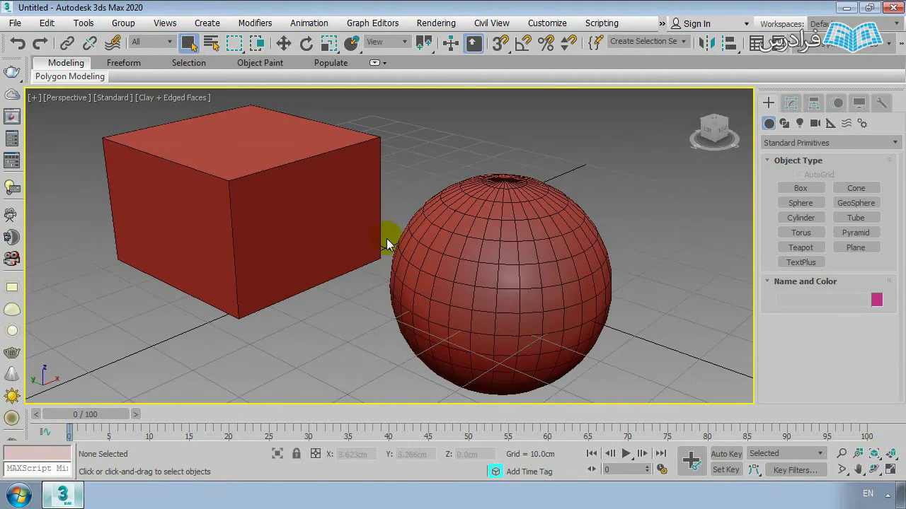
mouse_move(387, 238)
alt+middle_down()
mouse_move(425, 218)
mouse_move(399, 233)
alt+middle_up()
scroll(421, 271, down, 3)
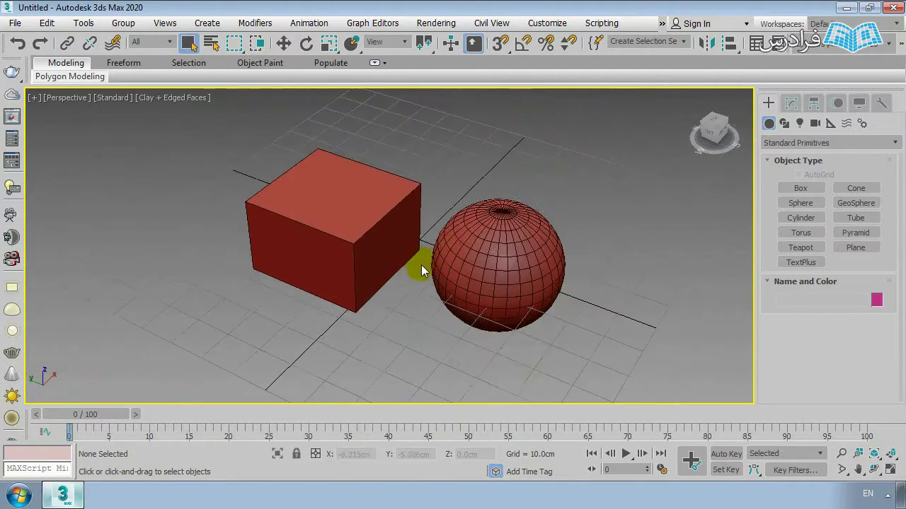
alt+middle_drag(421, 271, 424, 290)
scroll(408, 282, up, 2)
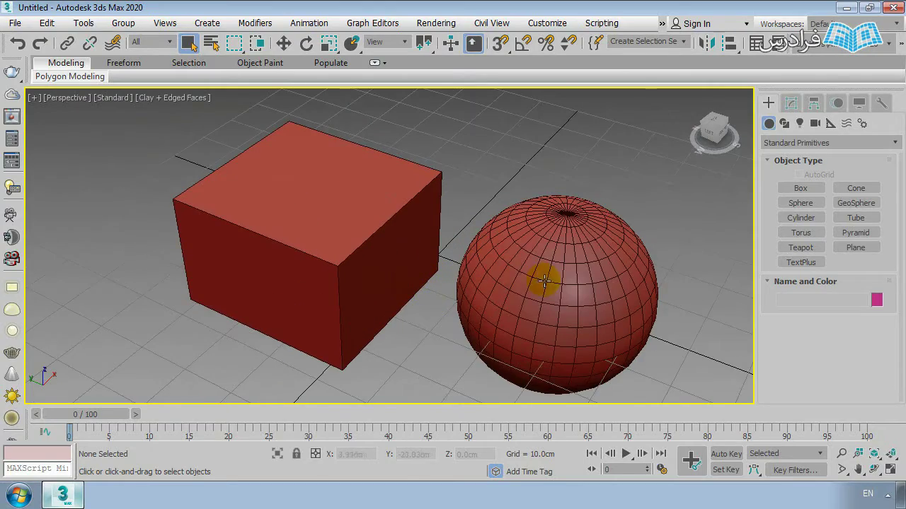
scroll(543, 281, up, 1)
alt+middle_drag(525, 263, 495, 263)
scroll(485, 263, down, 3)
scroll(439, 241, up, 2)
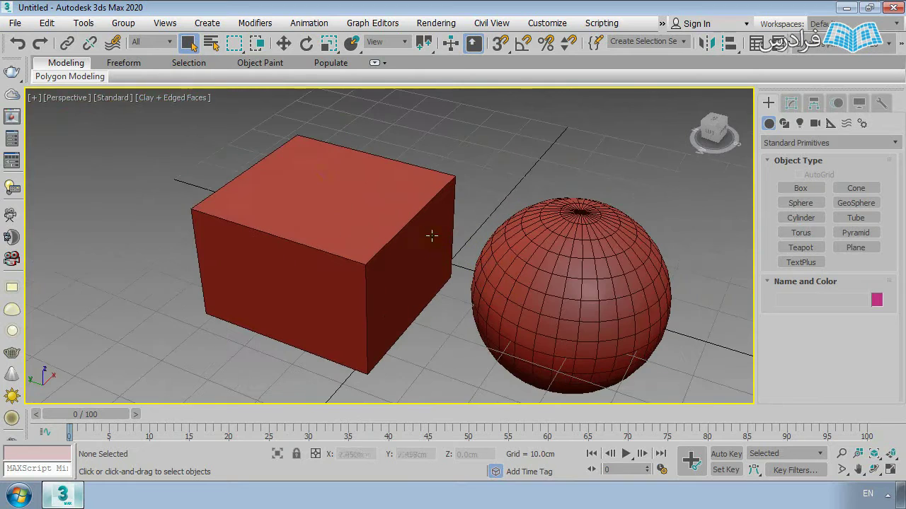
click(177, 99)
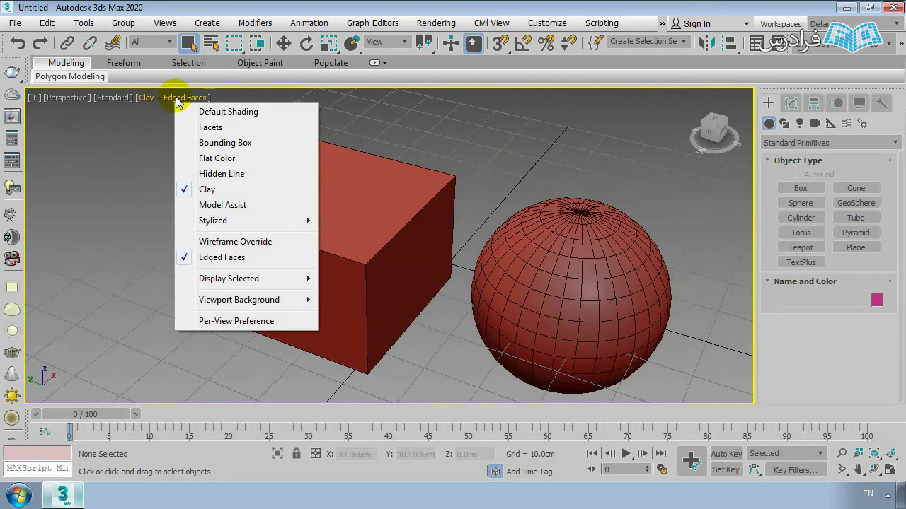
click(501, 180)
scroll(363, 192, down, 3)
scroll(392, 207, up, 2)
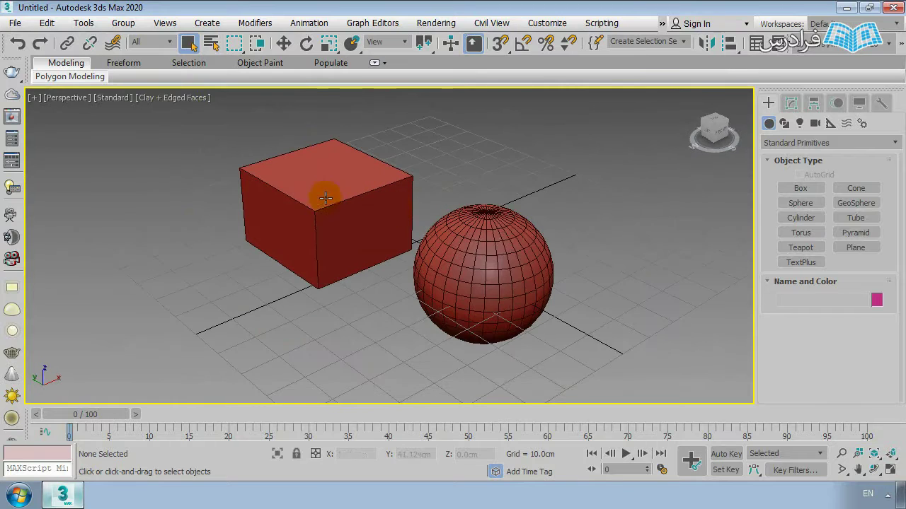
Step: Create a cylinder of about 30 cm radius behind the box and sphere, and a small teapot on the sphere's far side from the box
click(800, 218)
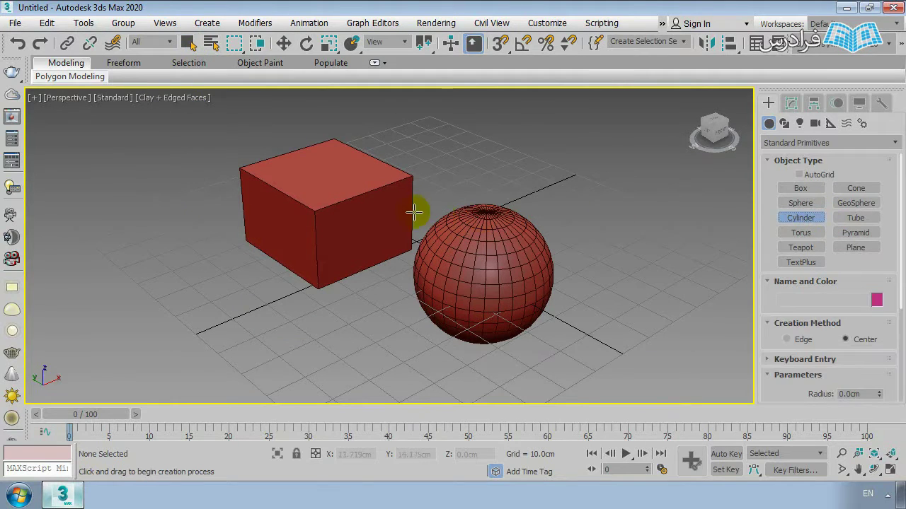
drag(414, 213, 431, 236)
click(431, 204)
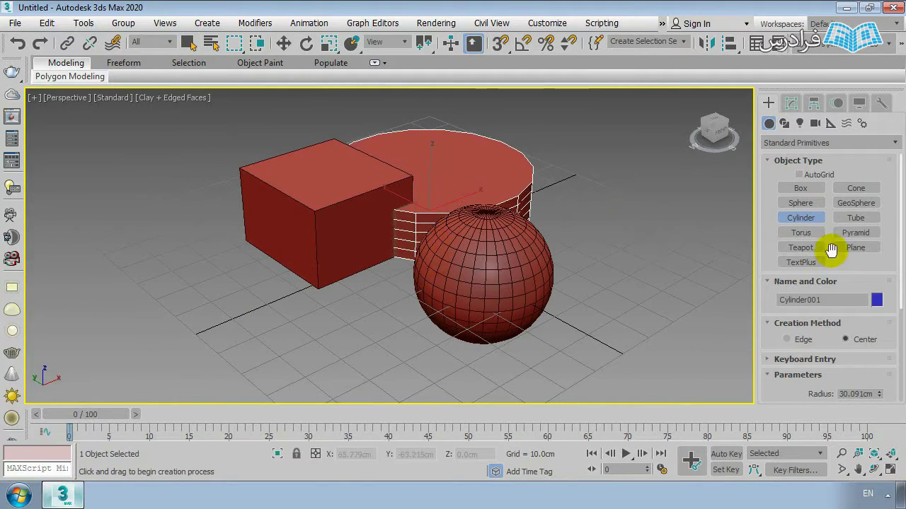
click(807, 249)
mouse_move(616, 247)
mouse_down()
mouse_move(616, 269)
mouse_move(619, 256)
mouse_up()
Step: Create a flat plane about 34 cm long in front of the box, end object creation and clear the selection
click(867, 248)
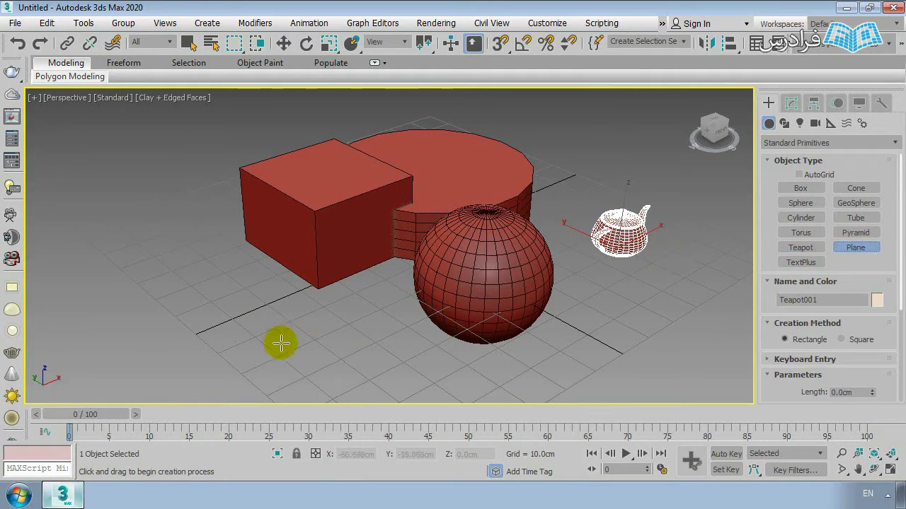
drag(279, 342, 434, 375)
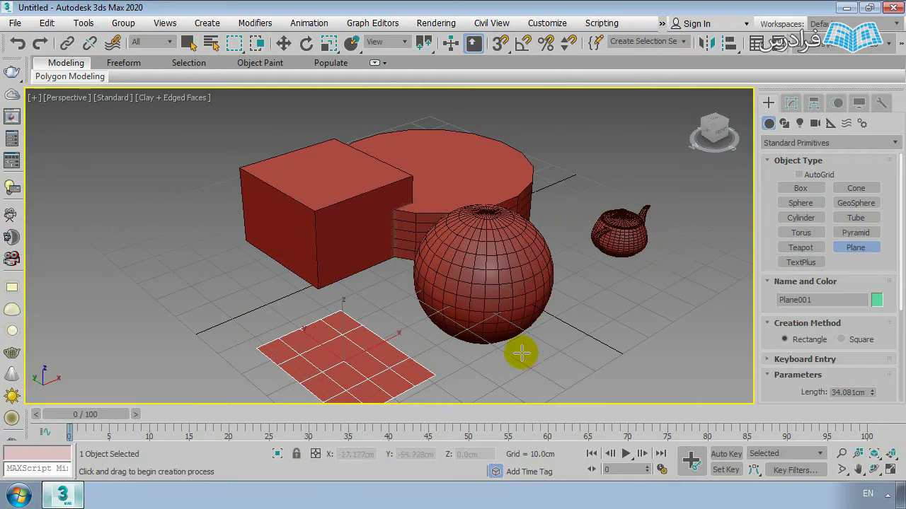
right_click(566, 345)
right_click(570, 320)
click(538, 344)
click(502, 348)
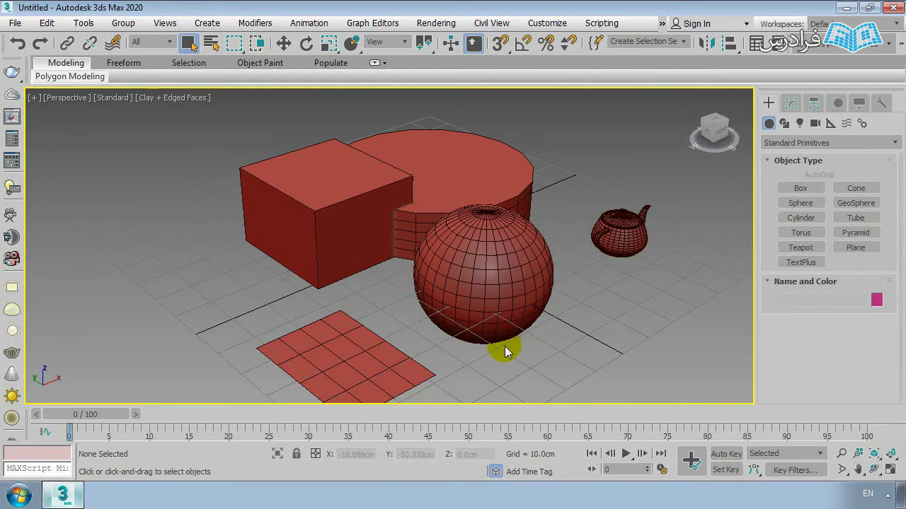
Step: Select the box, cylinder, sphere and plane with a rectangular region, and replace that selection with a region catching all five objects
alt+middle_drag(502, 347, 431, 344)
scroll(424, 332, down, 4)
scroll(414, 322, up, 3)
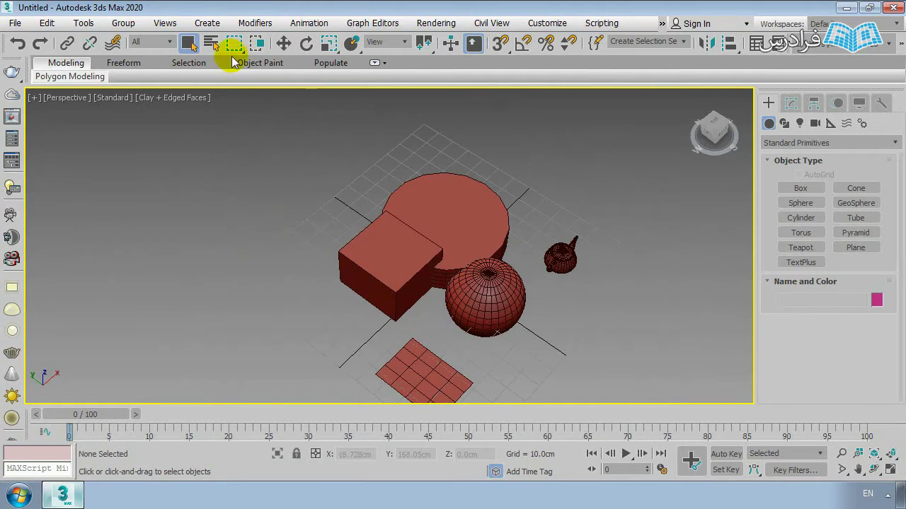
middle_drag(337, 232, 328, 181)
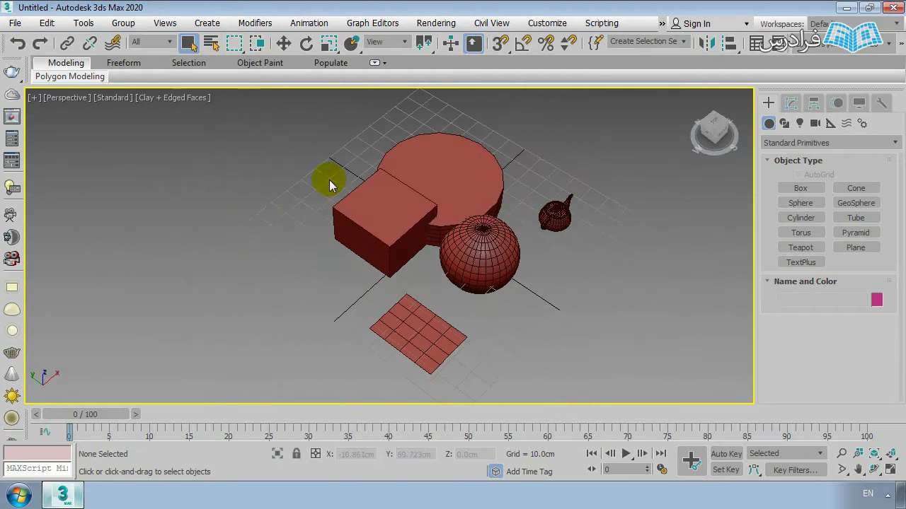
click(235, 45)
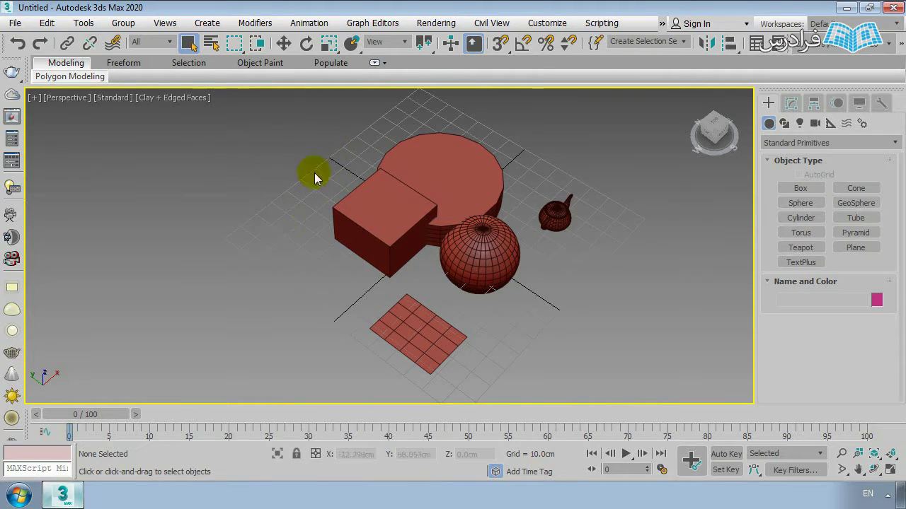
drag(285, 122, 457, 369)
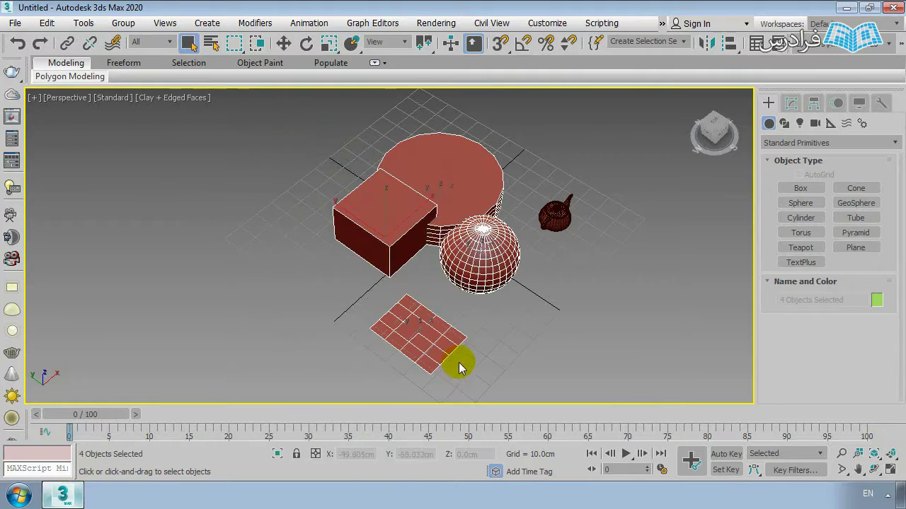
click(510, 354)
drag(655, 148, 425, 353)
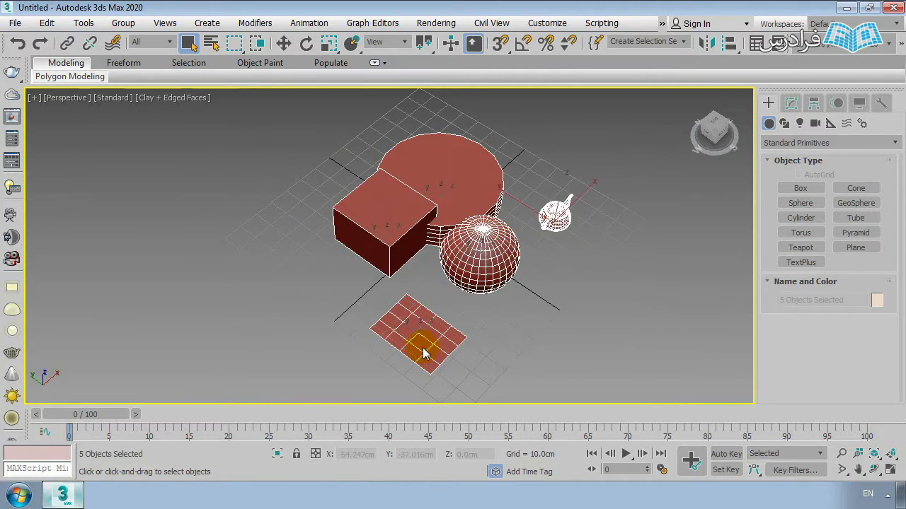
Step: Deselect everything and use rectangular regions in the viewport, ending with the cylinder, sphere, teapot and plane selected without the box
click(273, 196)
drag(340, 243, 522, 384)
click(600, 364)
drag(606, 358, 447, 207)
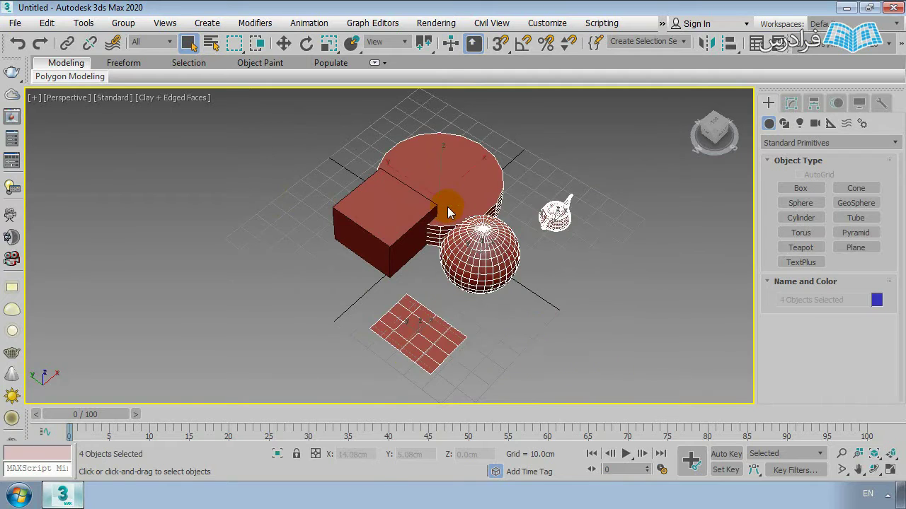
Step: Clear the selection, sweep a rectangular region from behind the box to the plane's front corner, and deselect everything
click(523, 319)
drag(282, 133, 350, 232)
drag(464, 369, 465, 368)
click(639, 302)
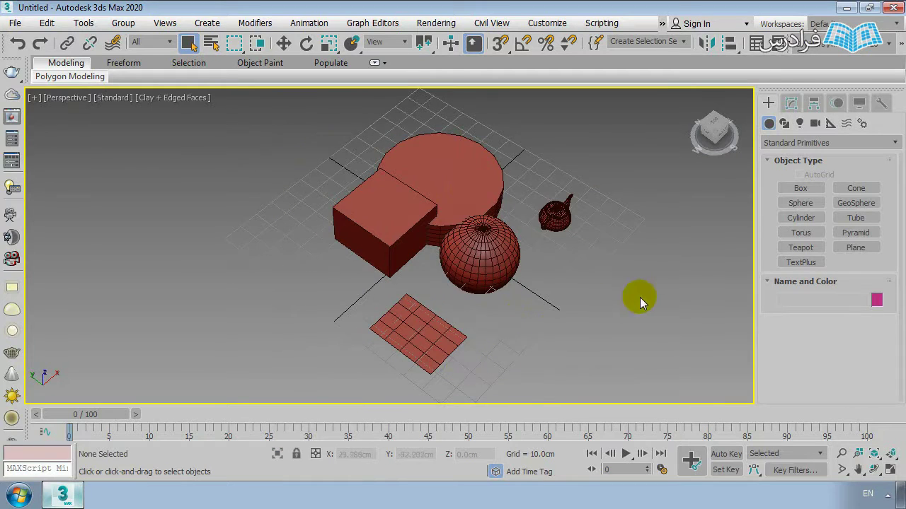
Step: Select the box, cylinder, sphere and teapot with a rectangular region, replace it with a region from the box to the plane, and deselect everything
drag(414, 151, 425, 151)
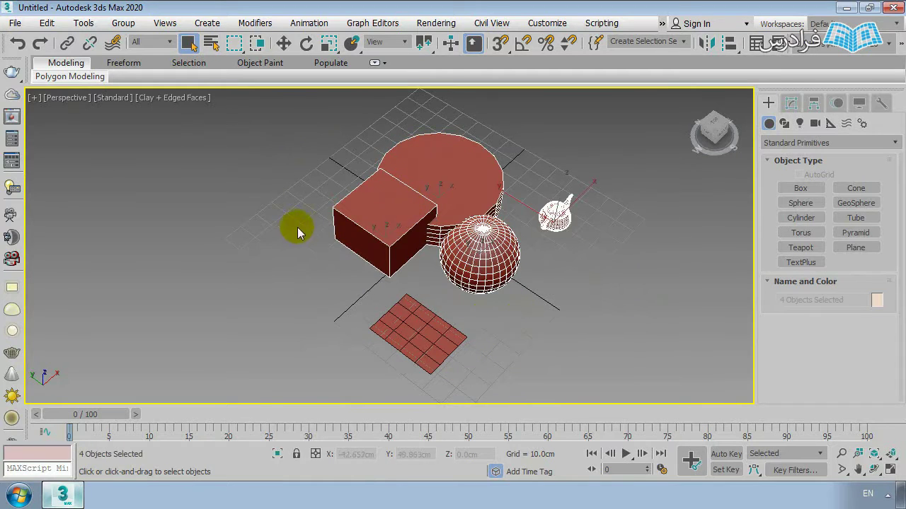
click(286, 142)
drag(286, 141, 466, 365)
click(540, 376)
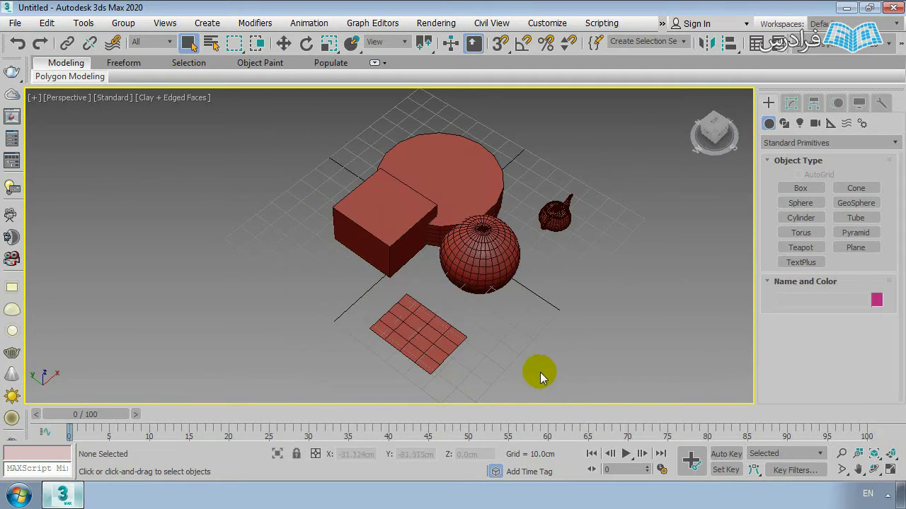
Step: Draw rectangular regions across the box, cylinder and sphere from two opposite corners, clearing the selection after each one
drag(520, 313, 404, 142)
click(311, 152)
drag(305, 151, 507, 332)
click(625, 339)
Step: Region-select the teapot alone, replace that with a rectangular region catching the cylinder, sphere and teapot, and clear the selection
drag(632, 156, 552, 286)
click(552, 285)
drag(625, 146, 494, 336)
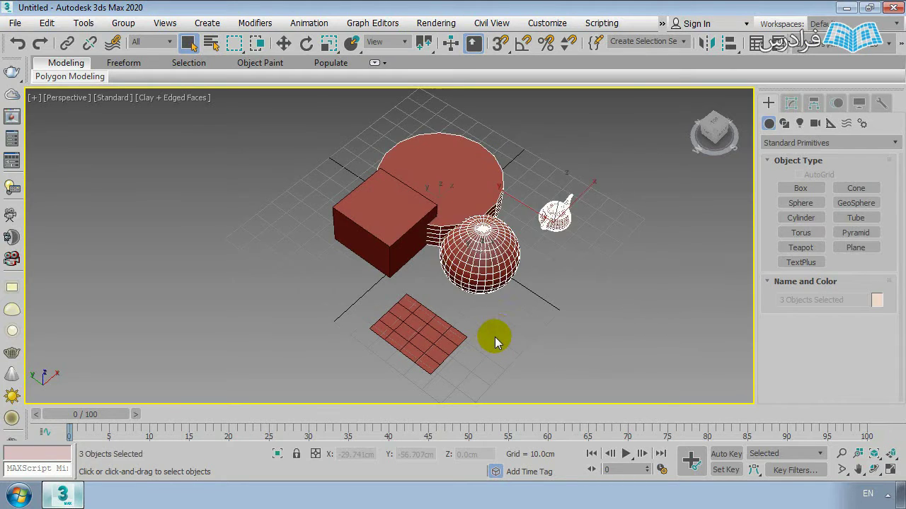
click(498, 332)
Step: Switch to the circular selection region, draw circles centred near the teapot, sphere and box, and clear the selection
click(241, 52)
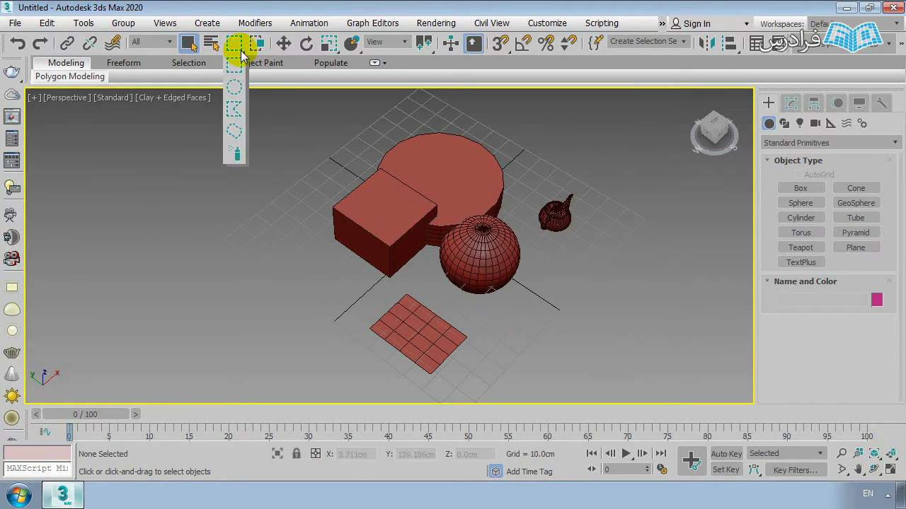
click(241, 51)
drag(241, 53, 235, 92)
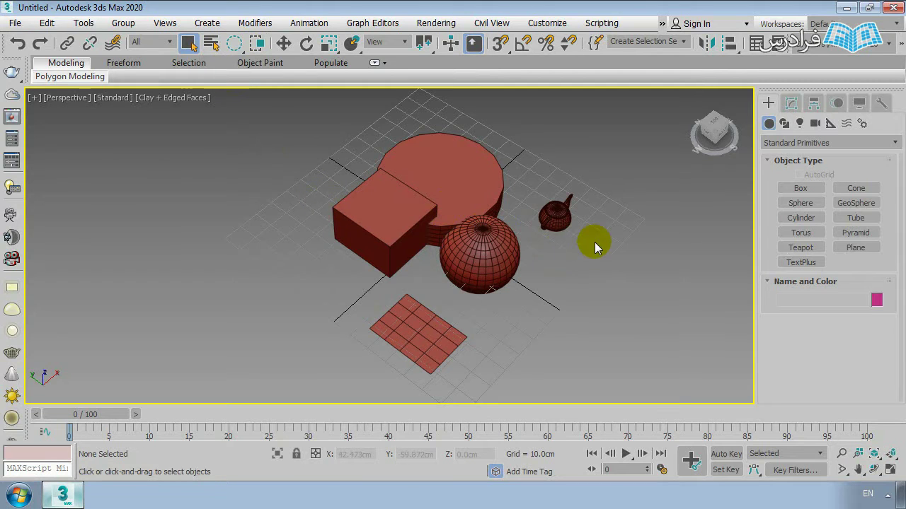
drag(599, 236, 612, 291)
drag(516, 208, 547, 270)
drag(425, 261, 532, 312)
drag(349, 150, 371, 206)
click(497, 146)
Step: Draw a circular region centred between the cylinder and teapot and a larger one centred beside the box, deselecting after each
drag(531, 177, 549, 256)
click(542, 281)
drag(412, 276, 553, 293)
click(553, 293)
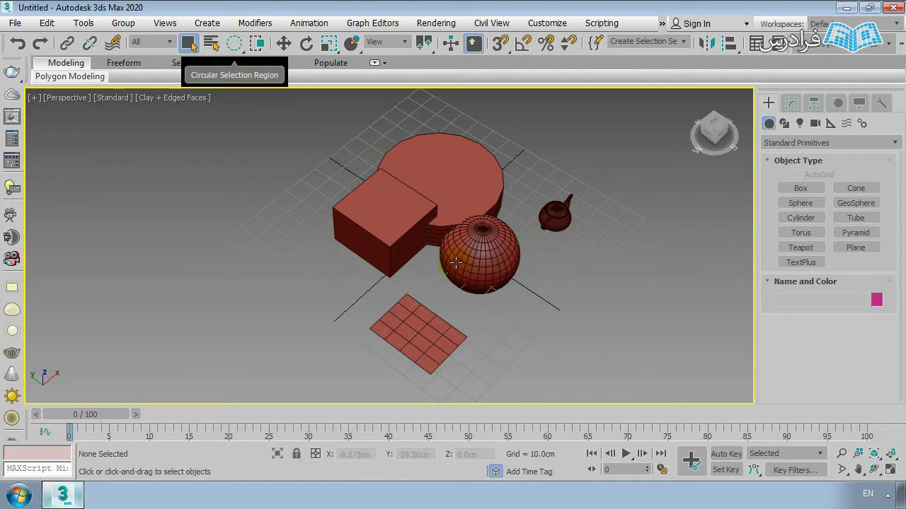
Step: Draw a circular region centred between the sphere and teapot and a smaller one centred beside the teapot, deselecting after each
drag(525, 223, 546, 291)
click(545, 291)
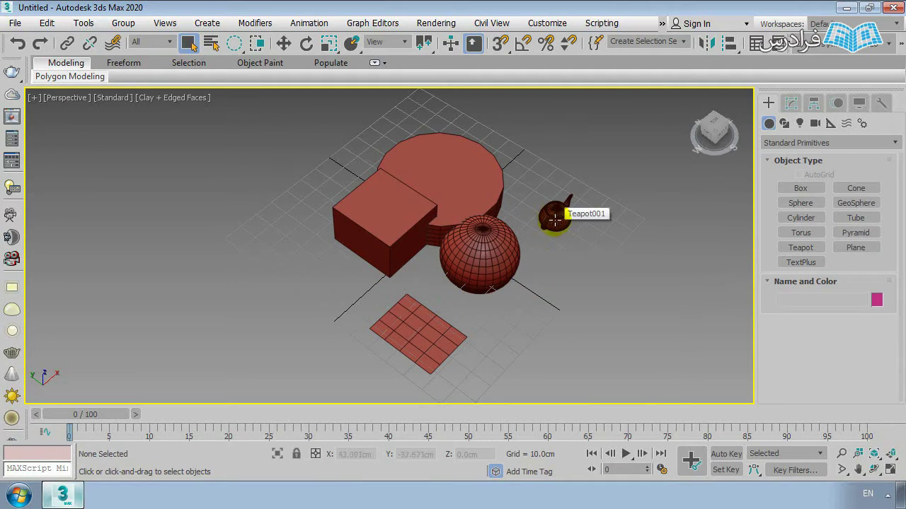
drag(578, 217, 604, 257)
click(266, 107)
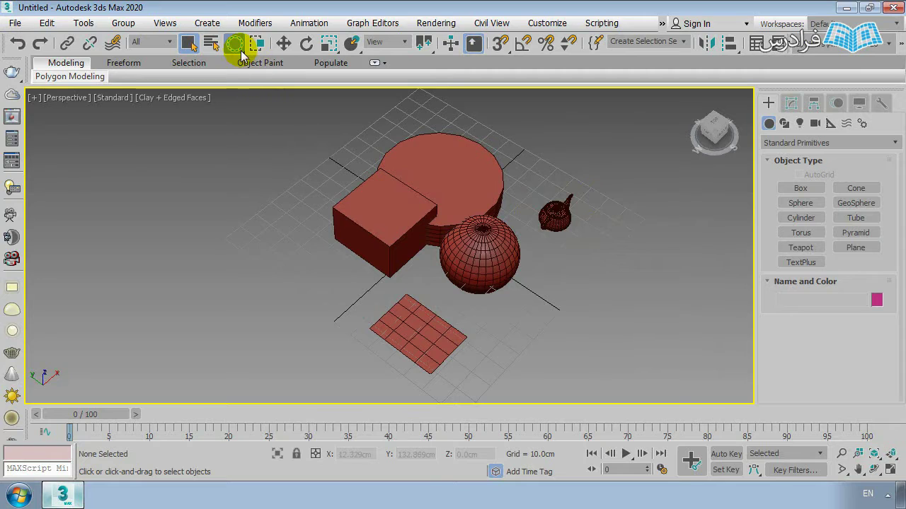
Step: Switch to the fence selection region and select the box, cylinder and plane with a closed polygon that bends around the sphere
drag(235, 44, 236, 114)
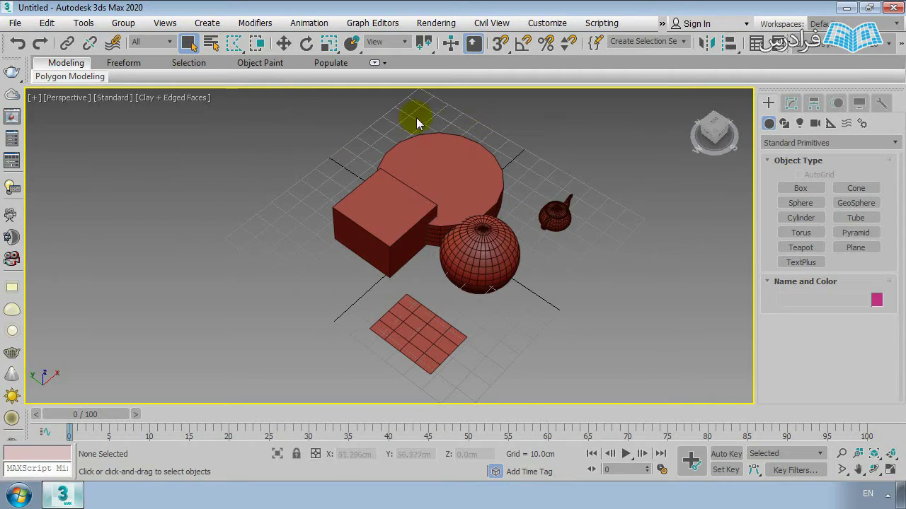
click(313, 247)
click(363, 364)
click(488, 364)
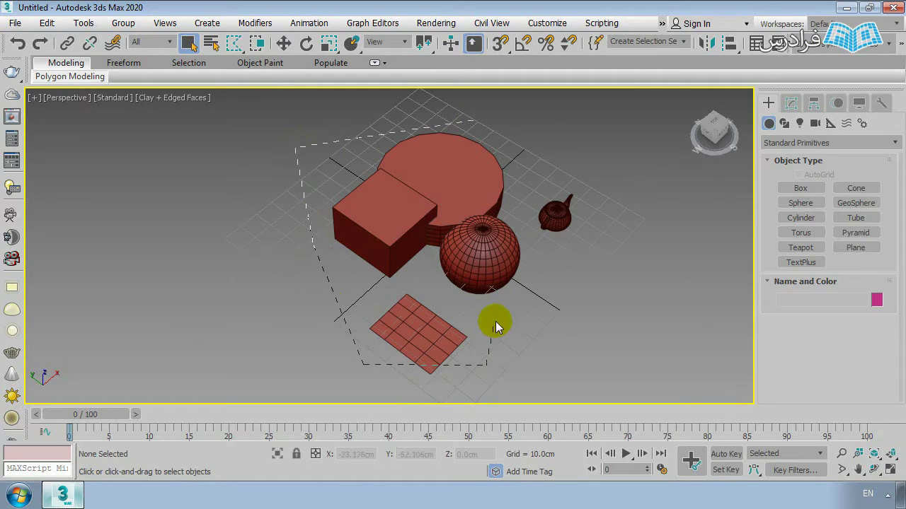
click(494, 320)
click(430, 282)
click(437, 195)
click(510, 187)
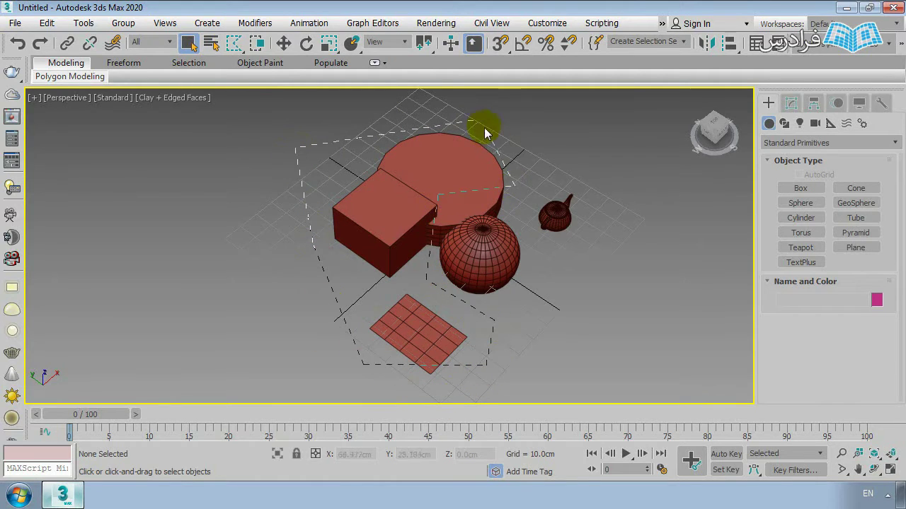
click(473, 123)
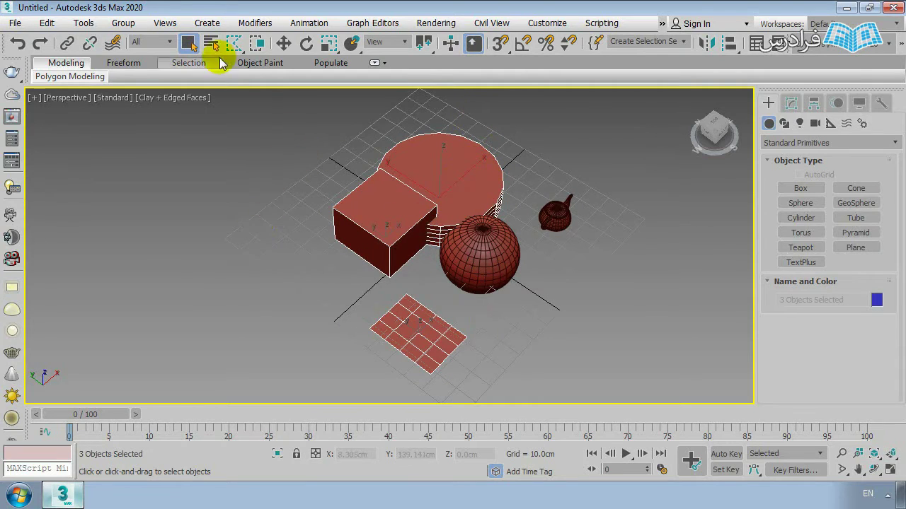
Step: Select only the teapot by closing a fence polygon around it, and clear the selection
drag(234, 43, 237, 113)
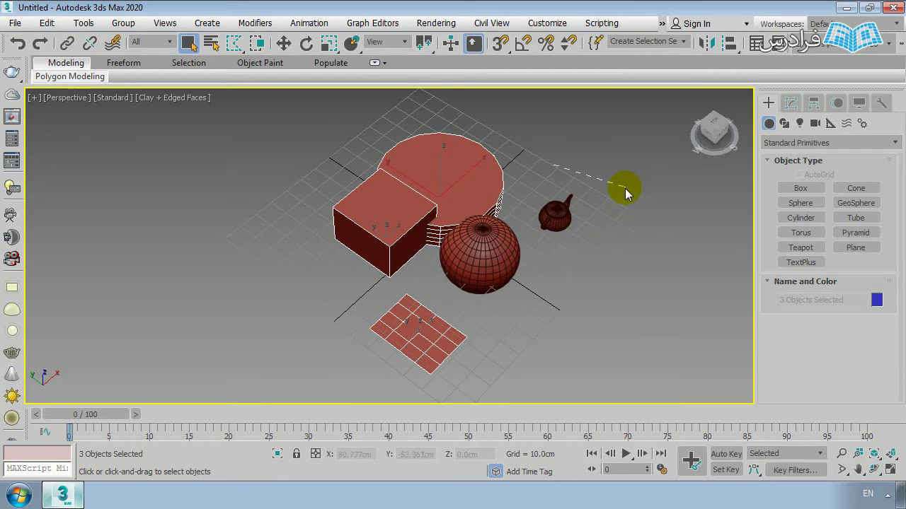
mouse_move(583, 280)
mouse_down()
mouse_move(546, 277)
mouse_move(528, 232)
mouse_move(540, 182)
mouse_move(522, 156)
mouse_move(547, 138)
mouse_move(550, 174)
mouse_move(554, 166)
mouse_up()
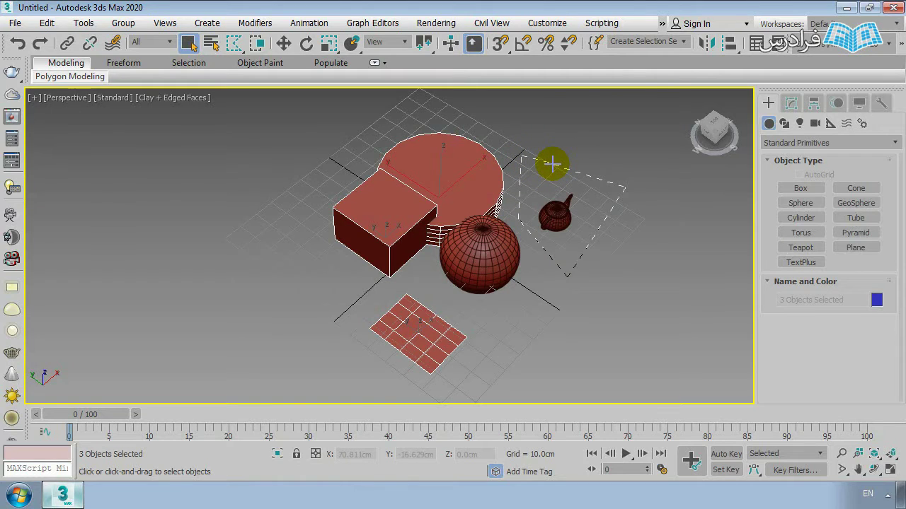
drag(552, 164, 562, 208)
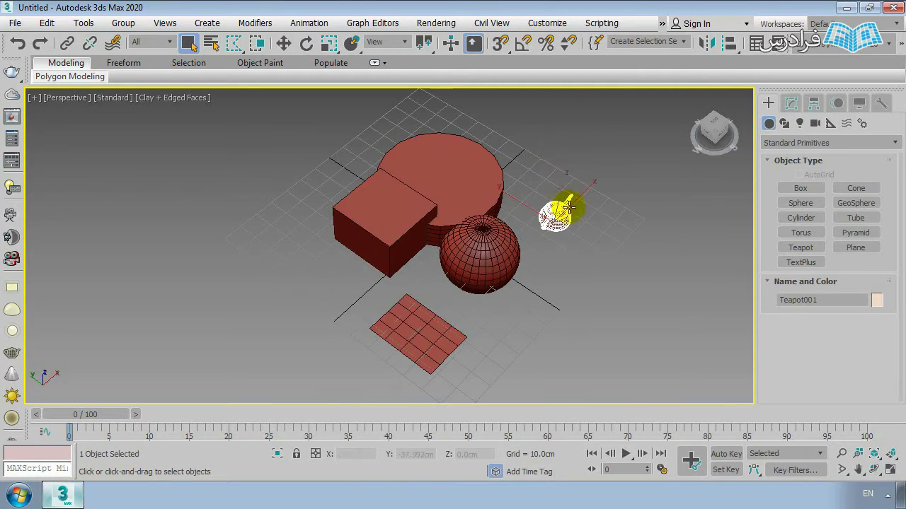
click(552, 249)
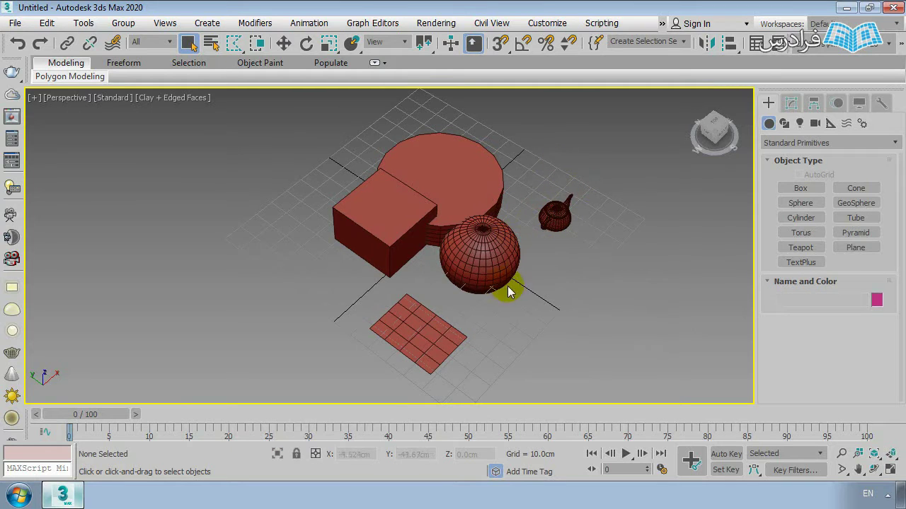
Step: Select only the sphere with a closed fence region, and clear the selection
mouse_move(569, 312)
mouse_down()
mouse_move(559, 263)
mouse_move(476, 265)
mouse_move(444, 270)
mouse_move(460, 317)
mouse_up()
drag(545, 356, 570, 311)
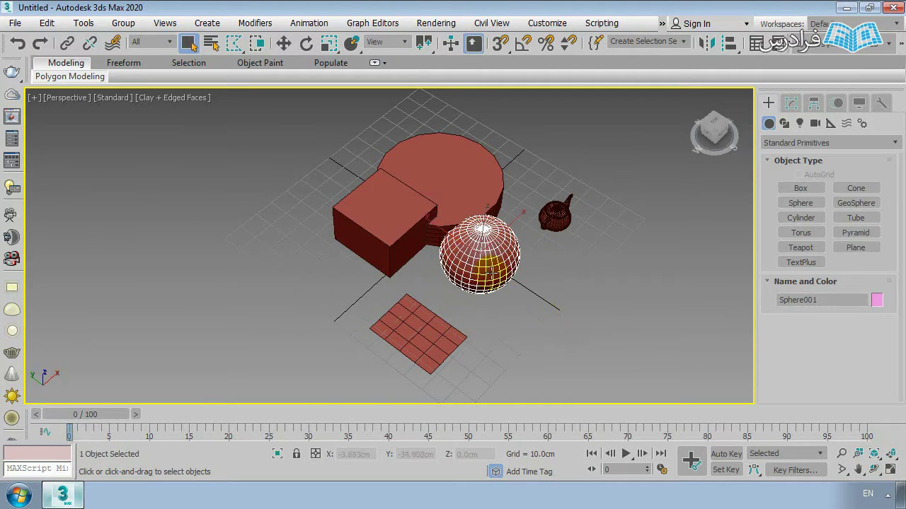
click(566, 272)
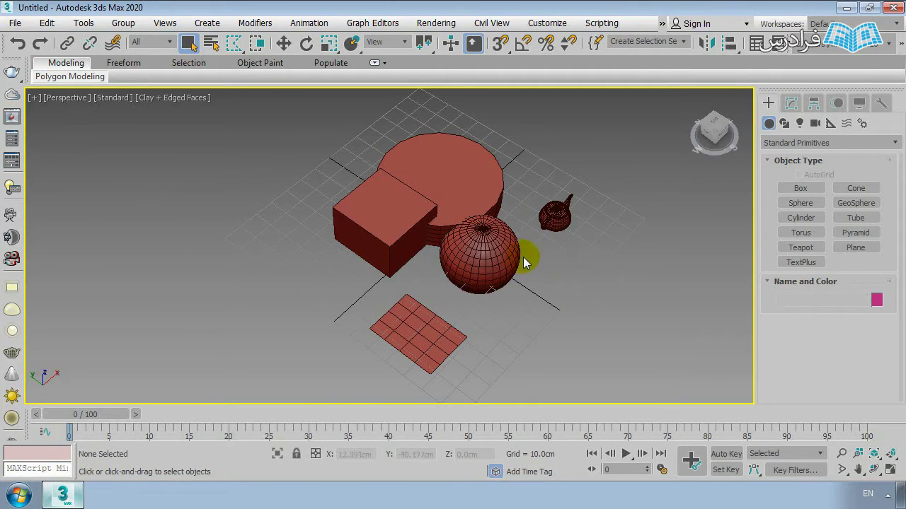
Step: Select all five objects with a many-sided fence region that touches each of them, and clear the selection
drag(555, 141, 348, 133)
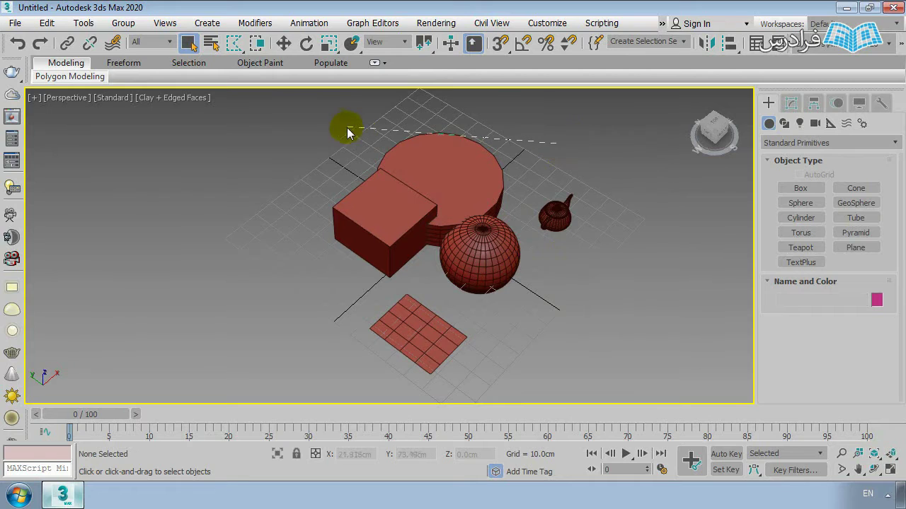
mouse_move(468, 316)
mouse_down()
mouse_move(440, 256)
mouse_move(531, 218)
mouse_up()
mouse_move(576, 193)
mouse_down()
mouse_move(556, 144)
mouse_move(564, 223)
mouse_move(548, 221)
mouse_move(563, 219)
mouse_move(557, 198)
mouse_up()
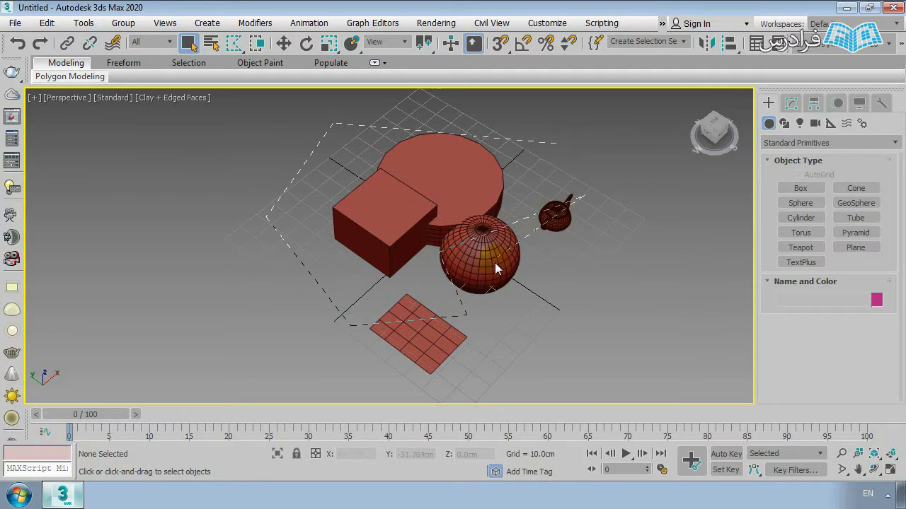
mouse_move(508, 250)
mouse_down()
mouse_move(372, 336)
mouse_move(424, 326)
mouse_move(440, 307)
mouse_move(482, 202)
mouse_move(459, 154)
mouse_move(365, 169)
mouse_move(485, 187)
mouse_move(416, 204)
mouse_move(428, 187)
mouse_move(488, 192)
mouse_move(386, 235)
mouse_move(500, 190)
mouse_move(387, 209)
mouse_up()
mouse_move(451, 182)
mouse_down()
mouse_move(566, 187)
mouse_move(554, 141)
mouse_move(521, 192)
mouse_up()
mouse_move(408, 209)
mouse_down()
mouse_move(500, 343)
mouse_move(543, 214)
mouse_move(561, 222)
mouse_move(573, 210)
mouse_move(472, 248)
mouse_move(439, 320)
mouse_move(579, 220)
mouse_move(584, 211)
mouse_move(525, 210)
mouse_move(475, 246)
mouse_move(546, 192)
mouse_up()
drag(561, 157, 553, 140)
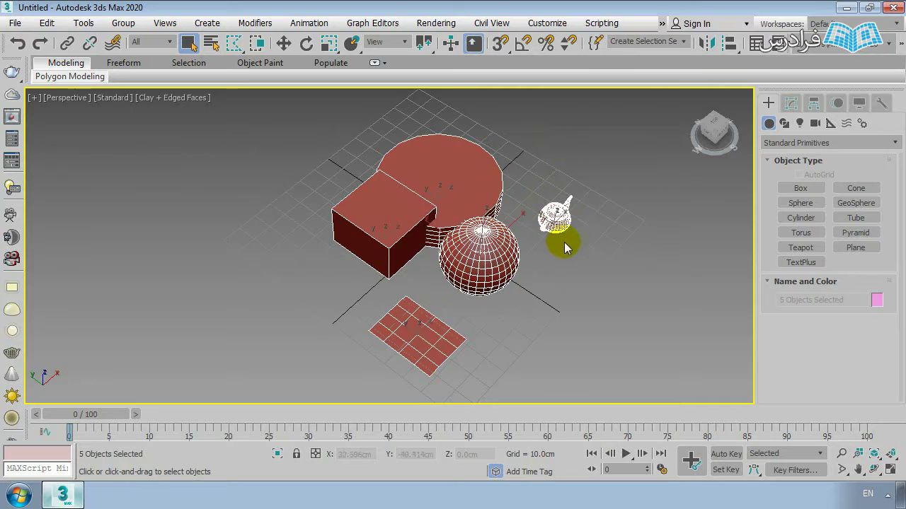
click(548, 301)
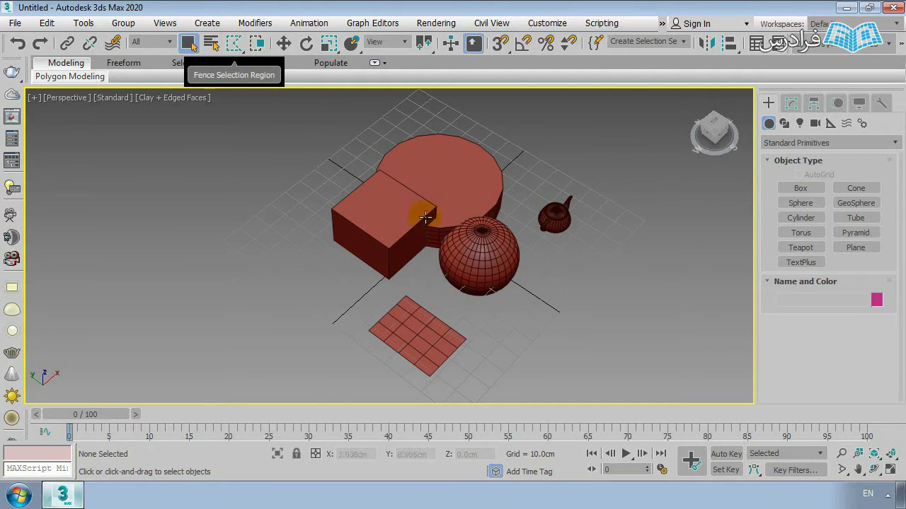
Step: Try a rectangular region beside the teapot, switch back to the fence region to select the teapot, and clear the selection
drag(234, 44, 234, 44)
drag(617, 182, 623, 248)
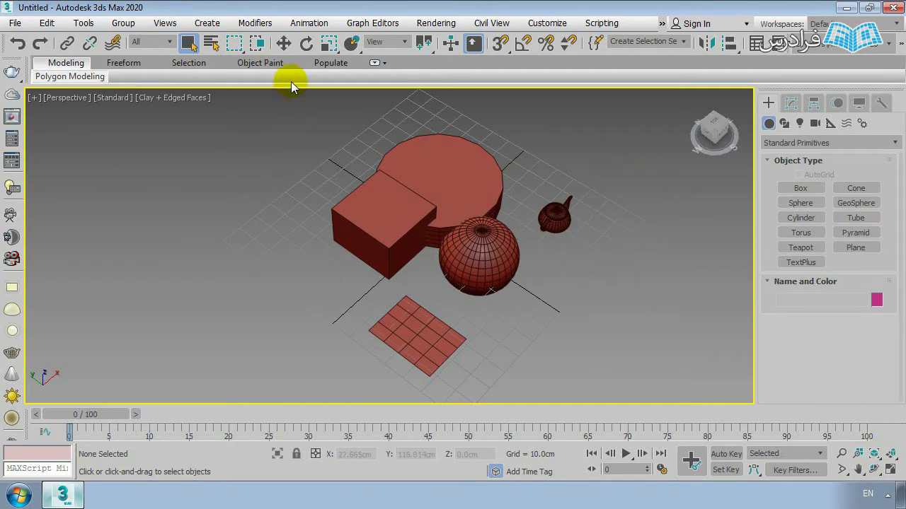
drag(235, 43, 235, 101)
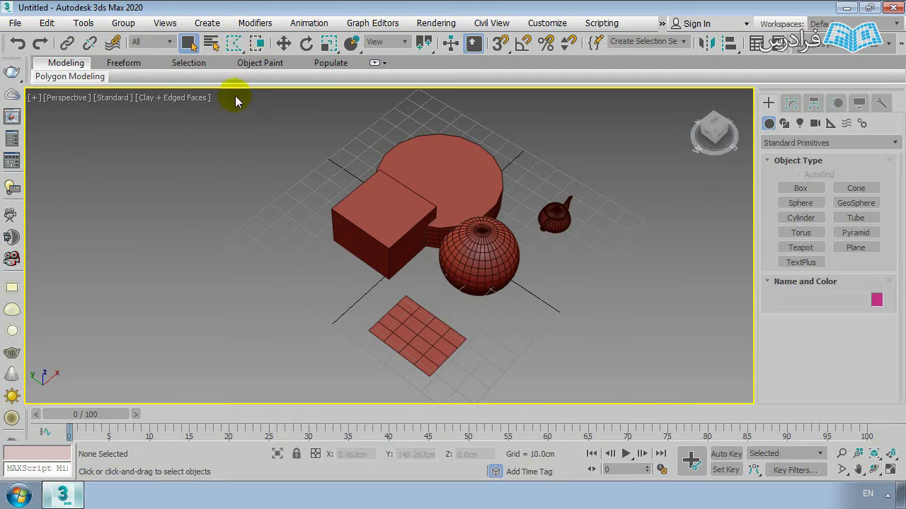
mouse_move(543, 276)
mouse_down()
mouse_move(612, 199)
mouse_move(570, 262)
mouse_move(607, 202)
mouse_move(584, 225)
mouse_up()
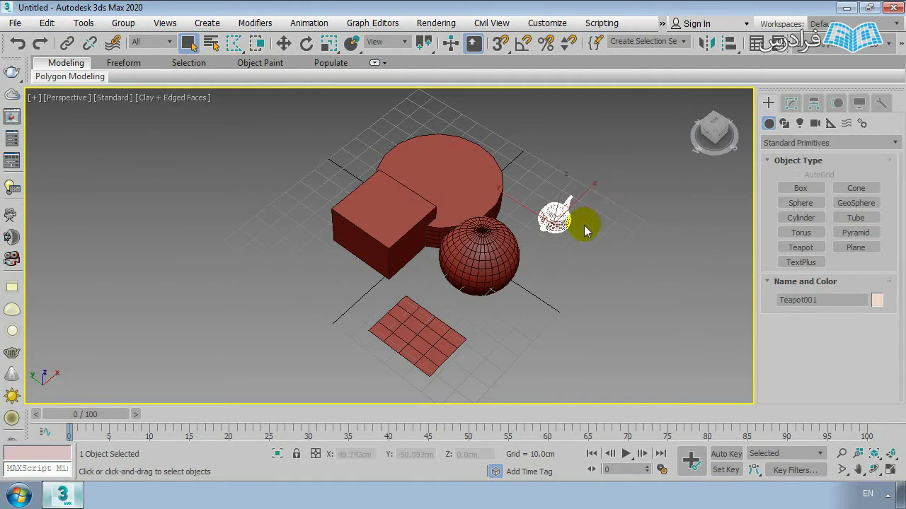
click(552, 266)
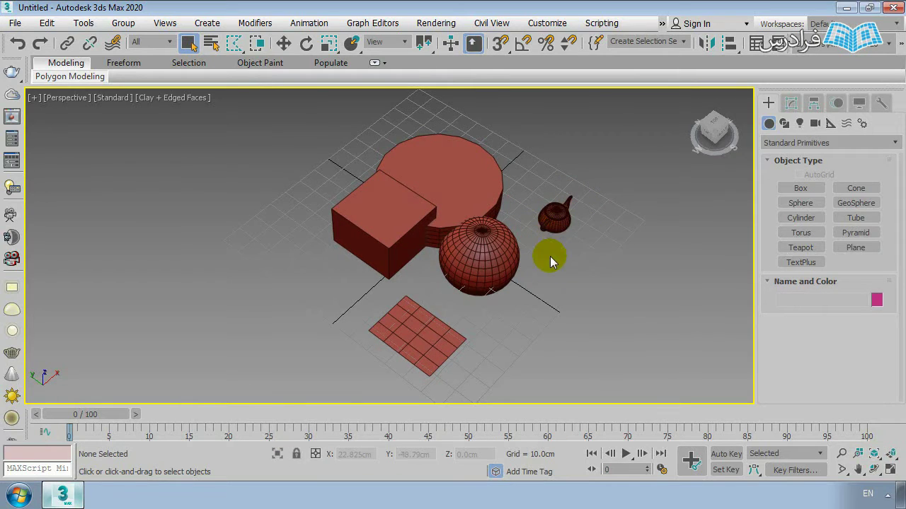
Step: Switch to the circular selection region, draw a circle centred beside the teapot, and deselect everything
drag(233, 43, 238, 116)
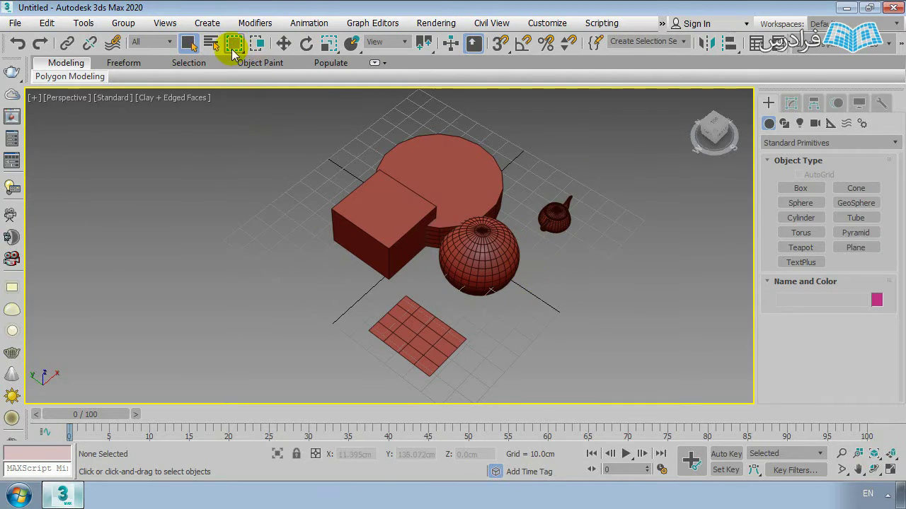
drag(234, 43, 234, 87)
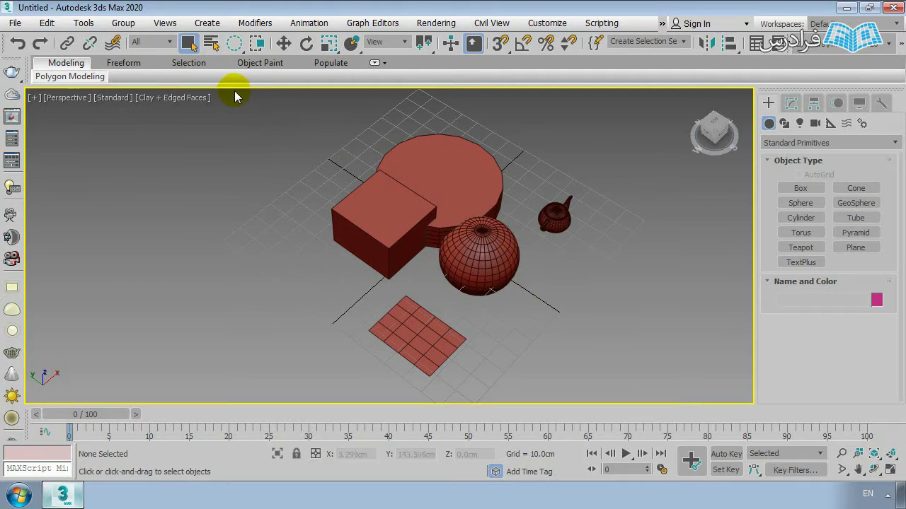
drag(572, 239, 538, 320)
click(537, 319)
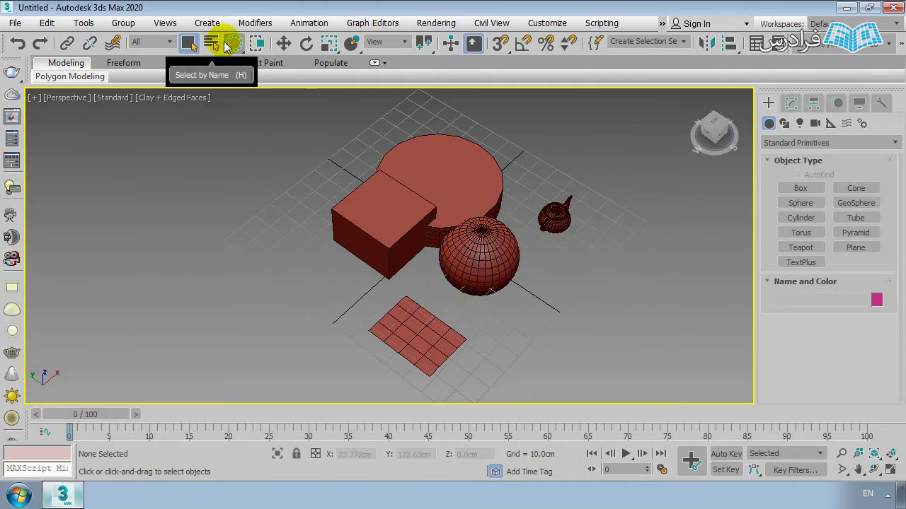
Step: Return to the fence selection region, enclose the teapot in a four-sided fence to select it, and clear the selection
drag(233, 42, 234, 104)
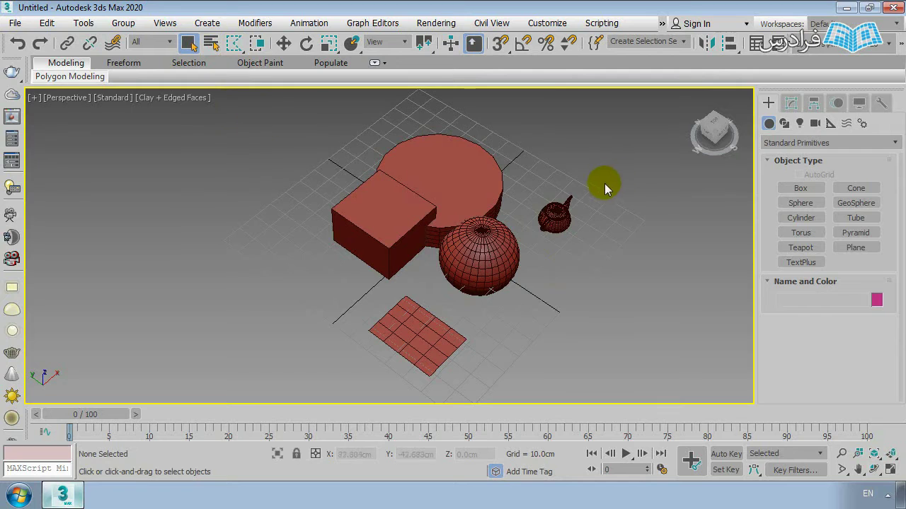
drag(594, 184, 522, 185)
click(528, 256)
click(594, 181)
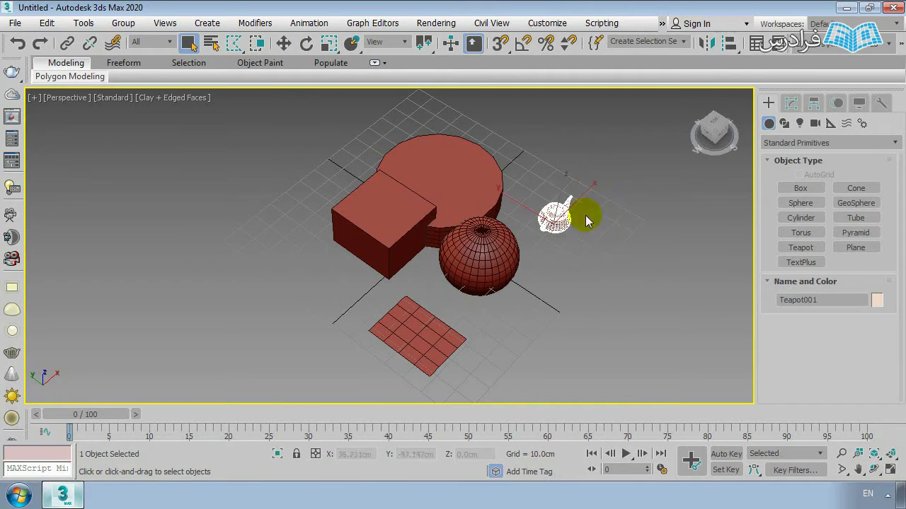
click(577, 273)
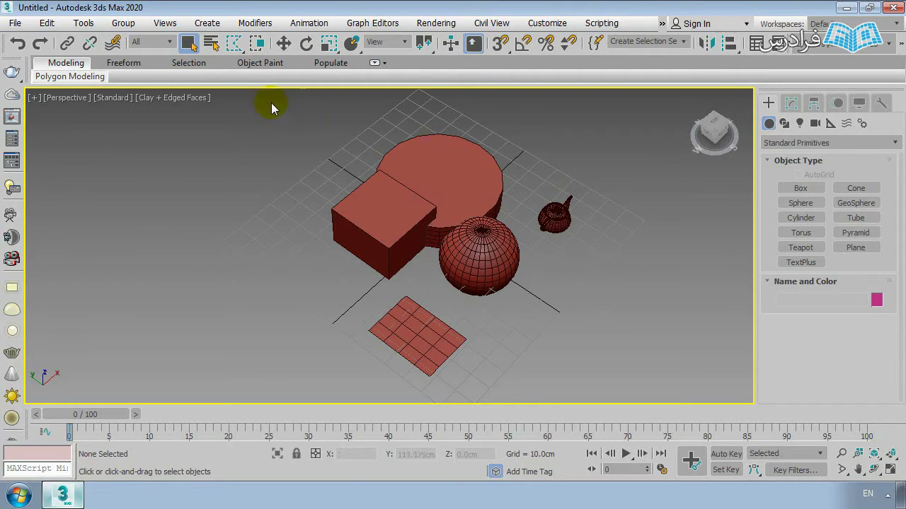
Step: Switch to the lasso selection region and select the cylinder, sphere, teapot and plane with a freehand outline
drag(234, 43, 234, 130)
mouse_move(527, 265)
mouse_down()
mouse_move(673, 259)
mouse_move(657, 163)
mouse_move(495, 258)
mouse_move(338, 276)
mouse_move(492, 188)
mouse_move(544, 382)
mouse_up()
drag(595, 236, 591, 238)
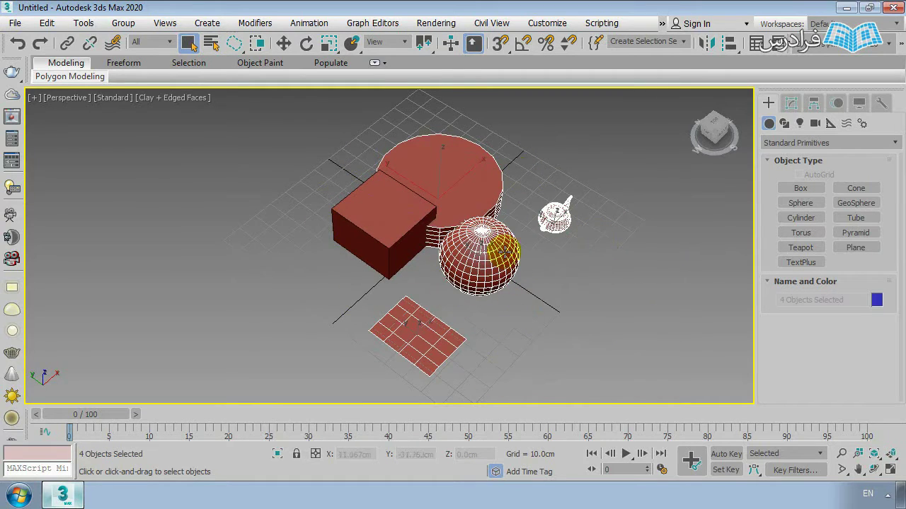
Step: Clear the selection, lasso all five objects, deselect them, and lasso only the box, cylinder, sphere and teapot
click(507, 132)
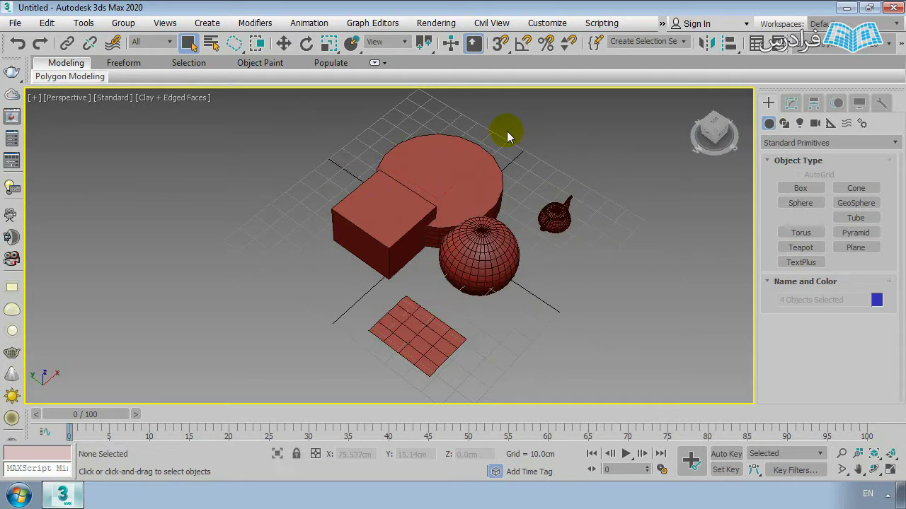
mouse_move(455, 109)
mouse_down()
mouse_move(343, 135)
mouse_move(302, 167)
mouse_move(276, 208)
mouse_move(285, 273)
mouse_move(318, 318)
mouse_move(380, 366)
mouse_move(431, 382)
mouse_move(520, 379)
mouse_move(597, 334)
mouse_move(640, 223)
mouse_move(626, 194)
mouse_move(502, 150)
mouse_move(485, 128)
mouse_up()
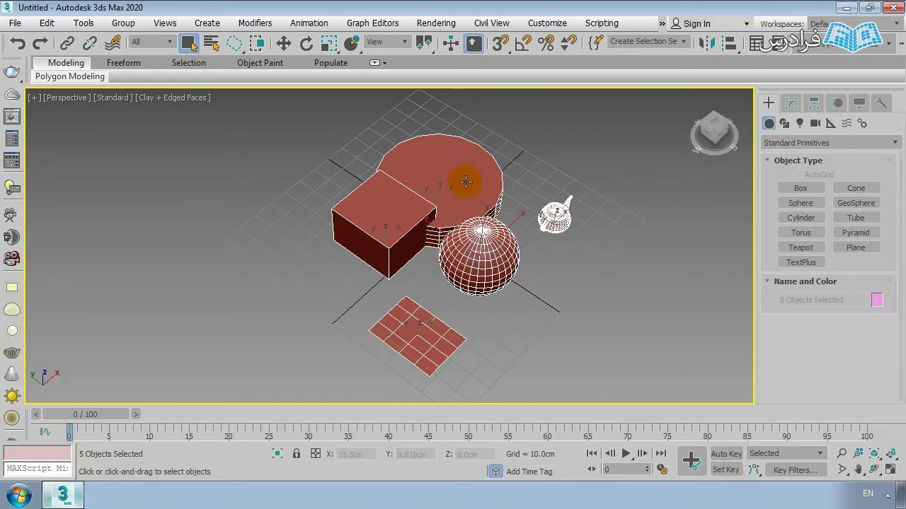
click(557, 288)
mouse_move(386, 126)
mouse_down()
mouse_move(328, 210)
mouse_move(354, 253)
mouse_move(399, 271)
mouse_move(494, 303)
mouse_move(570, 288)
mouse_move(596, 245)
mouse_move(600, 216)
mouse_up()
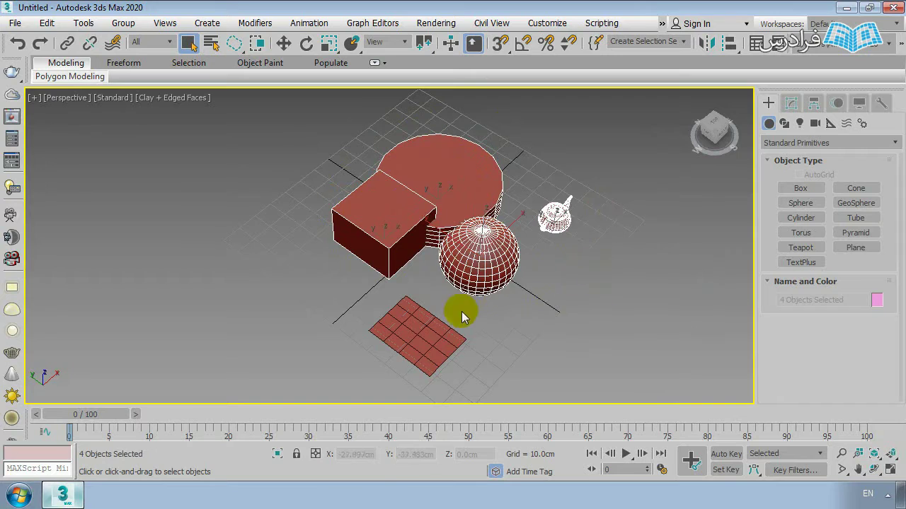
Step: Switch to the paint selection region, brush over the teapot to select it, and clear the selection
drag(235, 42, 239, 153)
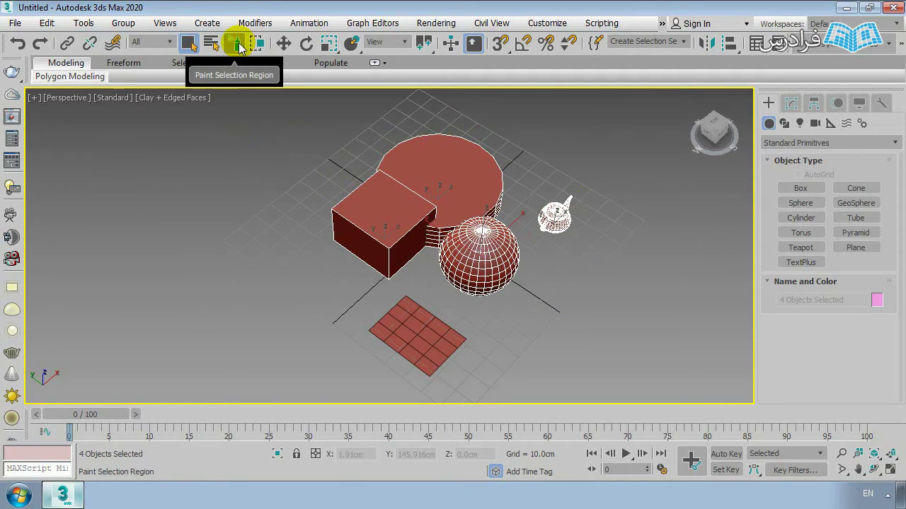
click(549, 301)
click(515, 276)
click(553, 215)
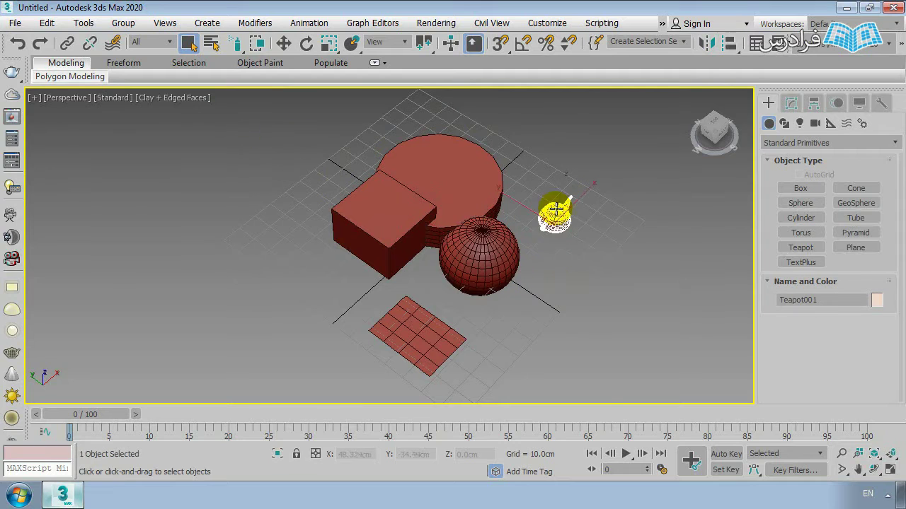
mouse_move(545, 280)
mouse_down()
mouse_move(549, 237)
mouse_move(470, 249)
mouse_move(407, 202)
mouse_move(371, 289)
mouse_move(525, 327)
mouse_up()
click(544, 241)
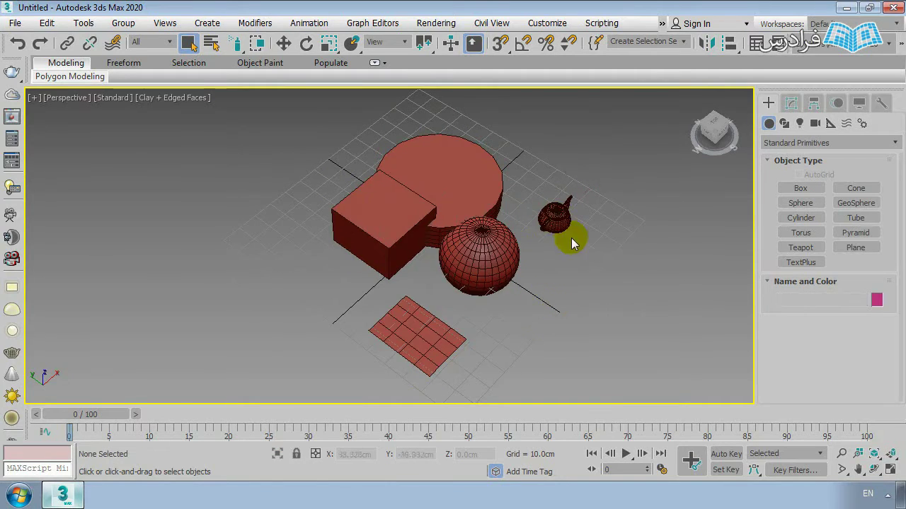
Step: Paint-select the teapot, add the sphere, plane, box and cylinder to the selection, and deselect everything
click(578, 240)
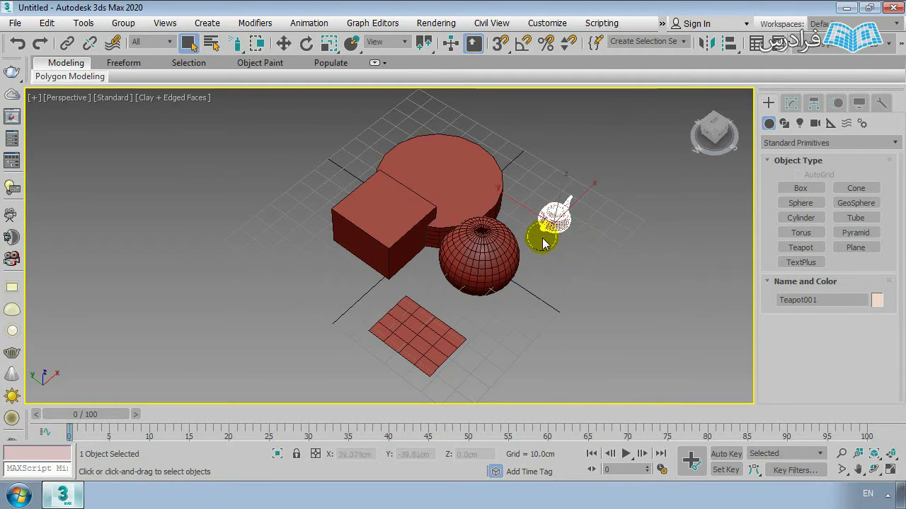
ctrl+click(521, 258)
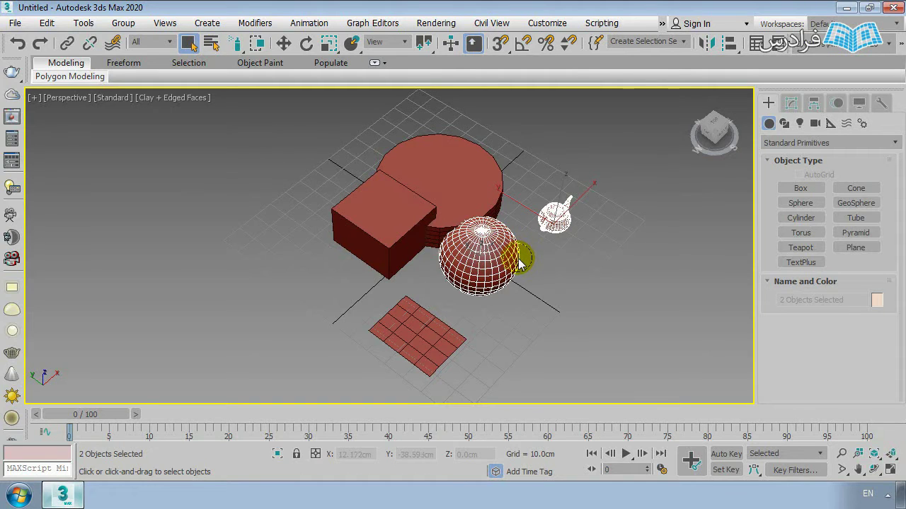
ctrl+click(467, 328)
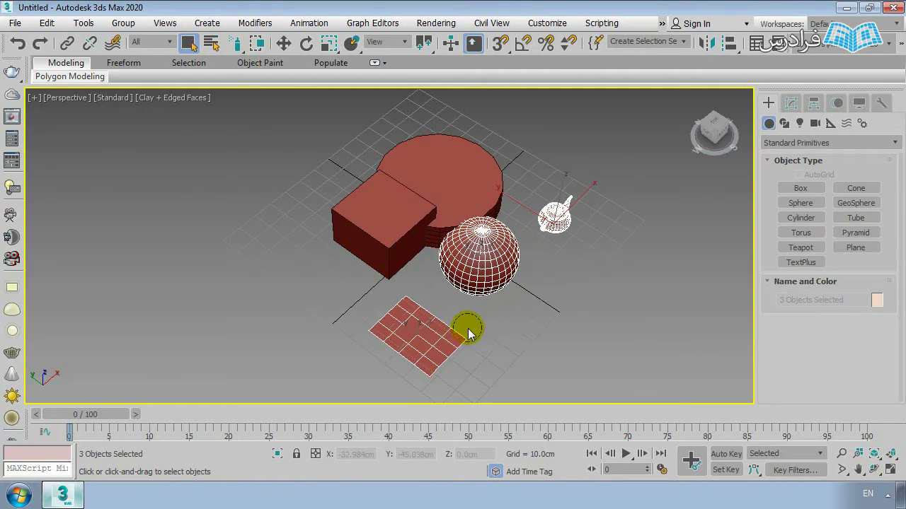
ctrl+click(404, 260)
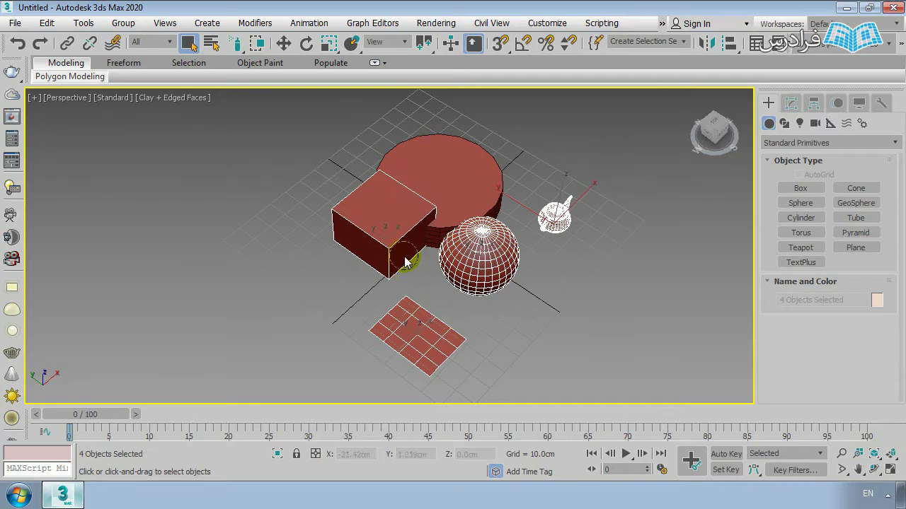
ctrl+click(501, 189)
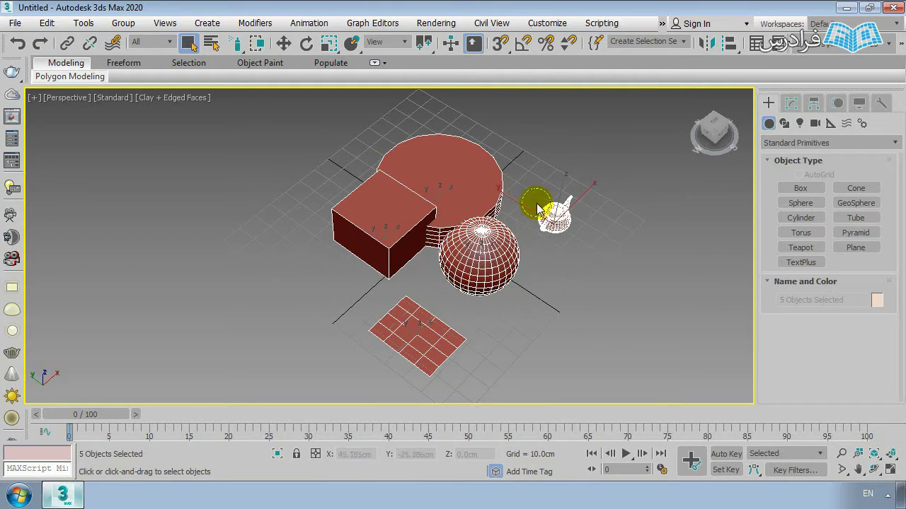
click(521, 308)
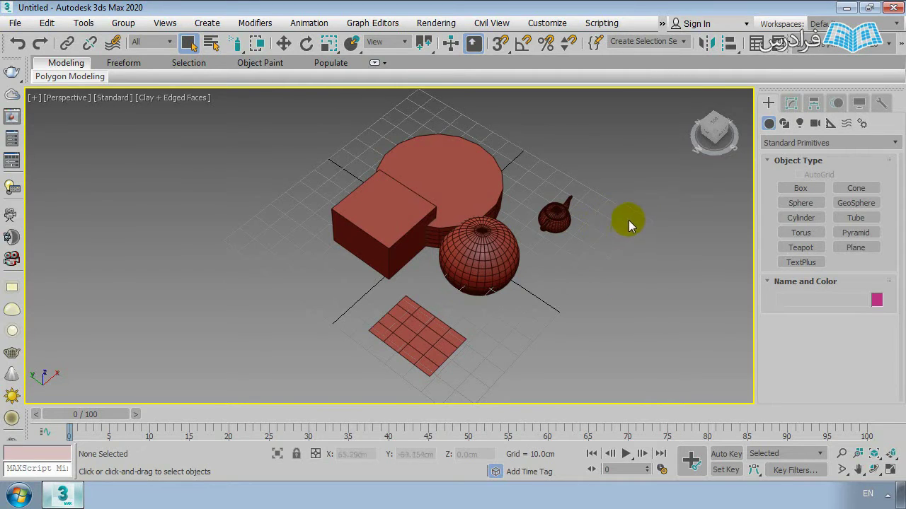
Step: Repeat the additive paint selection from the teapot through the sphere, plane, box and cylinder, and clear it
click(570, 222)
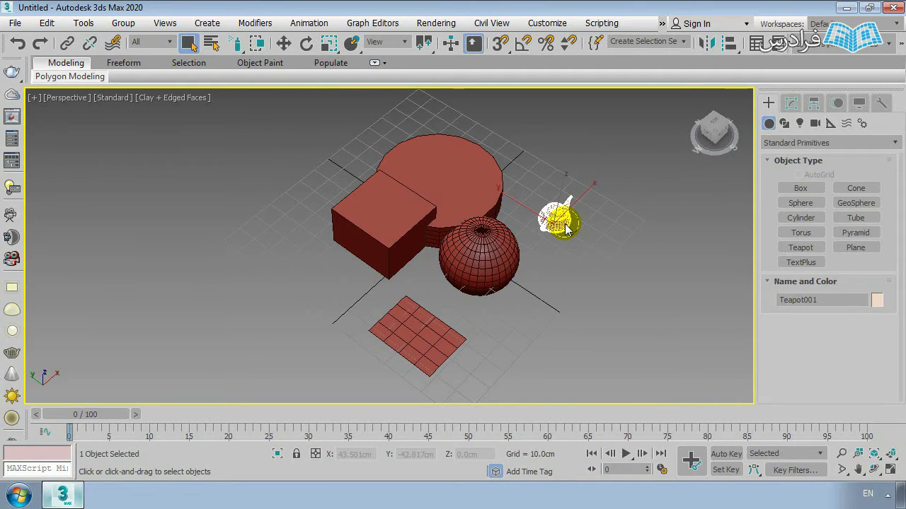
ctrl+click(501, 265)
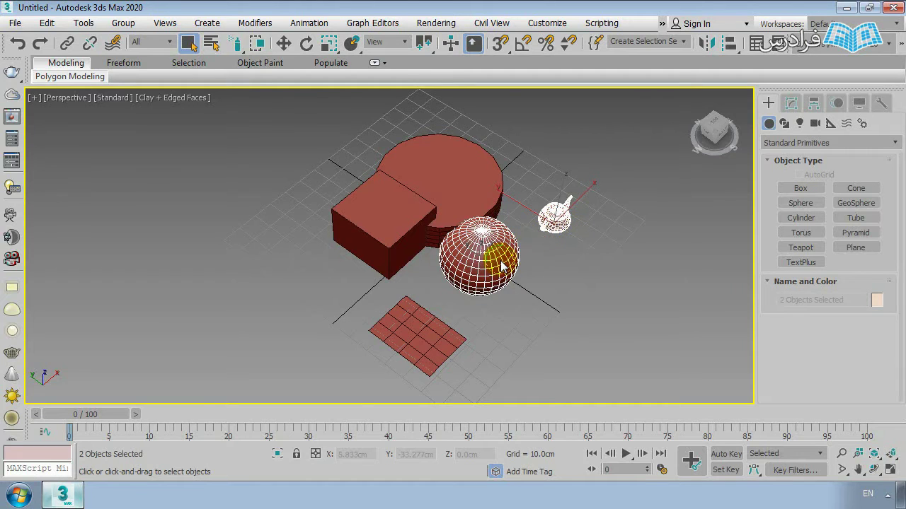
ctrl+click(454, 338)
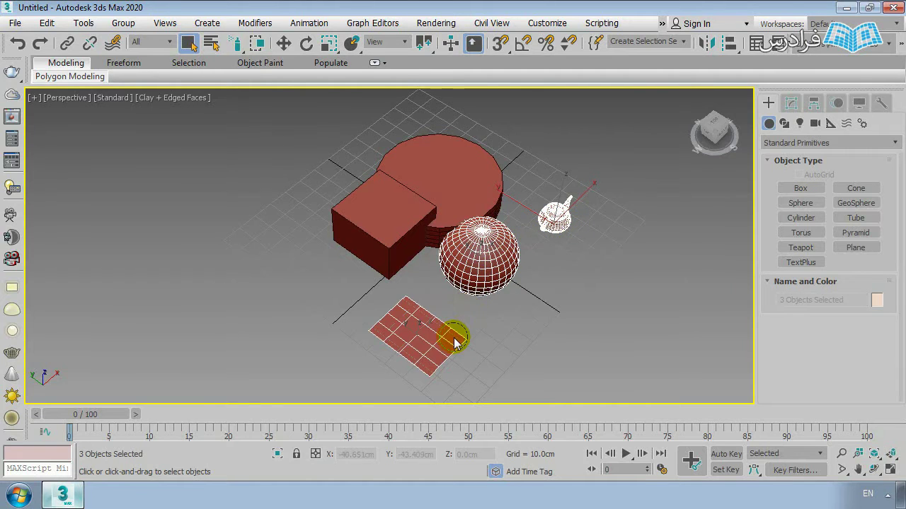
ctrl+click(388, 260)
ctrl+click(462, 196)
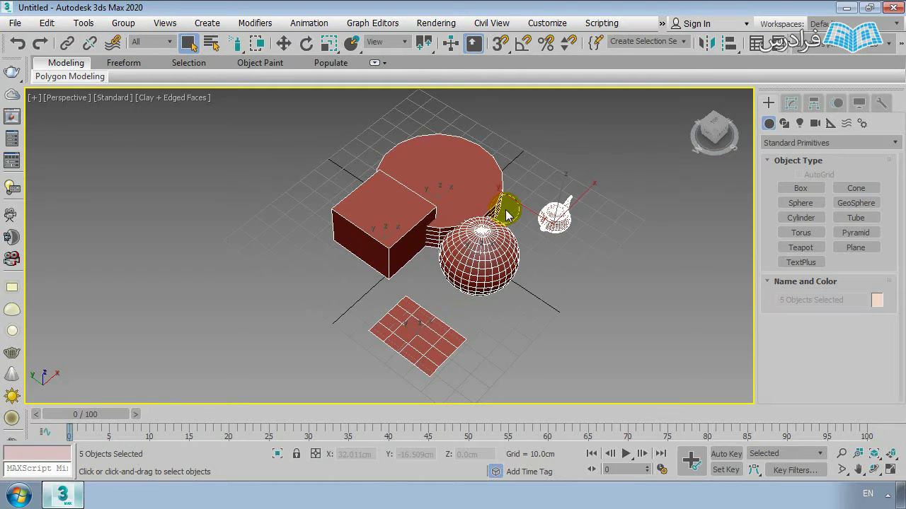
click(530, 304)
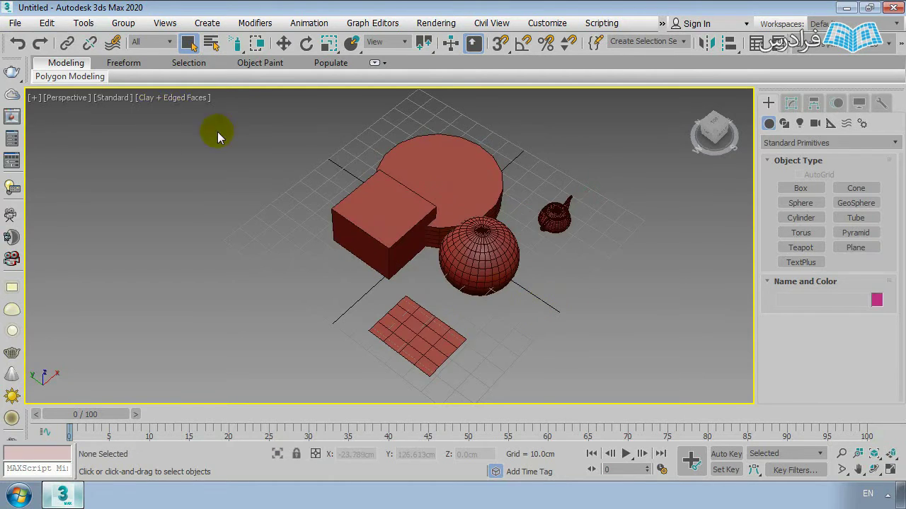
Step: Switch to the rectangular selection region in Window mode and try rectangles that only partly cover the box and cylinder
click(235, 44)
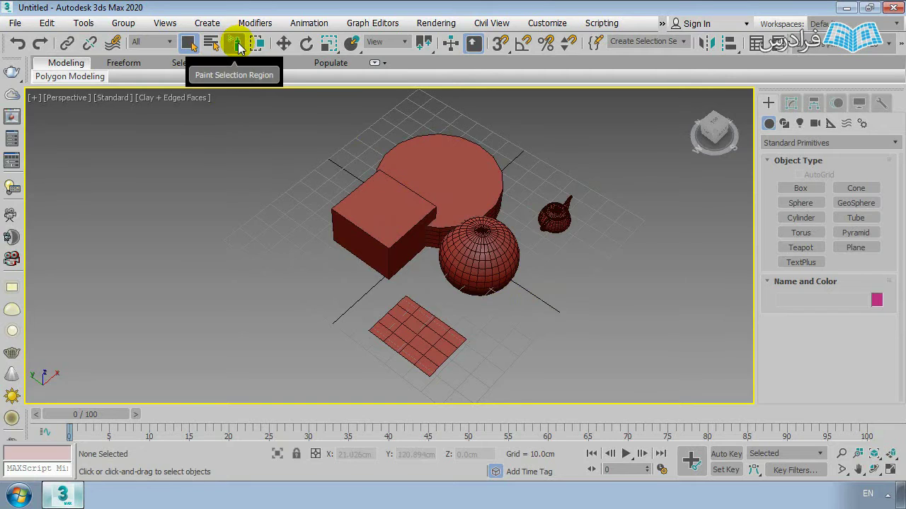
drag(240, 53, 235, 63)
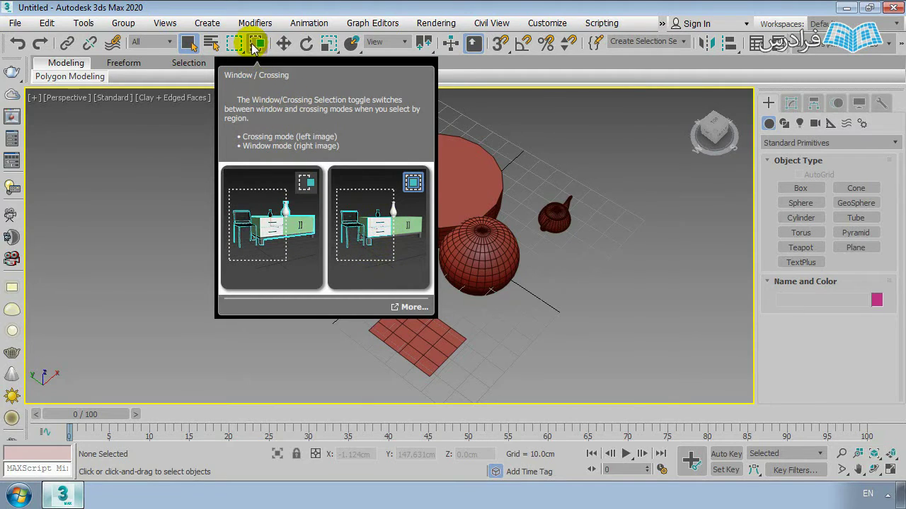
click(250, 42)
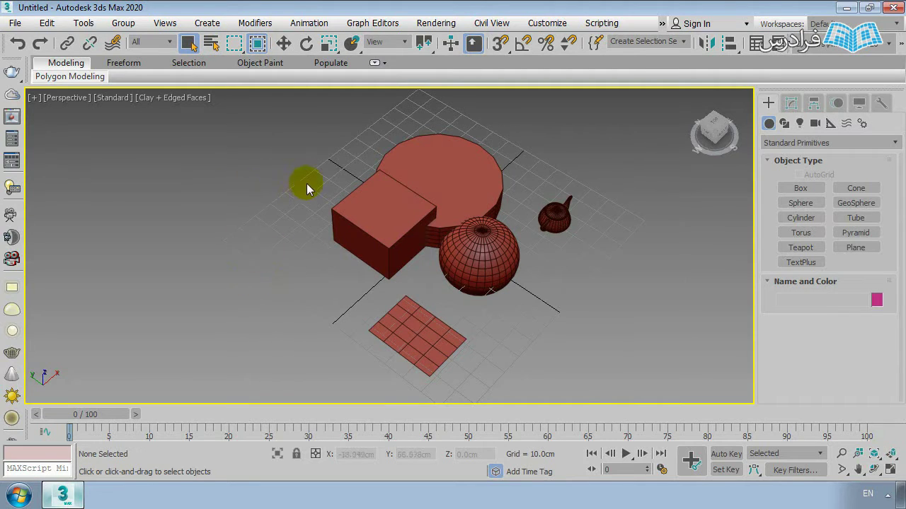
drag(379, 277, 382, 275)
drag(518, 129, 420, 186)
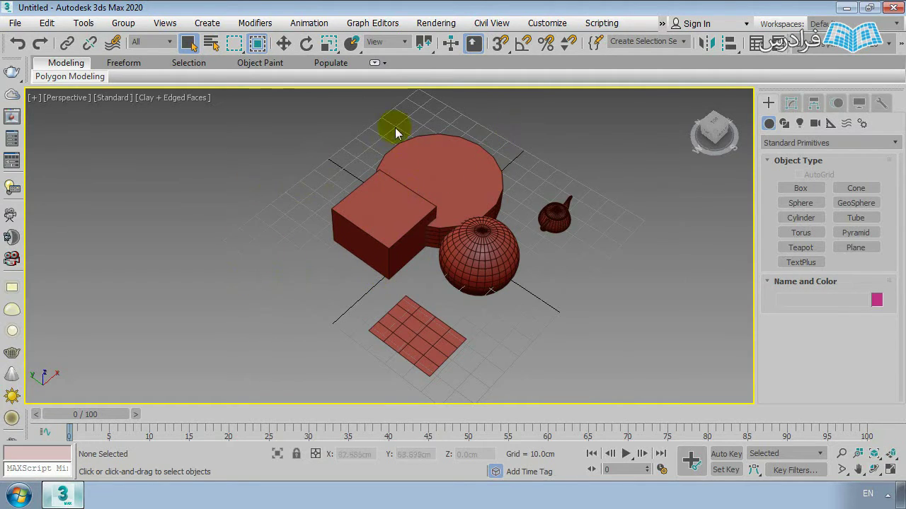
drag(394, 121, 314, 242)
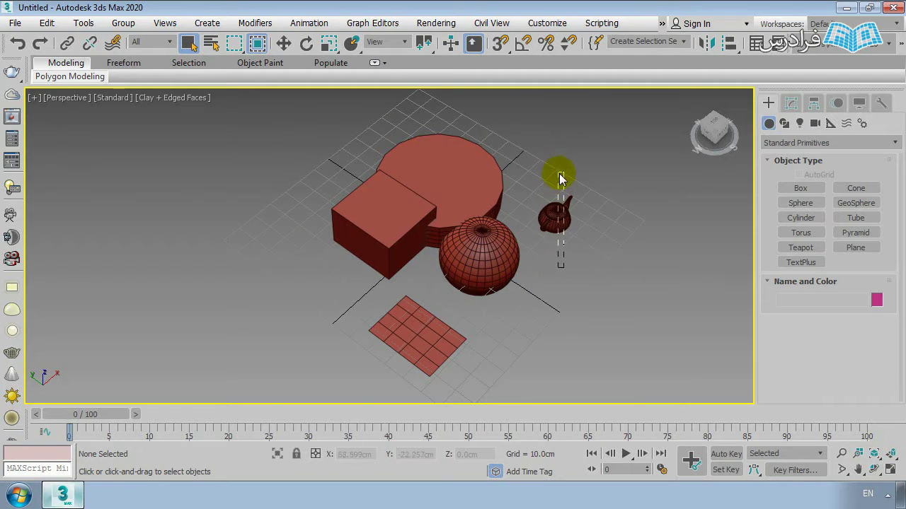
Step: Select the teapot by enclosing it completely in a window-mode rectangle, and clear the selection
drag(614, 163, 517, 279)
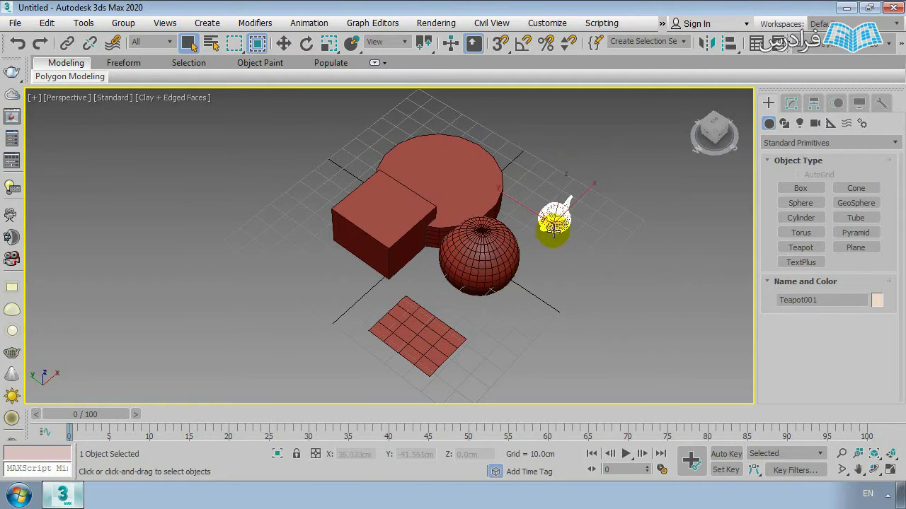
drag(639, 129, 551, 236)
click(532, 258)
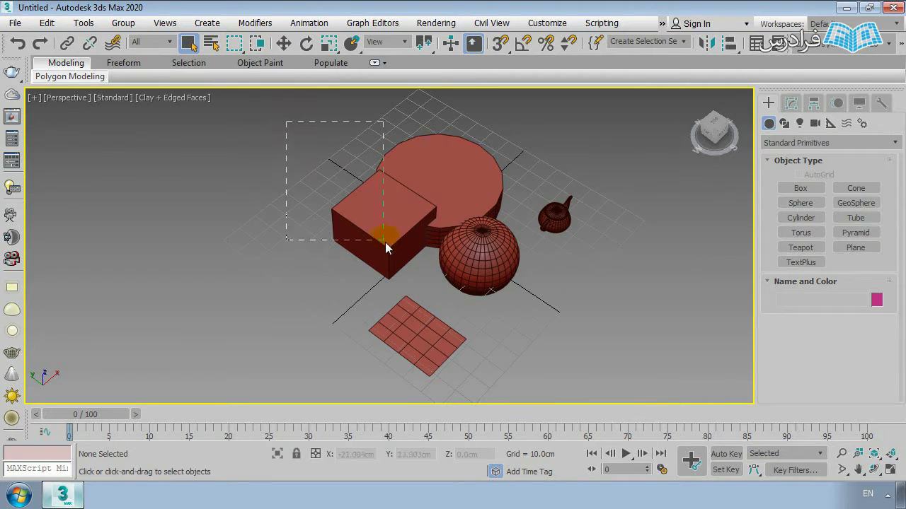
Step: In Crossing mode, select the box and cylinder with a partly overlapping rectangle, try another over the sphere's edge, and deselect everything
drag(386, 248, 408, 216)
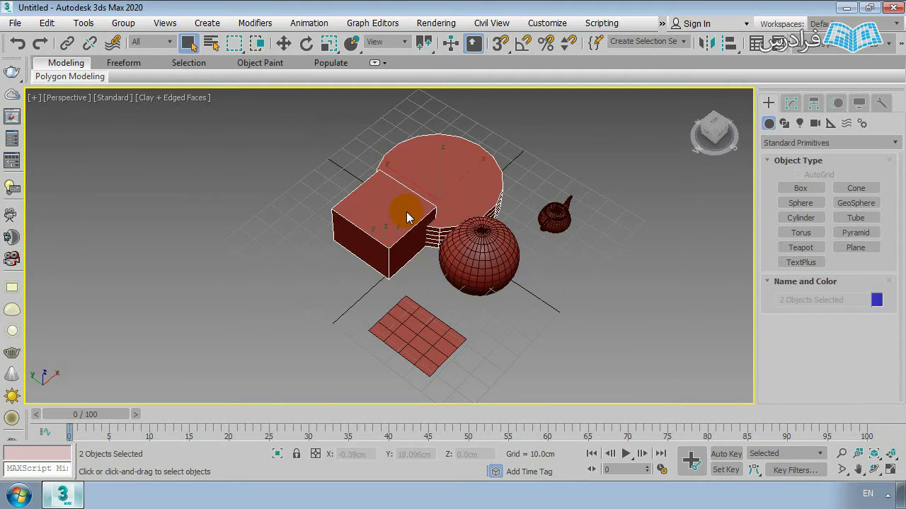
click(538, 293)
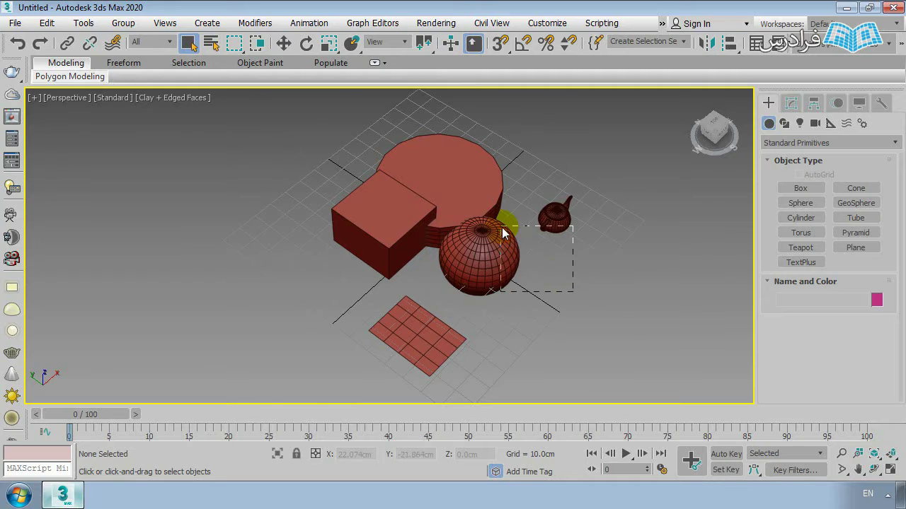
drag(504, 232, 504, 233)
click(535, 283)
Step: Return to Window mode, try rectangles that only partly cover the teapot, and enclose it fully to select it
click(257, 44)
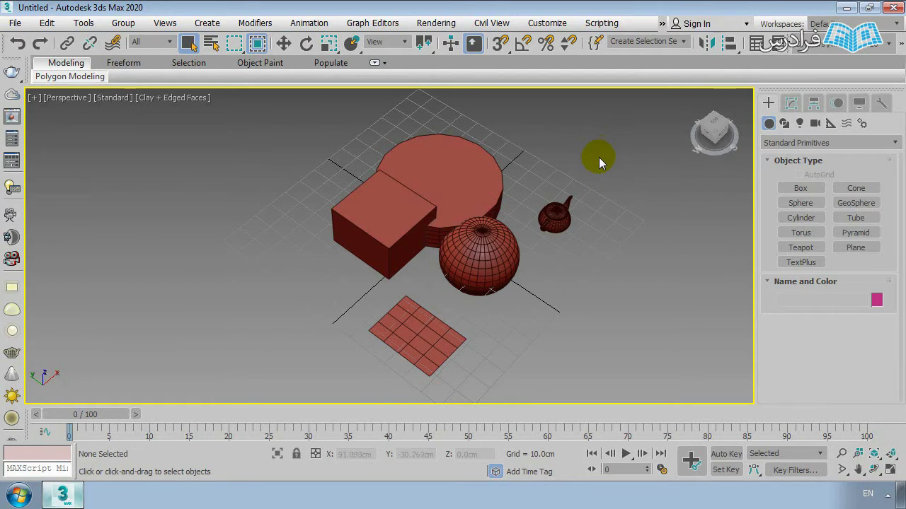
drag(608, 161, 554, 257)
drag(617, 139, 556, 251)
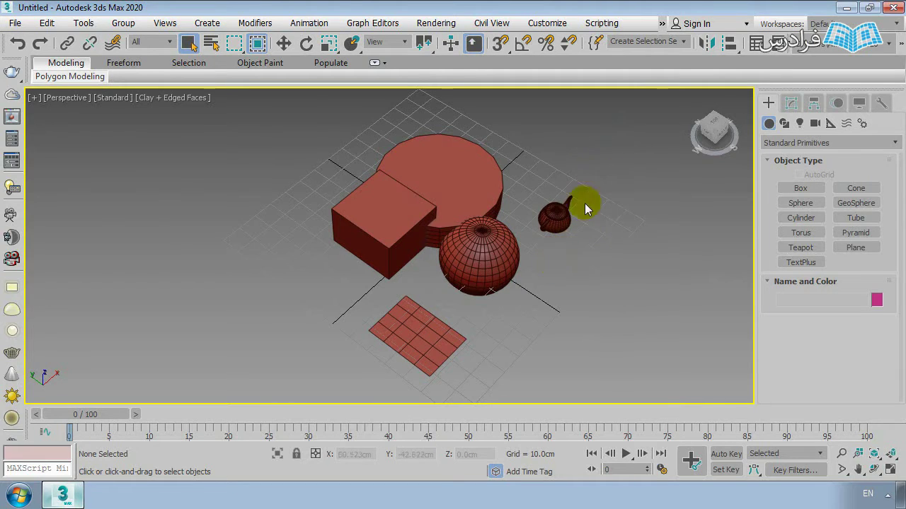
drag(627, 125, 562, 268)
drag(618, 143, 526, 283)
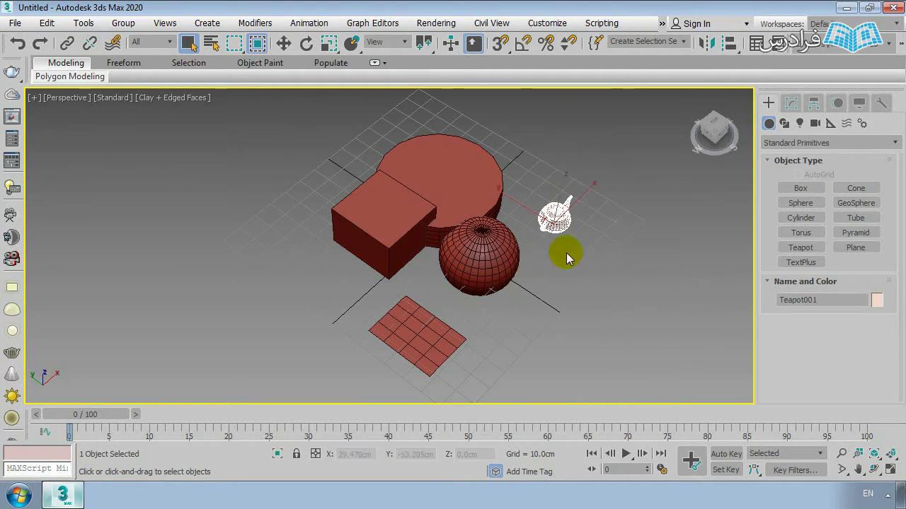
Step: Draw progressively larger window-mode rectangles from beyond the teapot until all five objects are enclosed and selected, and clear the selection
drag(635, 134, 415, 256)
drag(655, 118, 542, 225)
drag(640, 119, 275, 310)
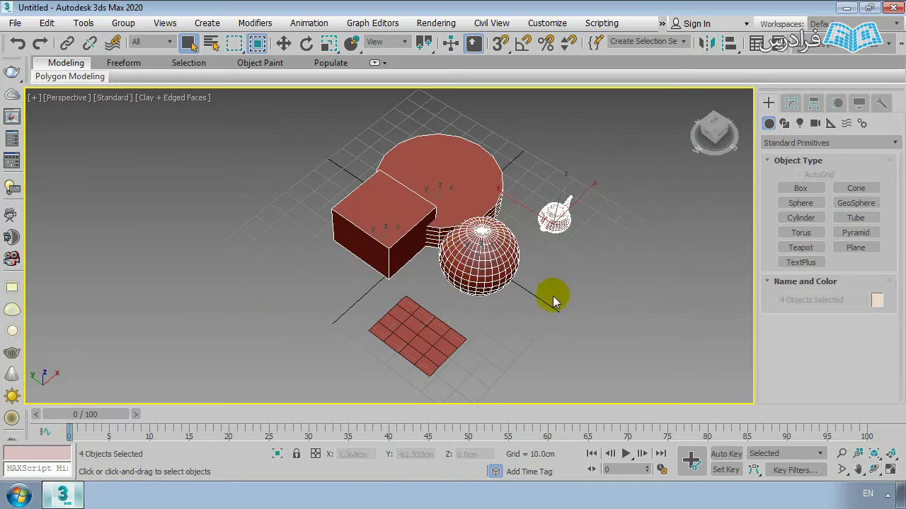
mouse_move(625, 104)
mouse_down()
mouse_move(600, 142)
mouse_move(384, 293)
mouse_move(308, 387)
mouse_up()
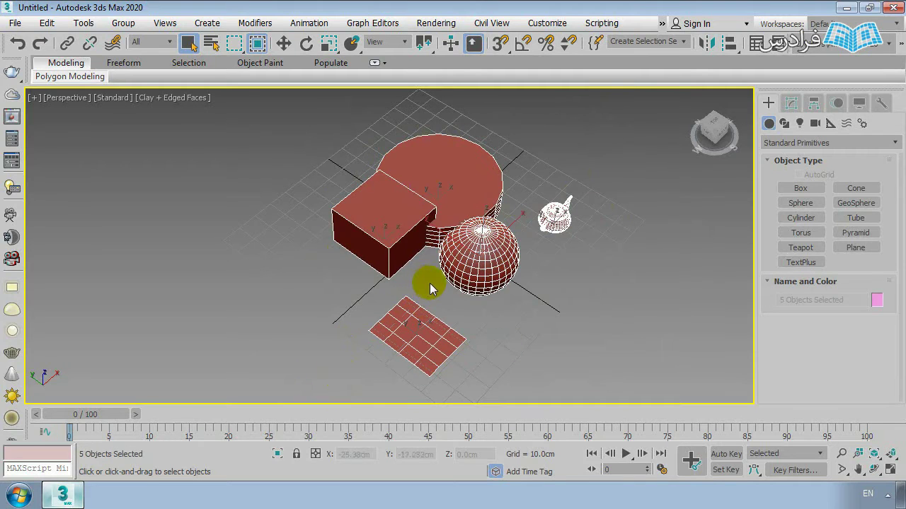
click(513, 324)
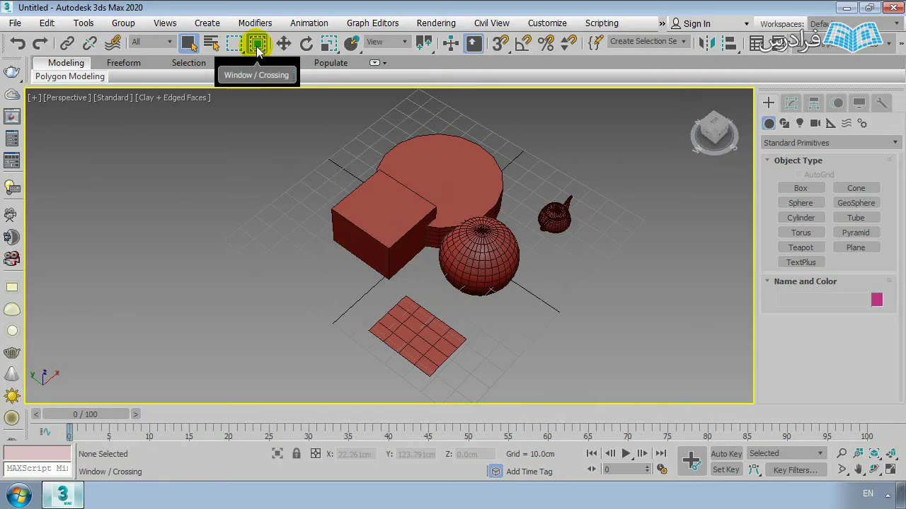
Step: Open the Select From Scene dialog to choose objects by name
mouse_move(257, 48)
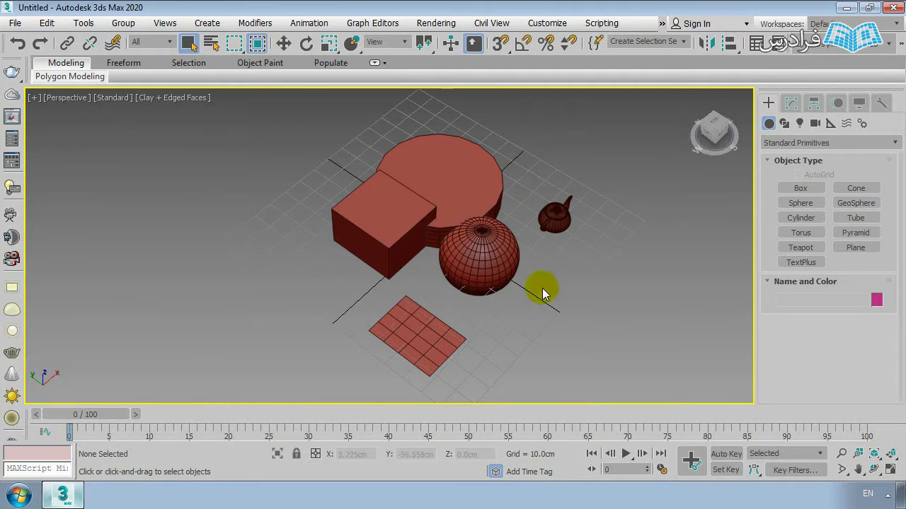
mouse_move(415, 232)
alt+middle_down()
mouse_move(403, 209)
mouse_move(396, 234)
mouse_move(414, 230)
alt+middle_up()
scroll(350, 253, up, 3)
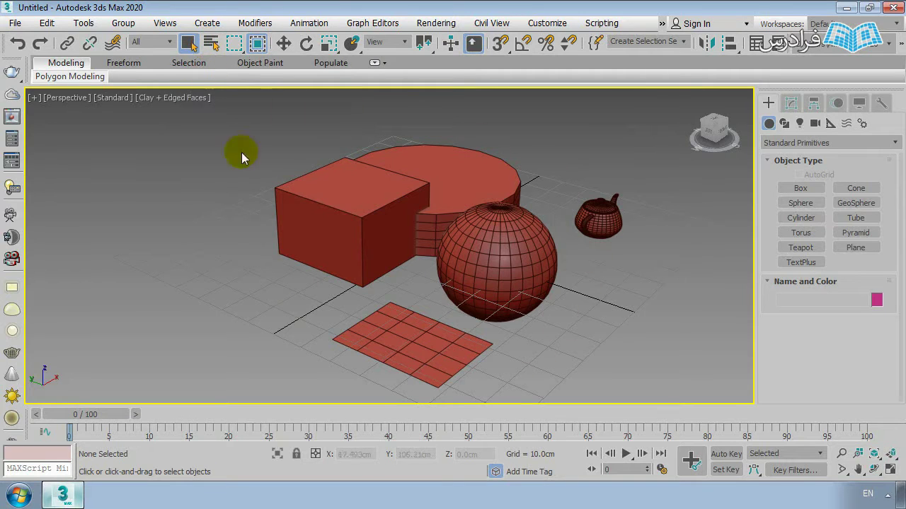
click(211, 44)
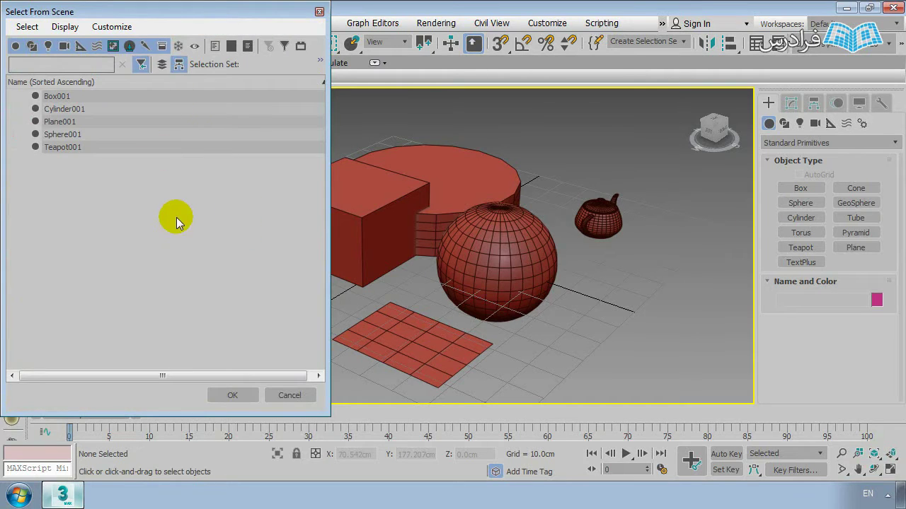
Step: Move the Select From Scene dialog off the box and select Sphere001 by name
drag(197, 13, 283, 27)
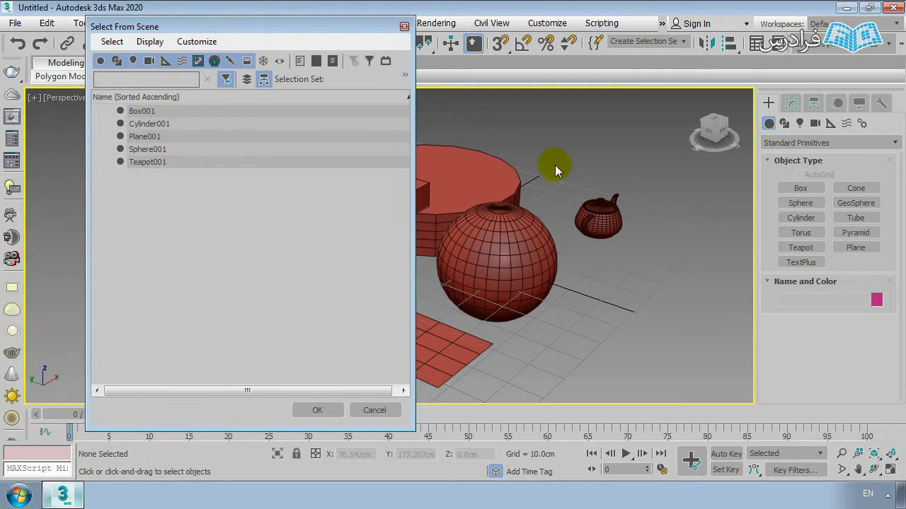
click(146, 150)
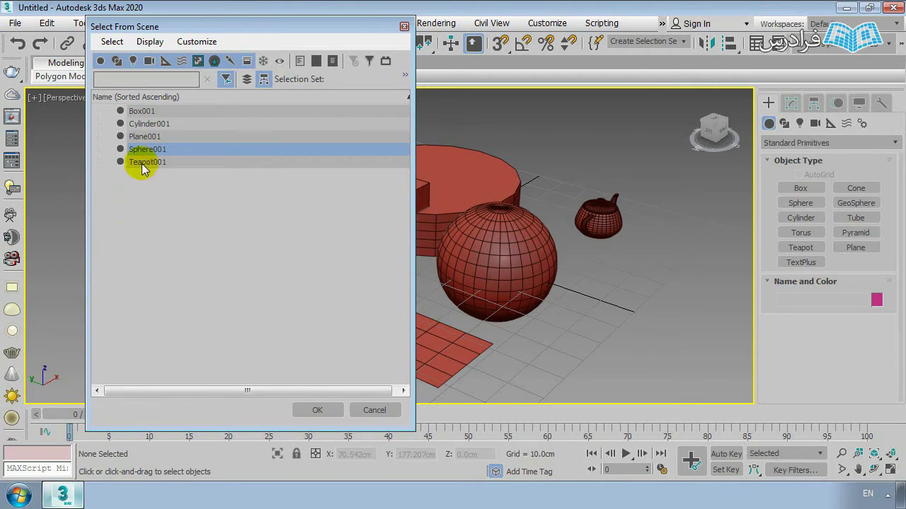
click(302, 410)
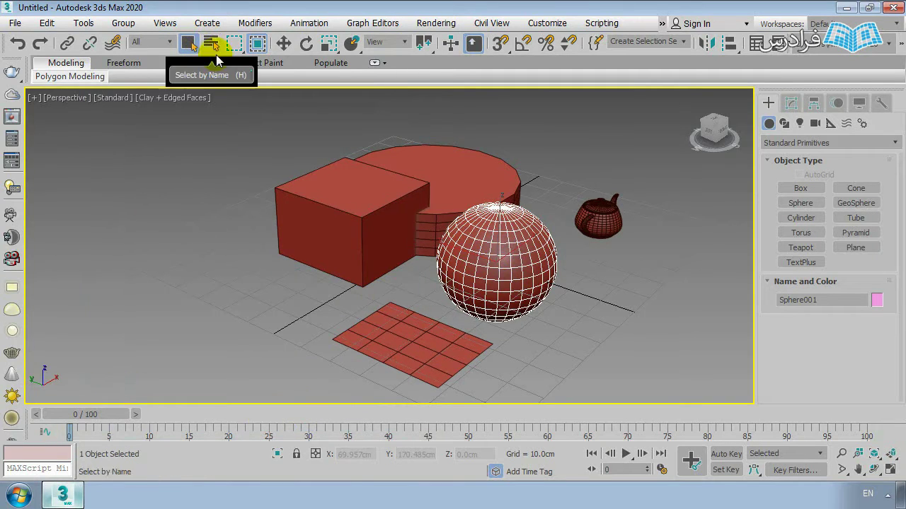
Step: Clear the selection, select the box, cylinder, sphere and teapot with one large window rectangle, and deselect them
click(213, 284)
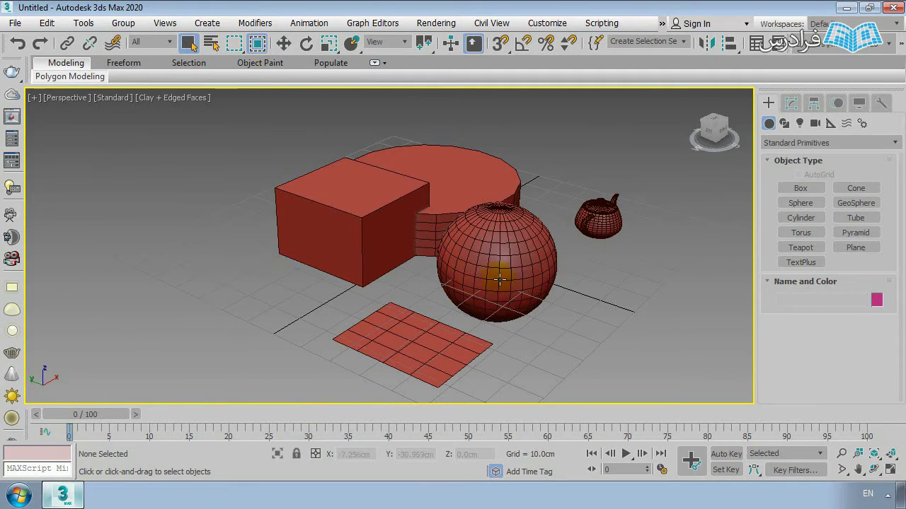
drag(239, 147, 633, 371)
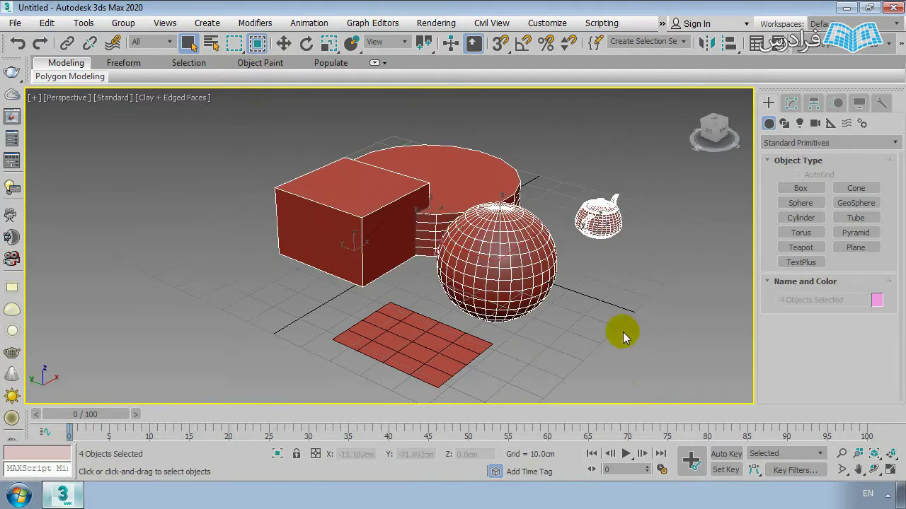
click(622, 332)
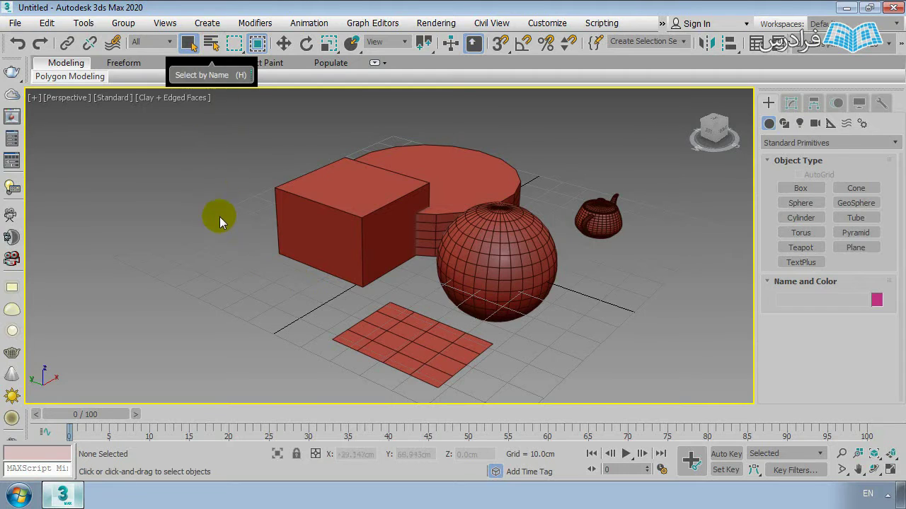
Step: Reopen Select From Scene, filter geometry out of the object list, restore it, and cancel the dialog
key(h)
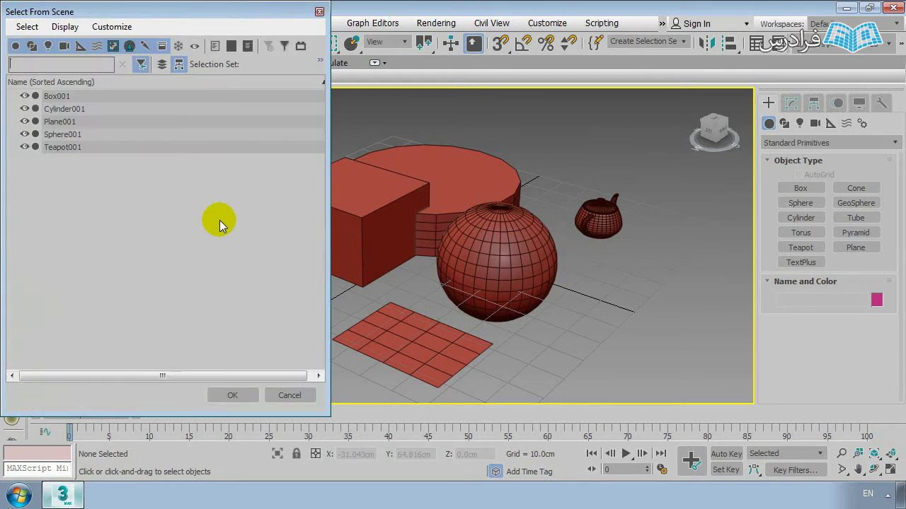
mouse_move(121, 9)
mouse_down()
mouse_move(182, 21)
mouse_move(132, 17)
mouse_up()
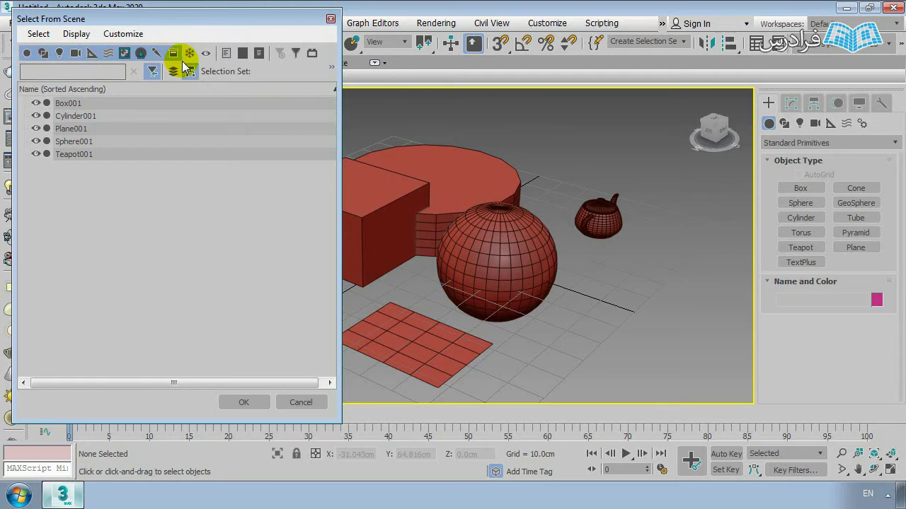
click(26, 54)
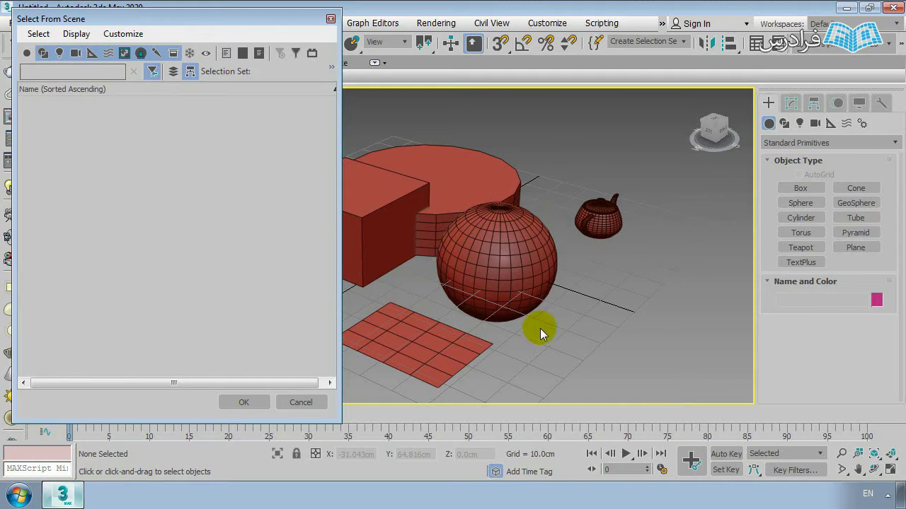
drag(224, 21, 710, 42)
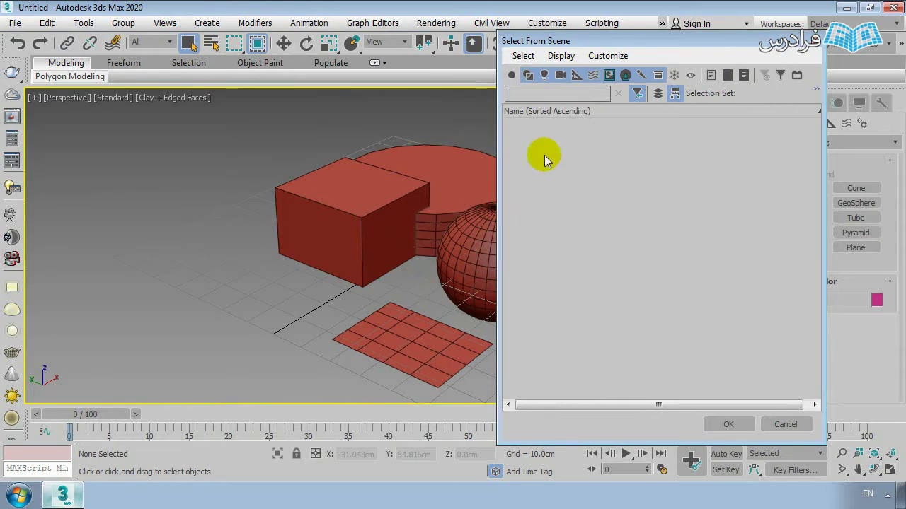
click(511, 74)
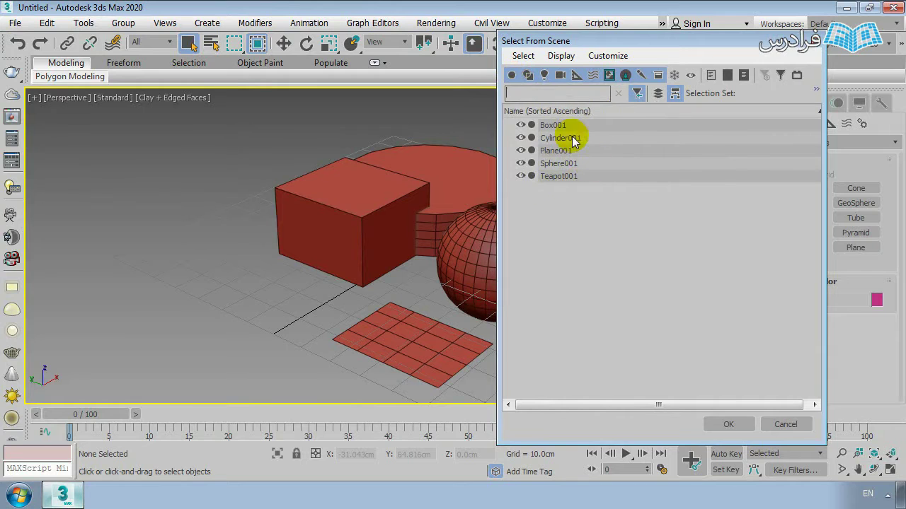
click(783, 425)
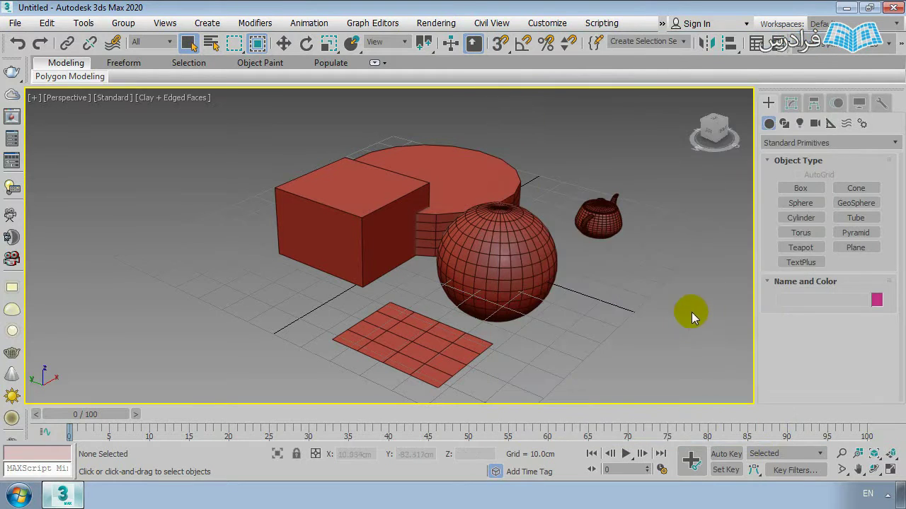
Step: Switch to Extended Primitives and create a hedra beside the sphere, in front of the teapot
click(785, 143)
click(783, 170)
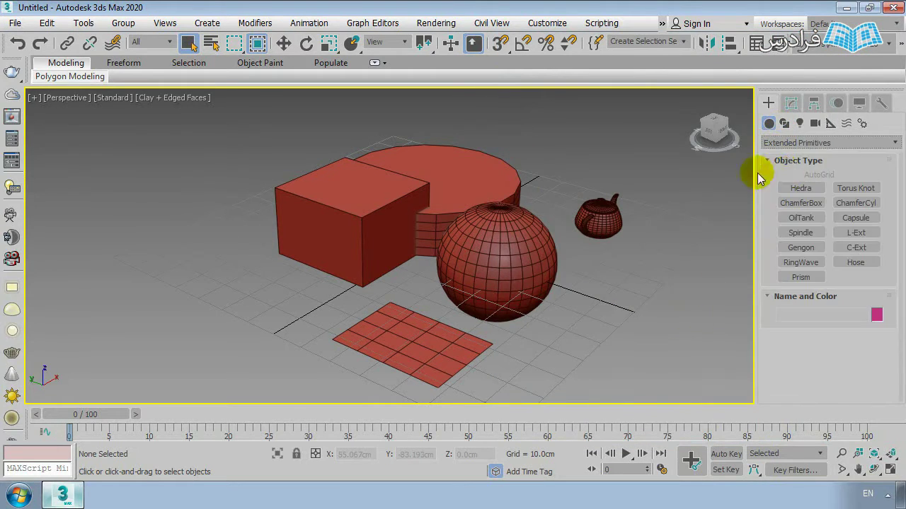
click(785, 188)
drag(645, 256, 657, 289)
Step: Create a five-sided gengon with some height in front of the box, on the side away from the sphere
click(800, 248)
drag(262, 292, 263, 318)
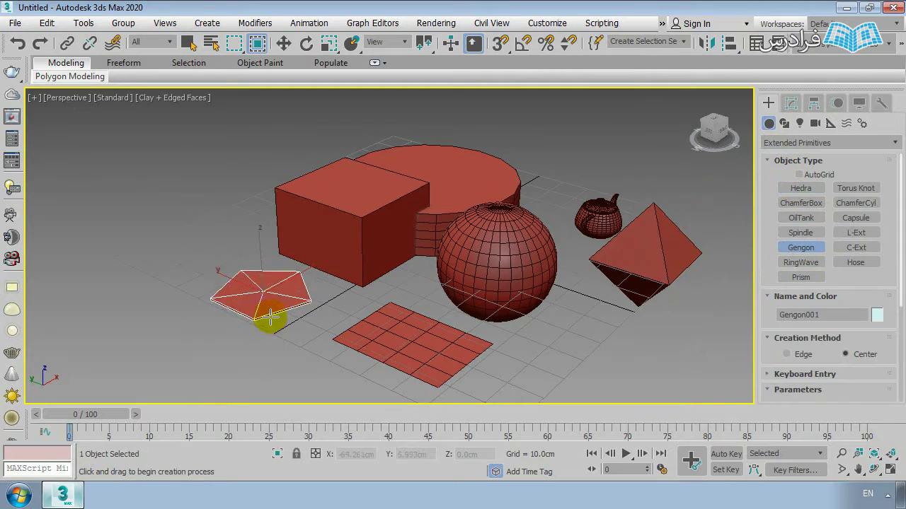
click(266, 283)
click(277, 346)
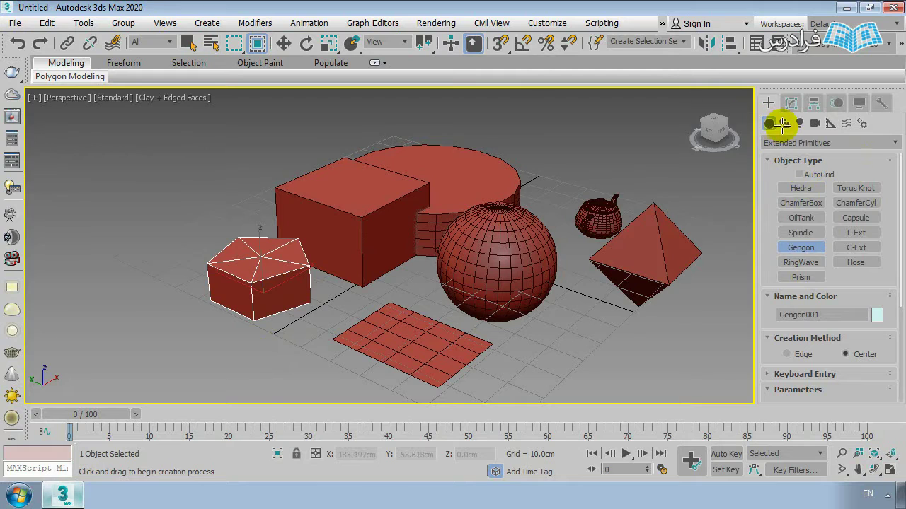
Step: Draw two overlapping circle splines on the grid in front of the sphere, beside the plane
click(784, 123)
click(800, 214)
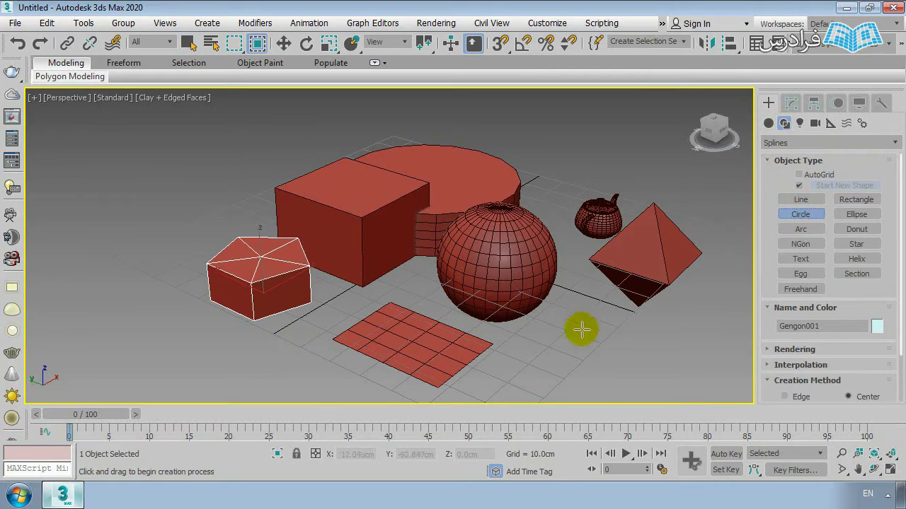
drag(580, 339, 591, 357)
right_click(599, 357)
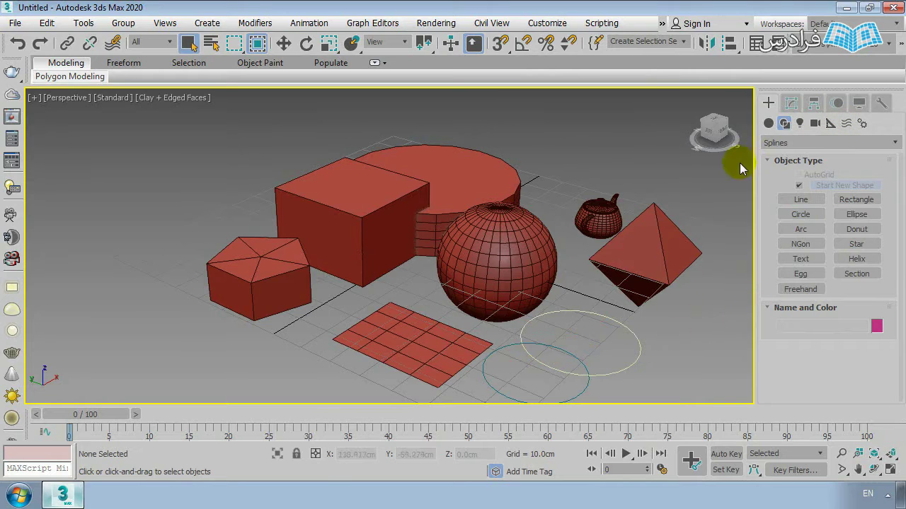
Step: Place a photometric target light between the sphere and teapot, with its target near the hedra
click(800, 123)
click(800, 188)
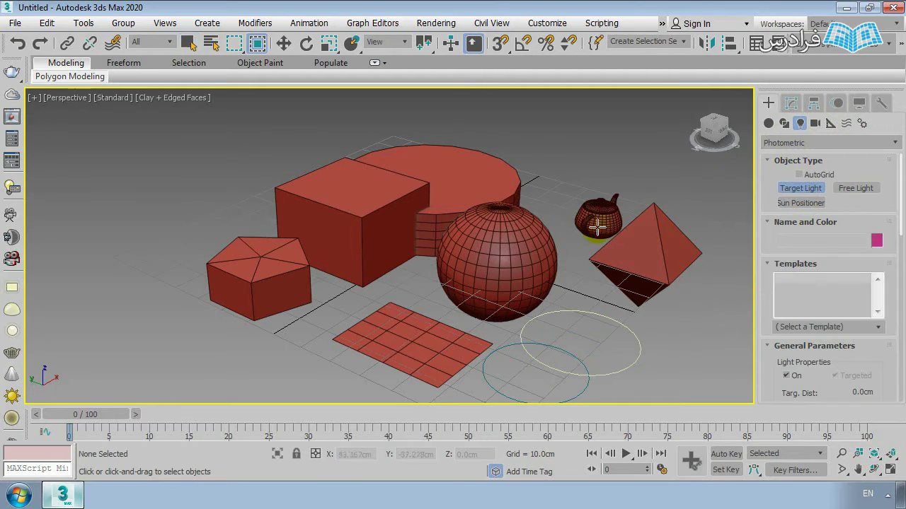
drag(547, 193, 574, 259)
right_click(667, 170)
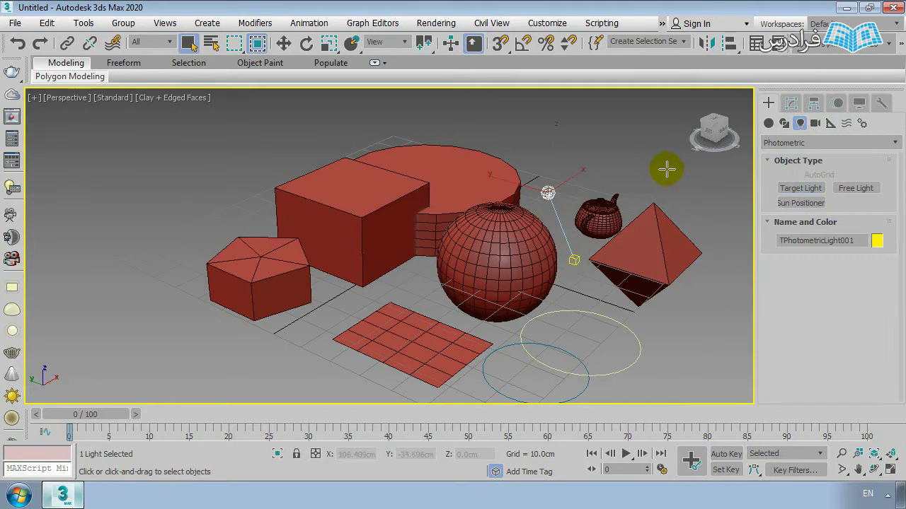
Step: Return the creation category to Standard Primitives geometry and deselect the light
click(793, 99)
click(769, 102)
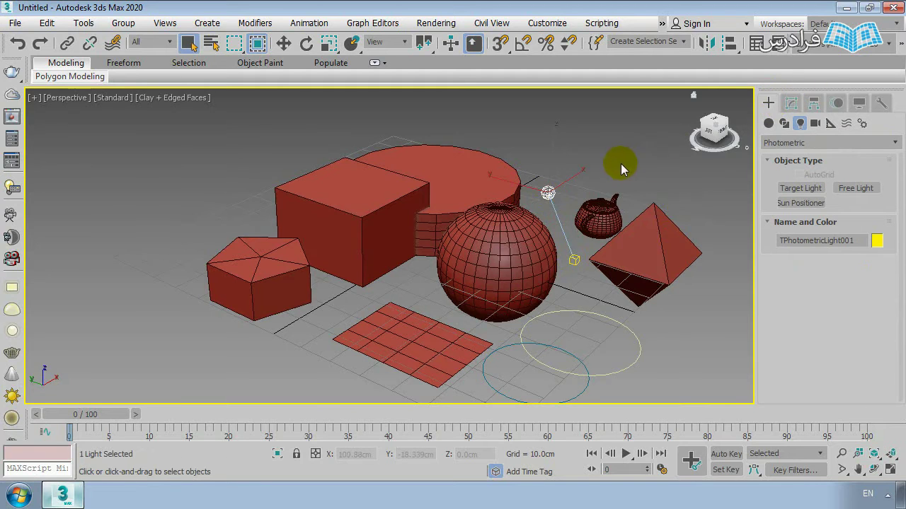
click(769, 124)
click(774, 142)
click(793, 154)
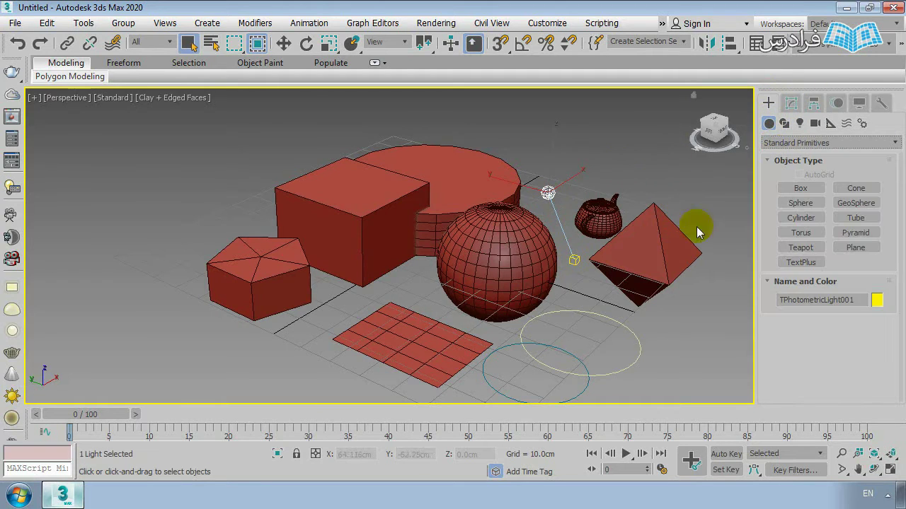
click(611, 155)
Step: Select both circles, change their object color to dark red, and deselect them
middle_drag(626, 267, 628, 237)
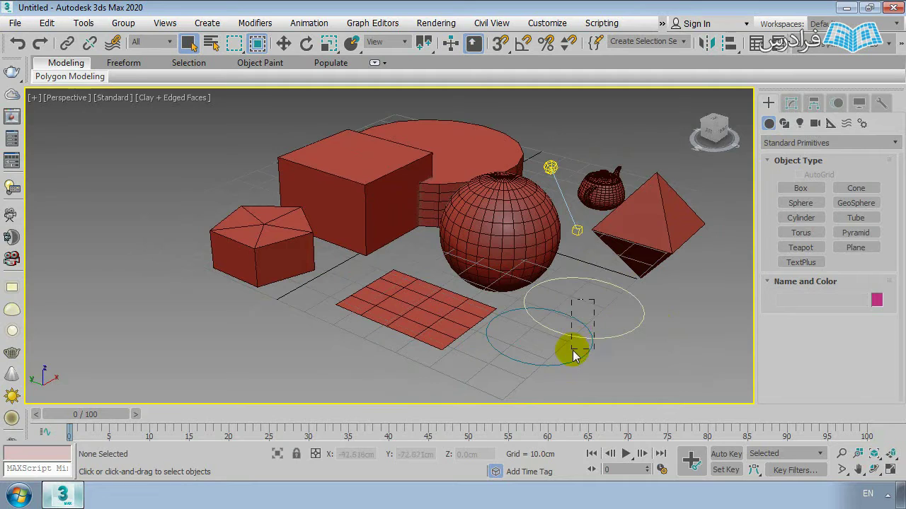
click(591, 346)
ctrl+click(579, 296)
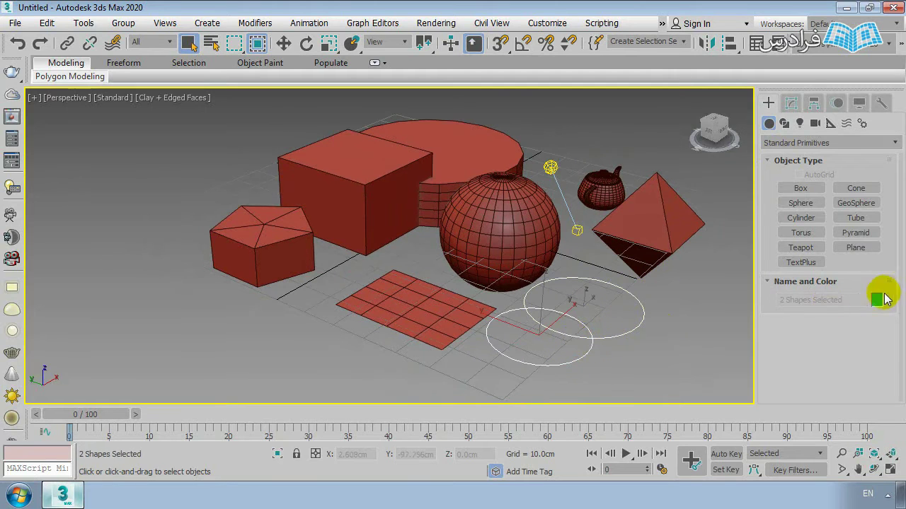
click(876, 300)
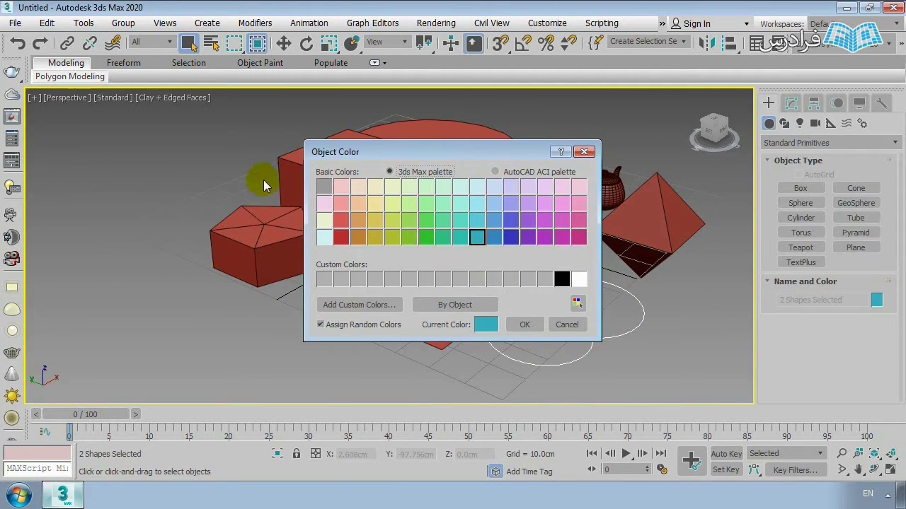
click(341, 237)
click(525, 325)
click(606, 354)
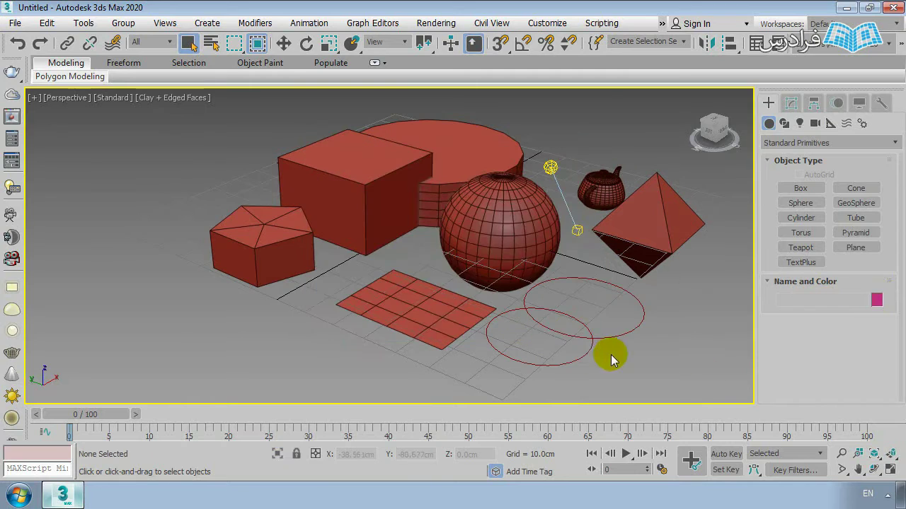
Step: Bring up Select From Scene for the extended scene, hide geometry objects from the list, and show them again
alt+middle_drag(432, 257, 470, 231)
scroll(469, 231, up, 2)
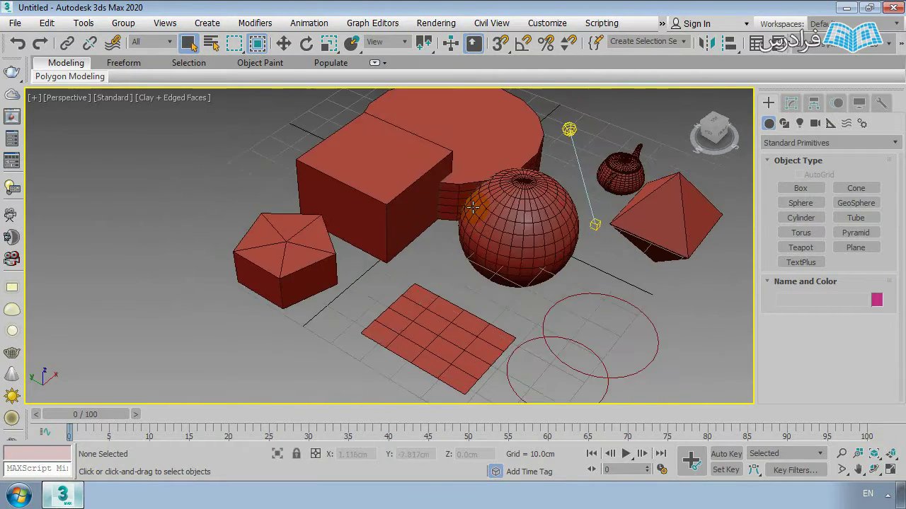
scroll(470, 233, down, 2)
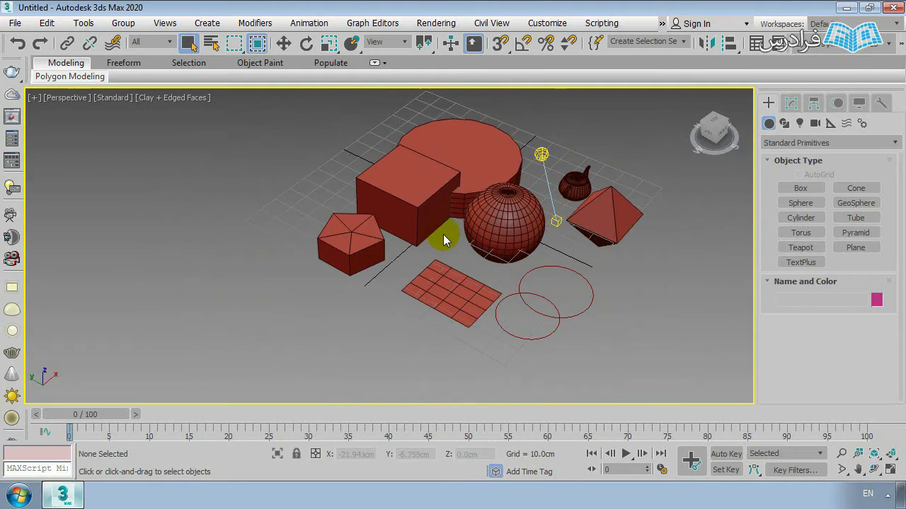
key(h)
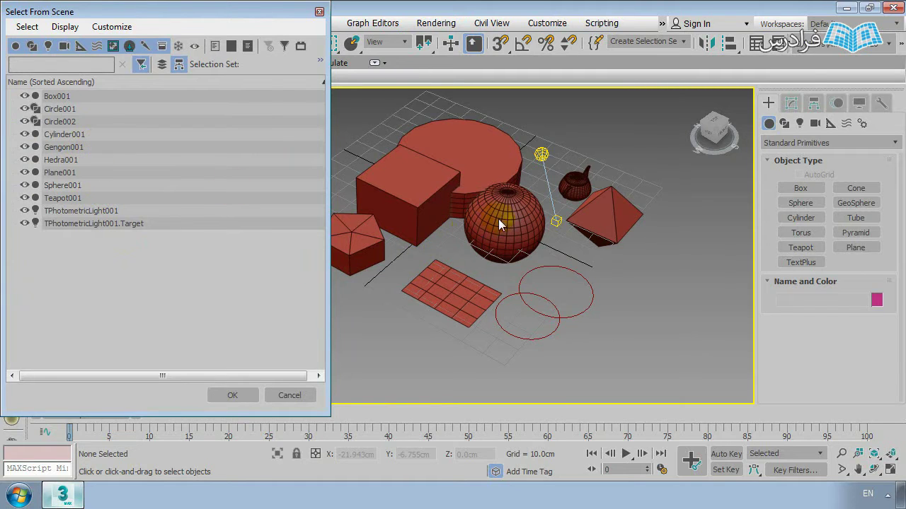
click(16, 47)
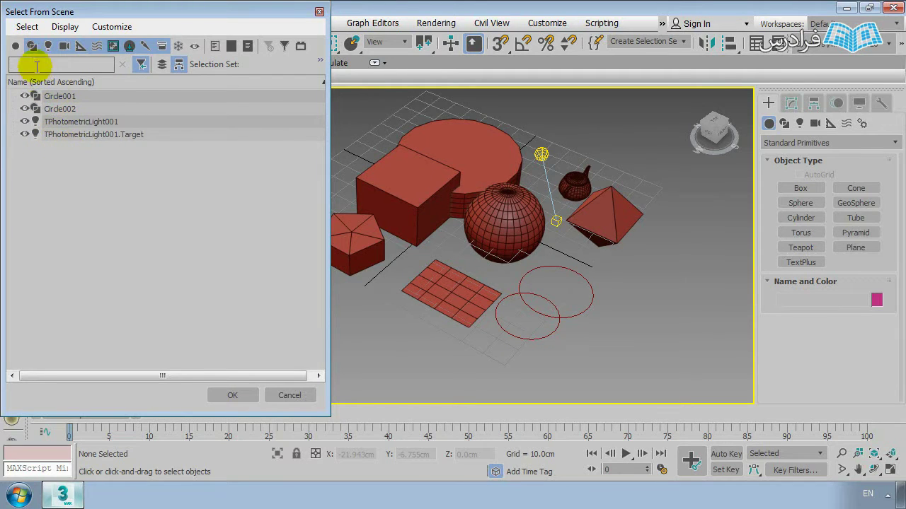
click(15, 47)
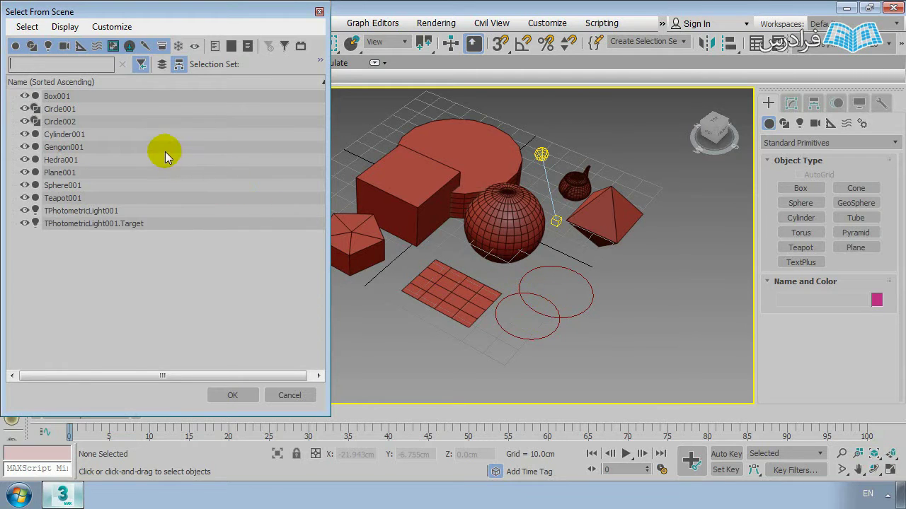
Step: Toggle the shapes filter off and on in the list, highlighting Circle001 and Circle002 between the two rounds
click(31, 47)
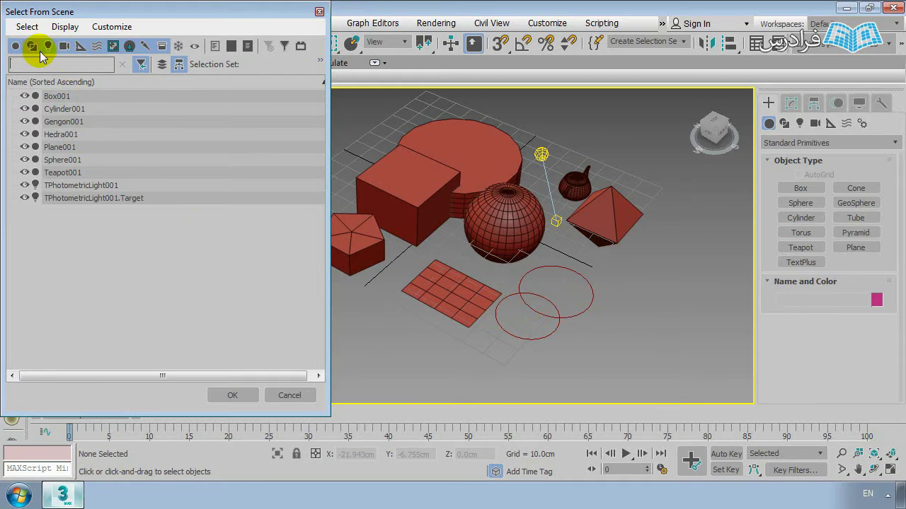
click(32, 46)
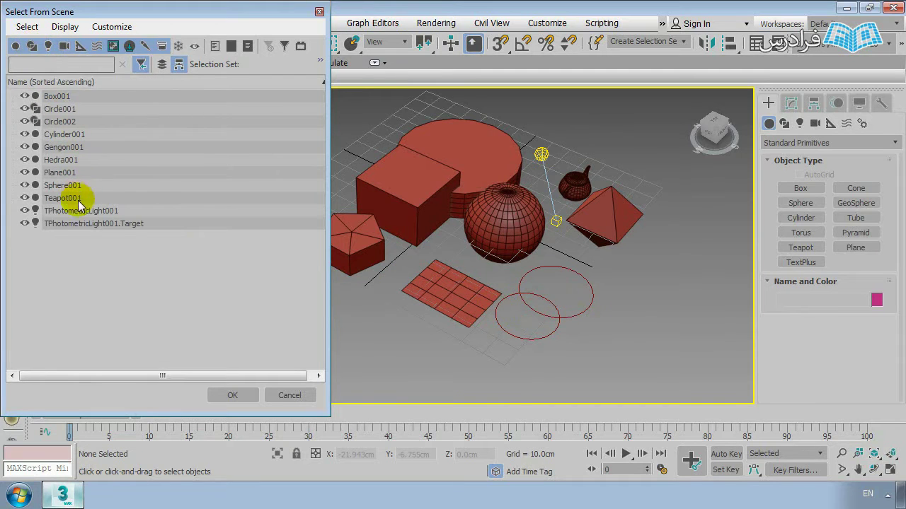
click(57, 108)
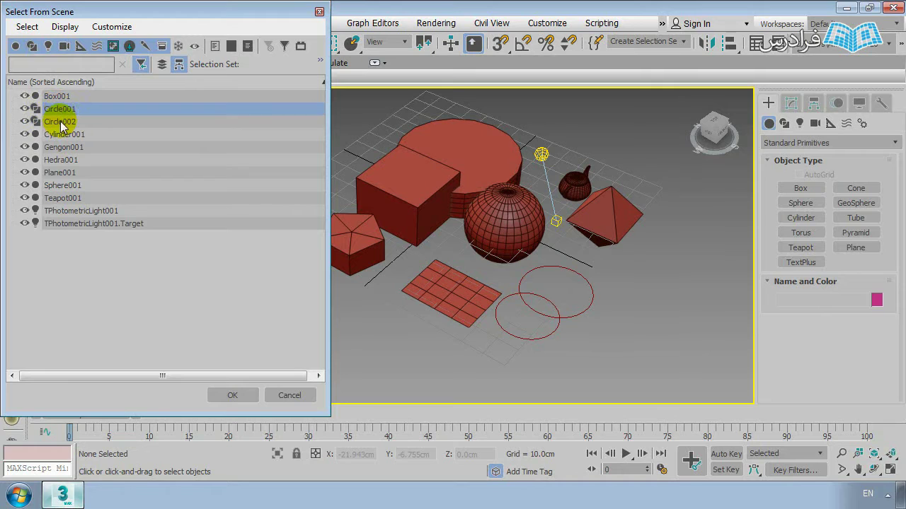
click(58, 121)
click(32, 46)
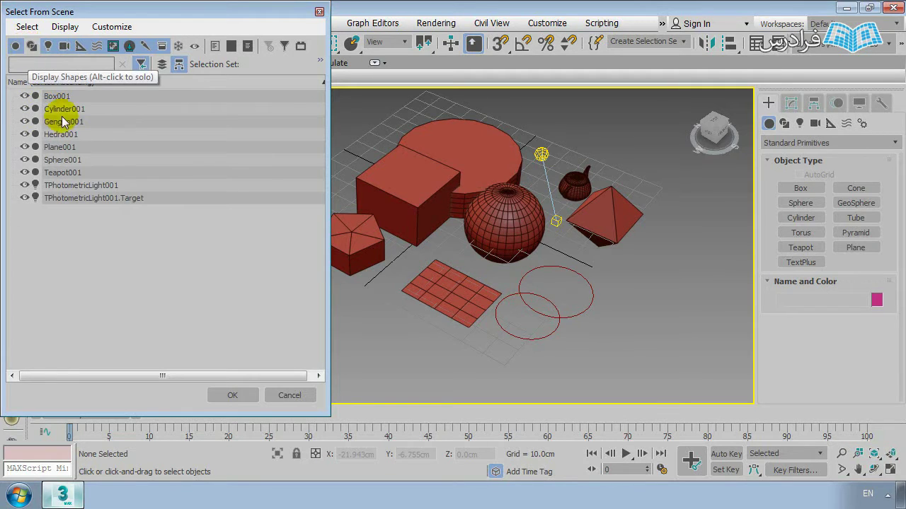
click(32, 46)
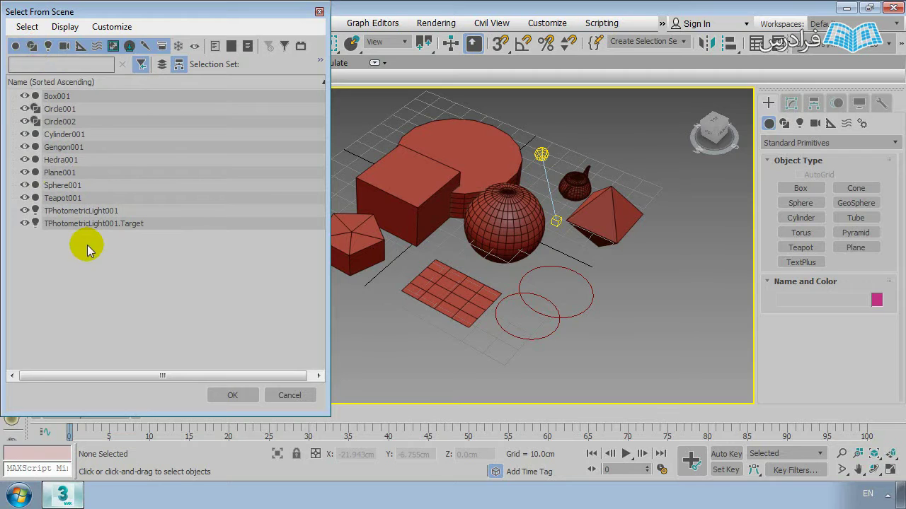
Step: Toggle the lights filter off and on in the list, and restrict the list to shapes only
click(48, 46)
click(48, 47)
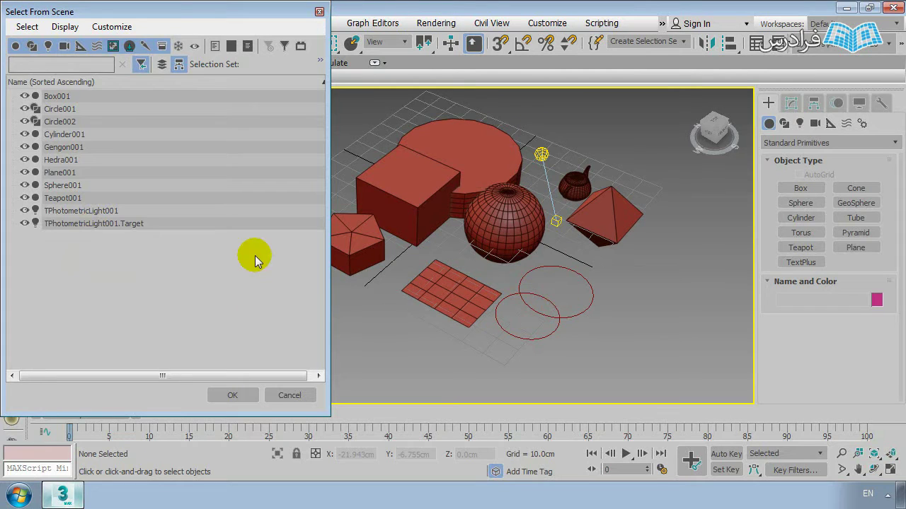
click(15, 45)
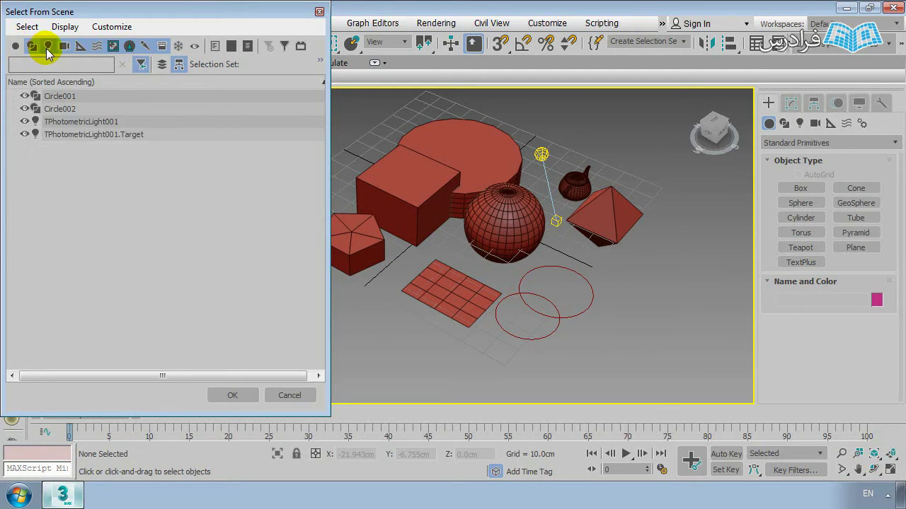
click(47, 46)
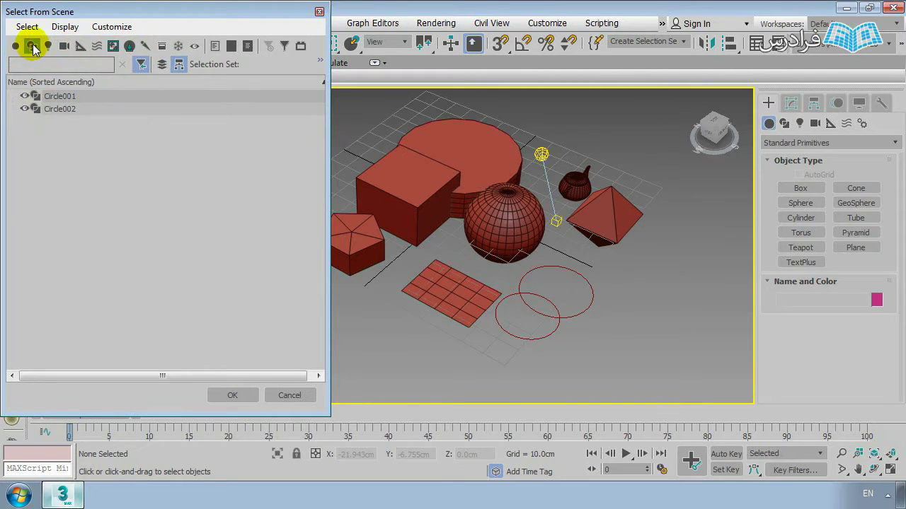
Step: Select Circle001 and Circle002 by name, check them in the viewport, and deselect them
click(54, 110)
ctrl+click(56, 100)
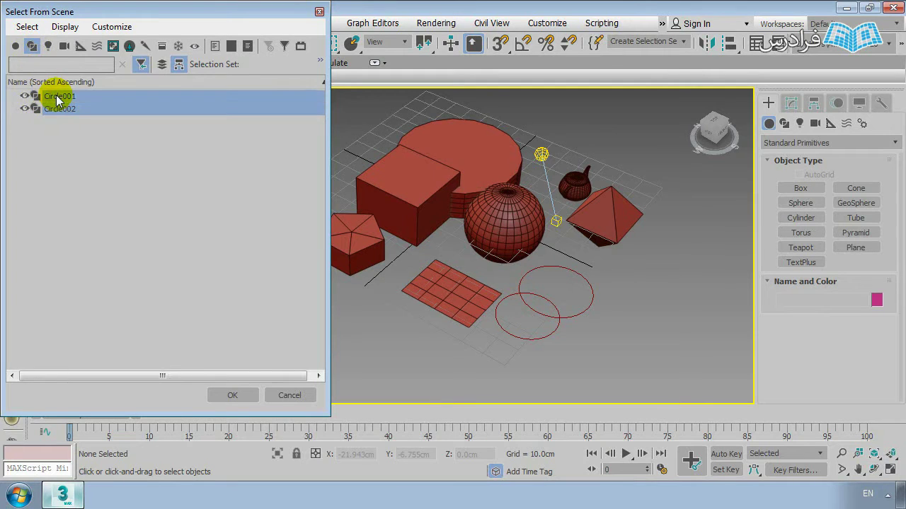
click(232, 396)
middle_drag(570, 317, 522, 283)
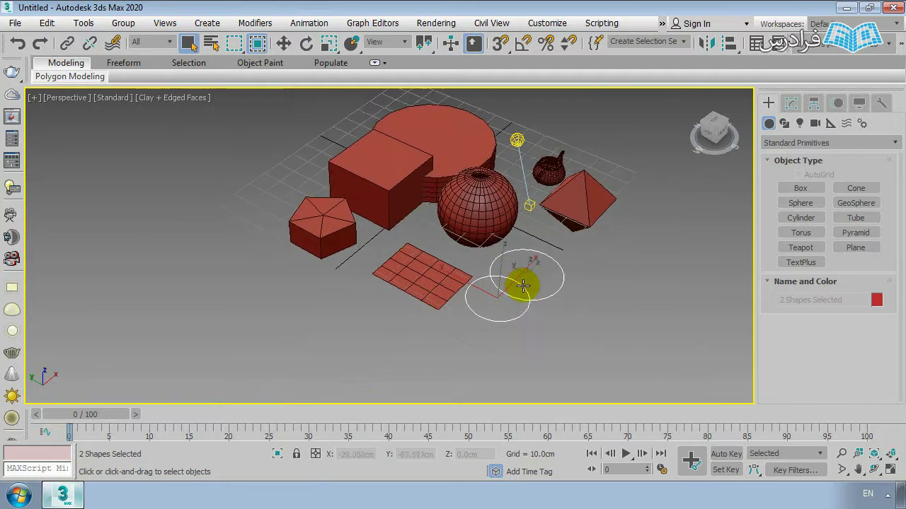
scroll(506, 285, up, 4)
scroll(432, 316, down, 4)
click(416, 329)
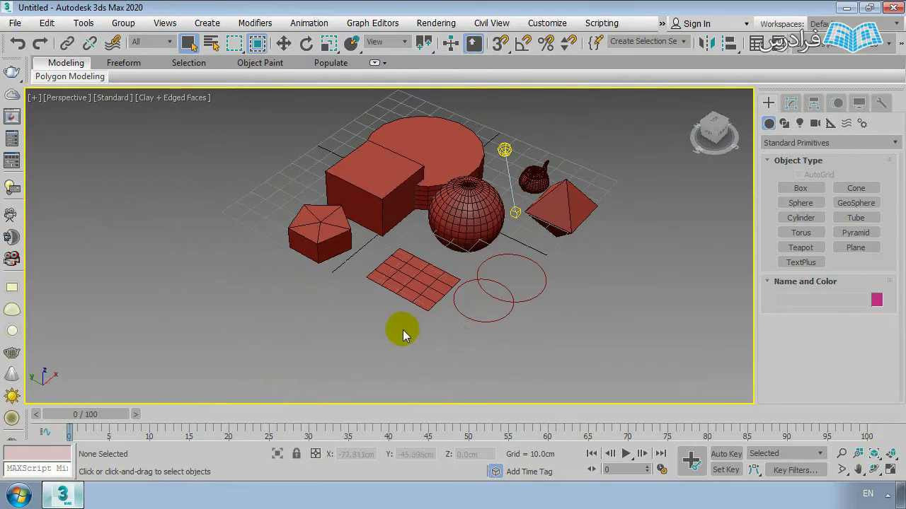
Step: Reopen Select From Scene and change the list filter from shapes to lights only
middle_drag(399, 331, 366, 319)
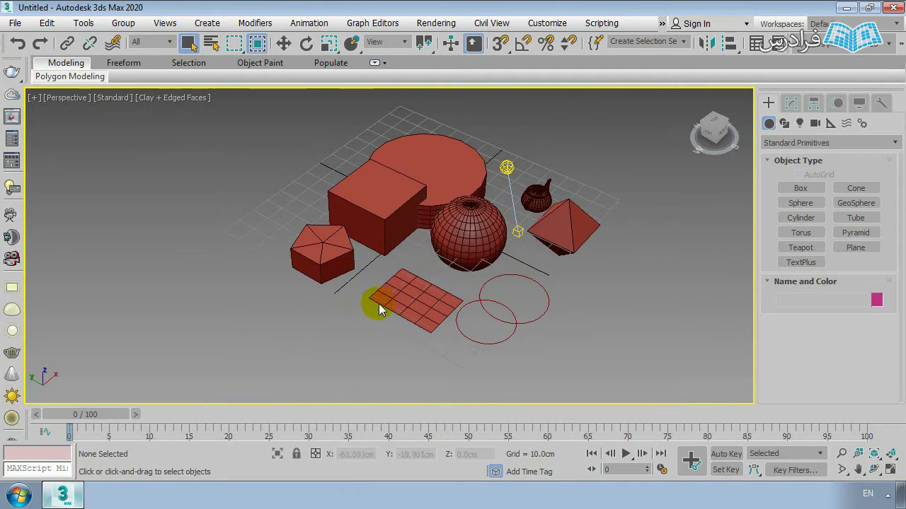
key(h)
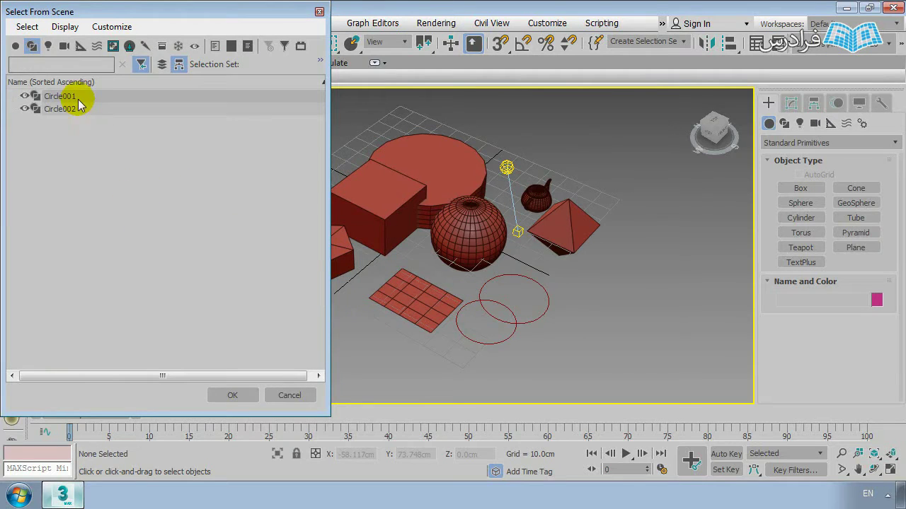
click(31, 45)
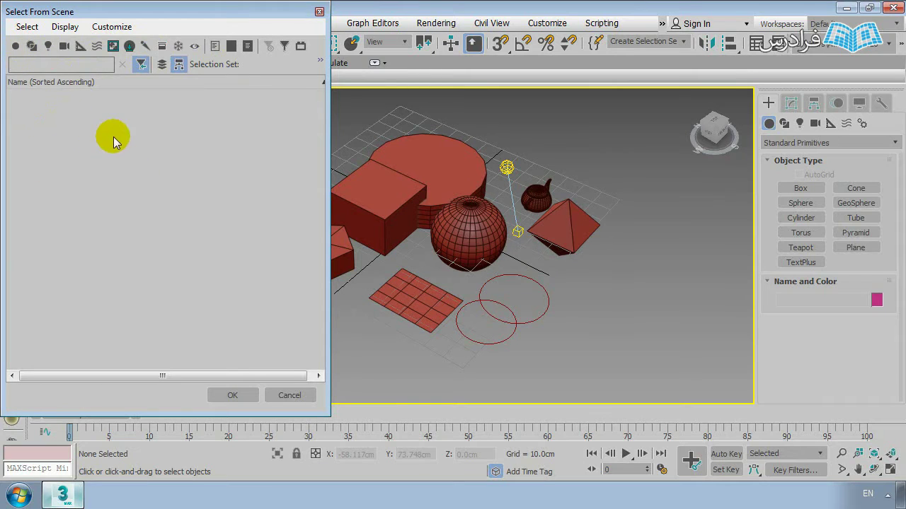
click(48, 47)
Step: Select TPhotometricLight001 and TPhotometricLight001.Target together from the list
click(53, 98)
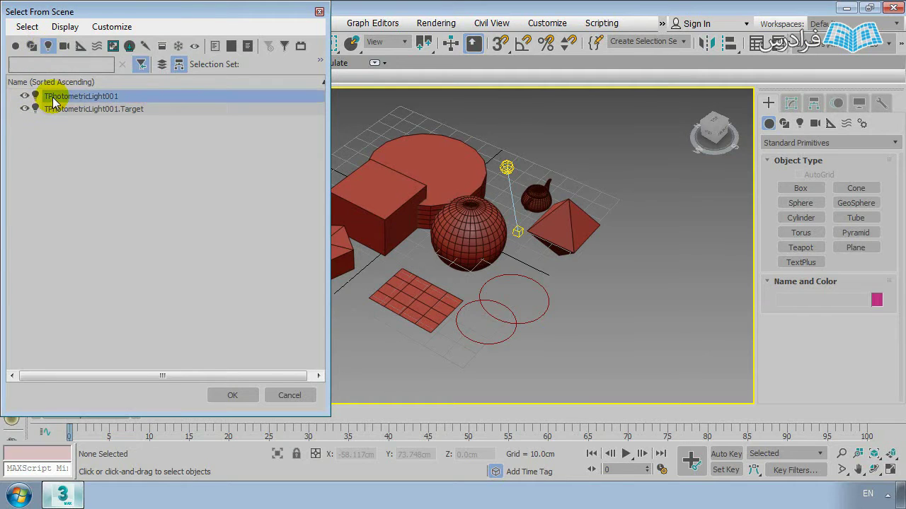
ctrl+click(52, 110)
click(96, 131)
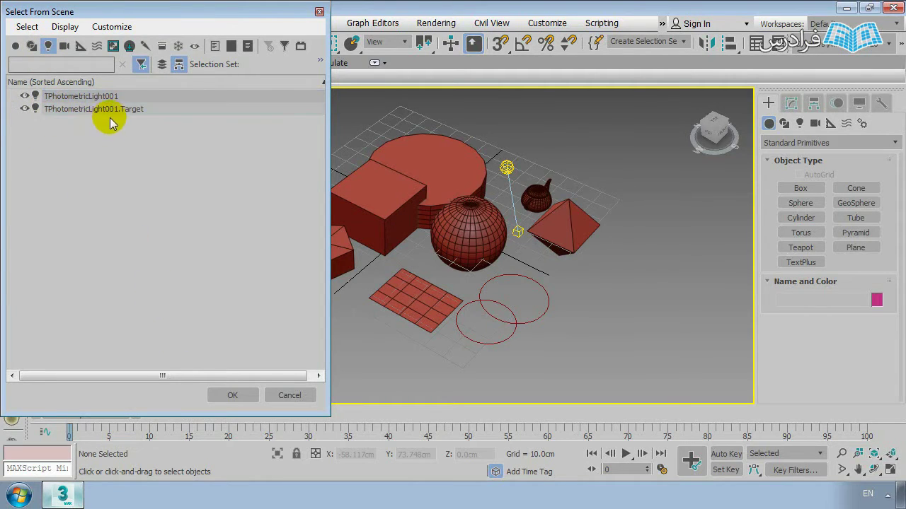
click(116, 112)
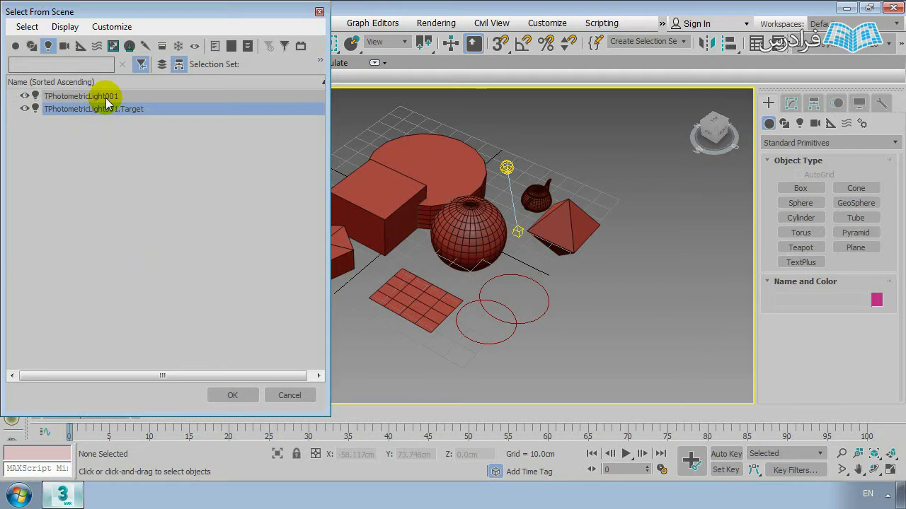
click(108, 97)
ctrl+click(102, 109)
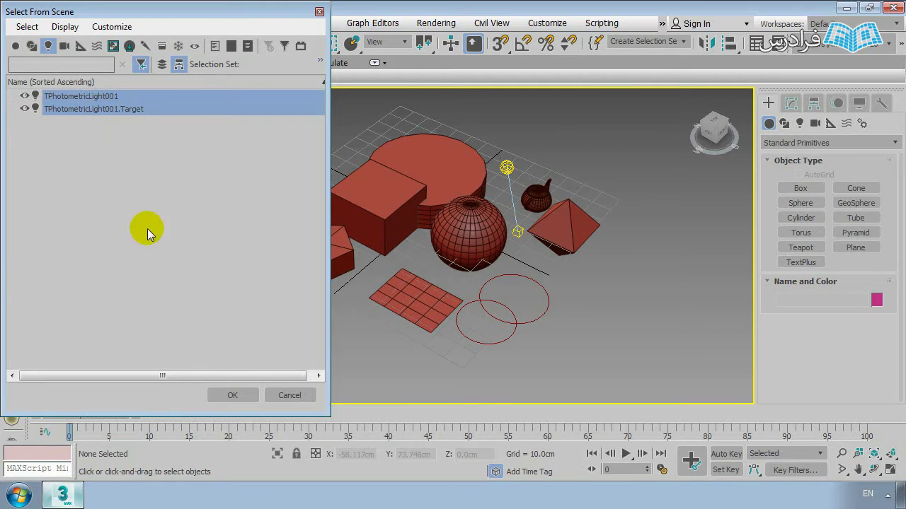
click(225, 395)
Step: Inspect the selected photometric light and its target in the viewport, and deselect them
scroll(501, 203, down, 1)
scroll(516, 188, up, 4)
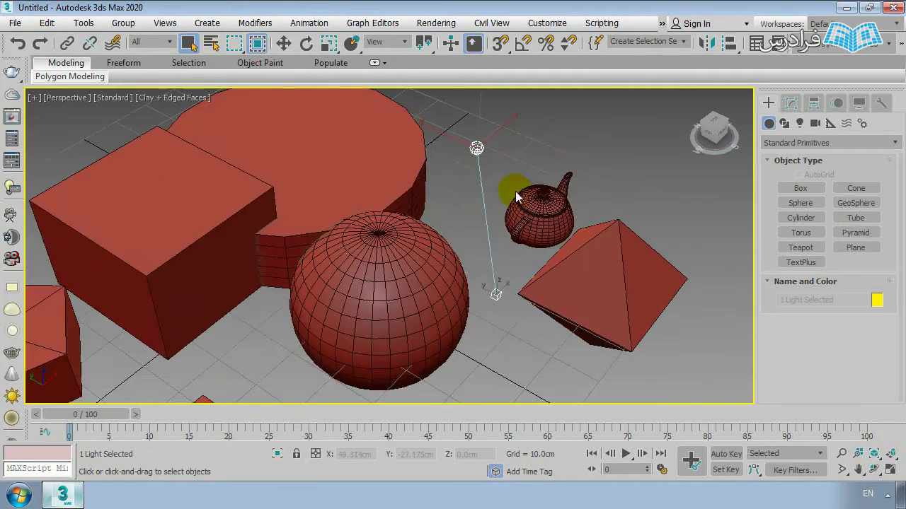
scroll(516, 188, down, 4)
alt+middle_drag(491, 198, 425, 227)
scroll(472, 188, up, 3)
scroll(441, 220, down, 1)
scroll(430, 206, down, 3)
scroll(425, 227, up, 3)
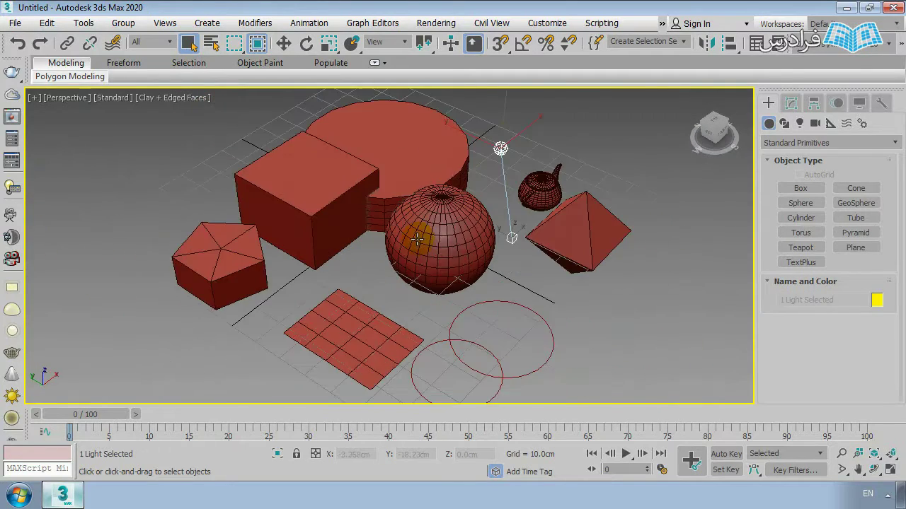
scroll(256, 177, down, 2)
click(256, 177)
Step: Bring up Select From Scene with only geometry listed and select every object from Box001 to Teapot001
key(h)
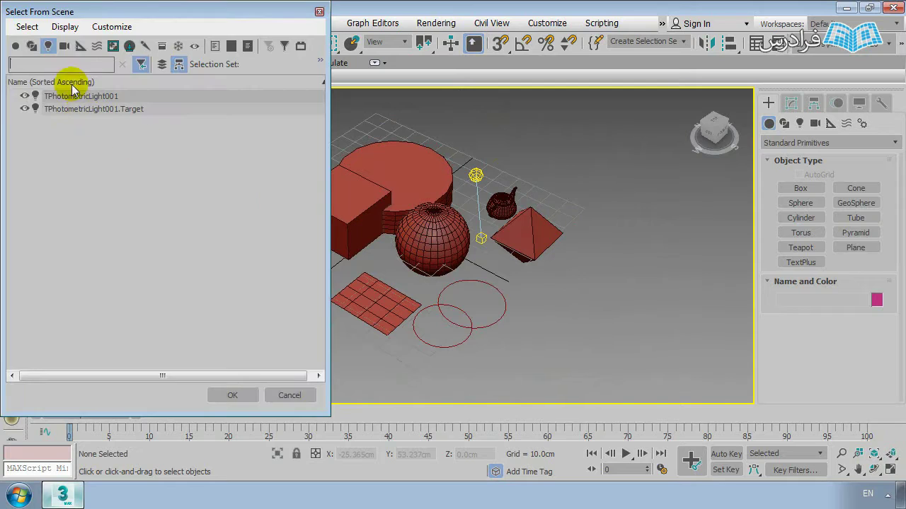
click(48, 46)
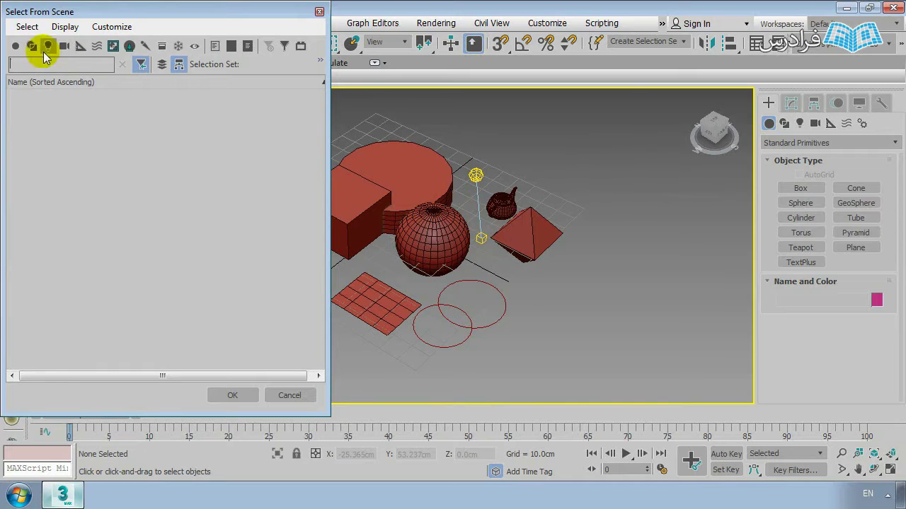
click(15, 45)
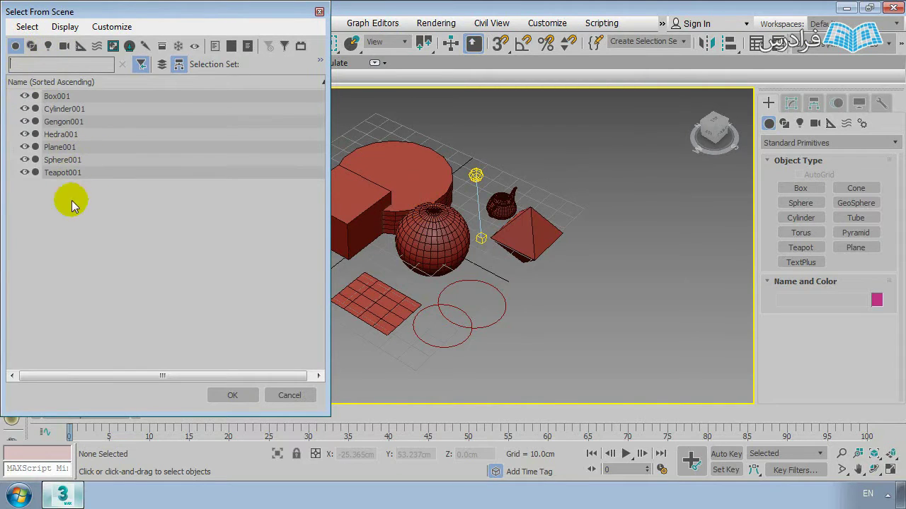
drag(50, 96, 158, 295)
click(225, 393)
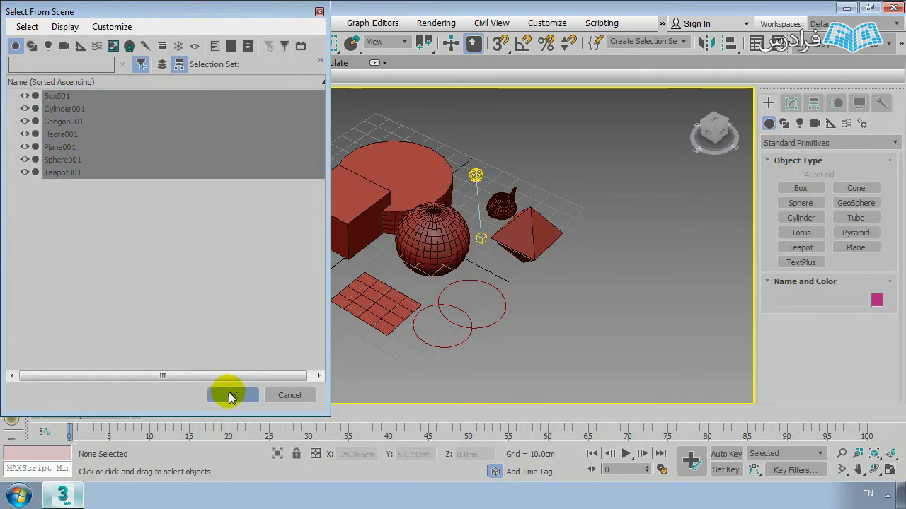
scroll(385, 222, up, 3)
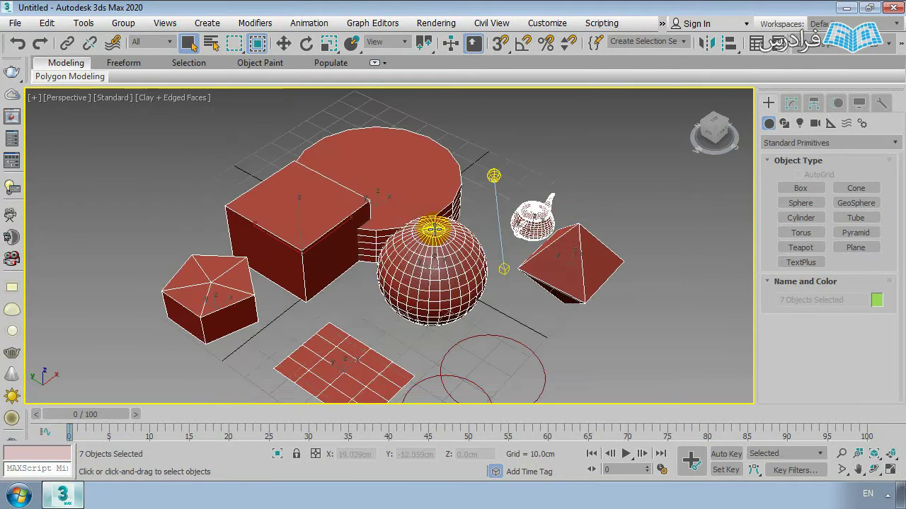
Step: Move the selected geometry objects slightly upward as a group and deselect them
key(w)
drag(407, 234, 404, 208)
click(421, 177)
scroll(421, 176, down, 5)
scroll(371, 194, up, 4)
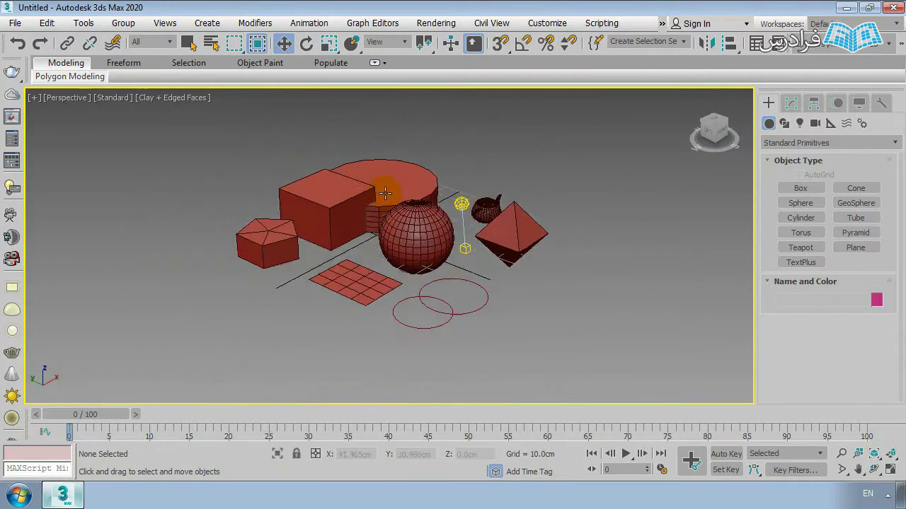
scroll(361, 200, down, 1)
alt+middle_drag(361, 200, 397, 222)
scroll(396, 223, up, 2)
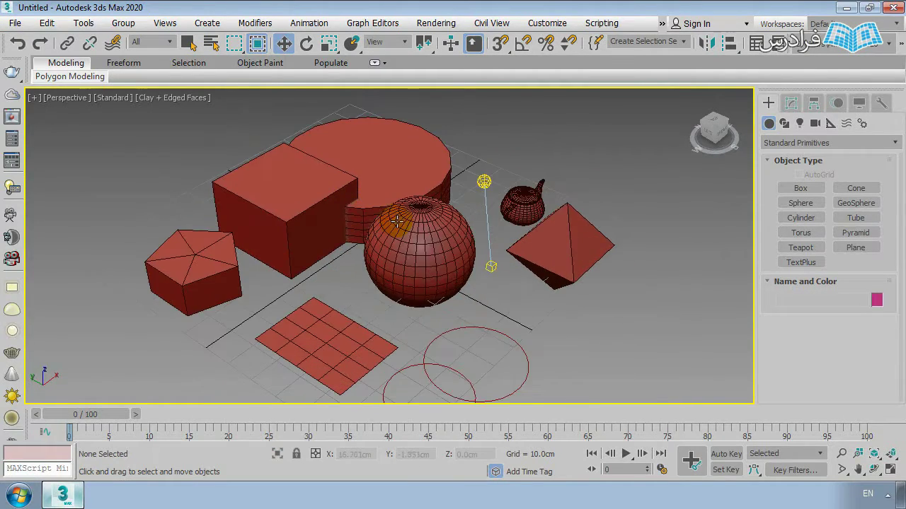
scroll(396, 222, down, 2)
Step: Create a targeted Physical camera near the circles with a target distance of about 41 cm
click(815, 123)
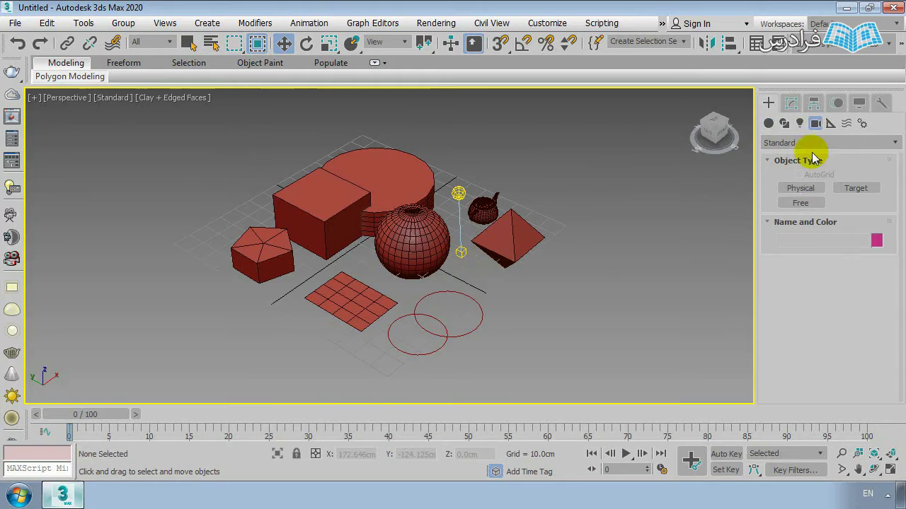
click(803, 189)
drag(534, 277, 499, 325)
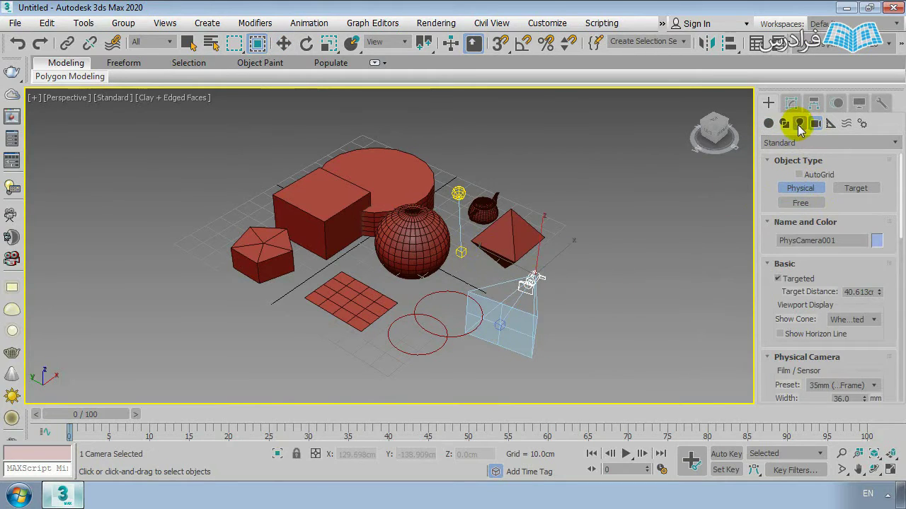
Step: Create a Dummy helper just above and behind the teapot
click(799, 123)
click(831, 123)
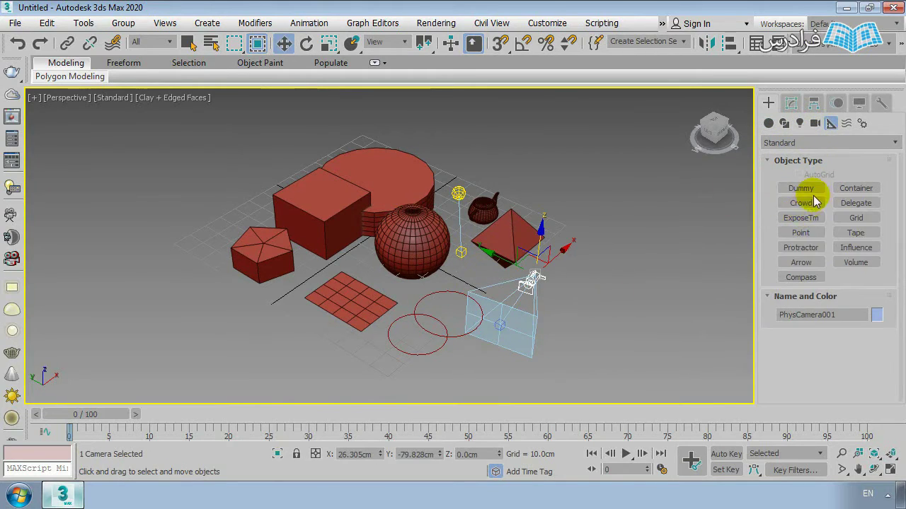
click(800, 188)
drag(499, 179, 518, 196)
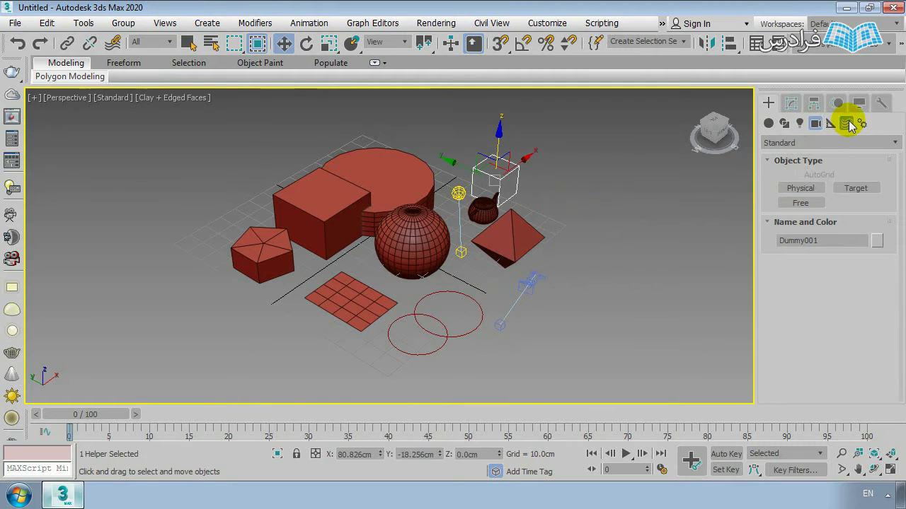
Step: Create a Pivot door about 41 cm wide beyond the pyramid-like hedra, and deselect it
click(847, 124)
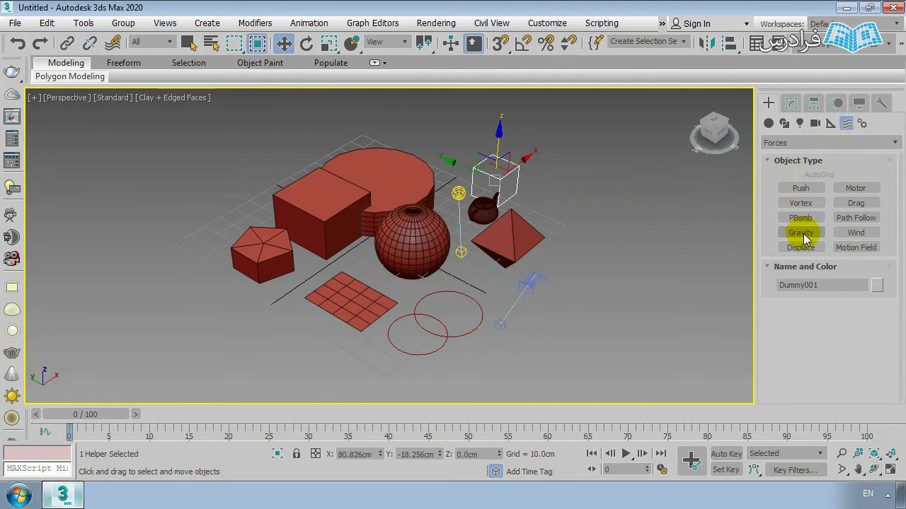
click(803, 143)
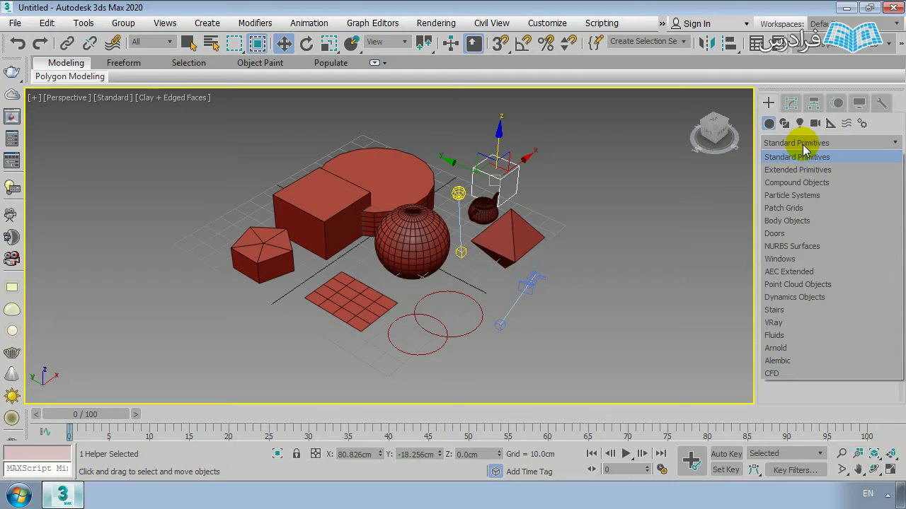
click(799, 238)
click(794, 187)
drag(532, 213, 593, 257)
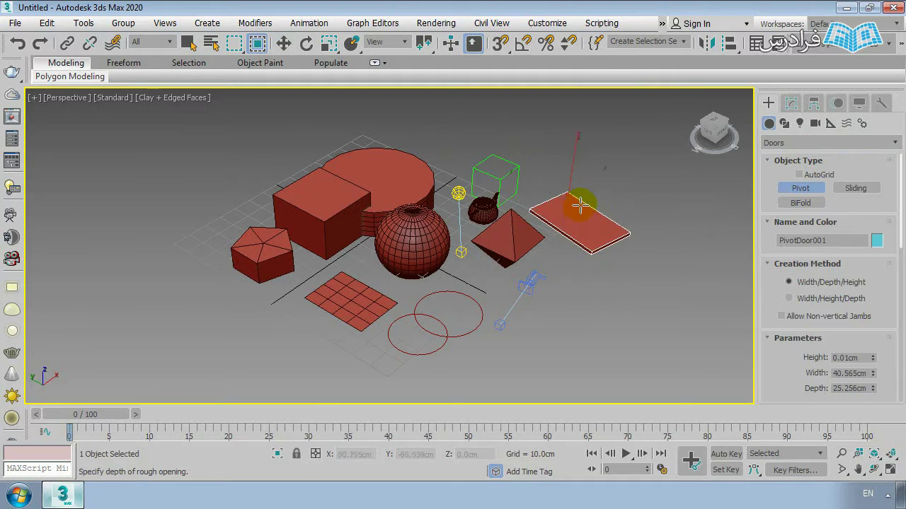
click(576, 204)
click(566, 142)
right_click(608, 283)
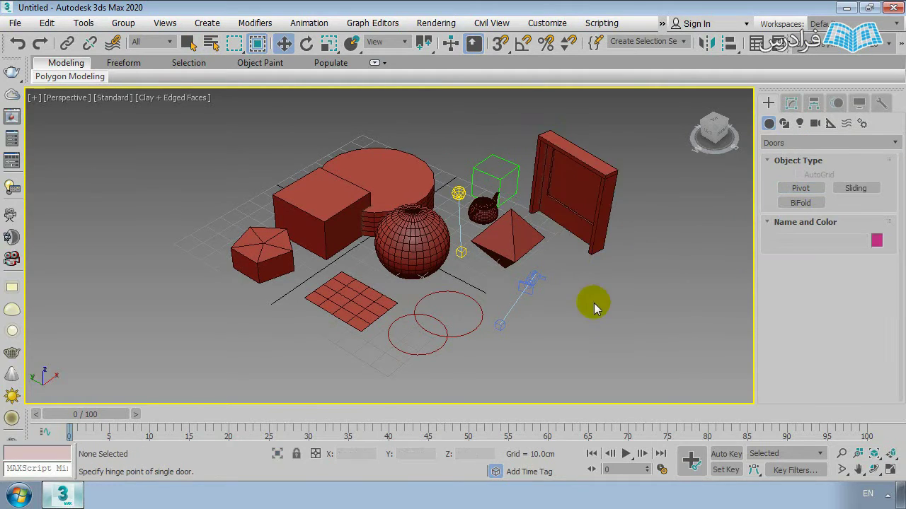
Step: Switch region selection to Crossing mode, select all scene objects with a rectangular region, and deselect them
scroll(597, 303, down, 3)
scroll(524, 234, up, 5)
scroll(524, 233, down, 3)
alt+middle_drag(524, 234, 461, 251)
scroll(503, 244, up, 2)
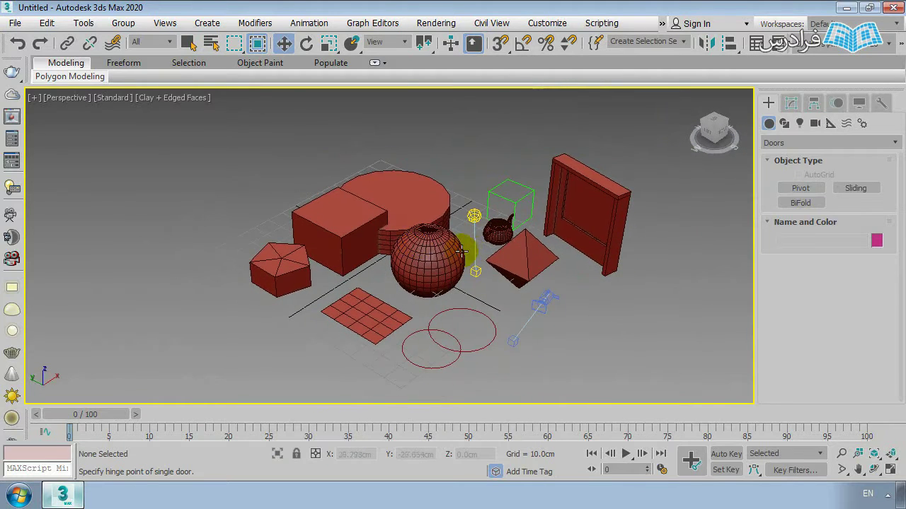
click(233, 45)
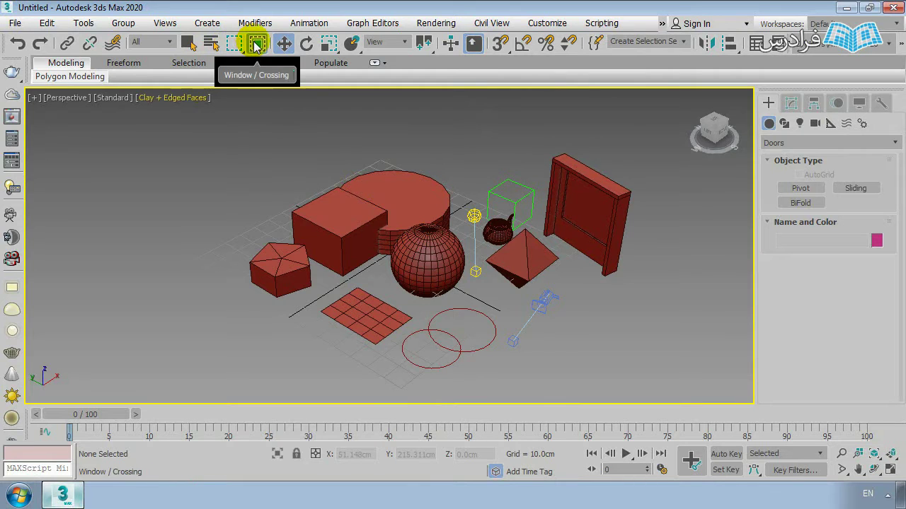
click(257, 44)
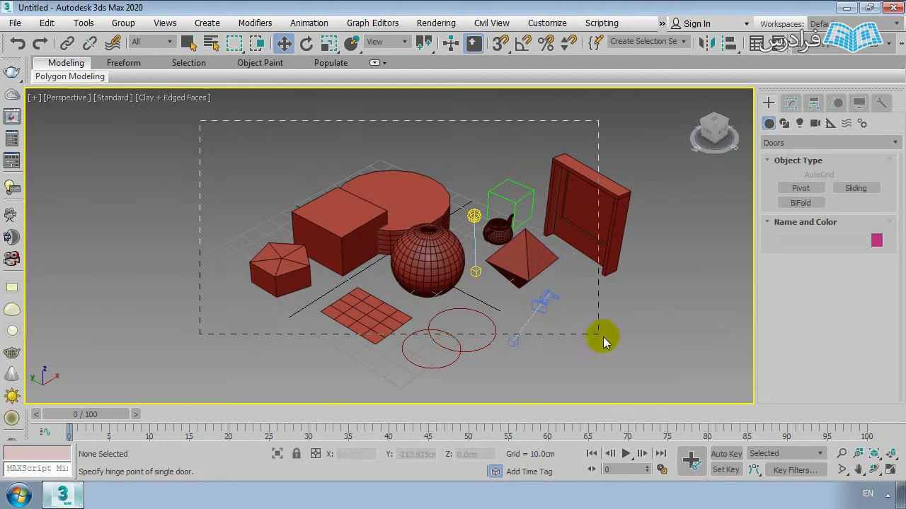
drag(601, 338, 668, 380)
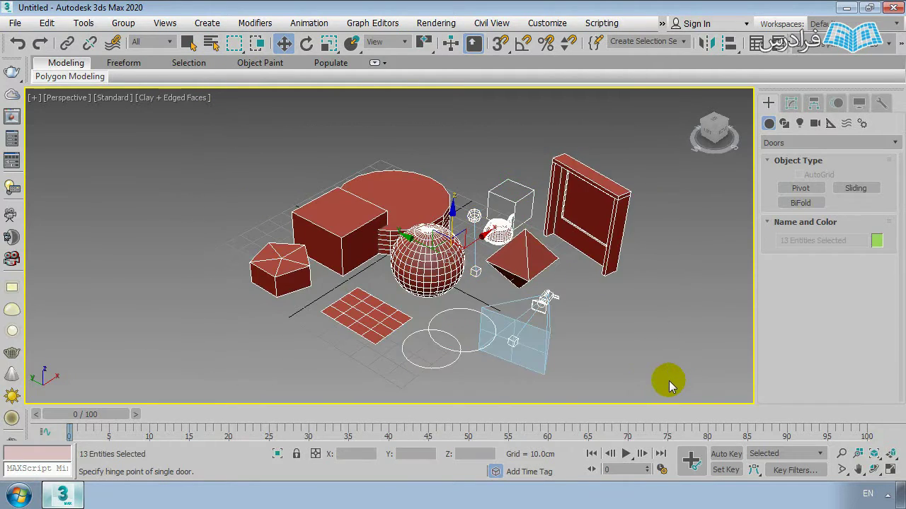
click(636, 298)
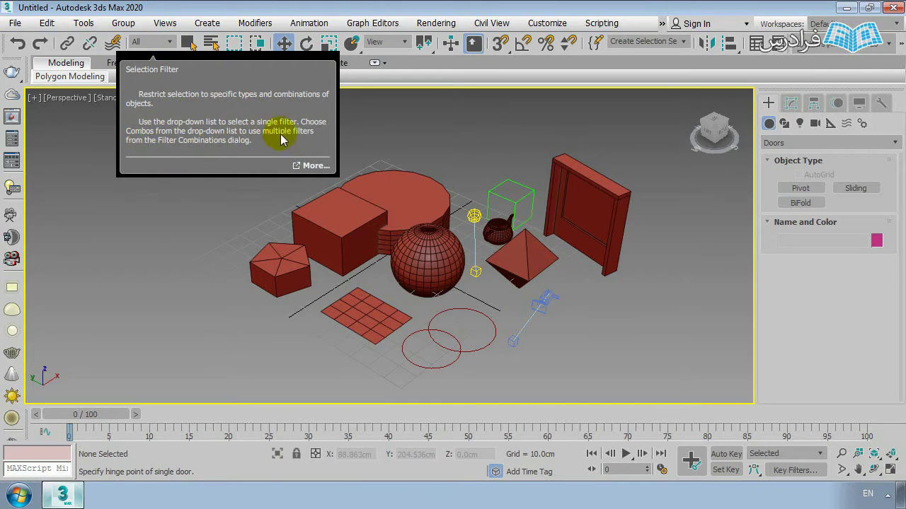
Step: With the Selection Filter at All, region-select every object in the scene and deselect them
click(156, 43)
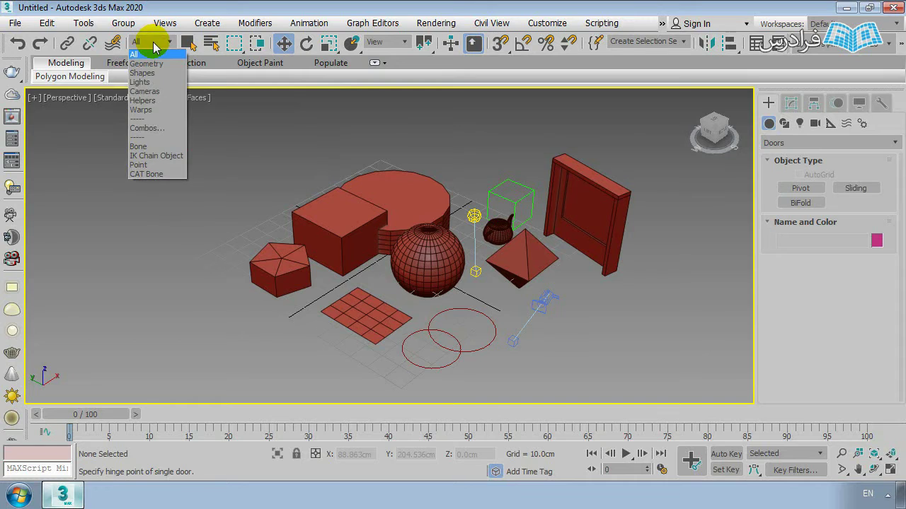
click(154, 42)
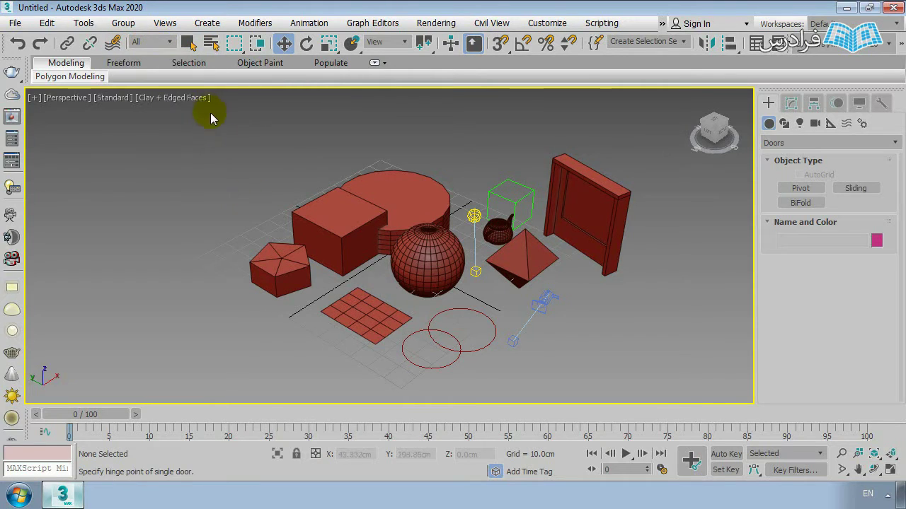
drag(508, 308, 675, 389)
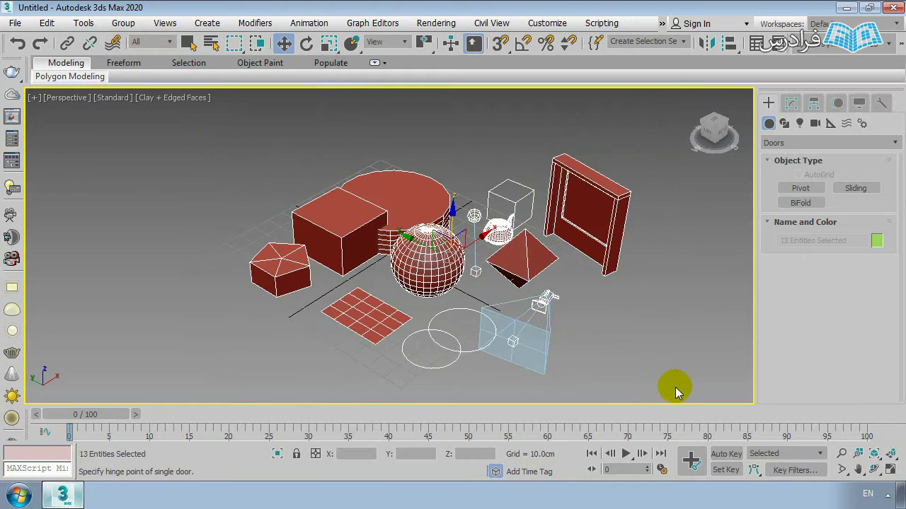
click(655, 278)
drag(414, 319, 201, 382)
click(239, 196)
Step: Set the Selection Filter to Geometry, region-select across the whole scene, and clear the selection
click(146, 41)
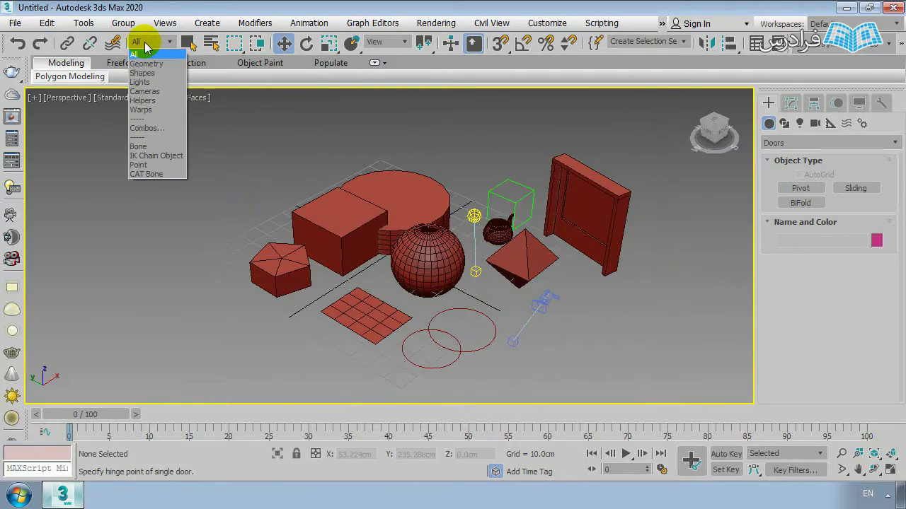
click(145, 65)
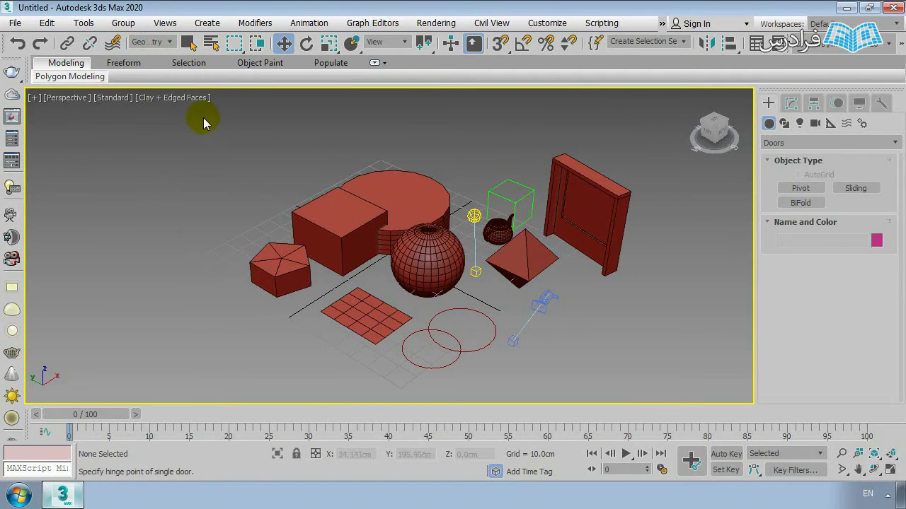
drag(199, 116, 658, 394)
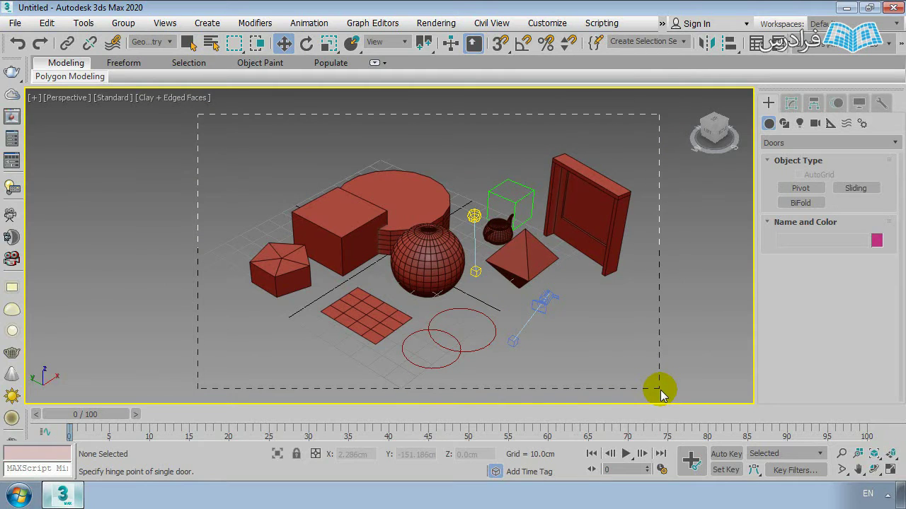
drag(658, 393, 660, 389)
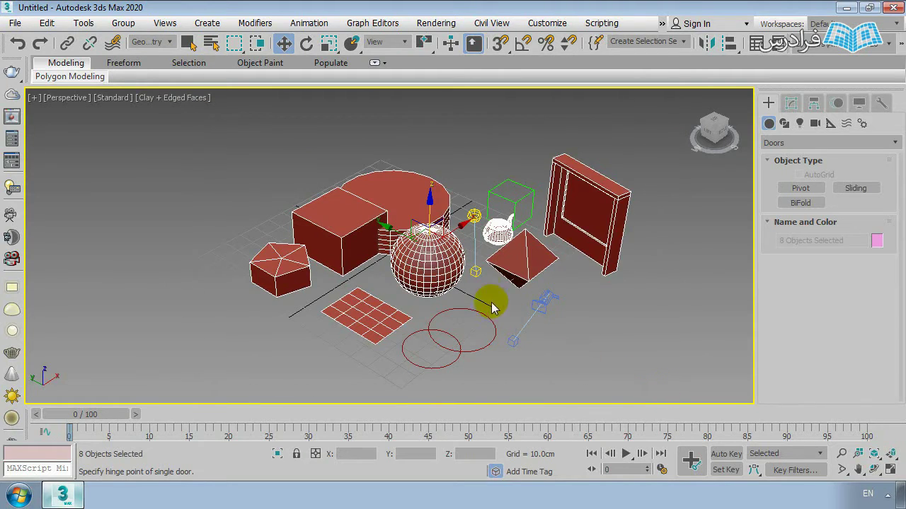
drag(460, 228, 476, 251)
click(657, 152)
Step: Repeat the Geometry-filtered region selection around the whole scene from different corners, clearing the selection each time
drag(288, 366, 286, 368)
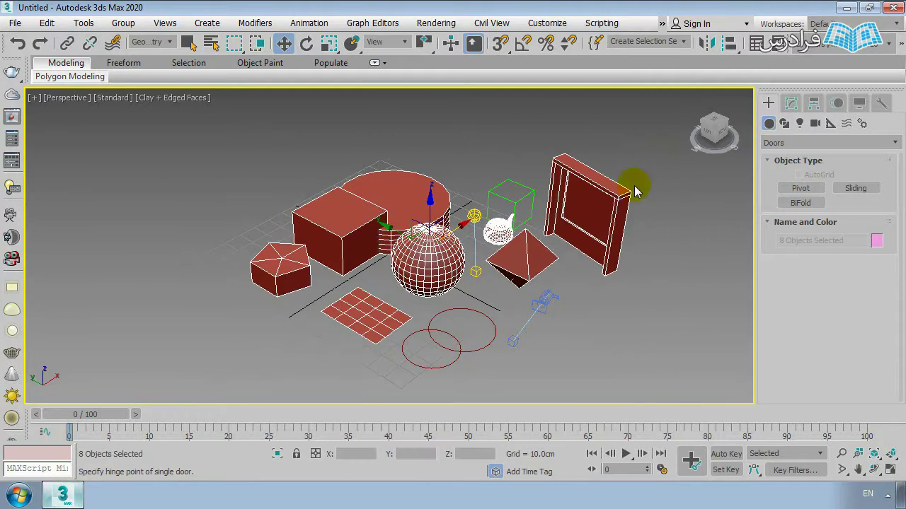
click(661, 129)
drag(739, 126, 186, 386)
drag(658, 119, 249, 386)
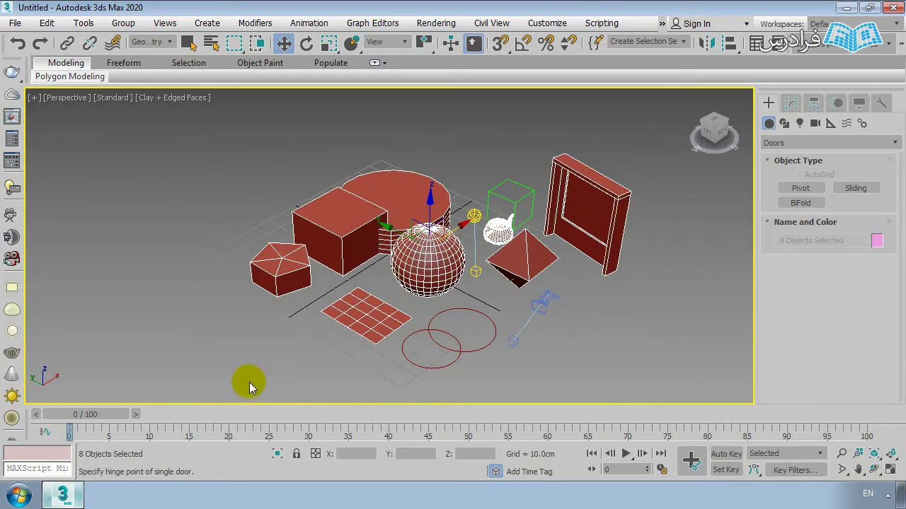
click(524, 124)
drag(609, 382, 643, 378)
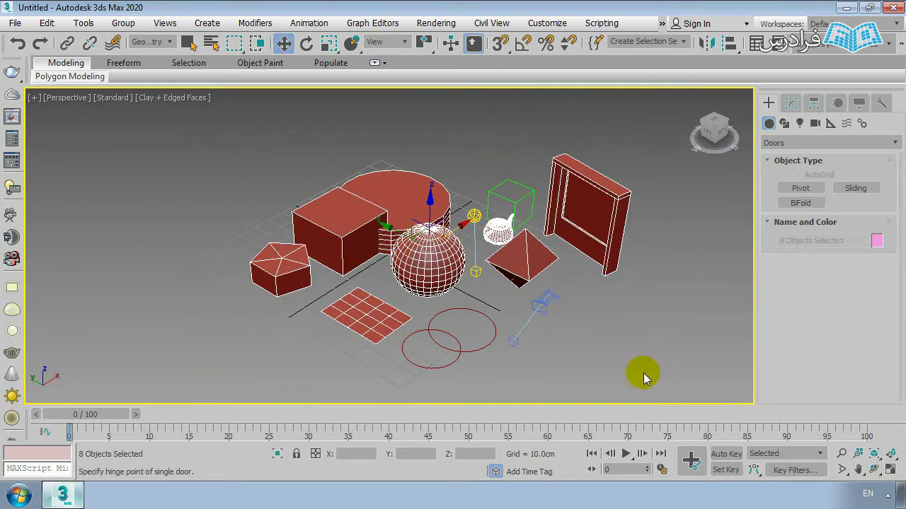
click(645, 140)
drag(398, 364, 235, 386)
click(219, 170)
drag(217, 112, 667, 375)
click(573, 380)
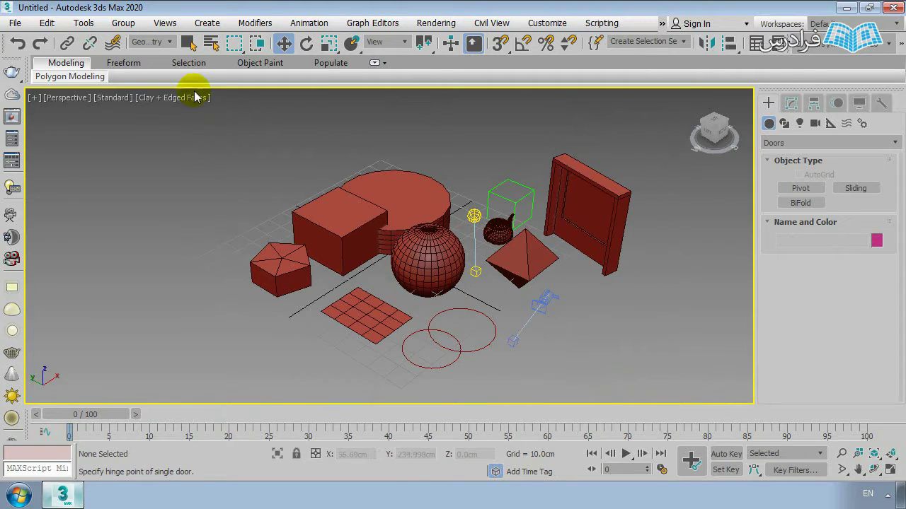
Step: Set the Selection Filter to Cameras, region-select the scene, move the camera slightly away from the circles, and deselect it
click(155, 41)
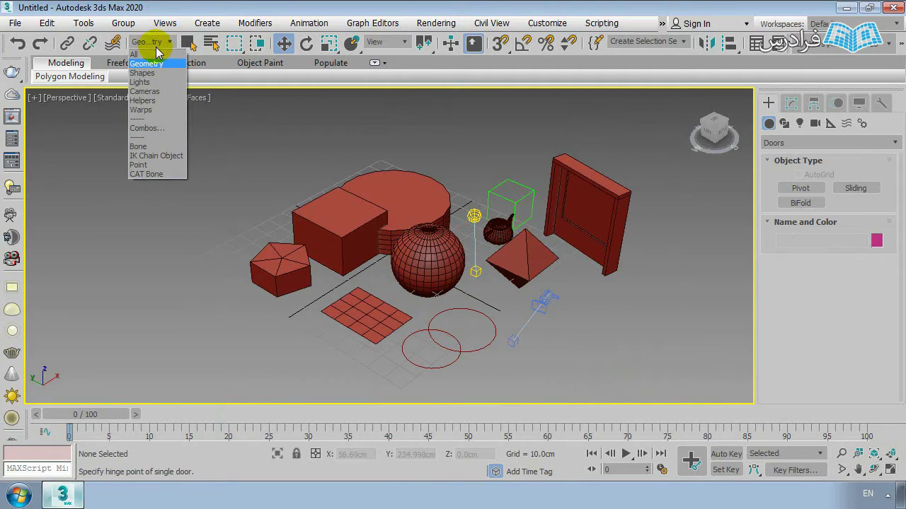
click(158, 92)
drag(176, 121, 669, 376)
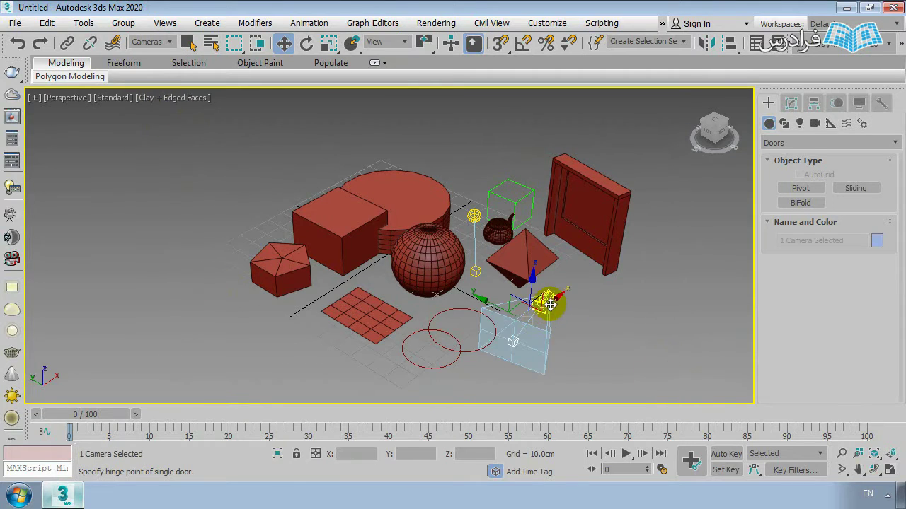
drag(550, 305, 624, 321)
click(624, 321)
Step: Set the Selection Filter to Lights, region-select the scene, raise the light slightly, and deselect it
click(157, 42)
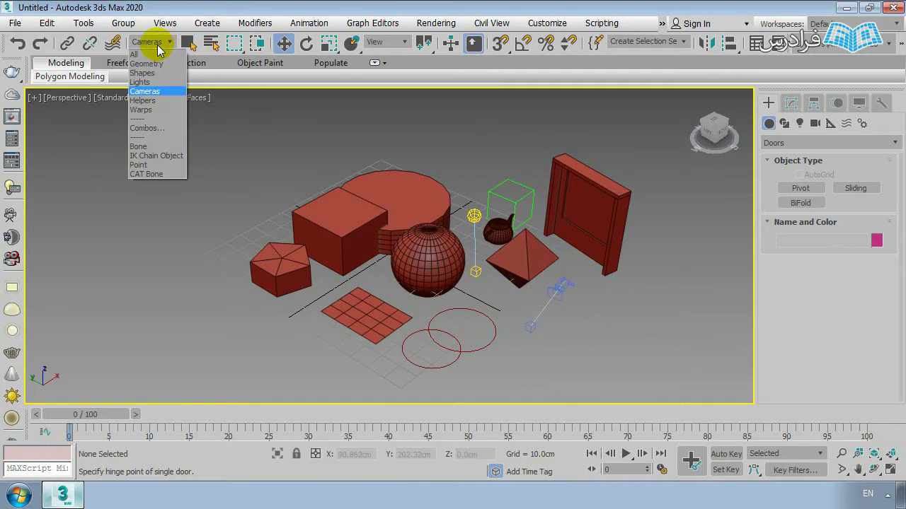
click(140, 83)
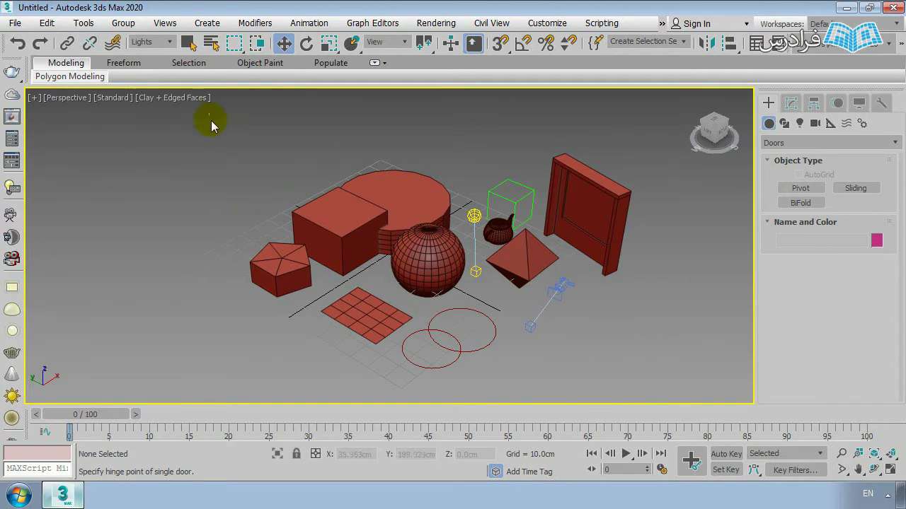
drag(585, 354, 684, 401)
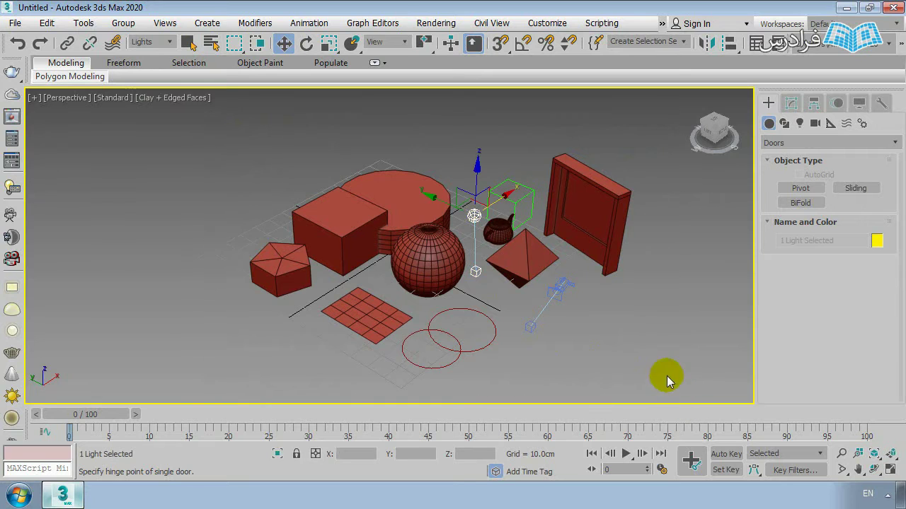
drag(462, 213, 481, 156)
click(551, 143)
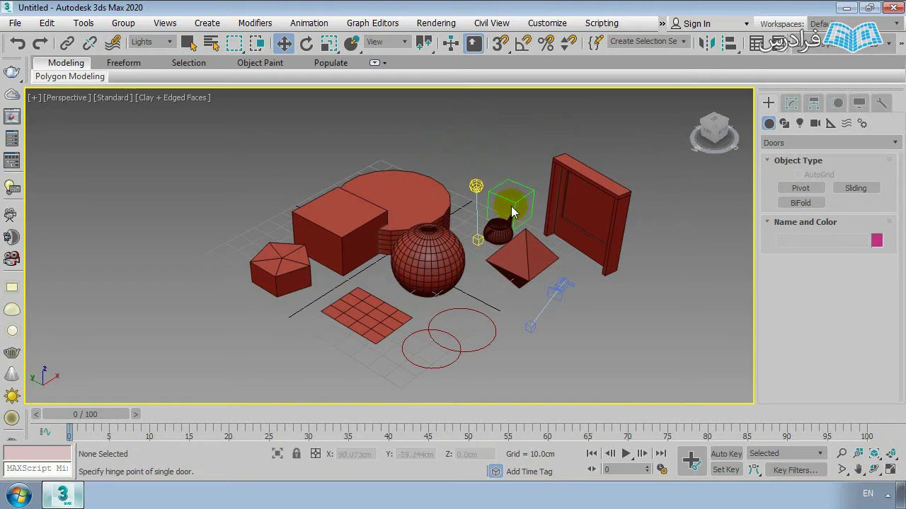
Step: Set the Selection Filter to Shapes, region-select the two circles, move them slightly upward, and deselect them
click(151, 43)
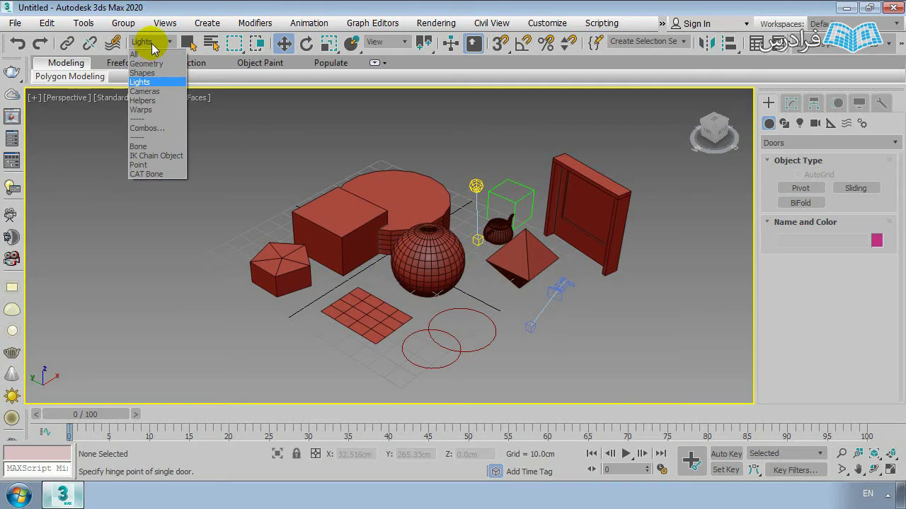
click(151, 43)
click(143, 43)
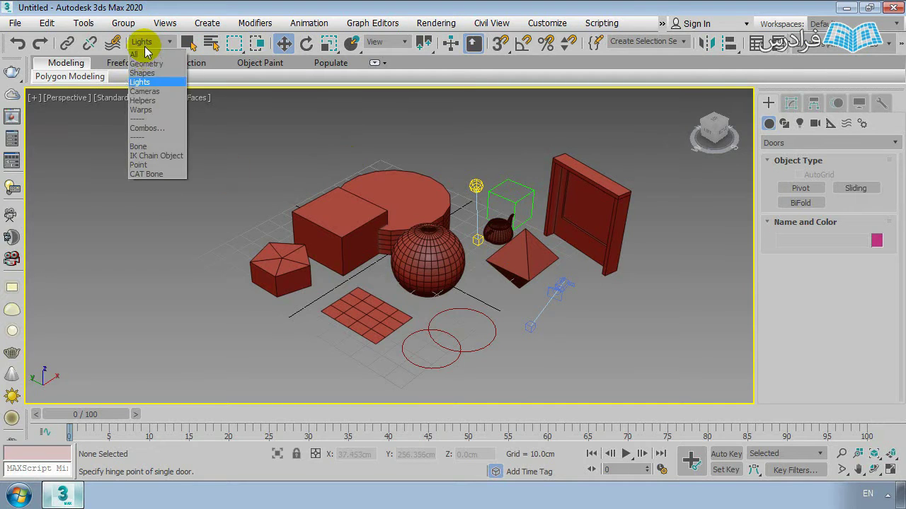
click(144, 73)
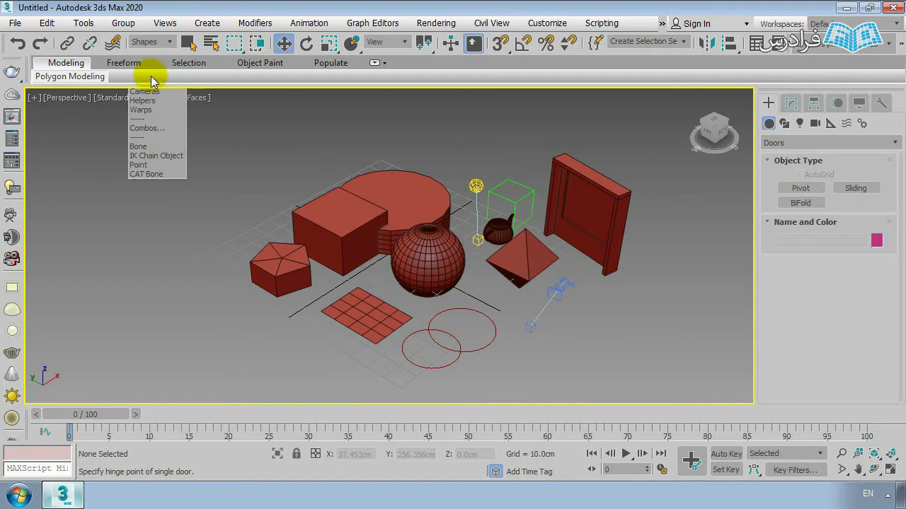
drag(353, 228, 494, 352)
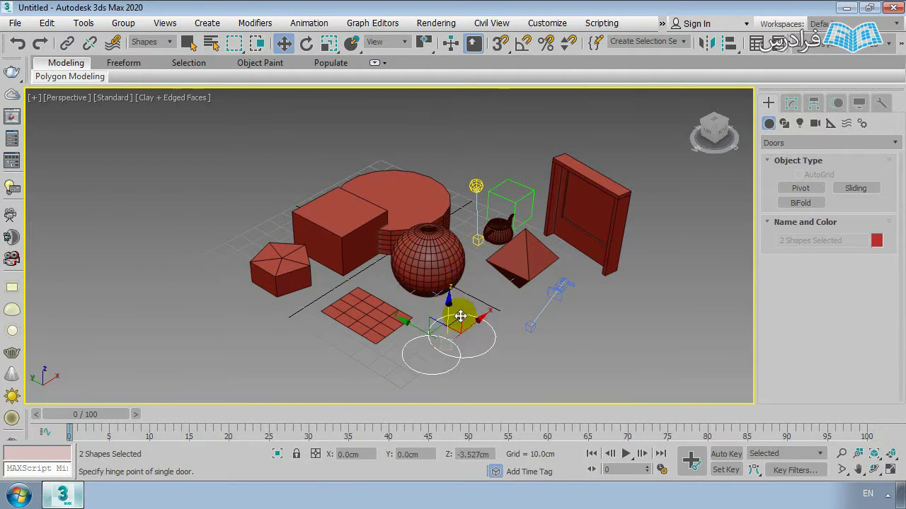
click(549, 347)
Step: Set the Selection Filter back to All
scroll(550, 347, up, 3)
scroll(496, 301, down, 2)
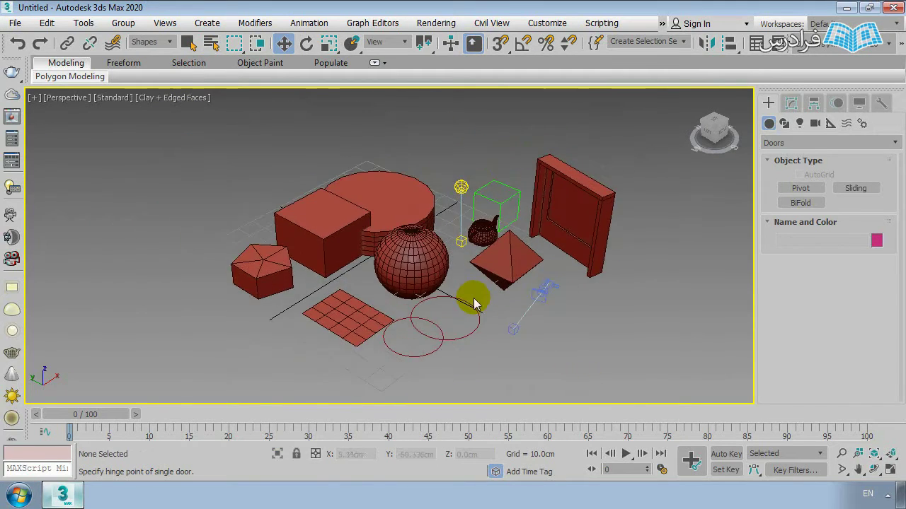
scroll(461, 295, up, 2)
middle_drag(437, 253, 432, 251)
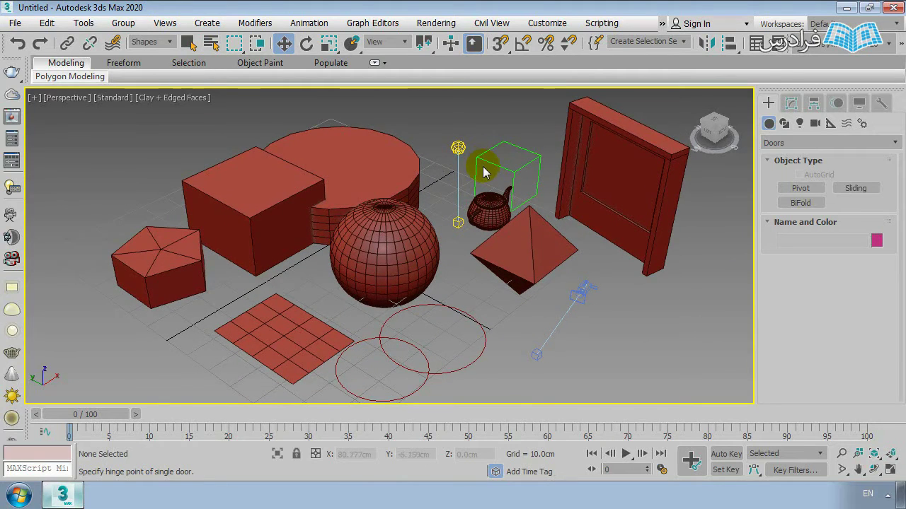
scroll(484, 171, down, 2)
click(152, 41)
click(152, 41)
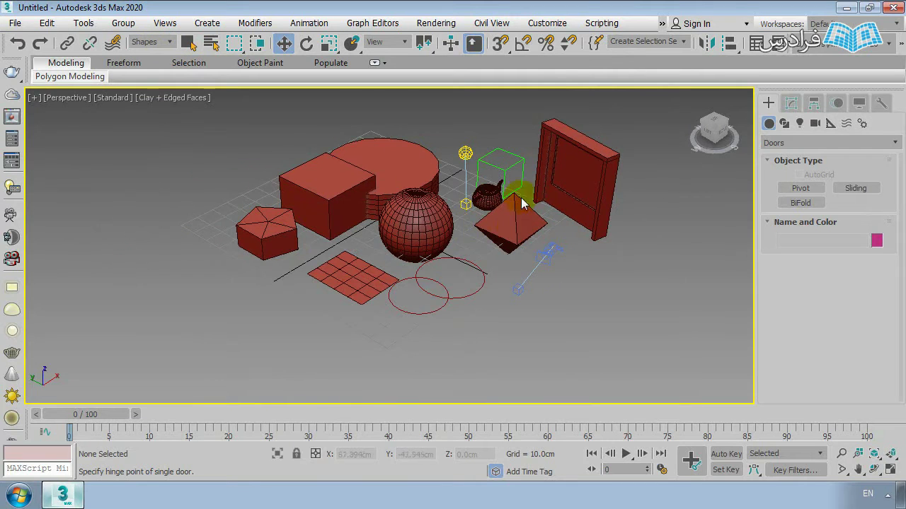
scroll(446, 204, up, 3)
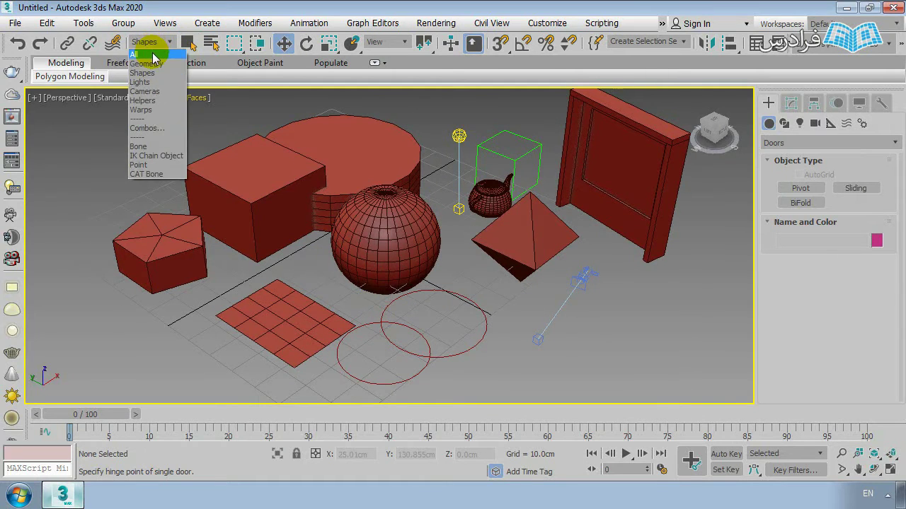
click(145, 55)
Step: Delete the light, camera and dummy helper, and clear all remaining objects from the scene
scroll(347, 240, down, 3)
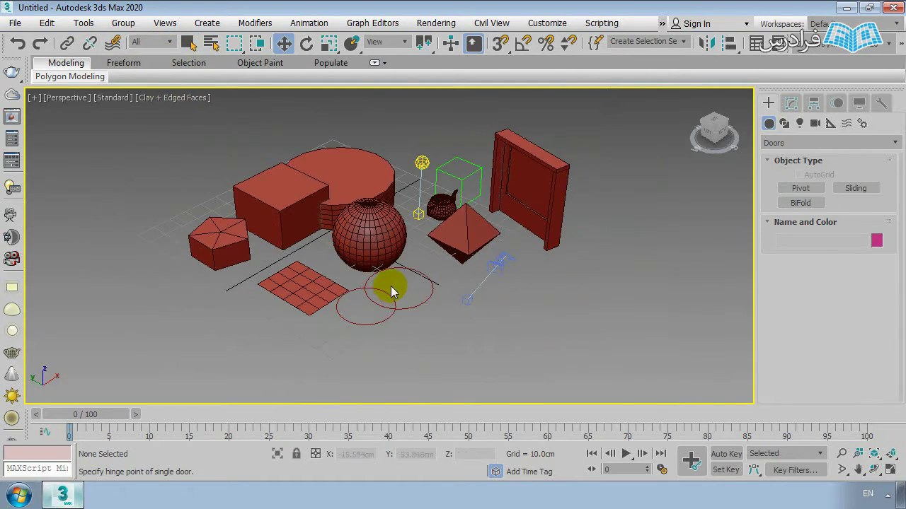
click(460, 160)
key(Delete)
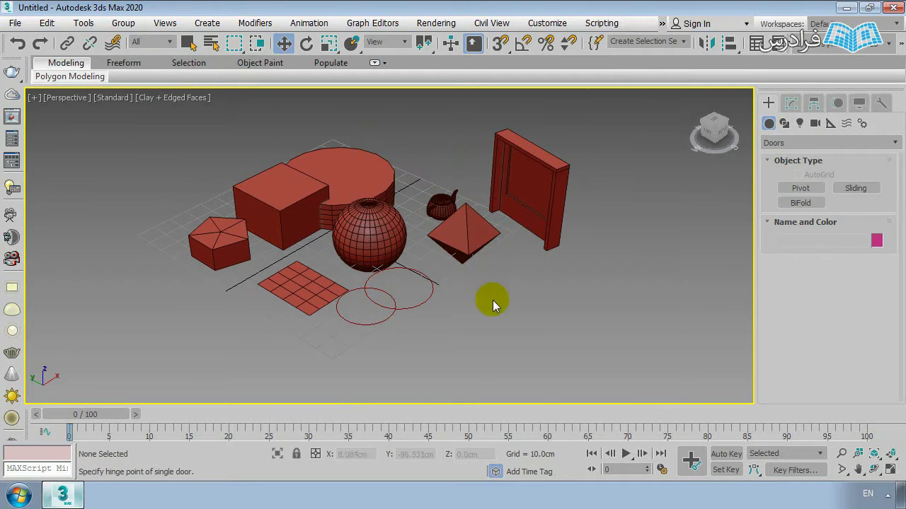
middle_drag(418, 242, 455, 281)
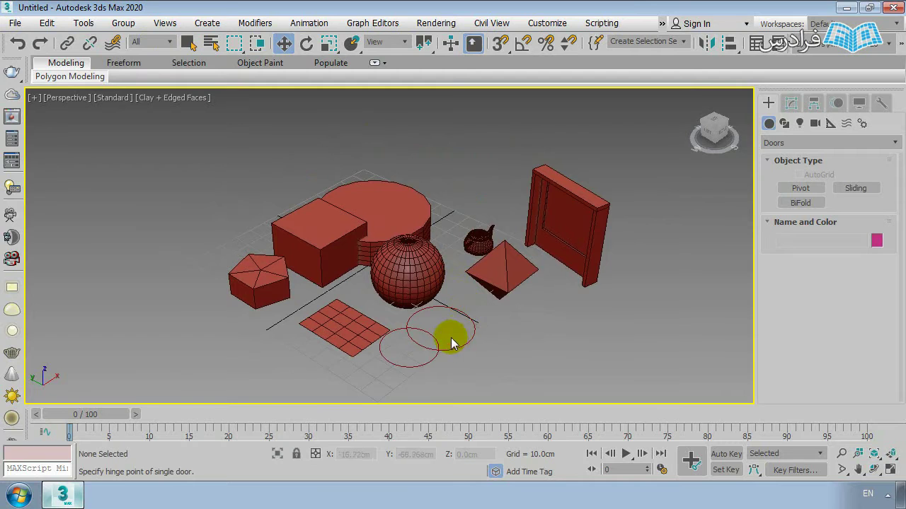
middle_drag(451, 337, 362, 303)
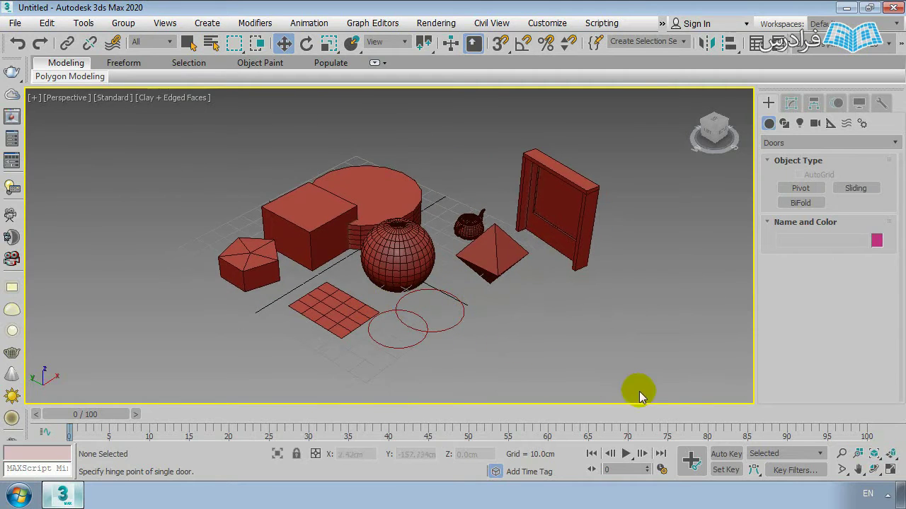
drag(639, 390, 192, 138)
key(Delete)
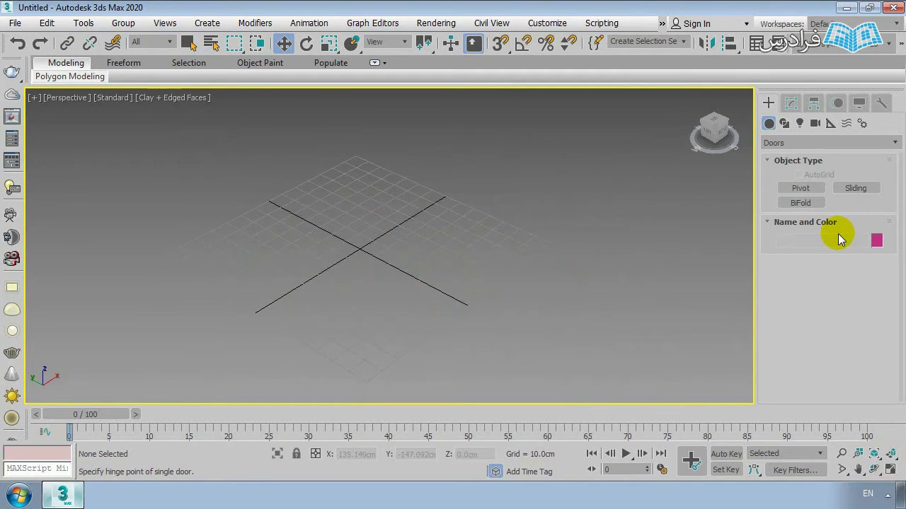
Step: Create a Standard Primitives box near the center of the grid and deselect it
click(774, 142)
click(779, 156)
click(778, 162)
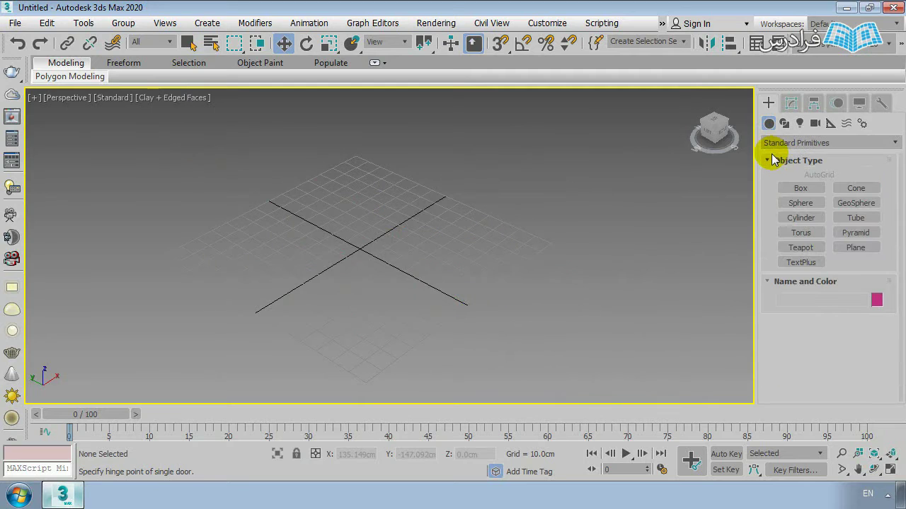
click(785, 187)
scroll(376, 227, down, 2)
scroll(375, 227, up, 2)
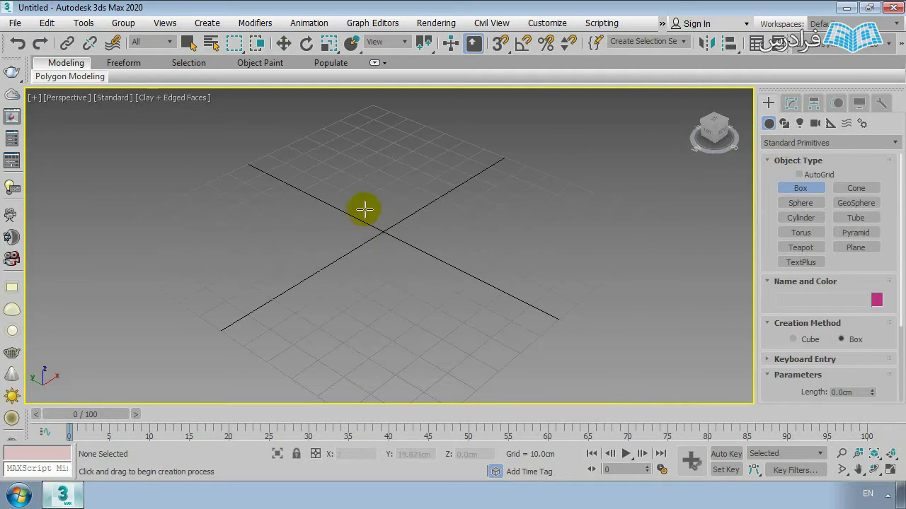
drag(364, 208, 390, 277)
right_click(398, 304)
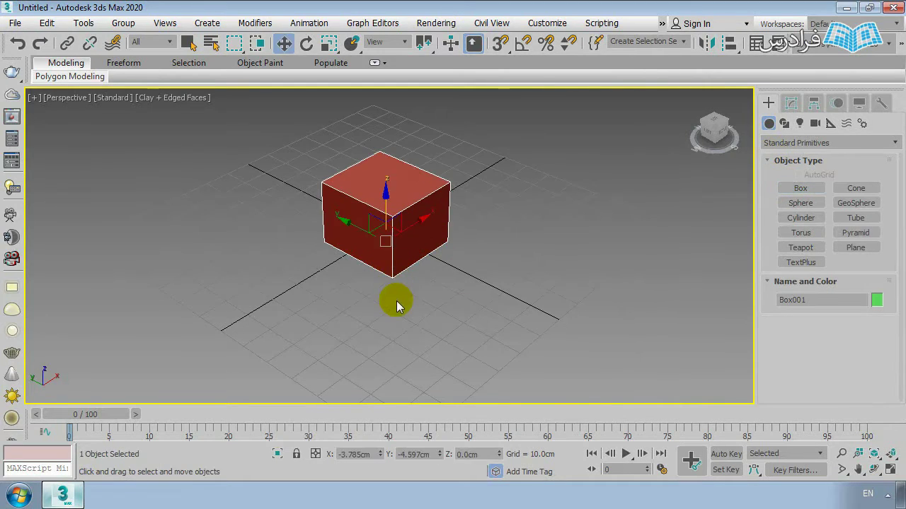
click(398, 304)
Step: Select the box at the center of the grid with the Move tool active
scroll(360, 210, up, 2)
middle_drag(360, 210, 416, 227)
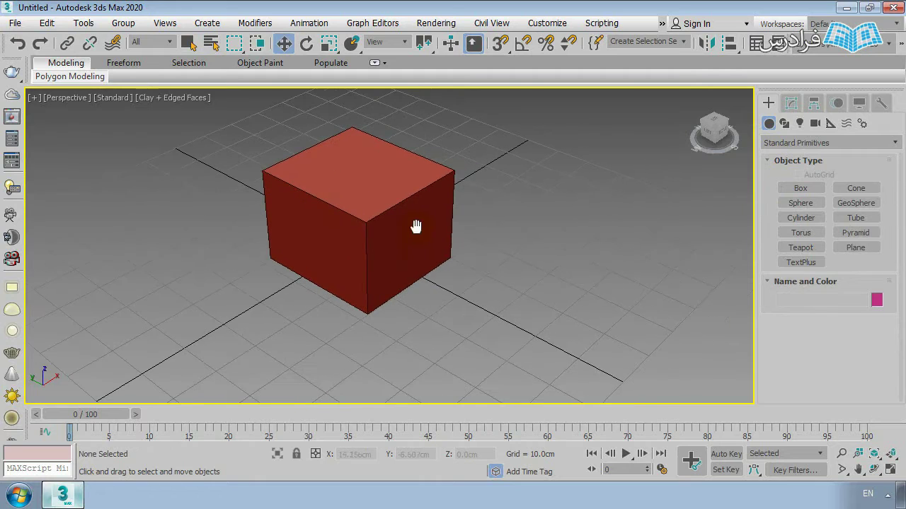
click(343, 263)
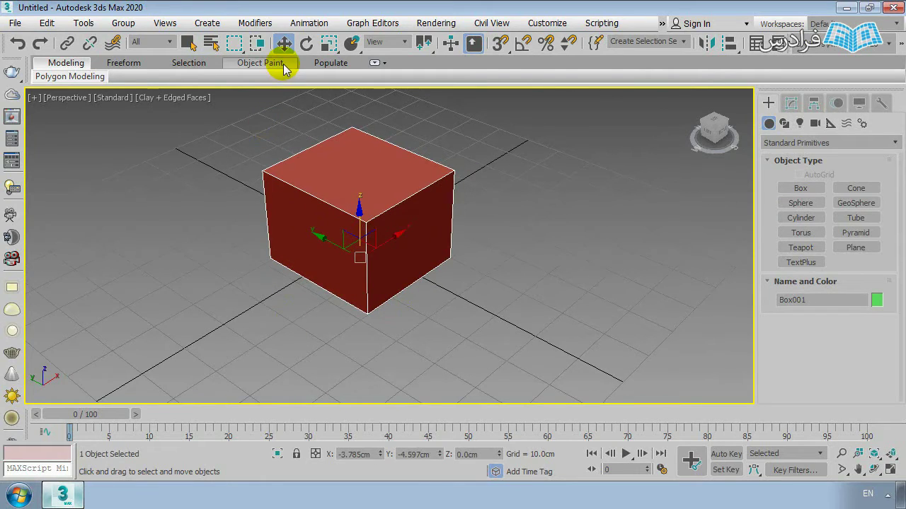
Step: Select the box with the Move tool and move it on the grid to about X 2.2 cm, Y 1.1 cm
click(470, 289)
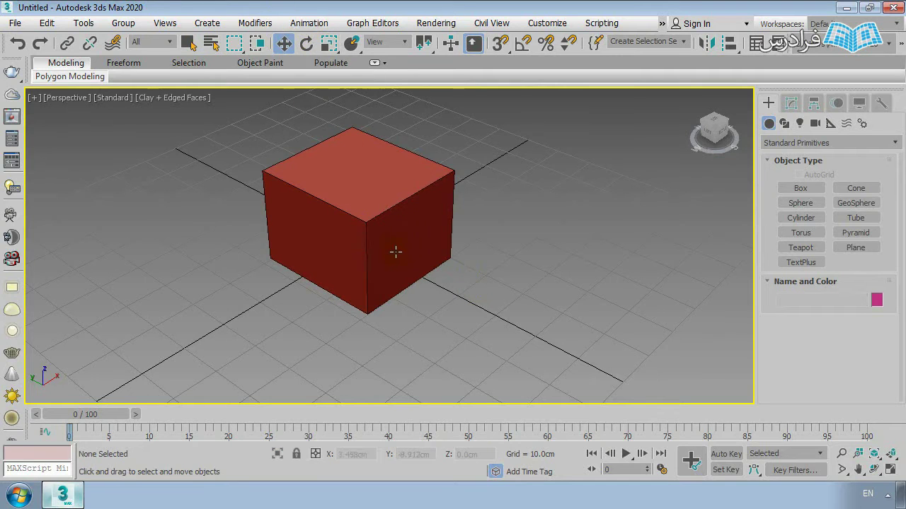
middle_drag(302, 176, 360, 262)
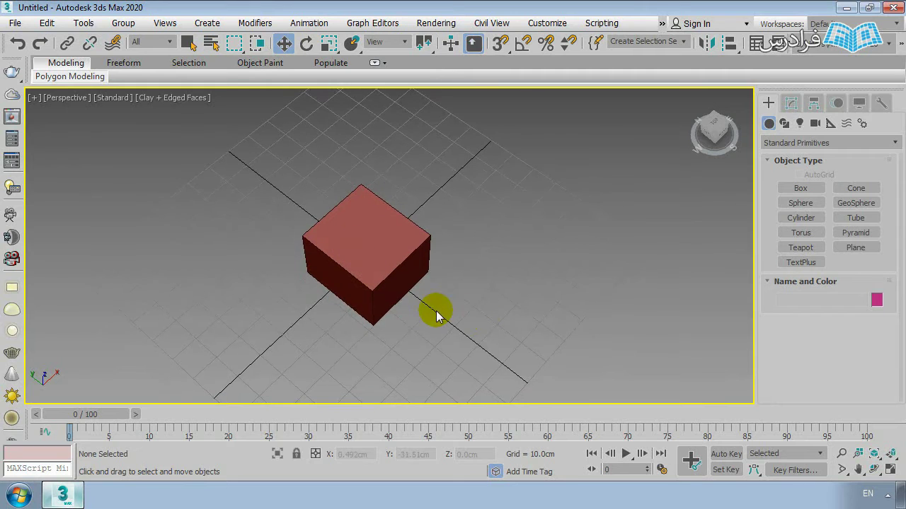
click(400, 253)
drag(395, 250, 440, 262)
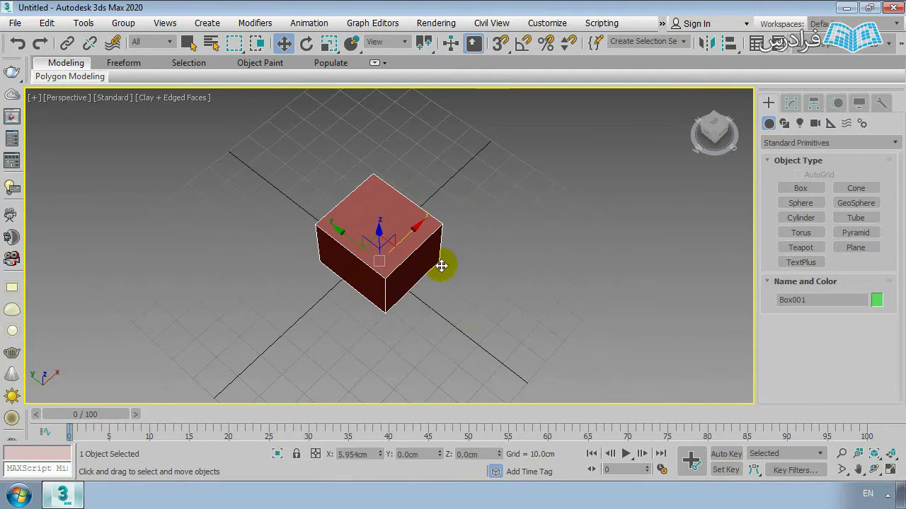
Step: Try rotating the box freely about its Z axis with the Rotate tool, and deselect it
drag(358, 251, 200, 304)
click(307, 43)
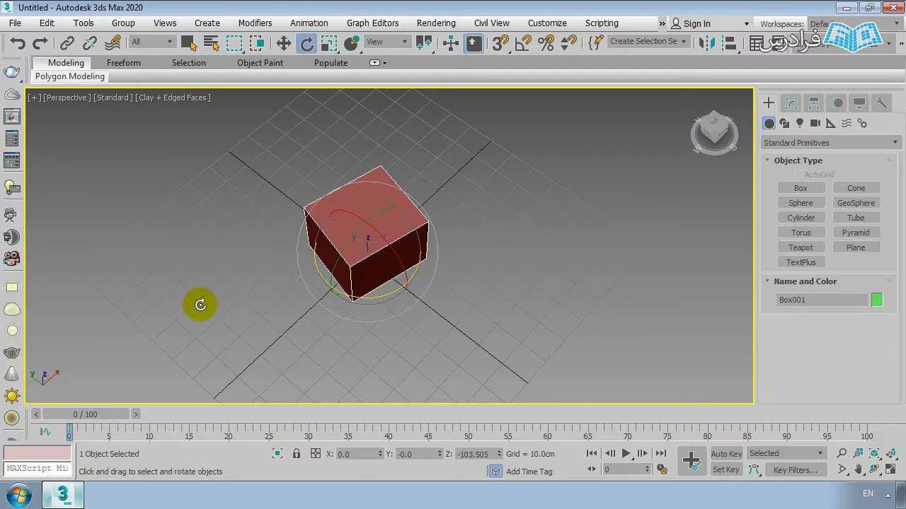
click(421, 320)
scroll(353, 239, up, 3)
alt+middle_drag(354, 238, 344, 154)
scroll(348, 211, up, 3)
scroll(390, 184, down, 5)
scroll(328, 225, up, 4)
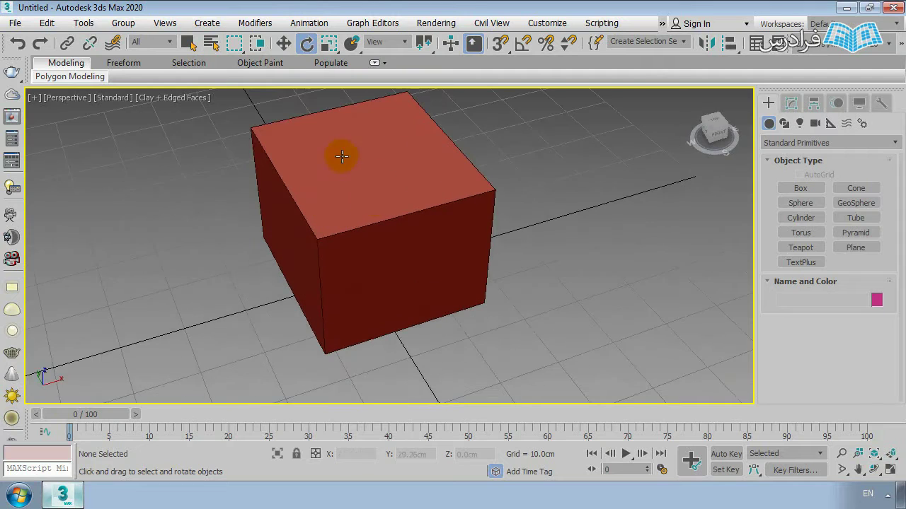
Step: Select the box with the Move tool and open Move Transform Type-In, placing the dialog clear of the box
click(285, 45)
scroll(354, 238, down, 5)
click(344, 283)
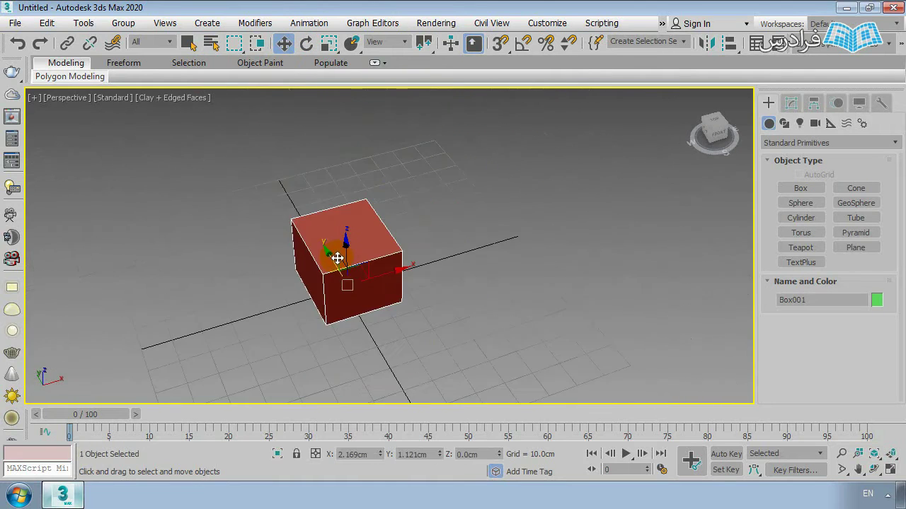
scroll(329, 294, up, 2)
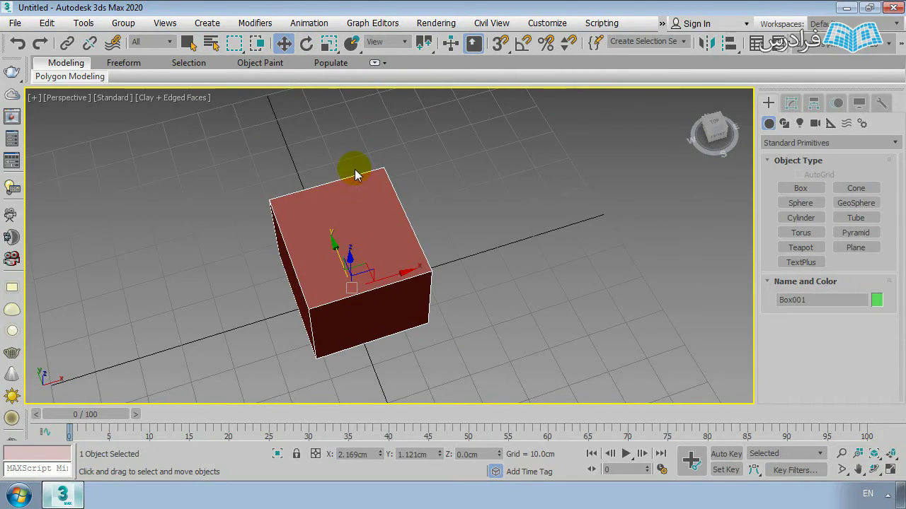
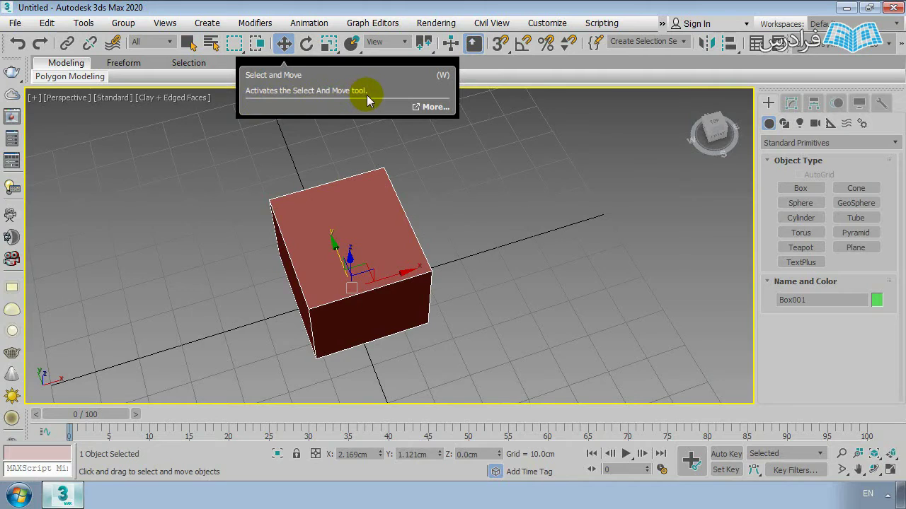
click(334, 223)
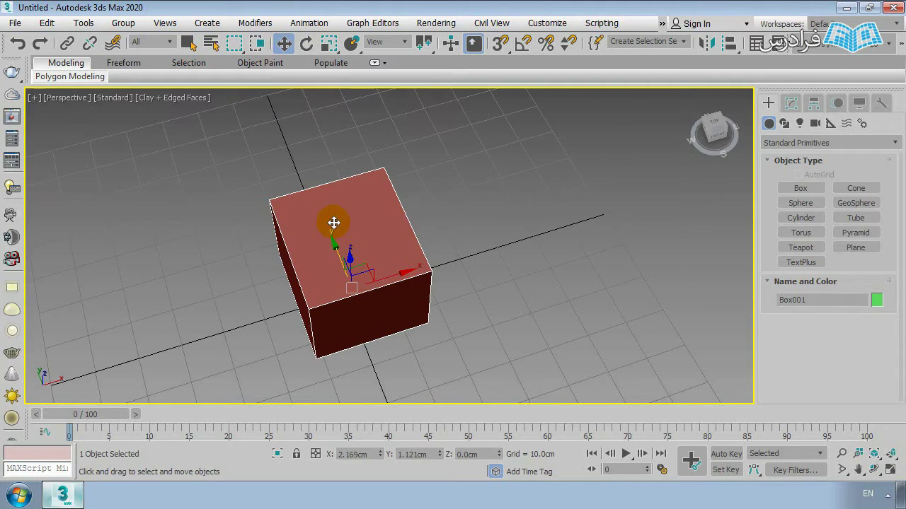
click(441, 200)
click(350, 226)
right_click(283, 44)
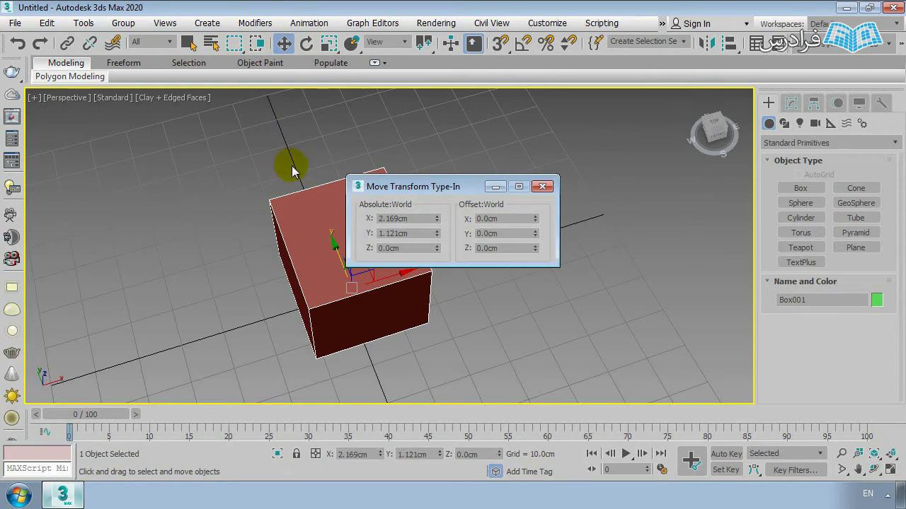
drag(415, 184, 543, 146)
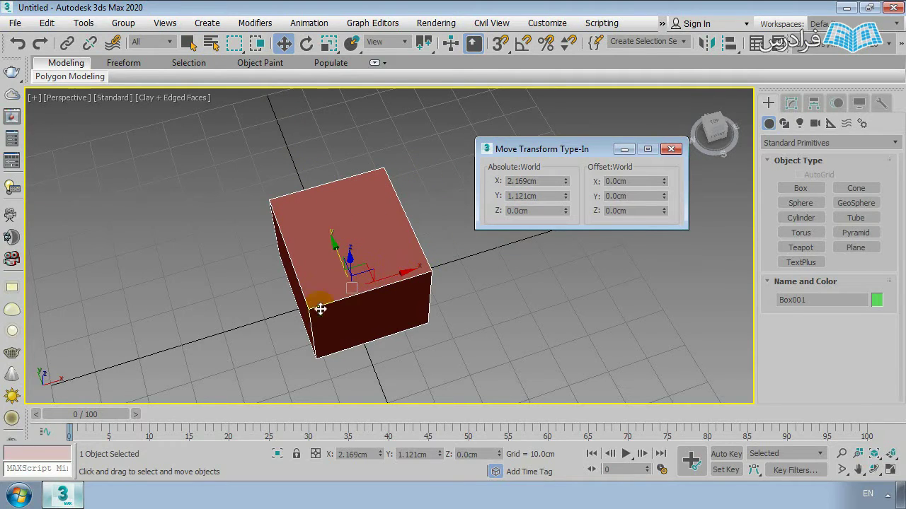
Step: Offset the box 10 cm along the world X axis with Move Transform Type-In
double_click(610, 181)
double_click(635, 182)
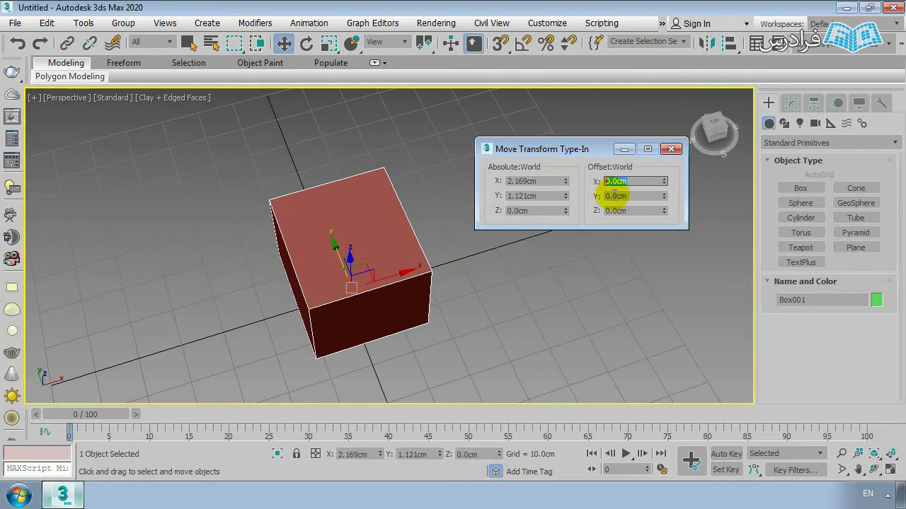
double_click(621, 196)
double_click(634, 181)
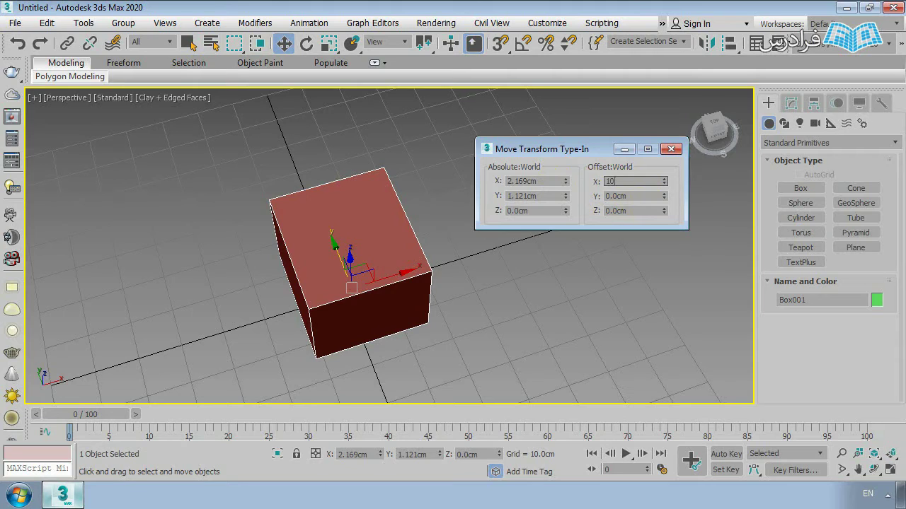
text(10)
key(Return)
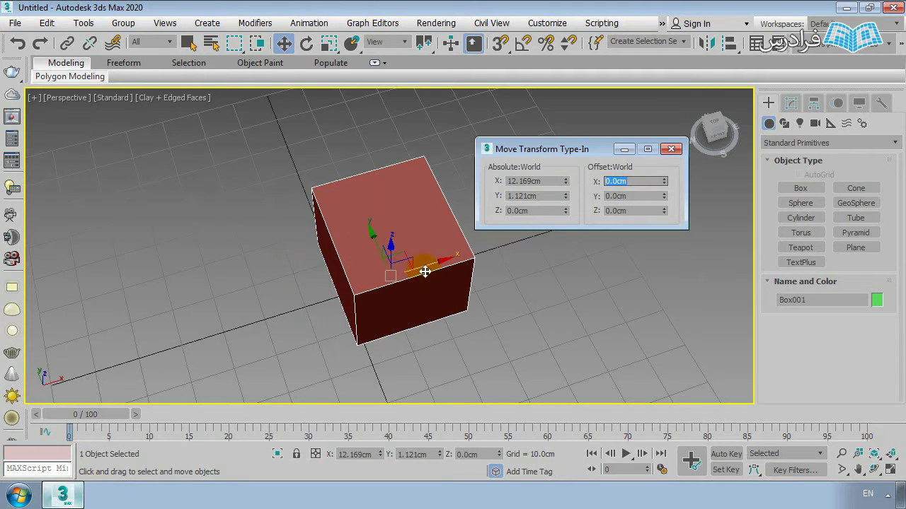
double_click(626, 181)
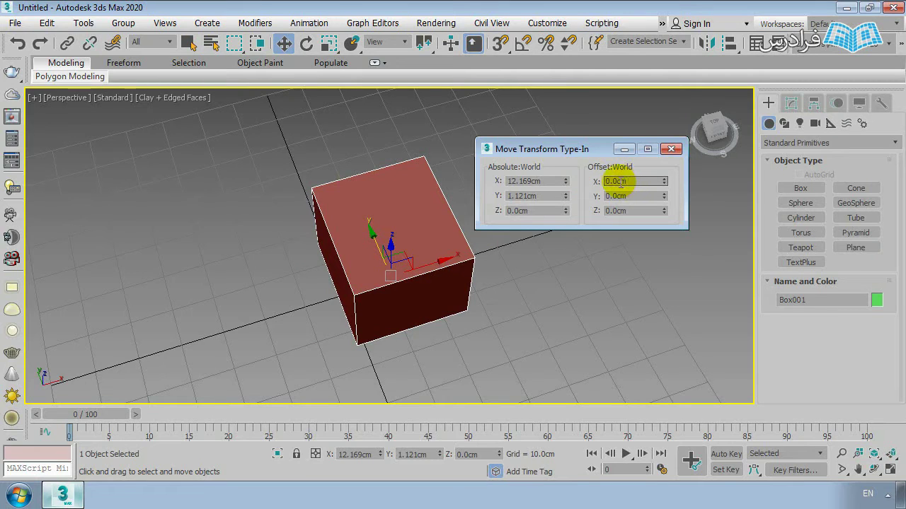
click(639, 181)
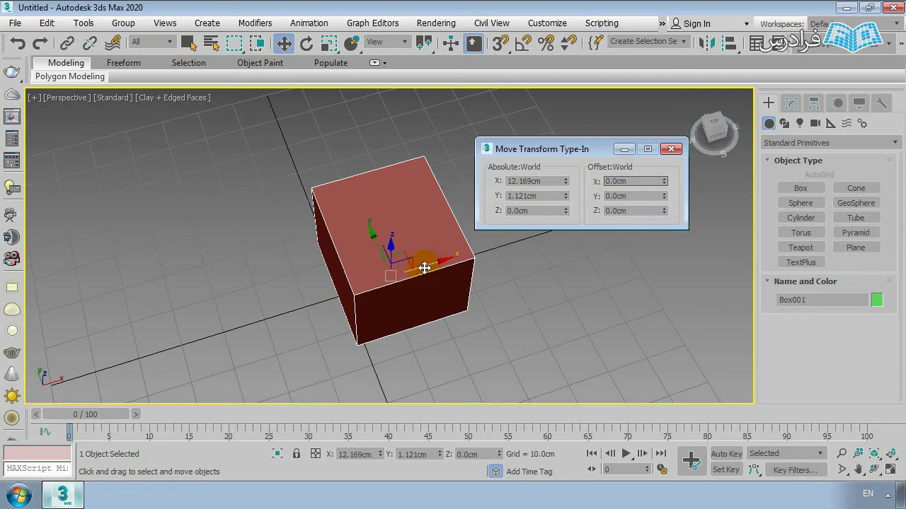
Step: Offset the box 30 cm along the world Z axis and close Move Transform Type-In
alt+middle_drag(422, 269, 365, 266)
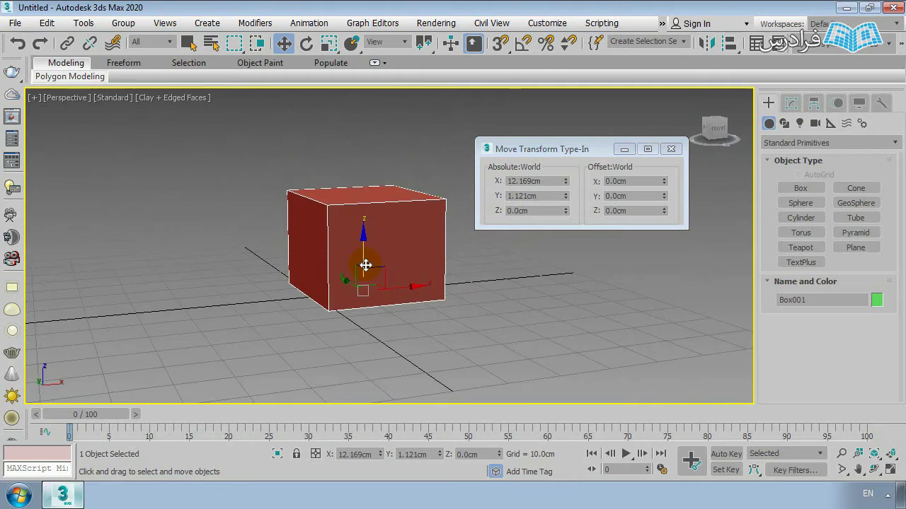
click(647, 210)
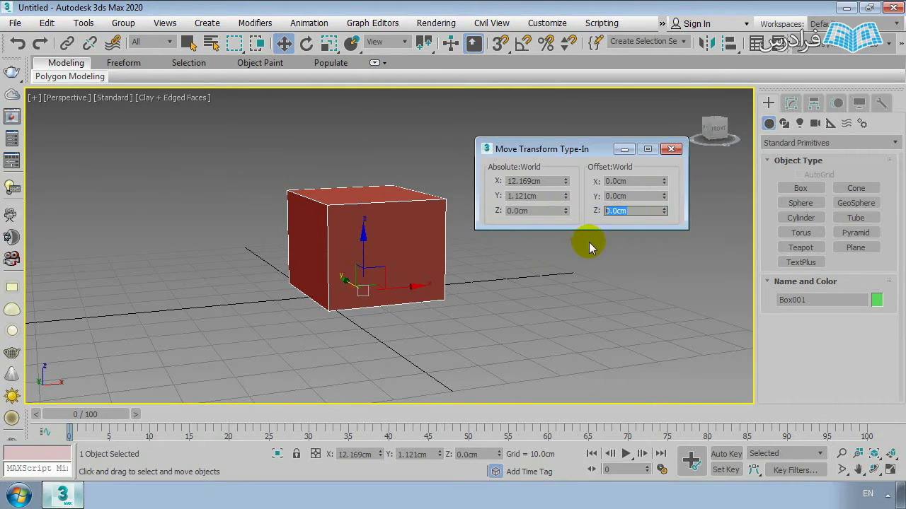
text(30)
key(Return)
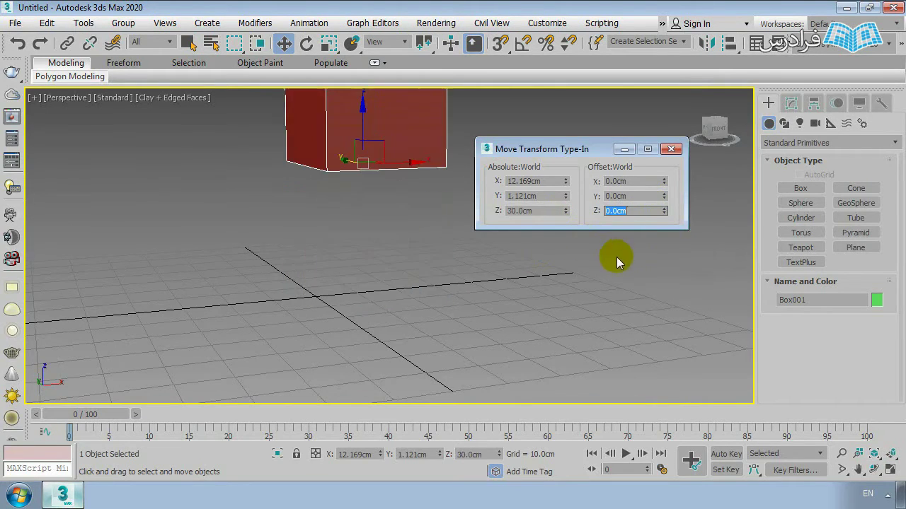
click(455, 297)
scroll(396, 276, down, 3)
alt+middle_drag(368, 264, 363, 278)
scroll(363, 254, up, 5)
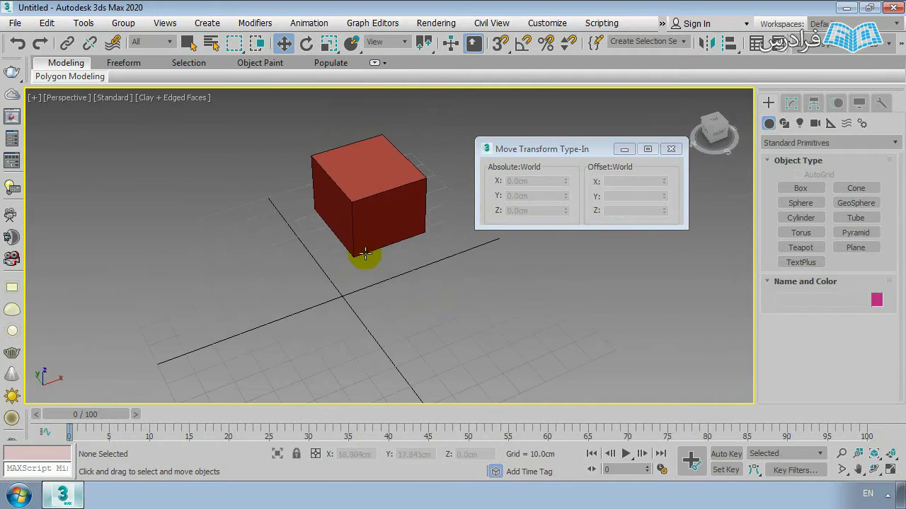
click(670, 148)
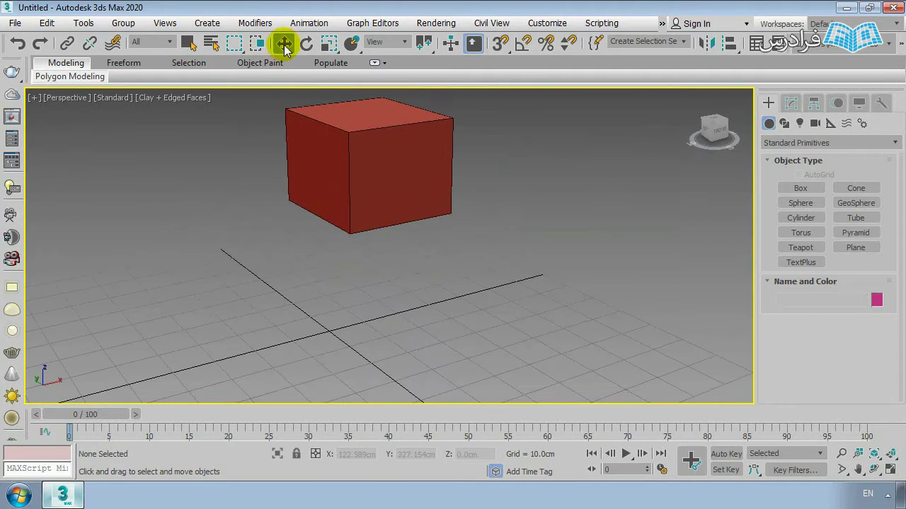
Step: Reopen Move Transform Type-In to review the selected box's absolute and offset fields, and close the dialog
right_click(284, 44)
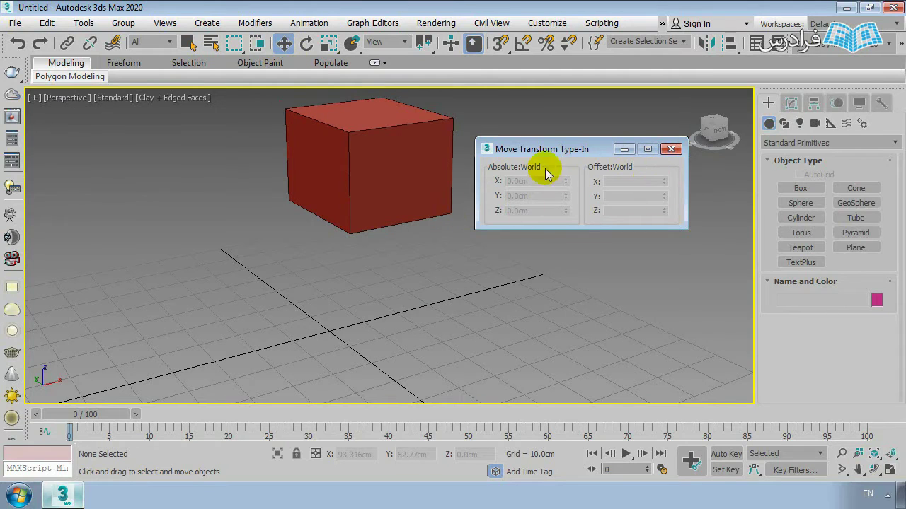
click(379, 152)
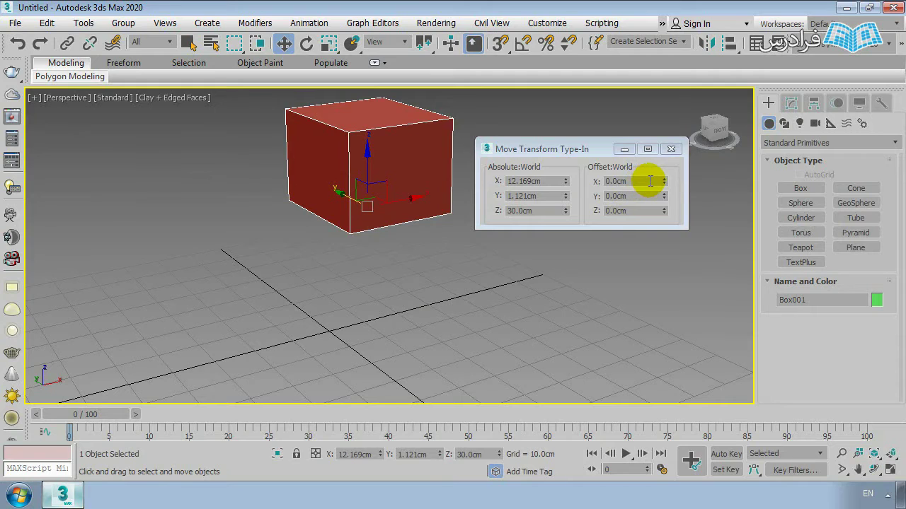
click(629, 196)
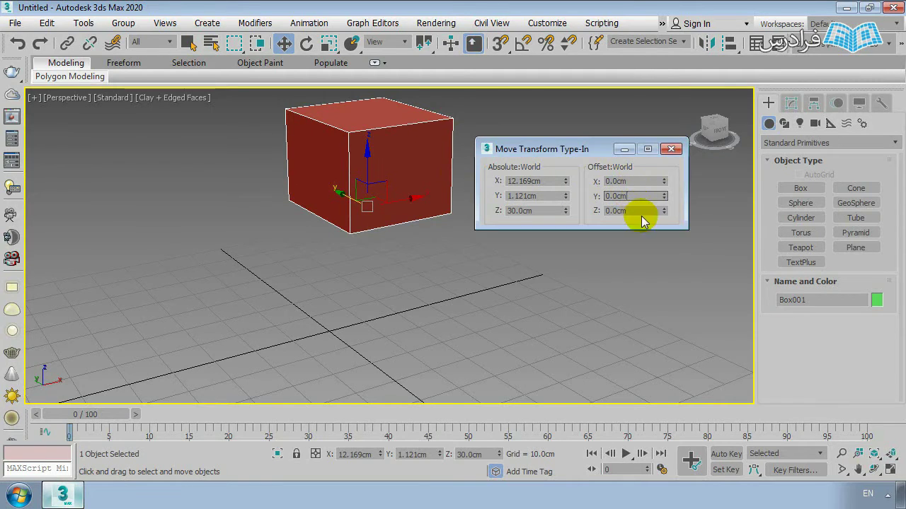
click(670, 149)
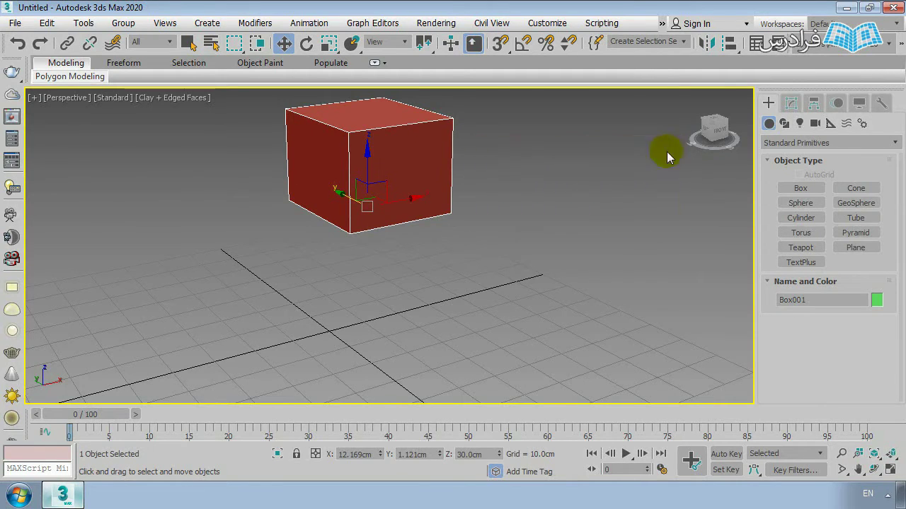
click(436, 228)
scroll(394, 234, down, 3)
alt+middle_drag(380, 273, 374, 218)
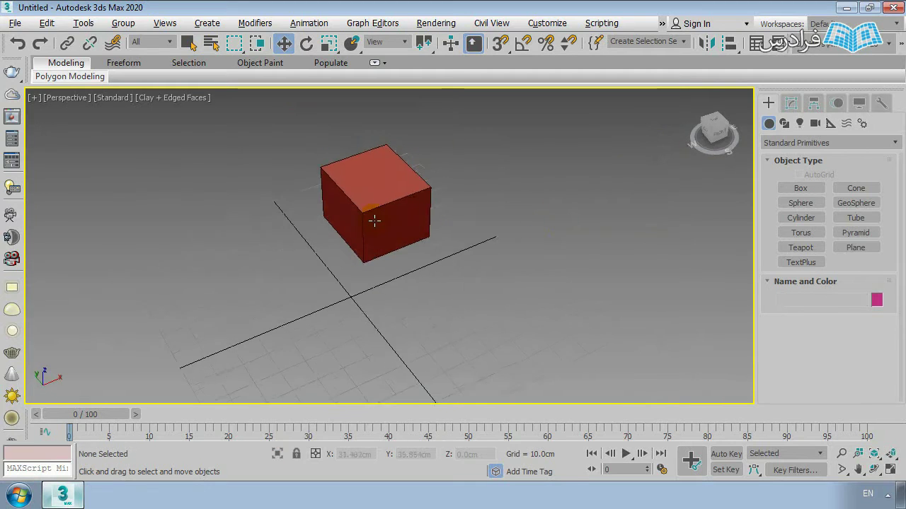
Step: Try a free rotation of the raised box about its Z axis and cancel it
click(370, 204)
click(306, 44)
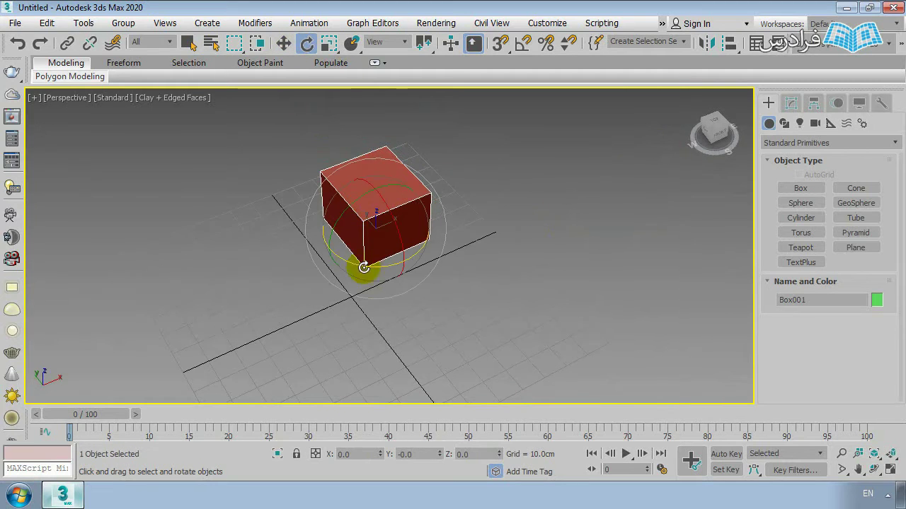
drag(366, 264, 277, 323)
right_click(277, 323)
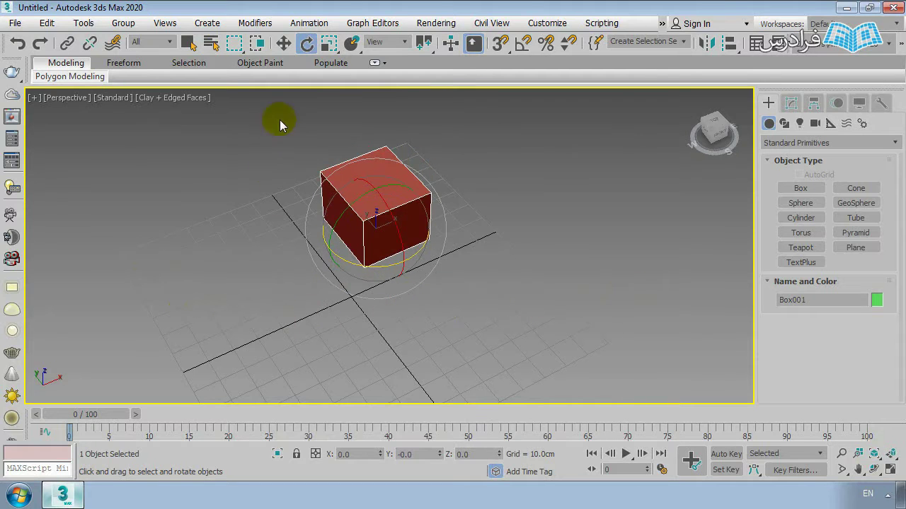
Step: Open Rotate Transform Type-In for the box and offset its rotation by 20 degrees about the world Z axis
right_click(306, 44)
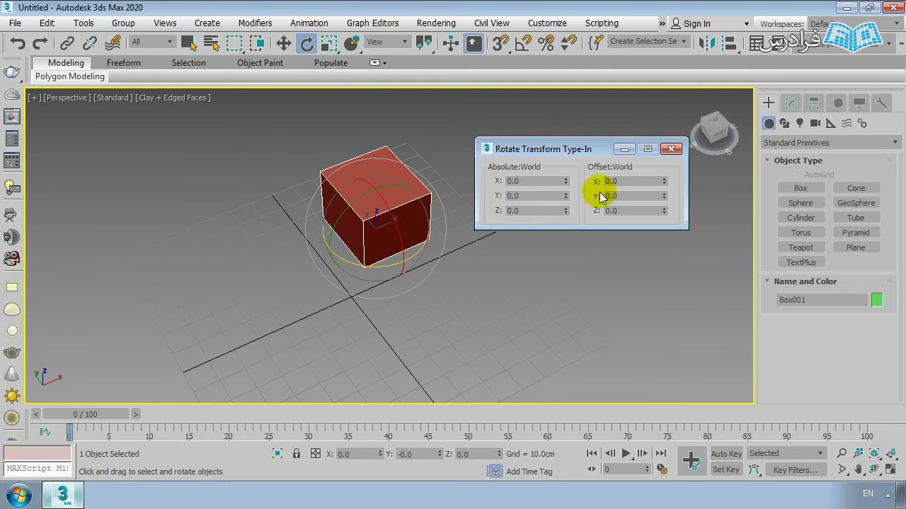
scroll(368, 230, up, 2)
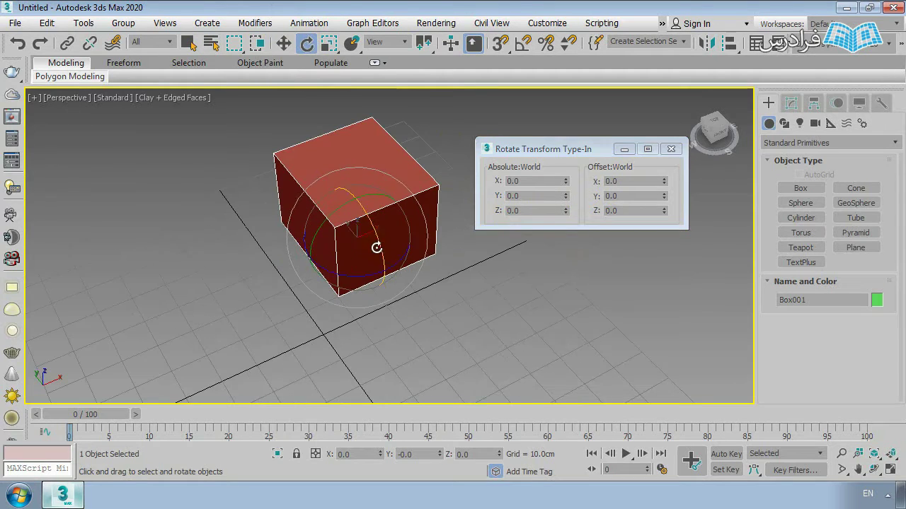
click(630, 210)
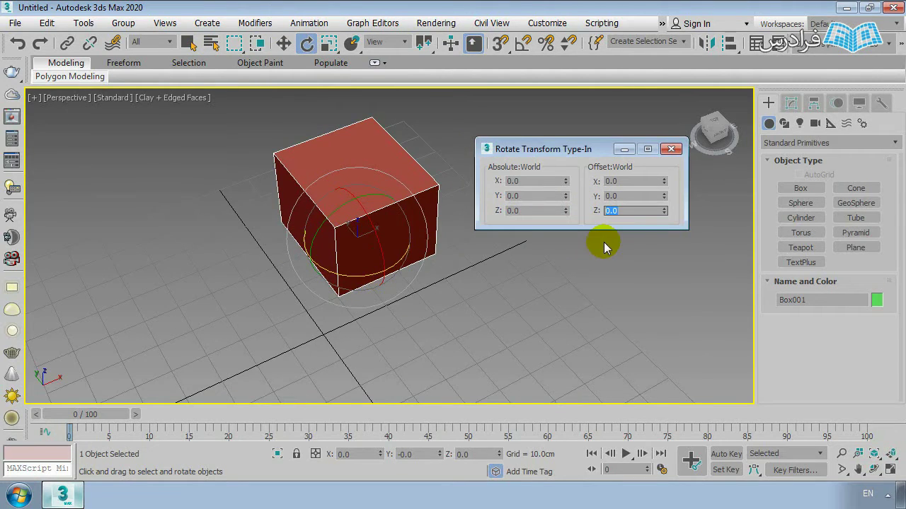
text(2)
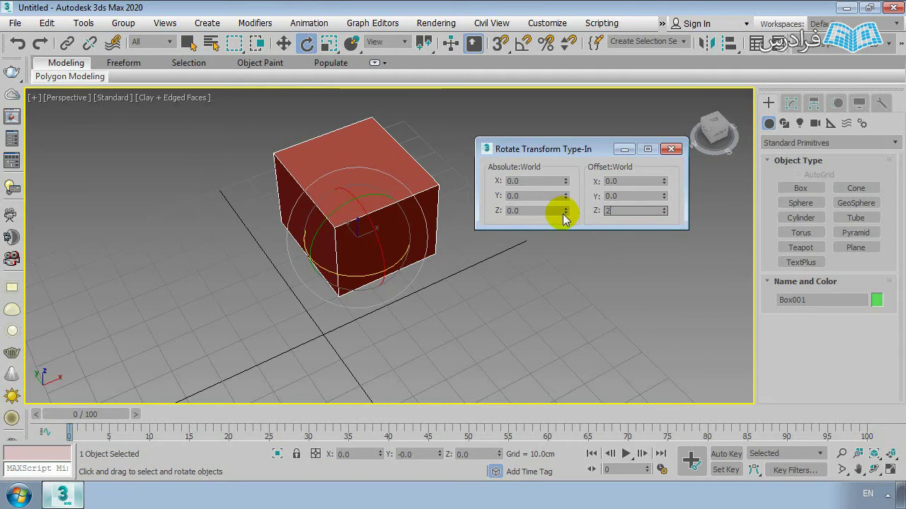
text(0)
key(Return)
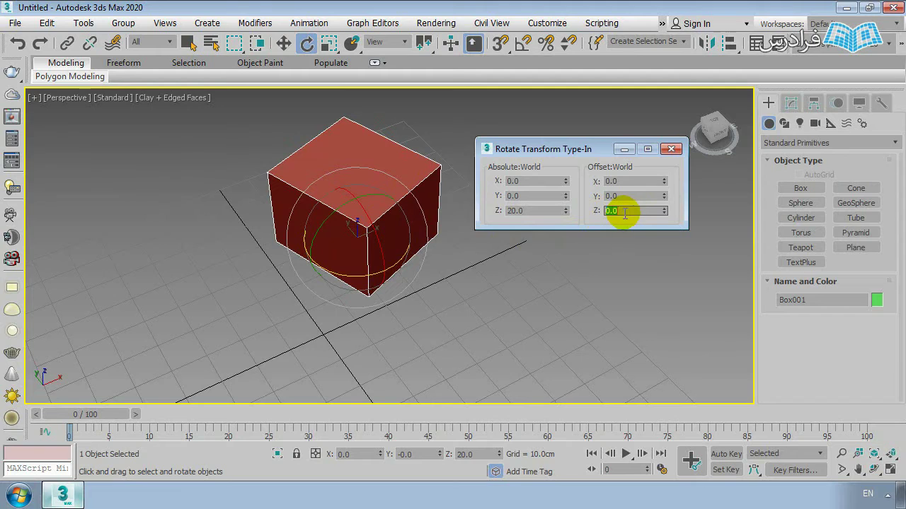
Step: Rotate the box about the world Z axis by two further offsets of 20 degrees each
key(Return)
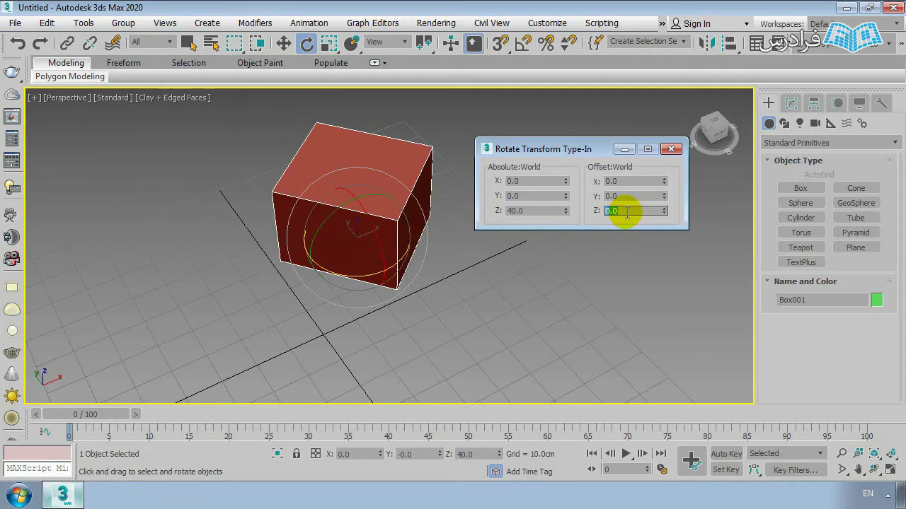
text(20)
key(Return)
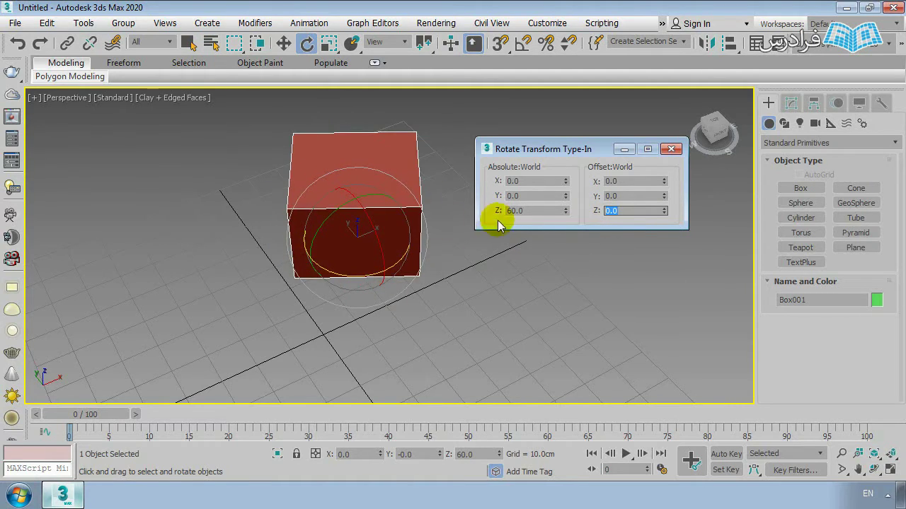
Step: Offset the box's rotation by 50 degrees about the world Y axis, close the Rotate Transform Type-In dialog and deselect the box
double_click(611, 196)
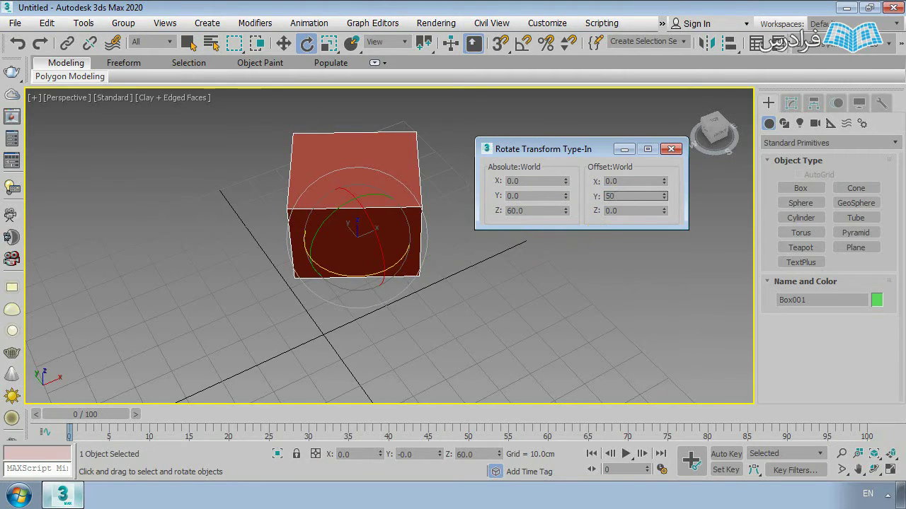
key(Return)
click(671, 149)
click(518, 256)
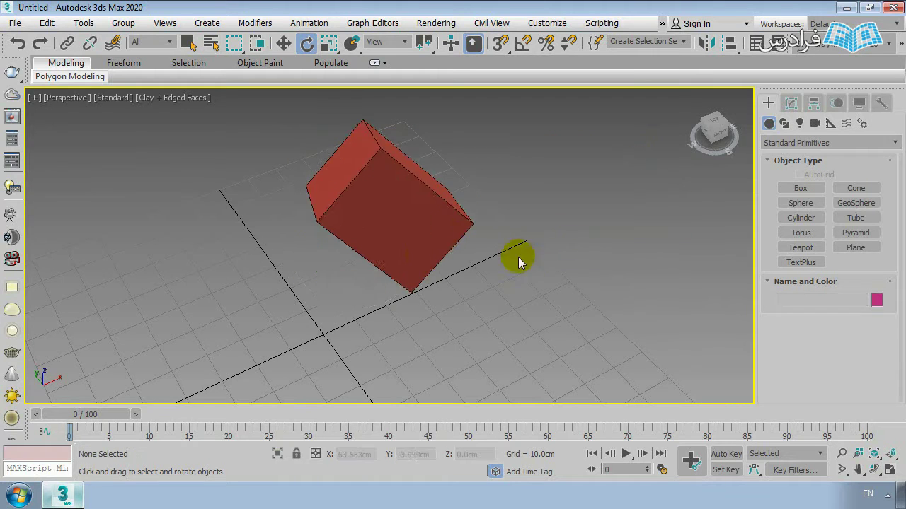
Step: Delete the tilted box from the scene
scroll(495, 257, down, 2)
alt+middle_drag(364, 259, 345, 236)
click(388, 239)
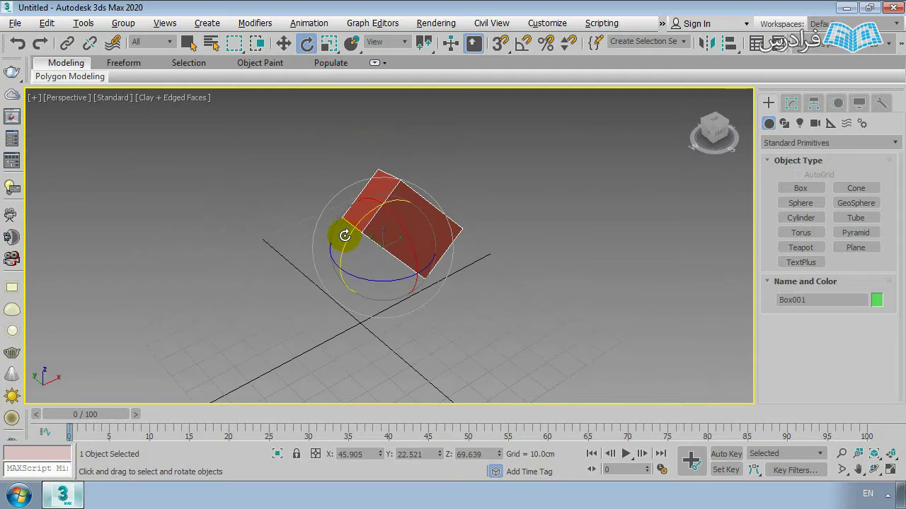
key(Delete)
Step: Create a flat box about 40 cm long over the centre of the grid
click(794, 188)
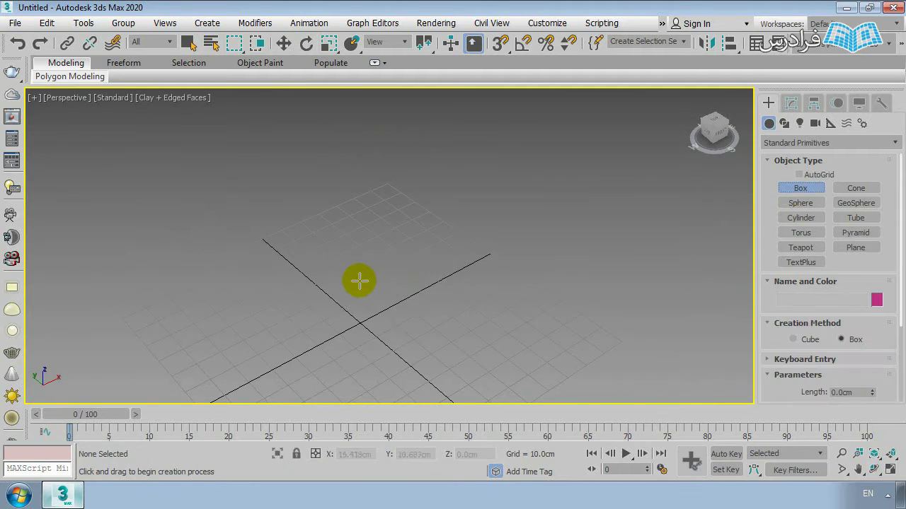
drag(359, 278, 343, 374)
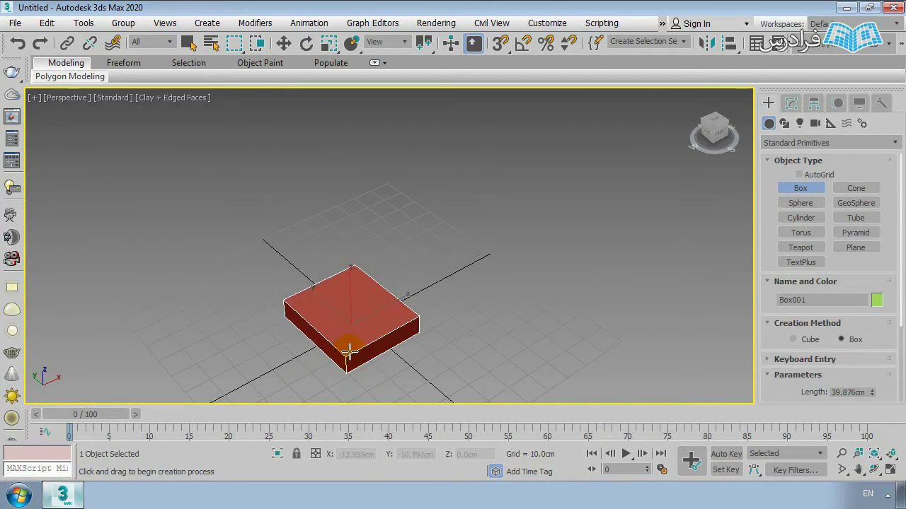
click(351, 352)
right_click(344, 334)
Step: Clone the new box along its X axis to about X 8.8 cm, as a single object of type Copy
alt+middle_drag(344, 333, 340, 276)
click(259, 350)
click(340, 275)
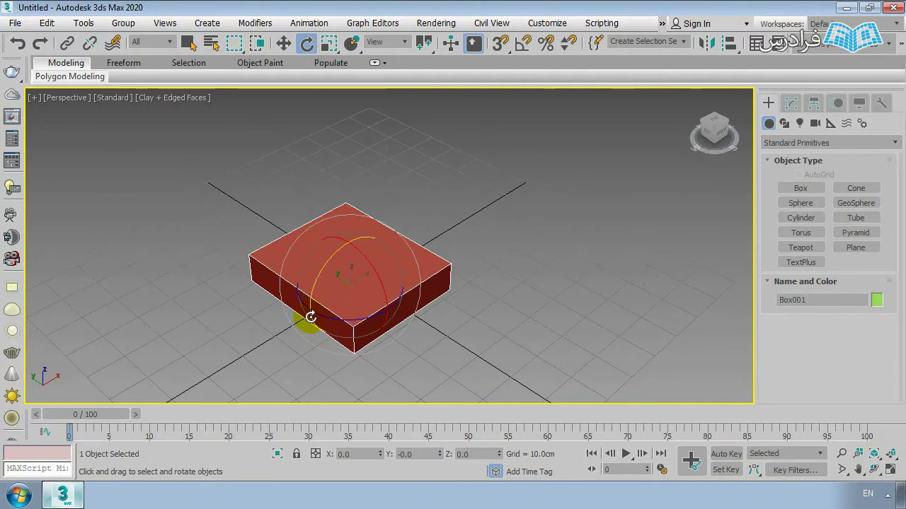
click(282, 43)
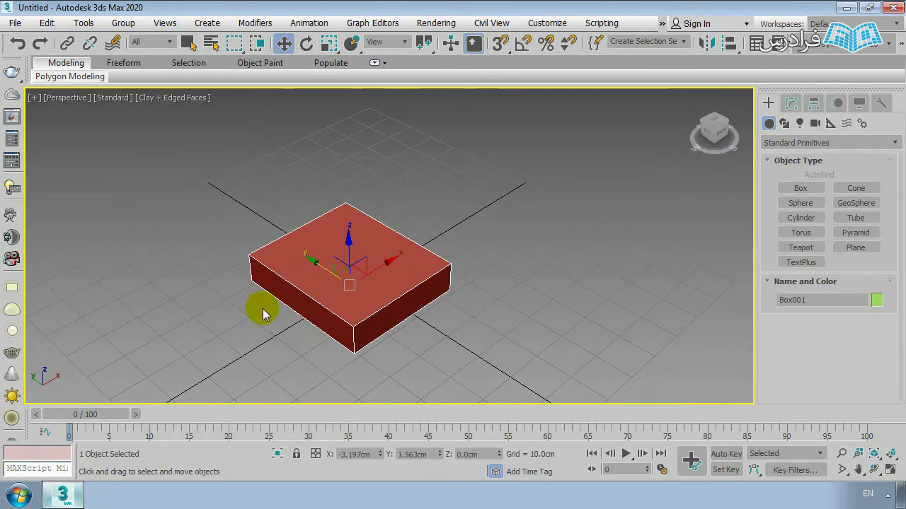
alt+middle_drag(297, 301, 401, 251)
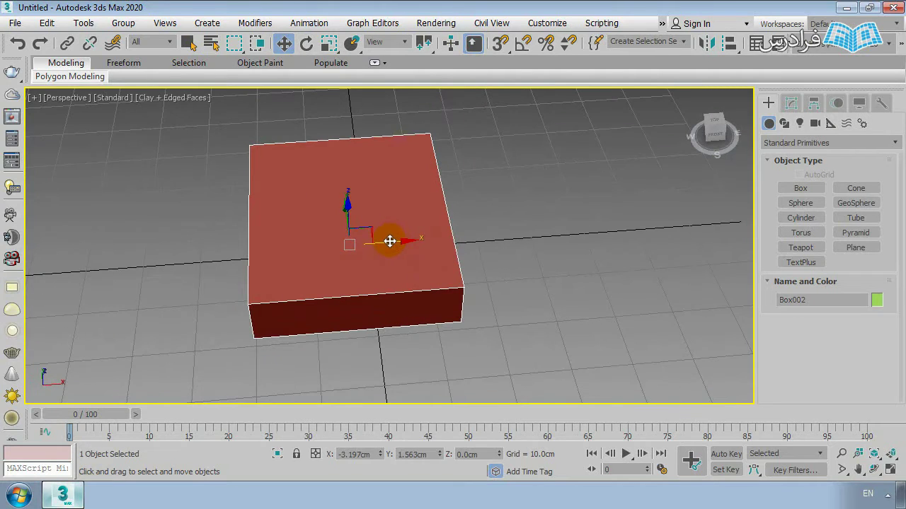
mouse_move(390, 241)
shift+mouse_down()
mouse_move(470, 245)
mouse_move(431, 253)
mouse_move(467, 258)
mouse_move(449, 266)
mouse_move(262, 224)
mouse_move(459, 261)
shift+mouse_up()
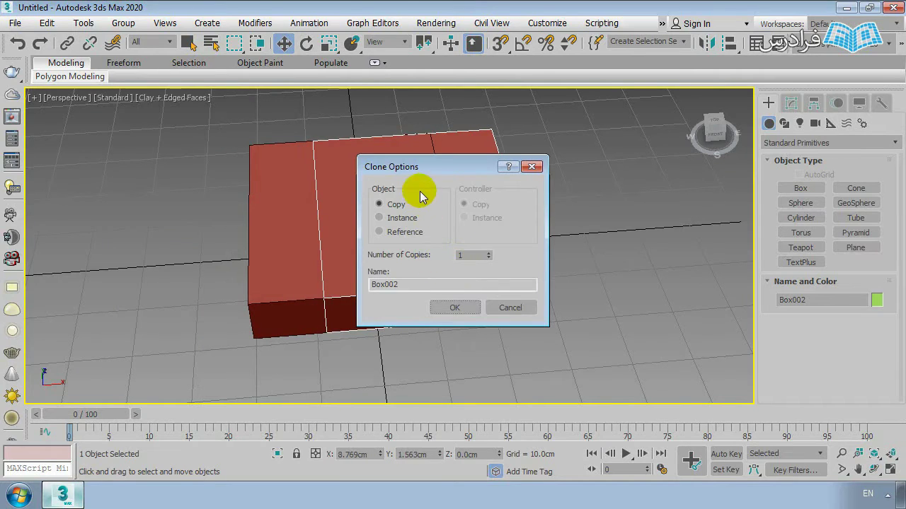
drag(409, 171, 614, 182)
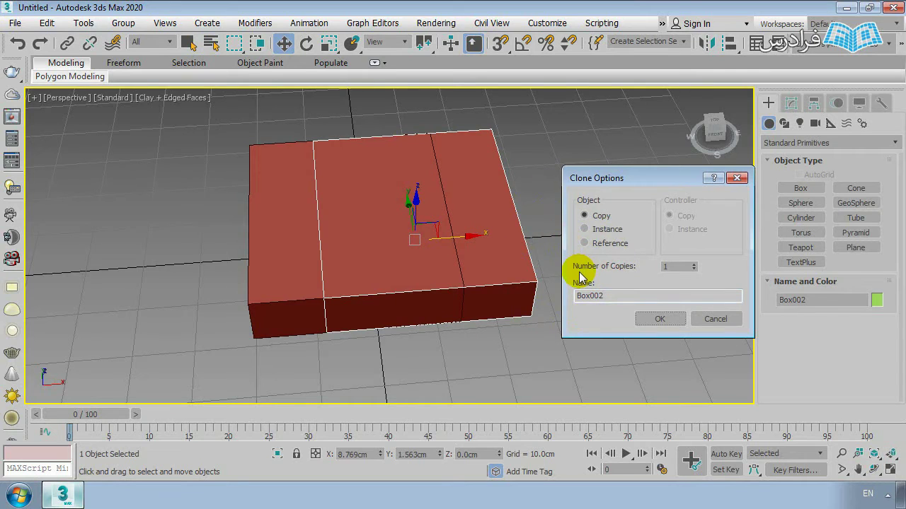
click(670, 318)
click(616, 323)
click(507, 286)
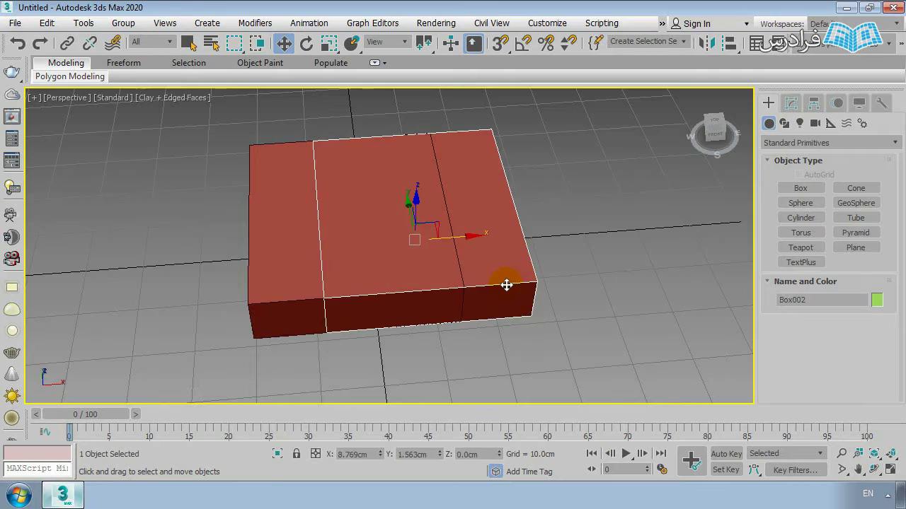
Step: Inspect the cloned box overlapping the original and remove the clone from the scene
scroll(441, 289, down, 3)
alt+middle_drag(441, 289, 435, 318)
click(435, 318)
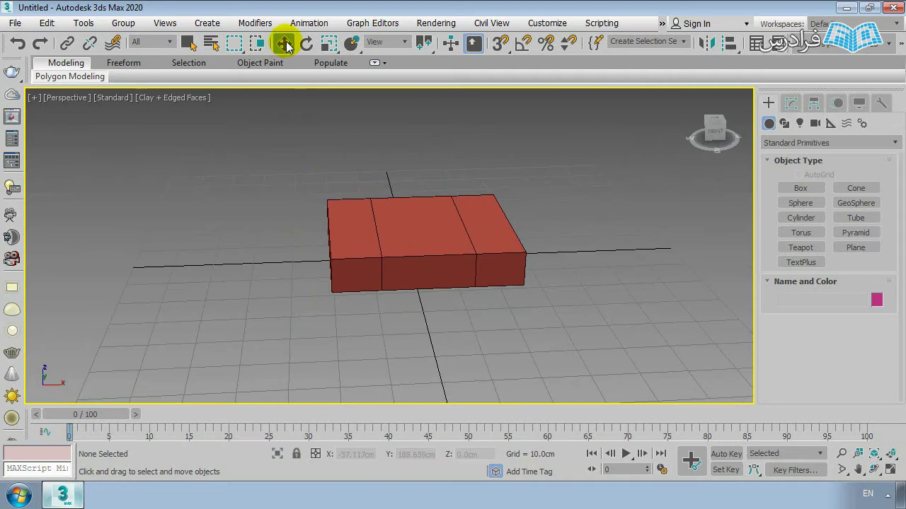
alt+middle_drag(393, 219, 489, 265)
click(495, 268)
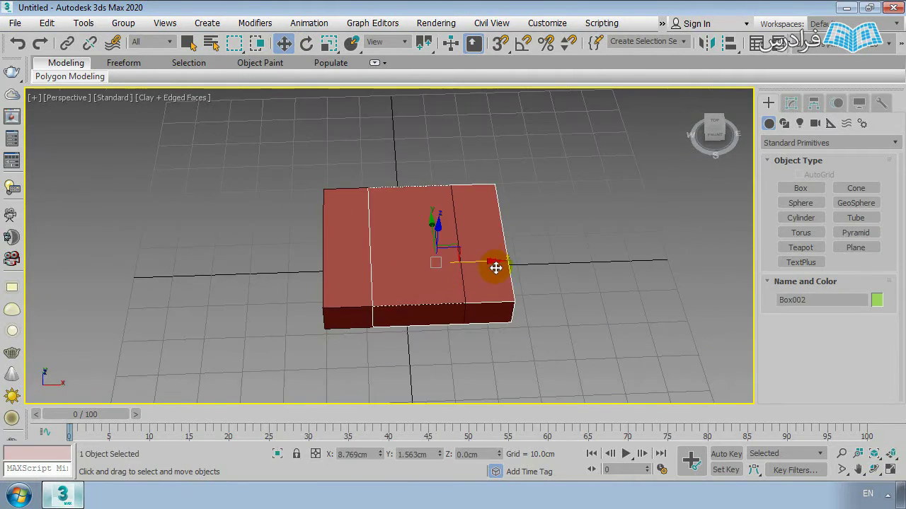
click(524, 329)
Step: Clone the box by rotating it about 16 degrees around its Z axis, making 6 copies of type Copy
click(306, 43)
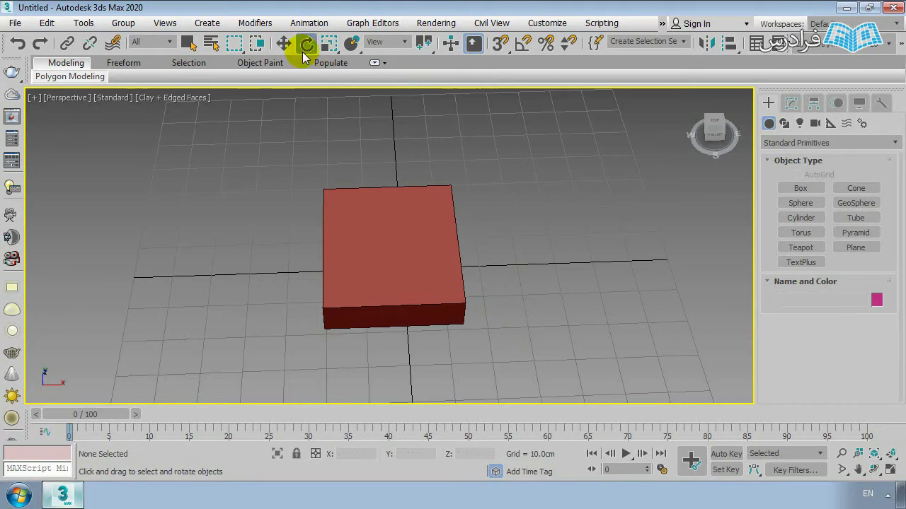
click(396, 234)
alt+middle_drag(396, 233, 313, 243)
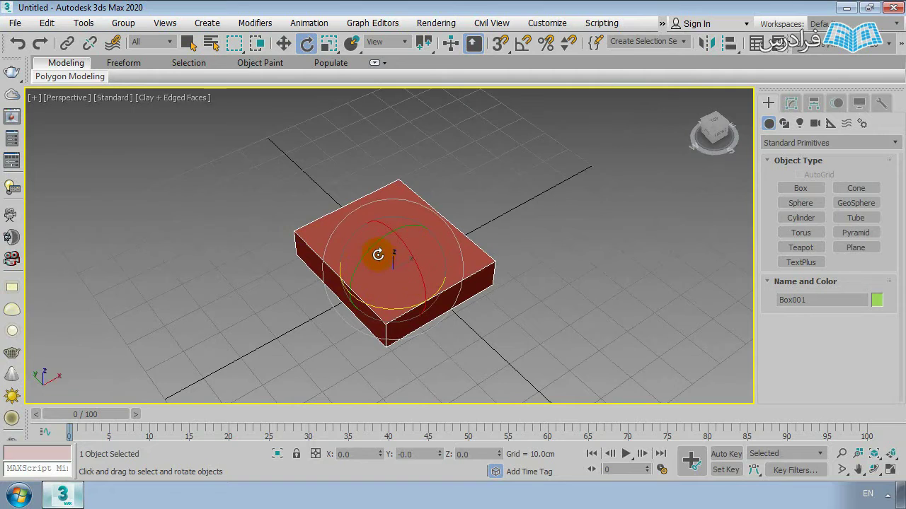
scroll(371, 290, up, 3)
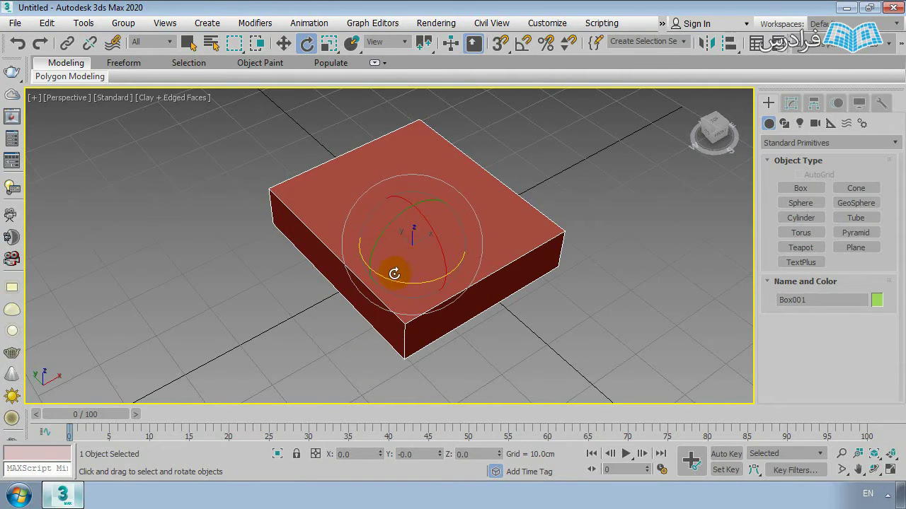
mouse_move(391, 279)
shift+mouse_down()
mouse_move(431, 284)
mouse_move(366, 285)
mouse_move(471, 290)
mouse_move(344, 290)
mouse_move(455, 299)
mouse_move(409, 298)
shift+mouse_up()
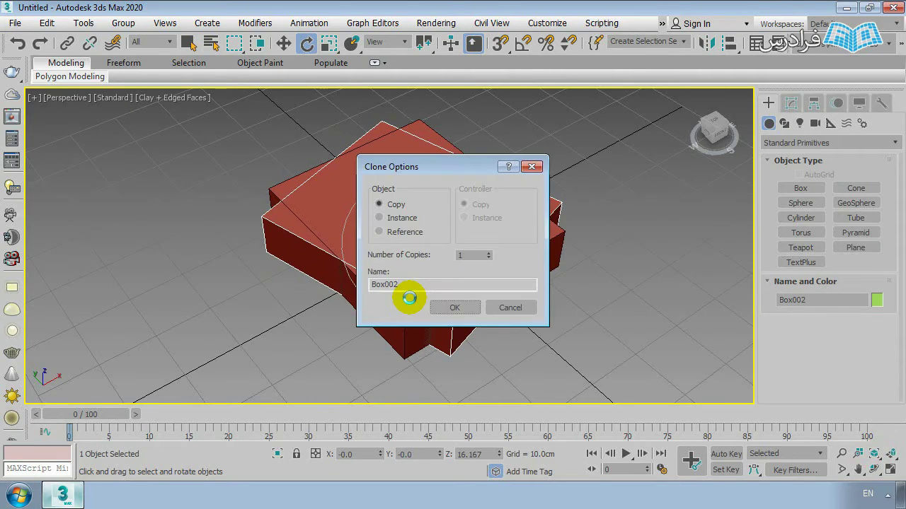
drag(416, 168, 645, 178)
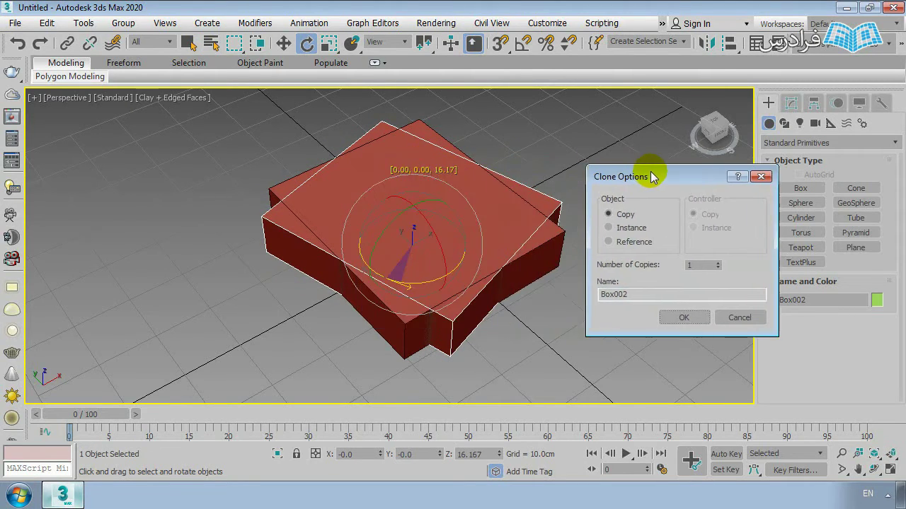
click(717, 263)
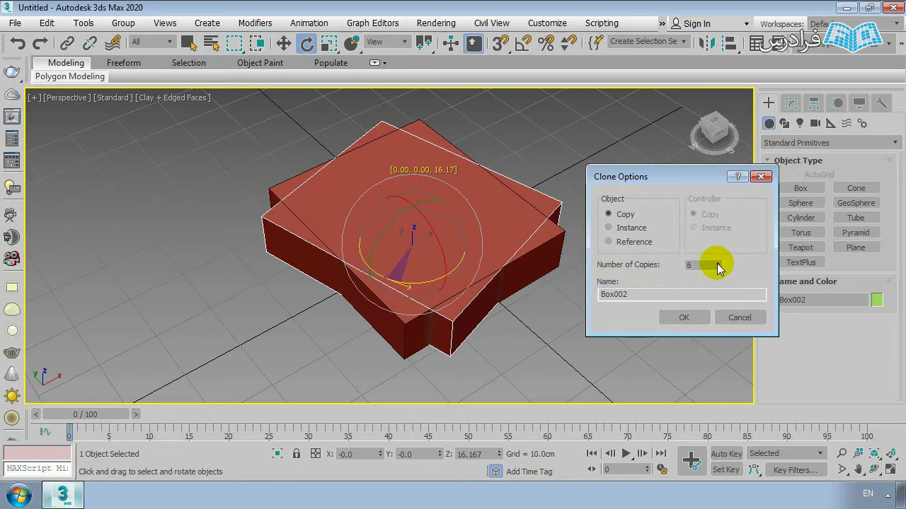
click(689, 320)
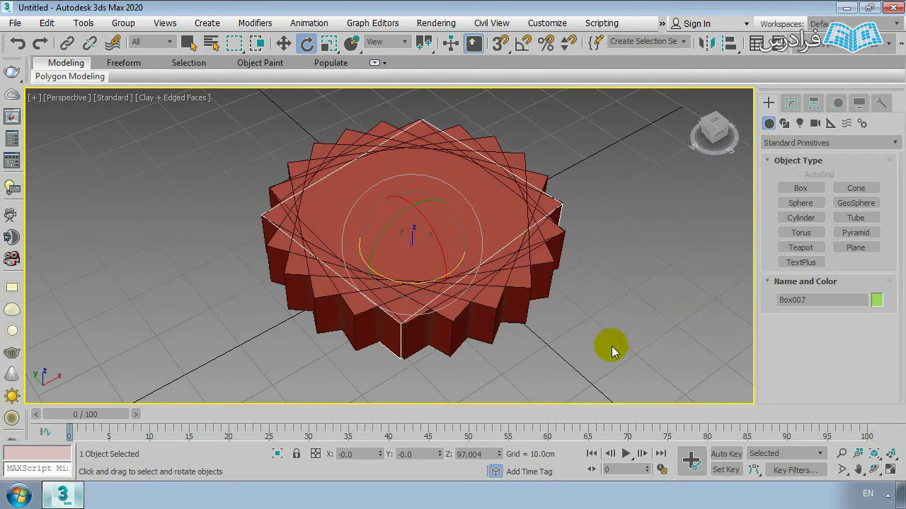
Step: Inspect the ring of rotated copies from several angles and undo the cloning, keeping only the original box
click(611, 346)
alt+middle_drag(413, 270, 427, 323)
scroll(408, 273, up, 5)
scroll(408, 274, down, 4)
alt+middle_drag(404, 275, 397, 209)
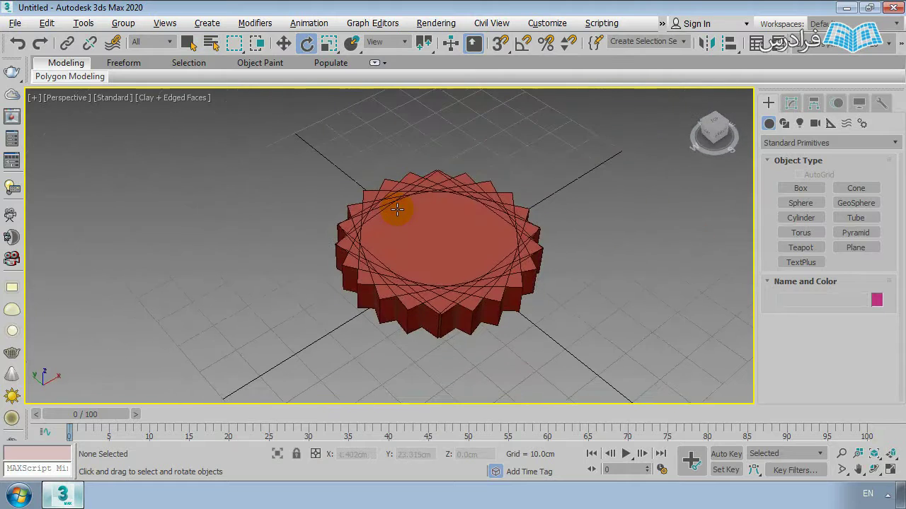
click(396, 212)
key(ctrl+z)
key(ctrl+z)
key(ctrl+z)
scroll(464, 289, up, 3)
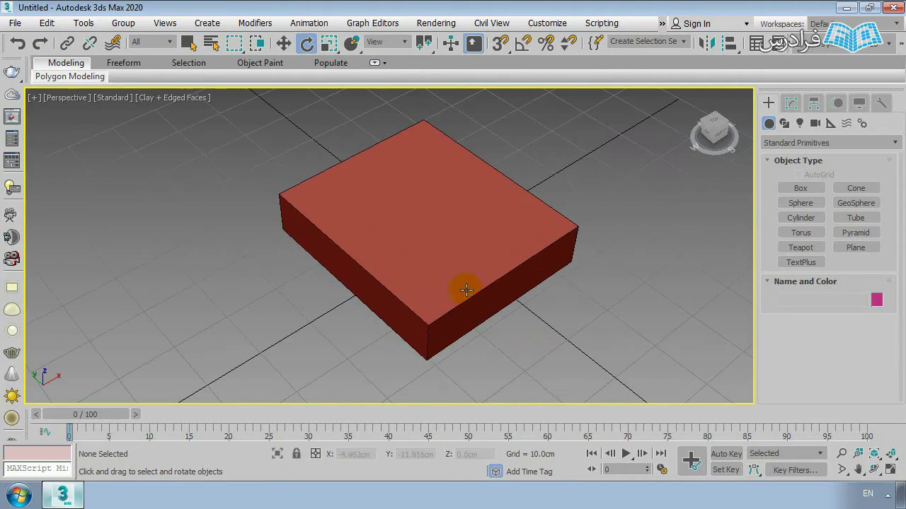
Step: Clone the box by rotating it about -16.56 degrees around its Y axis, making eight independent copies
click(455, 249)
alt+middle_drag(455, 249, 386, 268)
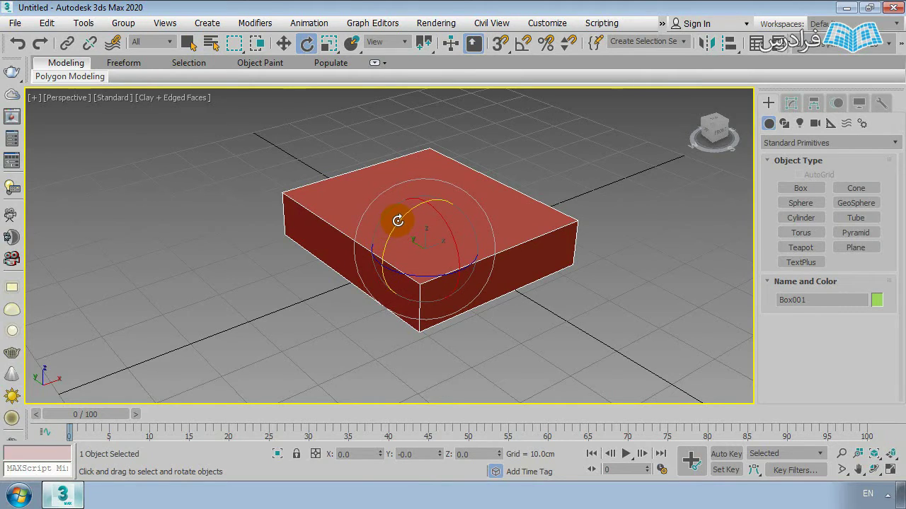
mouse_move(398, 221)
shift+mouse_down()
mouse_move(386, 239)
mouse_move(426, 173)
mouse_move(434, 183)
mouse_move(396, 250)
shift+mouse_up()
mouse_move(429, 176)
mouse_down()
mouse_move(638, 220)
mouse_move(644, 210)
mouse_up()
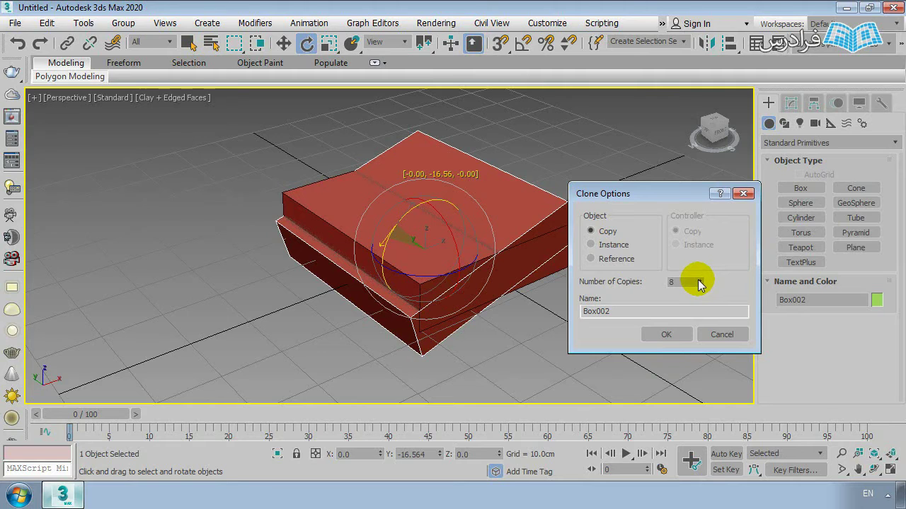
click(657, 335)
click(590, 341)
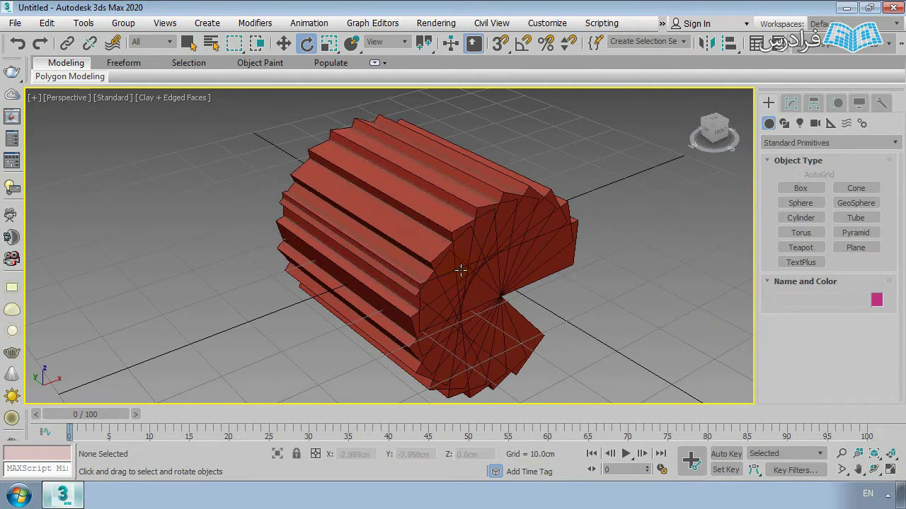
Step: Inspect the ring of rotated boxes from the front, undo the rotate-clone, and reselect the original box
alt+middle_drag(460, 271, 445, 253)
click(446, 253)
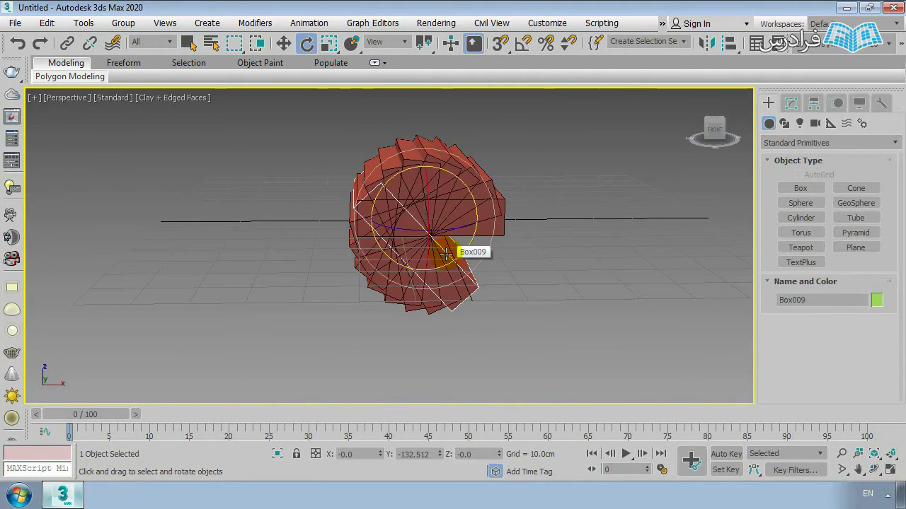
key(ctrl+z)
click(449, 303)
alt+middle_drag(449, 304, 368, 279)
scroll(372, 278, up, 4)
click(389, 265)
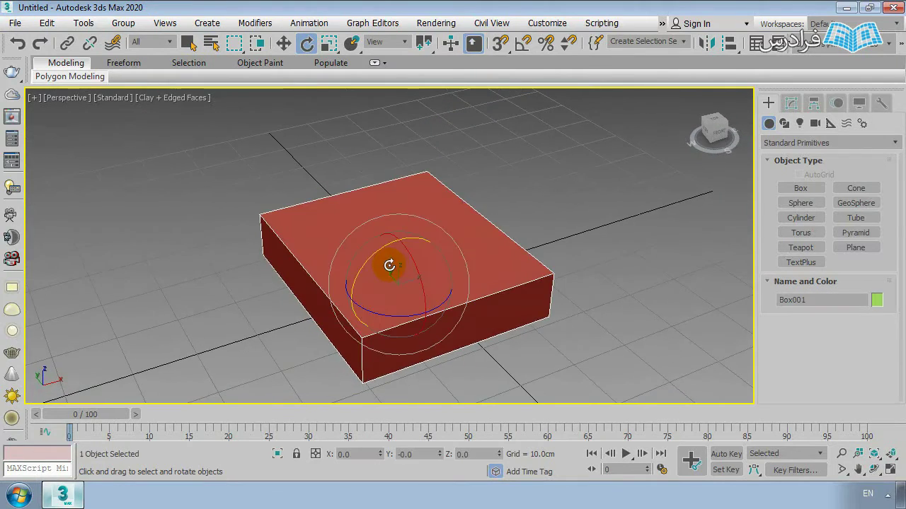
Step: Scale the box uniformly by an exact 200% world offset using Scale Transform Type-In, and close the dialog
click(462, 162)
click(329, 42)
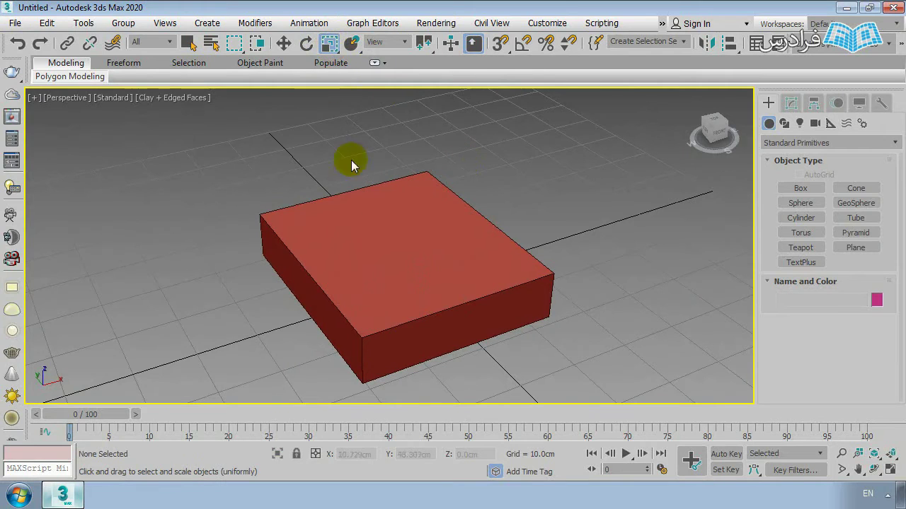
right_click(327, 43)
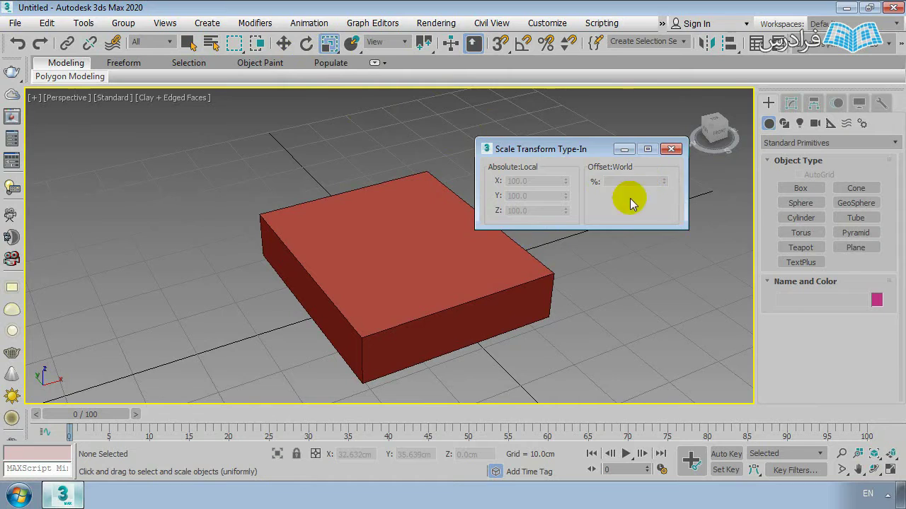
click(491, 278)
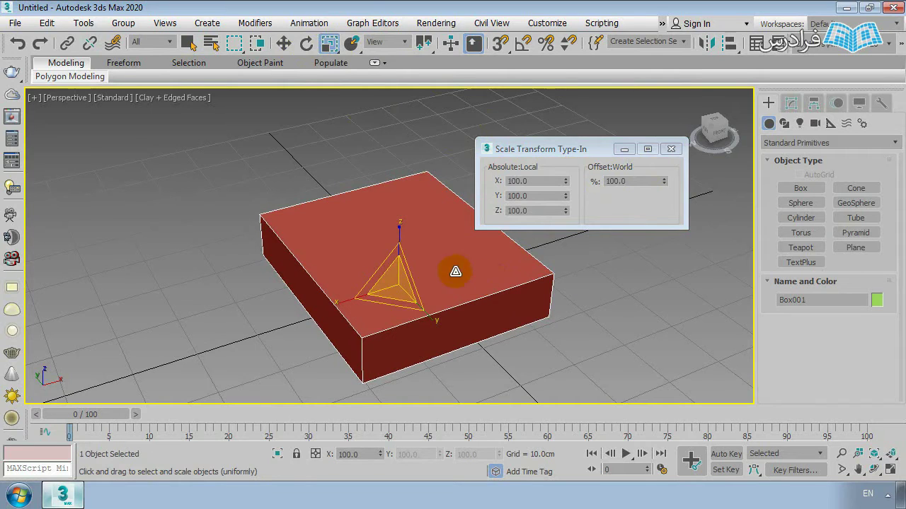
click(645, 180)
drag(646, 181, 593, 181)
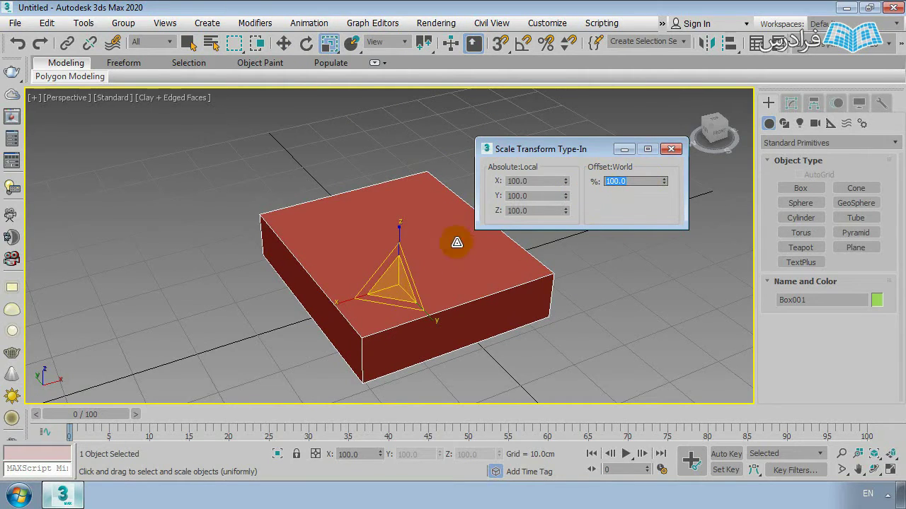
text(200)
key(Return)
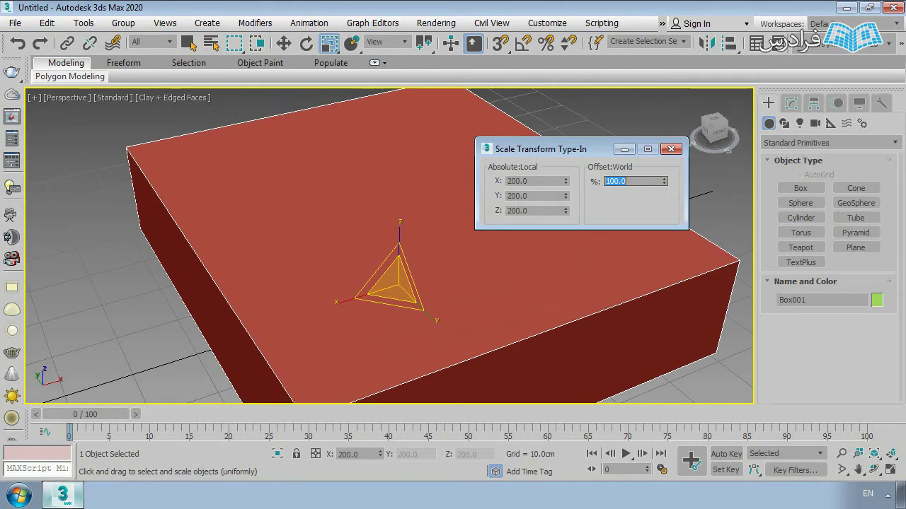
scroll(360, 304, down, 3)
scroll(360, 293, up, 4)
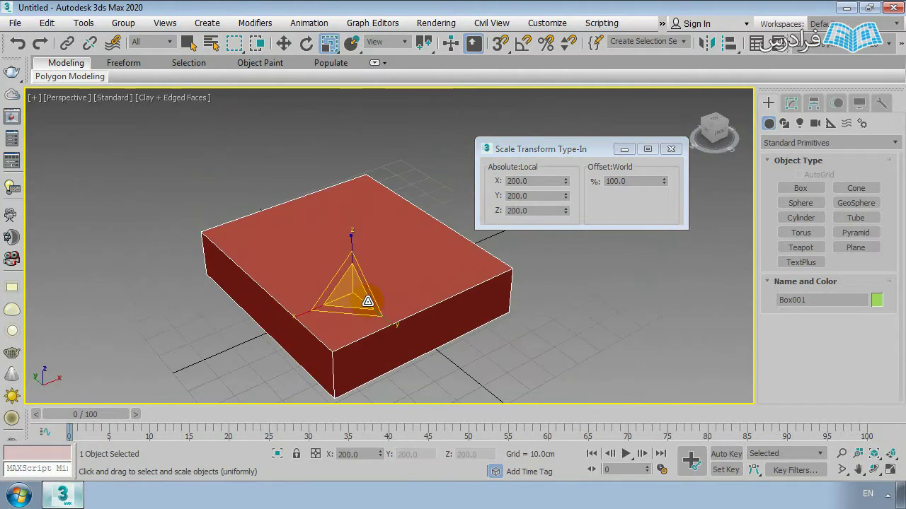
click(670, 149)
click(542, 239)
scroll(523, 269, down, 4)
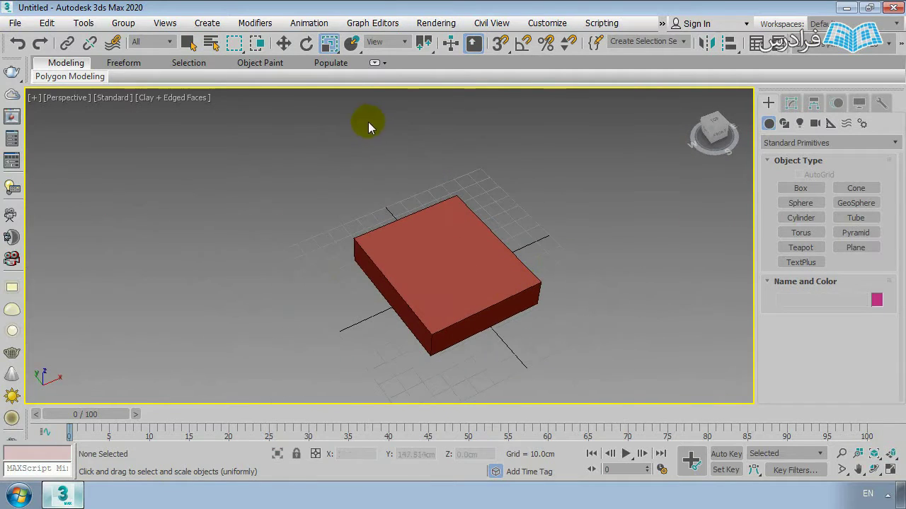
Step: Clone the box by scaling it up uniformly to about 244.5% for the first copy, making eight independent copies
click(455, 290)
alt+middle_drag(404, 299, 414, 279)
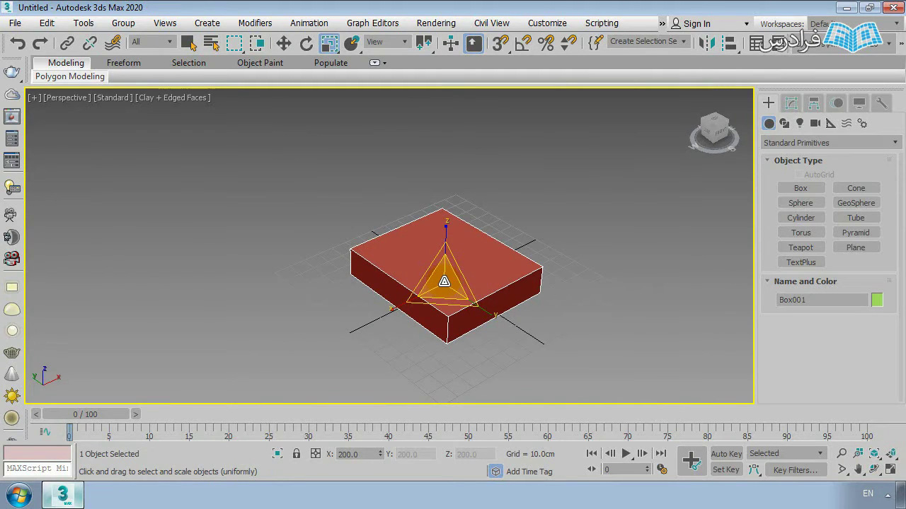
shift+drag(444, 280, 444, 254)
drag(434, 161, 643, 203)
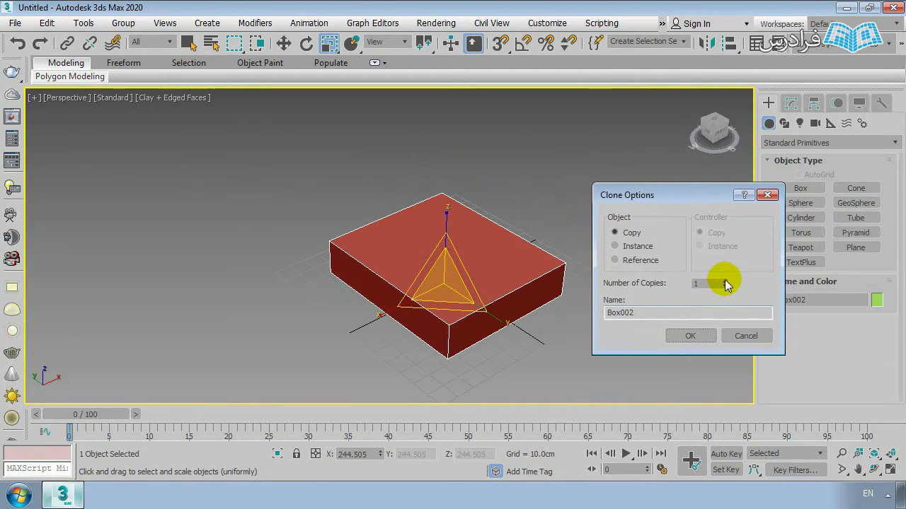
click(678, 337)
scroll(500, 311, down, 5)
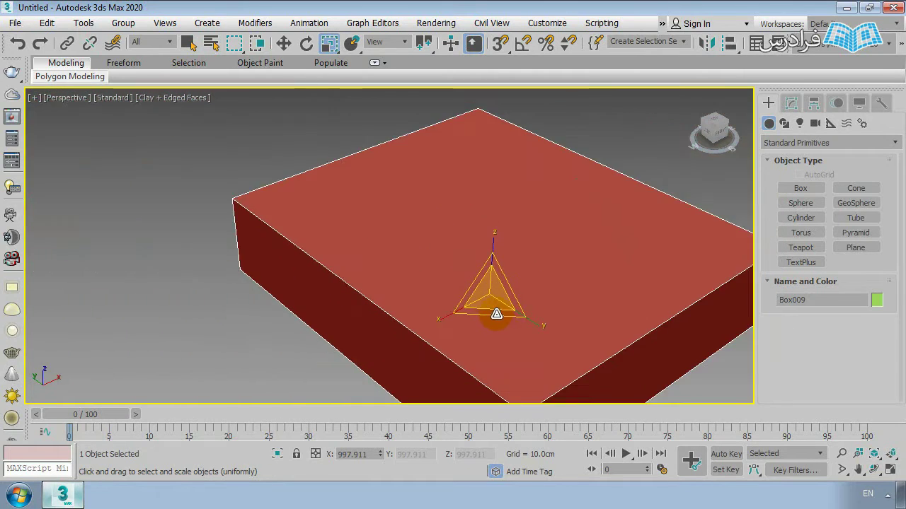
click(602, 354)
Step: Examine the nested scaled copies in wireframe, selecting several of them in turn, and return to the shaded display
scroll(485, 295, down, 3)
mouse_move(485, 295)
alt+middle_down()
mouse_move(513, 178)
mouse_move(542, 153)
mouse_move(493, 313)
mouse_move(477, 287)
mouse_move(608, 203)
alt+middle_up()
key(F3)
scroll(572, 289, up, 5)
click(569, 264)
scroll(521, 287, down, 3)
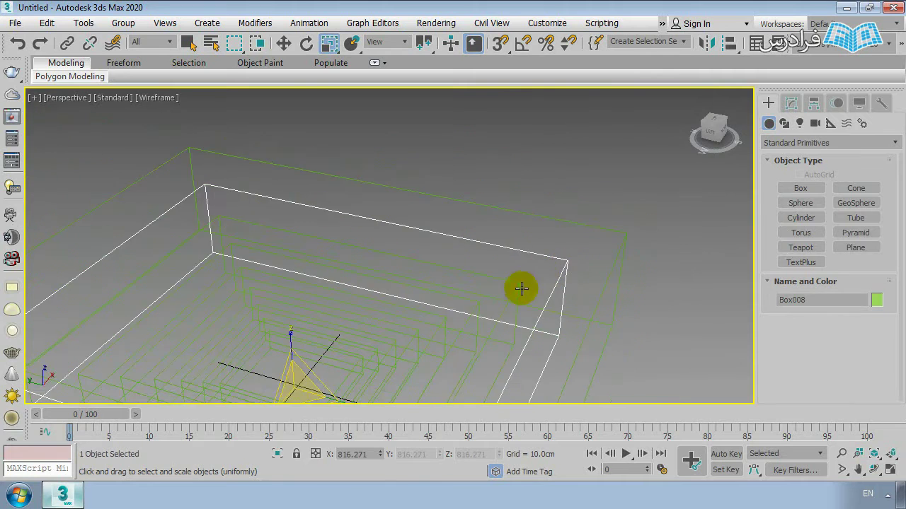
alt+middle_drag(521, 288, 572, 229)
click(559, 229)
click(527, 245)
click(522, 246)
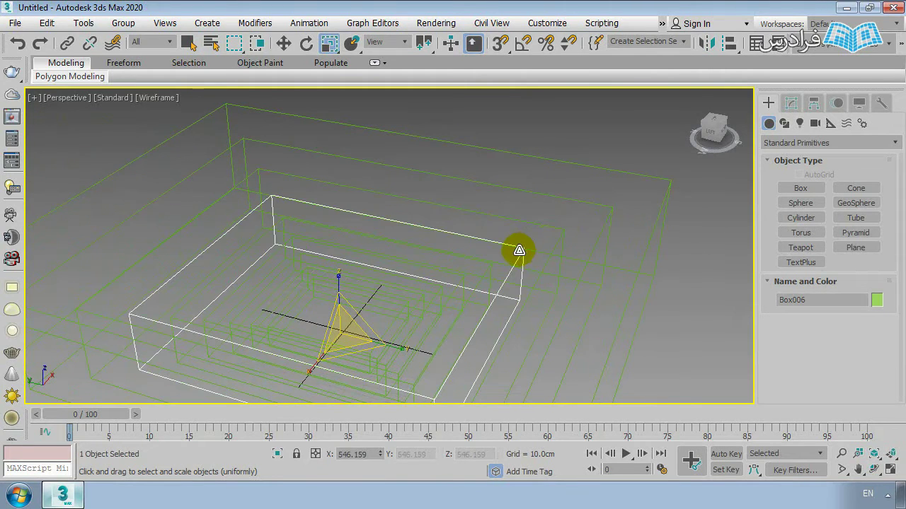
click(479, 264)
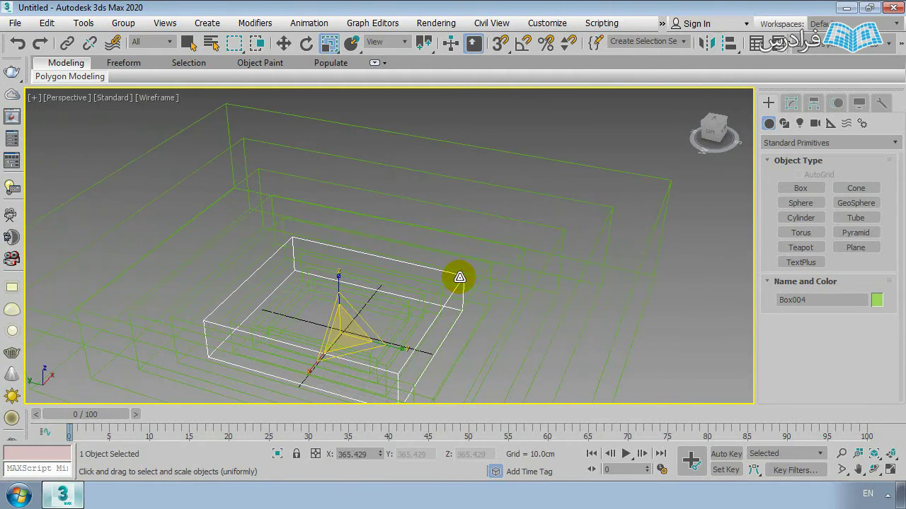
click(585, 289)
key(F3)
scroll(540, 246, down, 1)
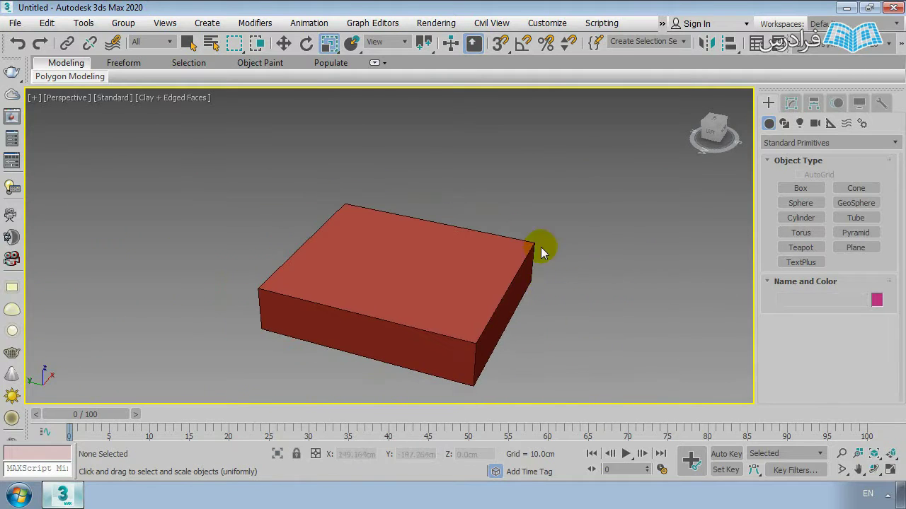
Step: Delete the nested boxes one after another, from the largest down to the smallest
click(511, 258)
click(522, 286)
scroll(485, 276, down, 3)
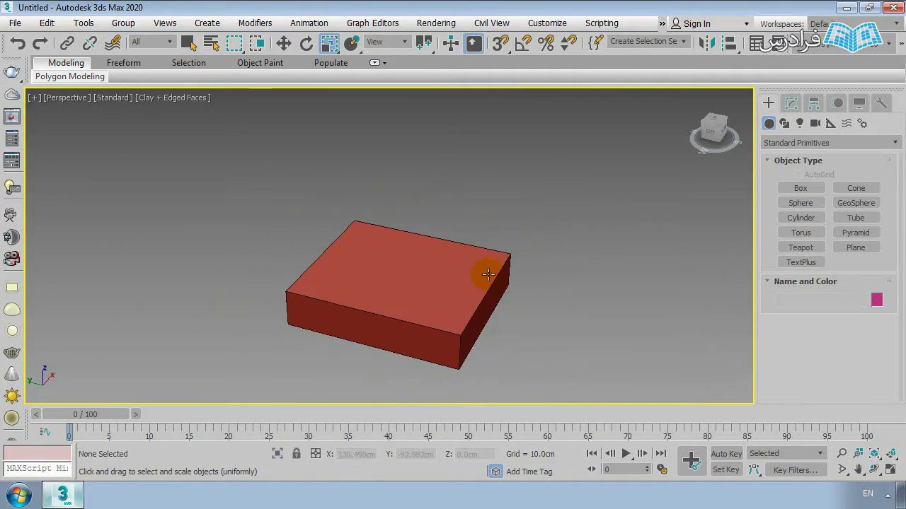
drag(457, 281, 409, 302)
click(412, 328)
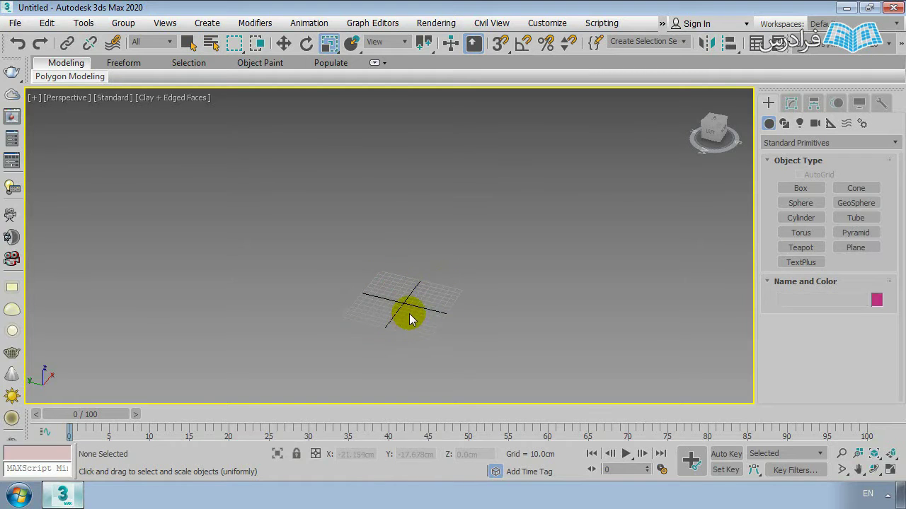
Step: Undo the last box deletion and view the restored box from above one corner
key(ctrl+z)
scroll(410, 293, up, 6)
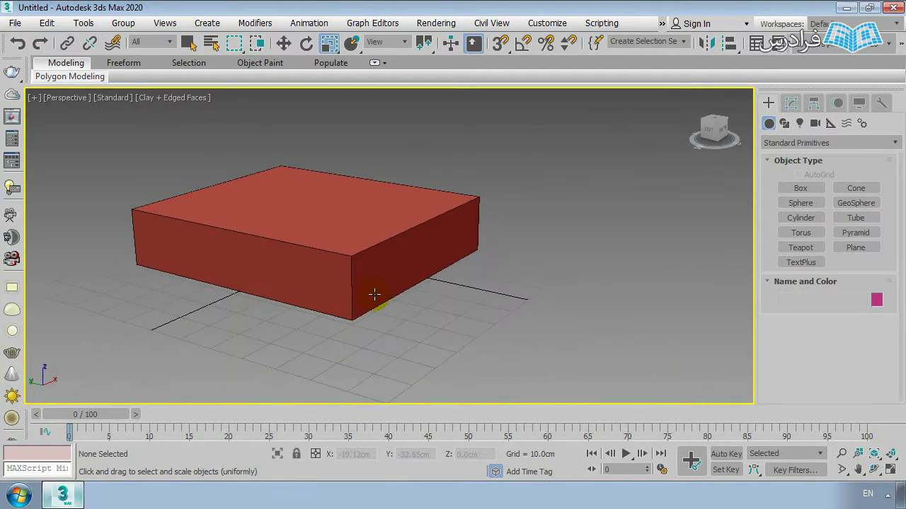
scroll(375, 293, up, 3)
alt+middle_drag(375, 294, 439, 295)
scroll(439, 296, down, 4)
scroll(414, 312, down, 2)
middle_drag(602, 370, 525, 287)
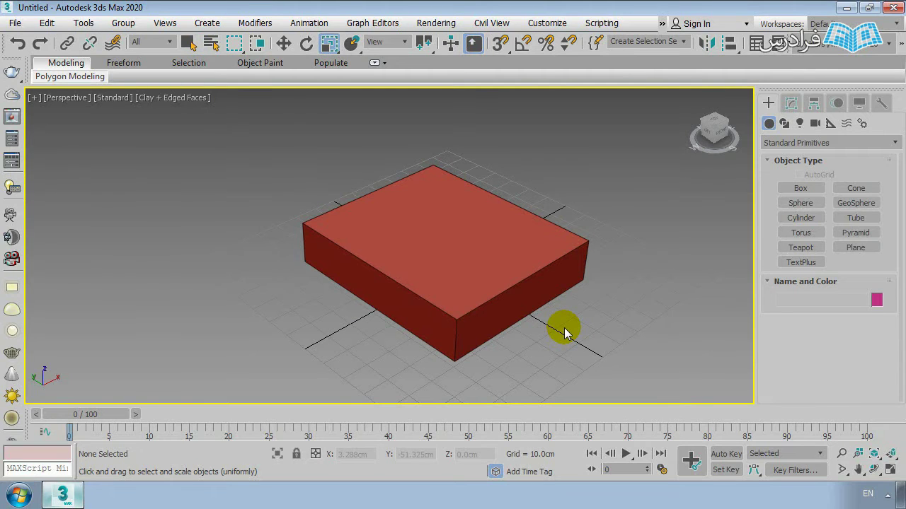
Step: Delete the remaining box at the grid origin
click(521, 276)
key(Delete)
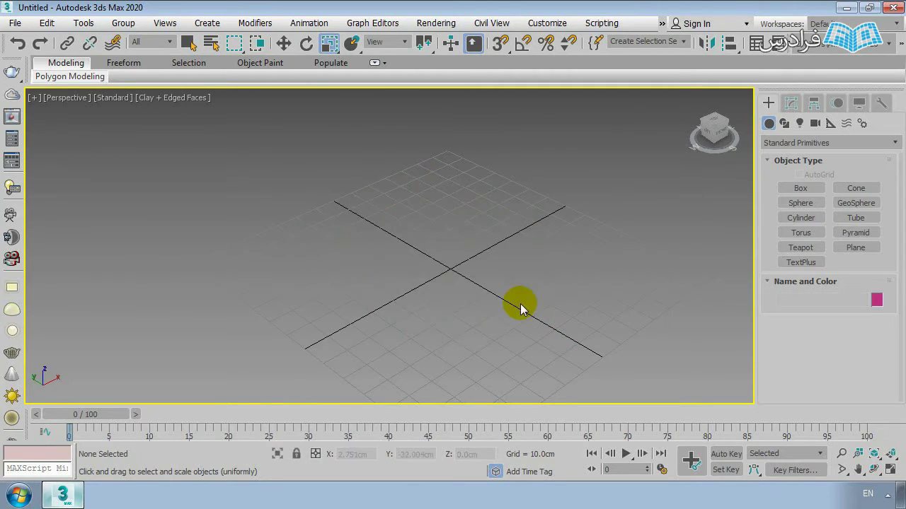
scroll(520, 303, up, 3)
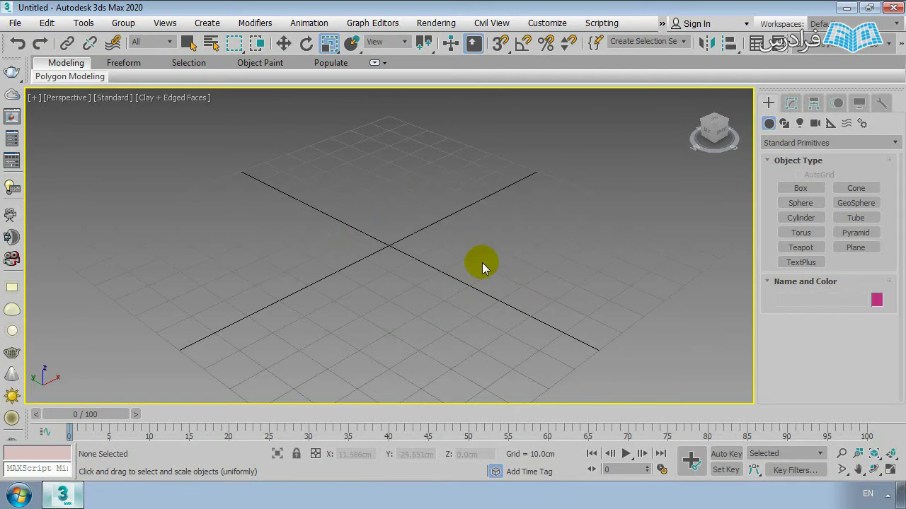
scroll(495, 283, down, 4)
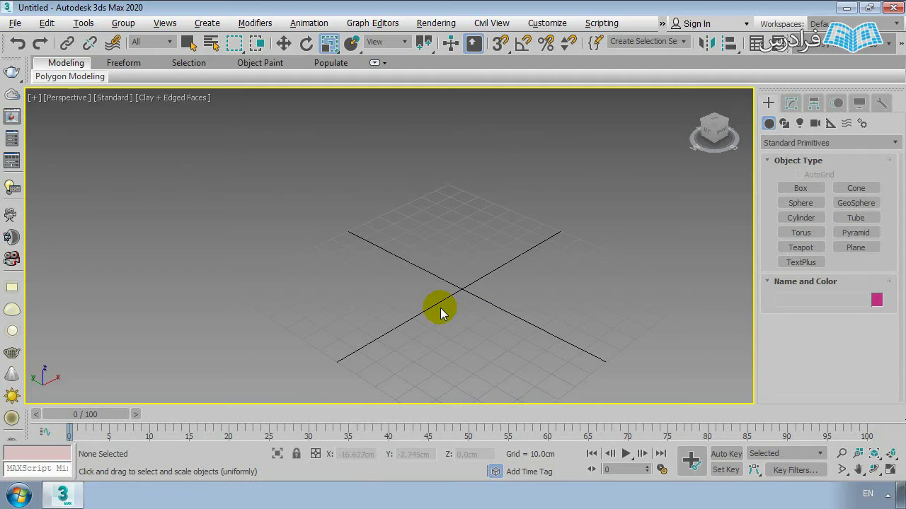
scroll(469, 306, up, 2)
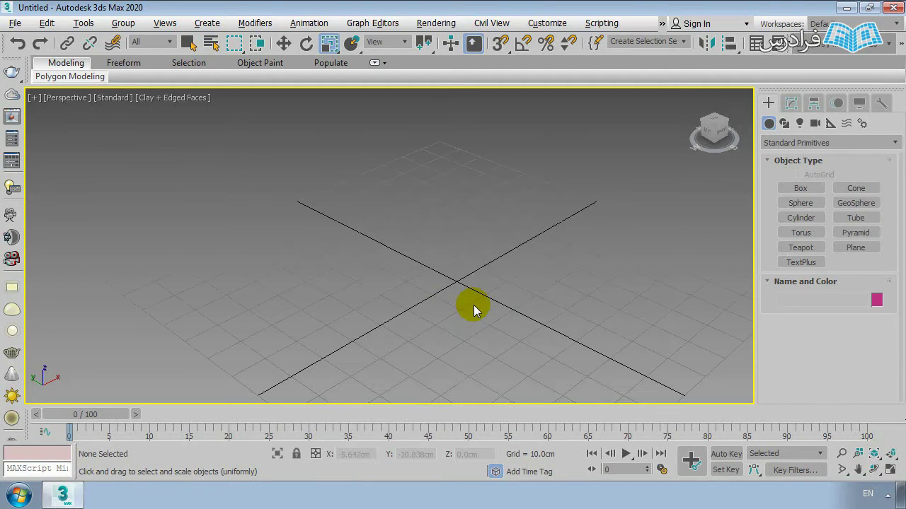
middle_drag(467, 307, 402, 237)
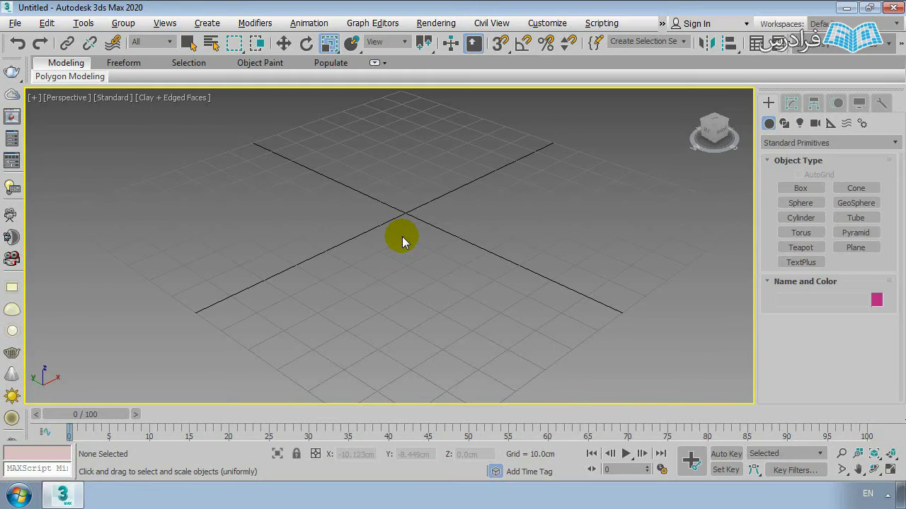
Step: Open the units setup and examine the metric display unit choices, leaving Centimeters selected
click(545, 23)
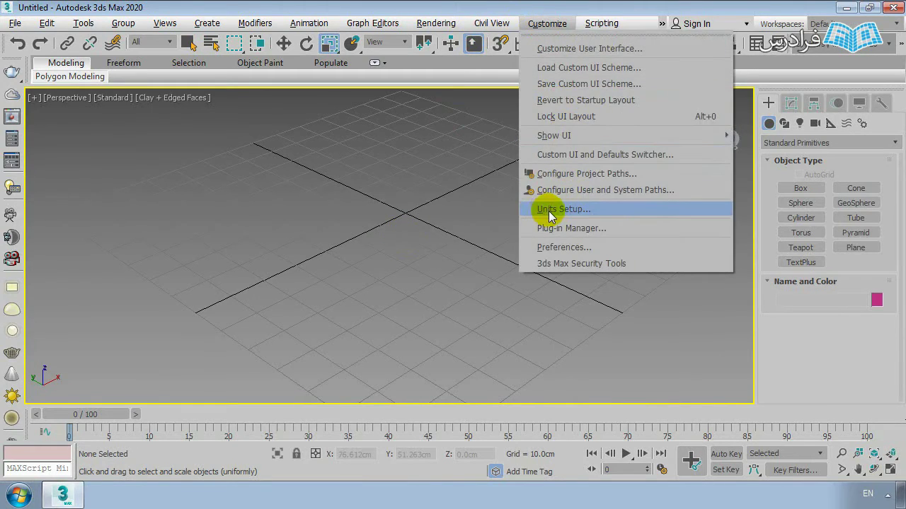
click(579, 213)
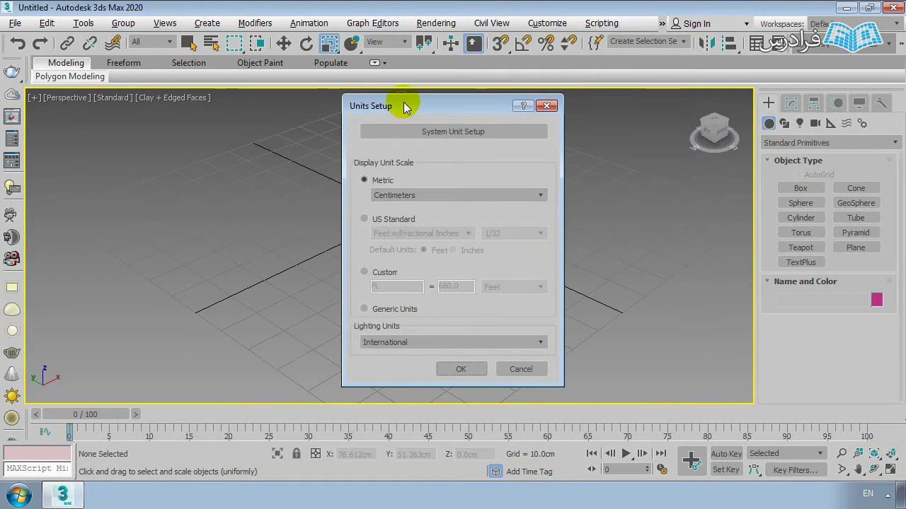
drag(404, 106, 536, 113)
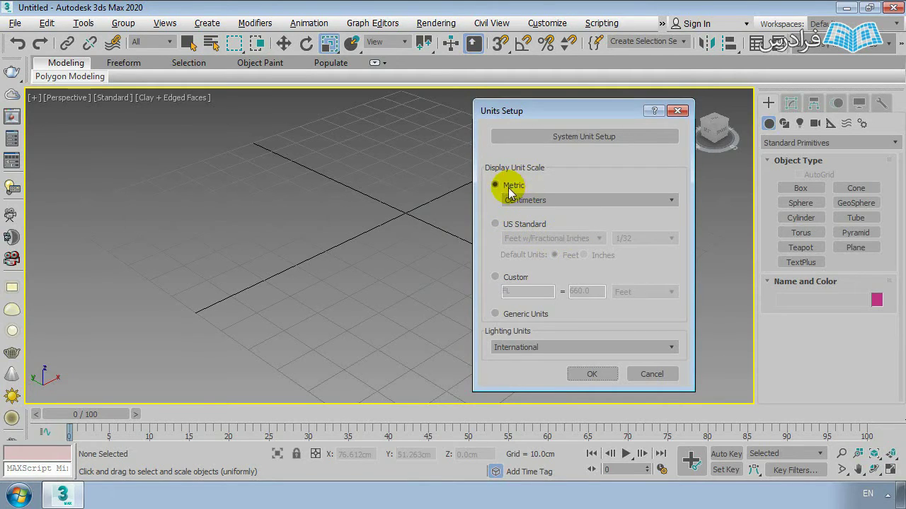
click(528, 201)
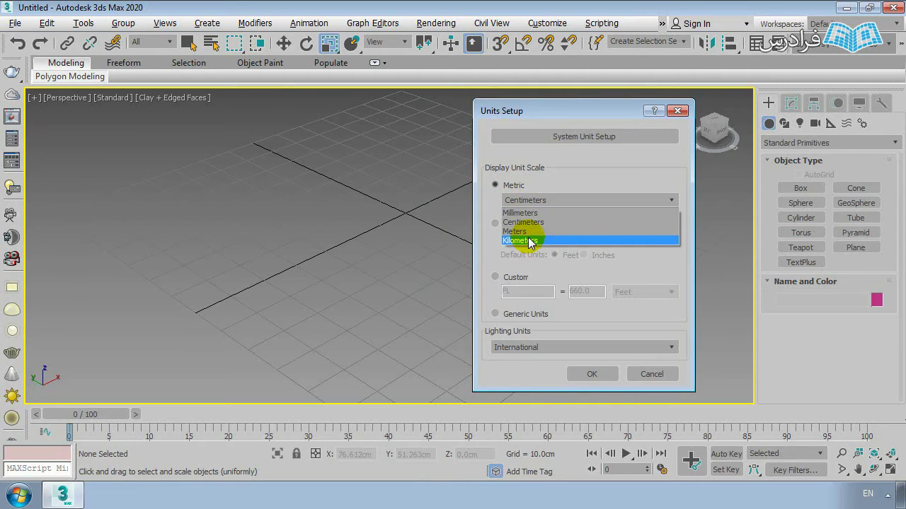
click(525, 198)
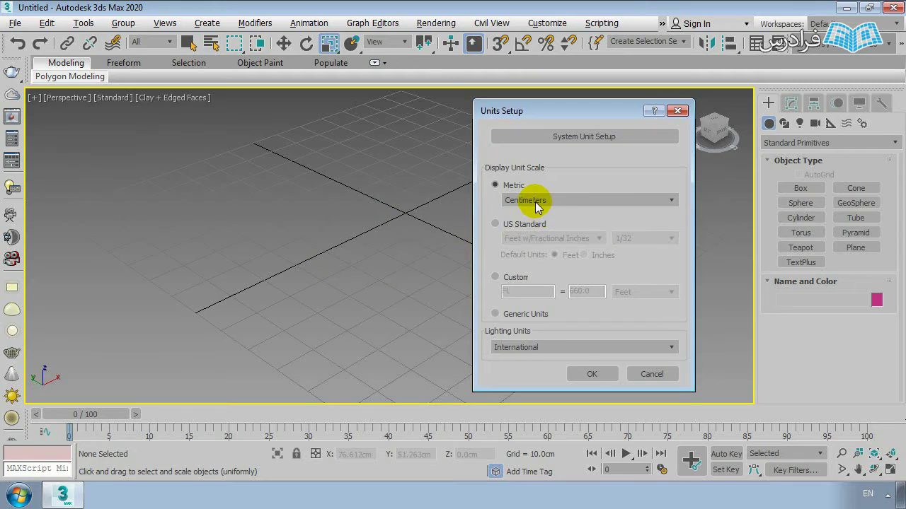
click(527, 200)
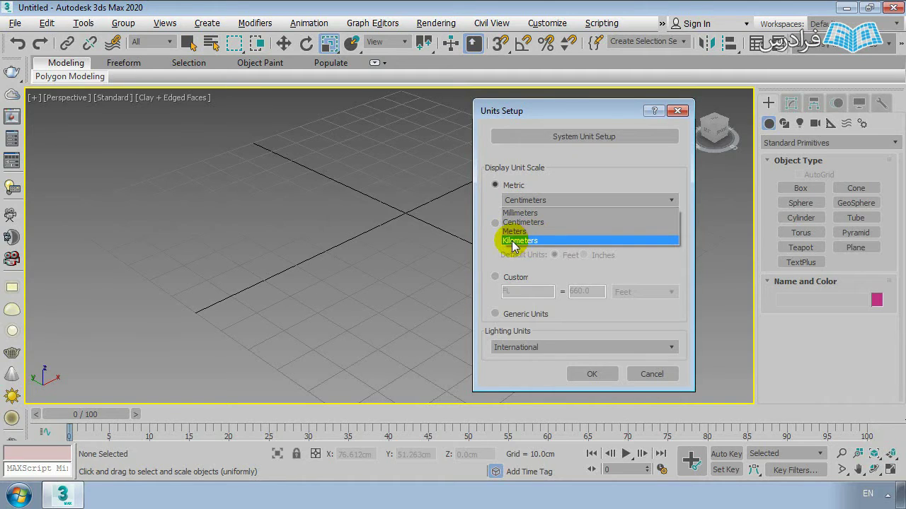
click(530, 202)
click(531, 203)
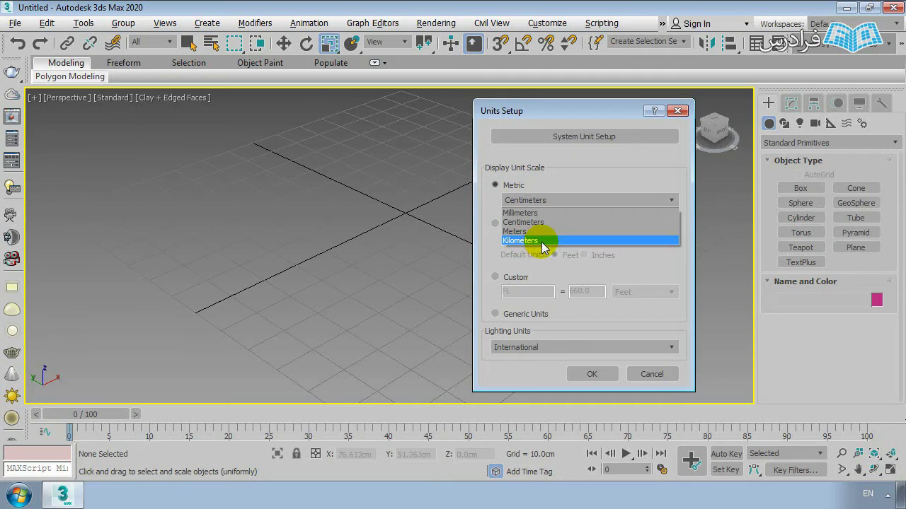
click(525, 204)
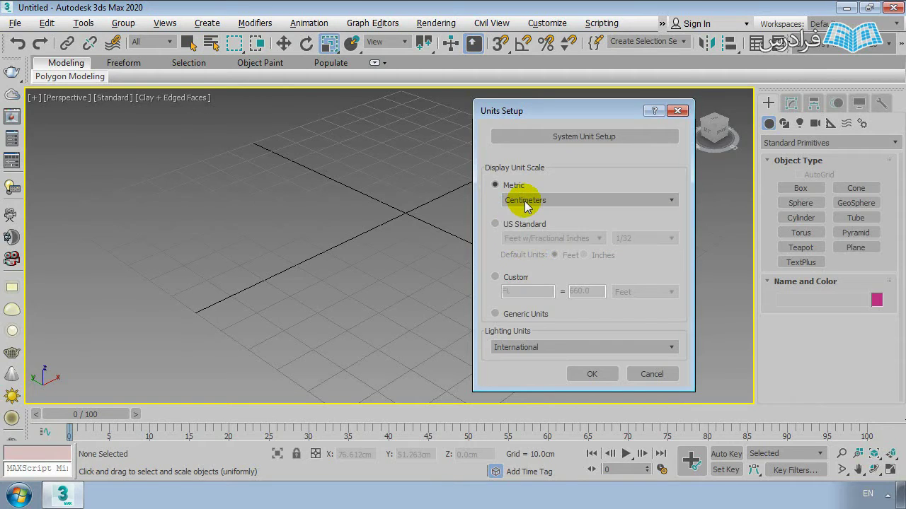
Step: Examine the system unit scale and its available units, then close the system unit and units setup dialogs
click(591, 137)
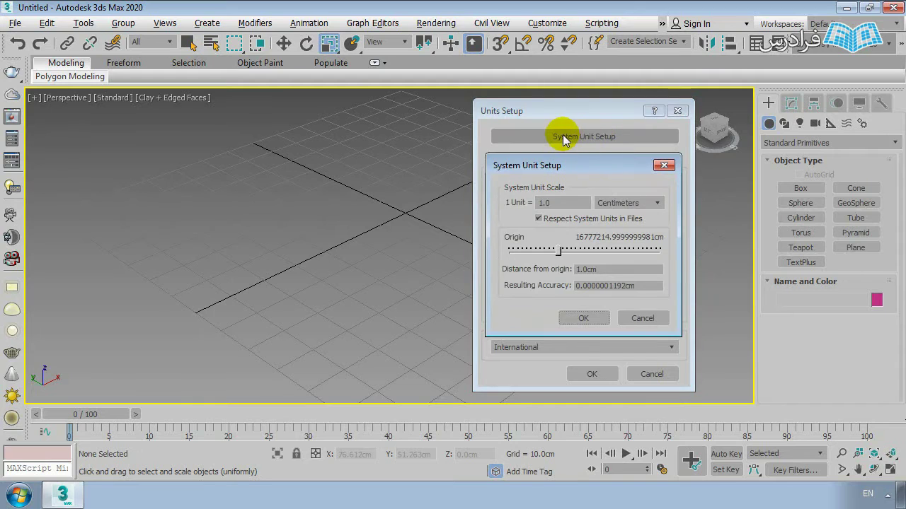
drag(587, 174, 542, 167)
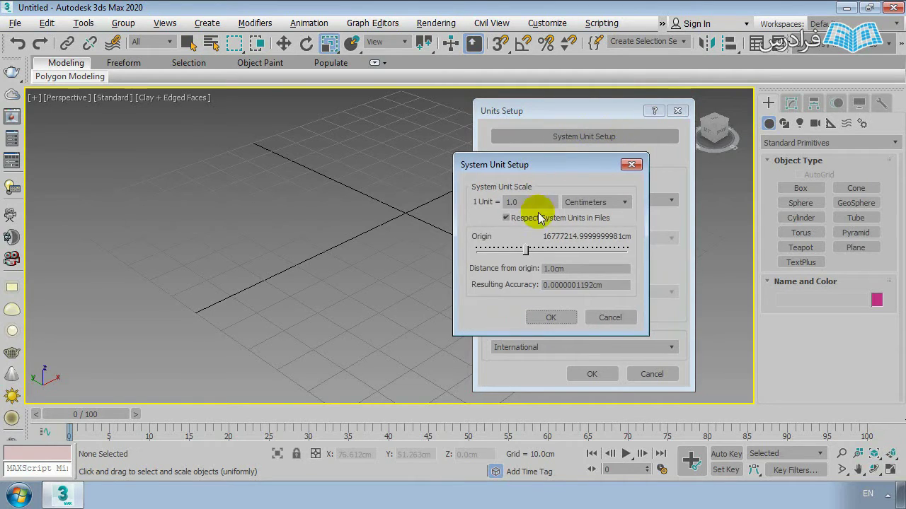
click(605, 203)
click(606, 203)
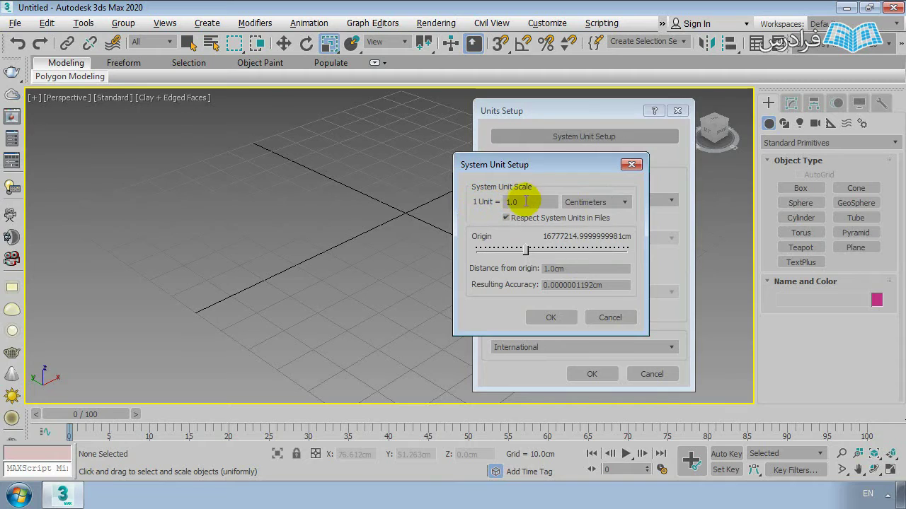
click(599, 203)
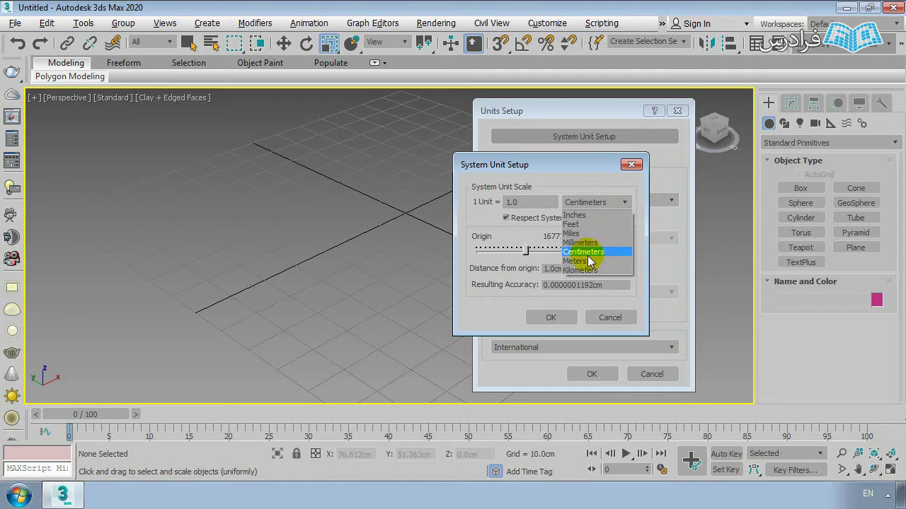
click(593, 204)
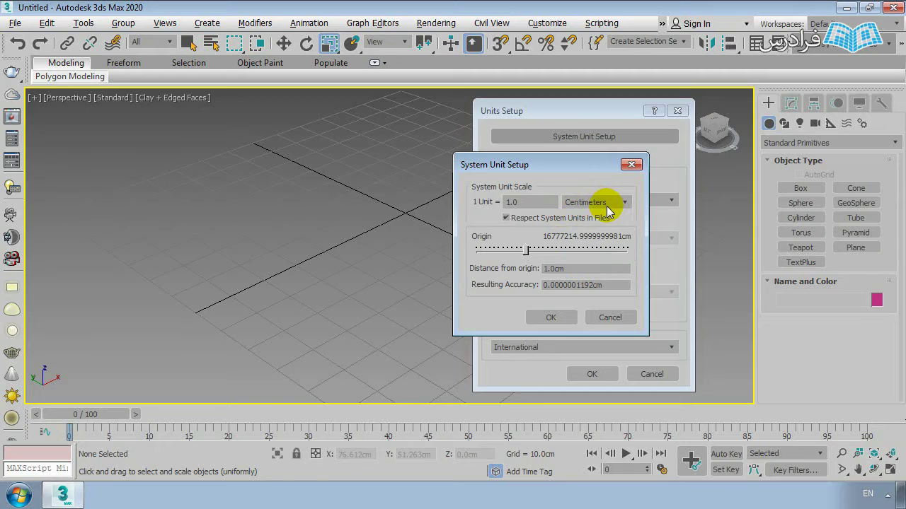
click(602, 319)
click(651, 374)
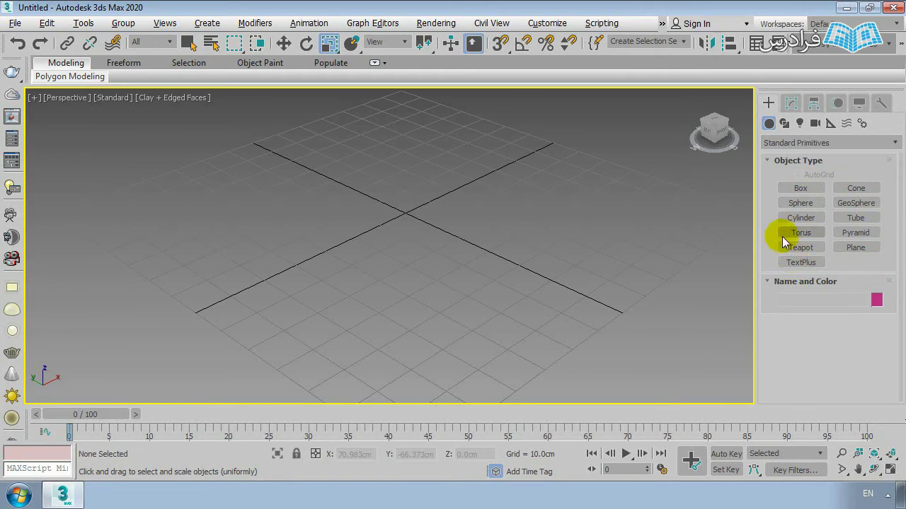
Step: Create a box over the grid origin, about 52 cm long, 53 cm wide and 34 cm high
click(806, 188)
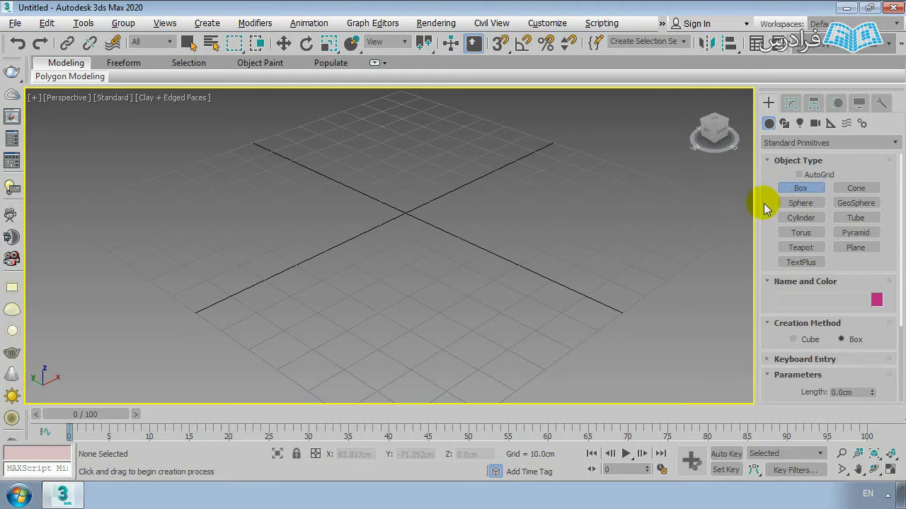
drag(410, 184, 418, 331)
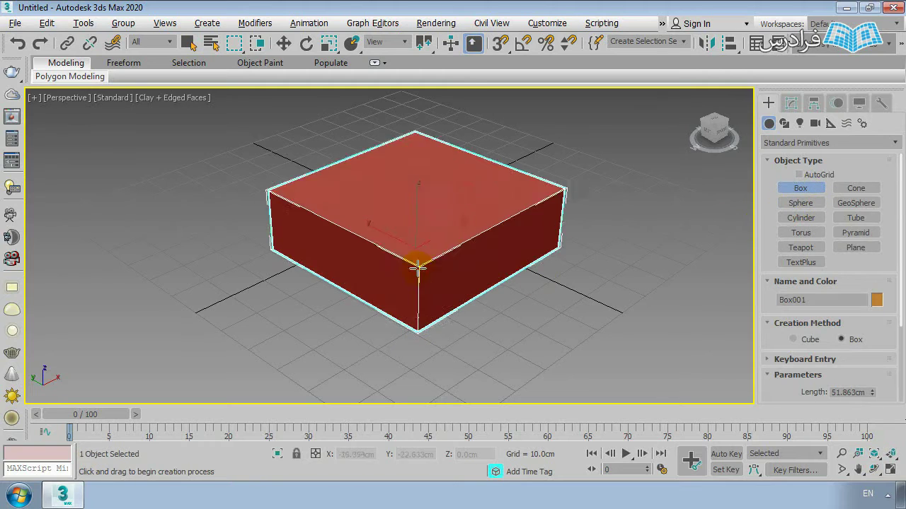
click(417, 233)
scroll(412, 287, down, 2)
key(r)
key(ctrl+d)
scroll(442, 262, up, 1)
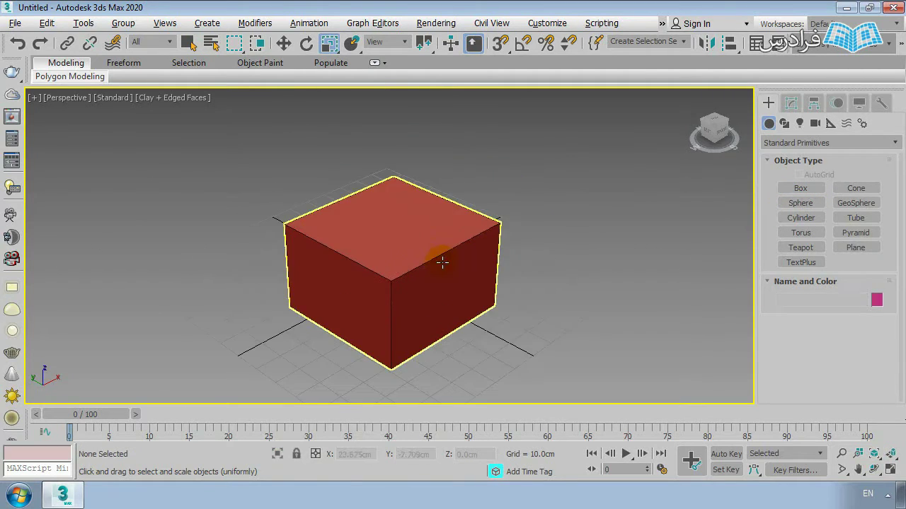
Step: Select the new box and show its editable creation parameters
click(421, 254)
click(584, 289)
click(427, 273)
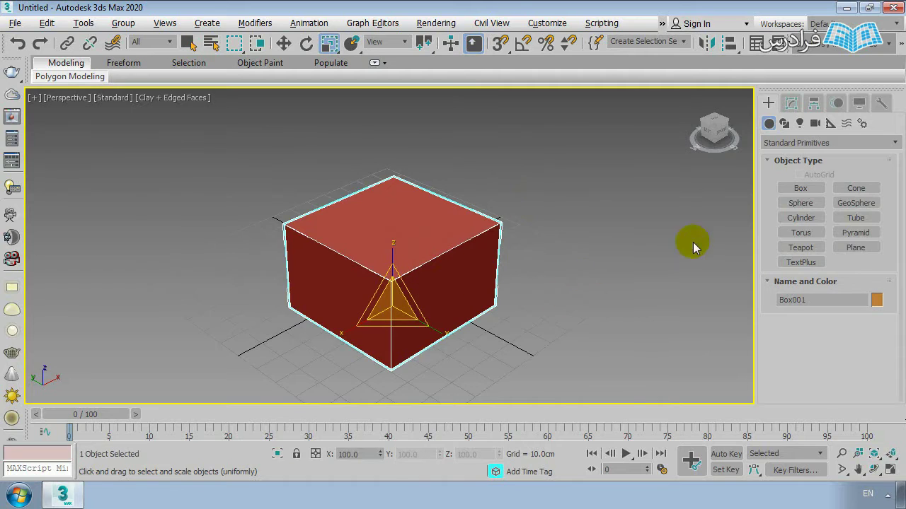
click(791, 104)
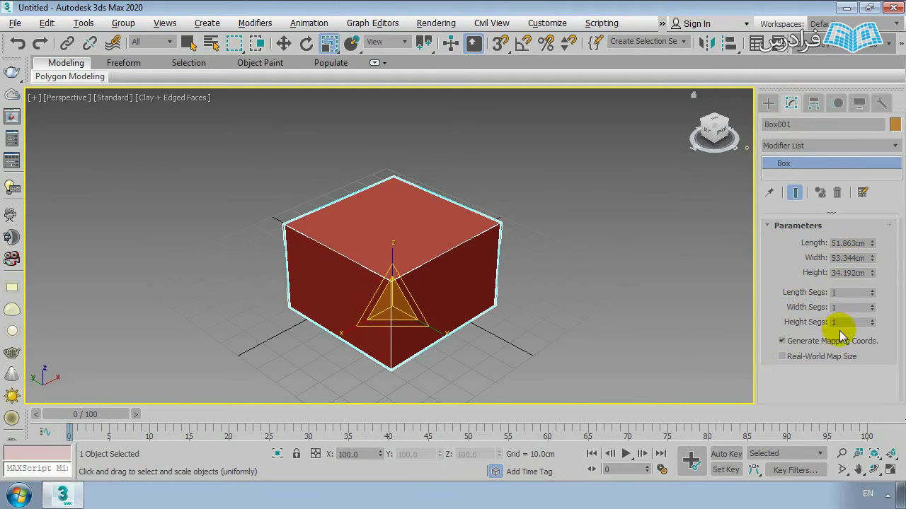
middle_drag(530, 276, 524, 262)
scroll(481, 257, up, 3)
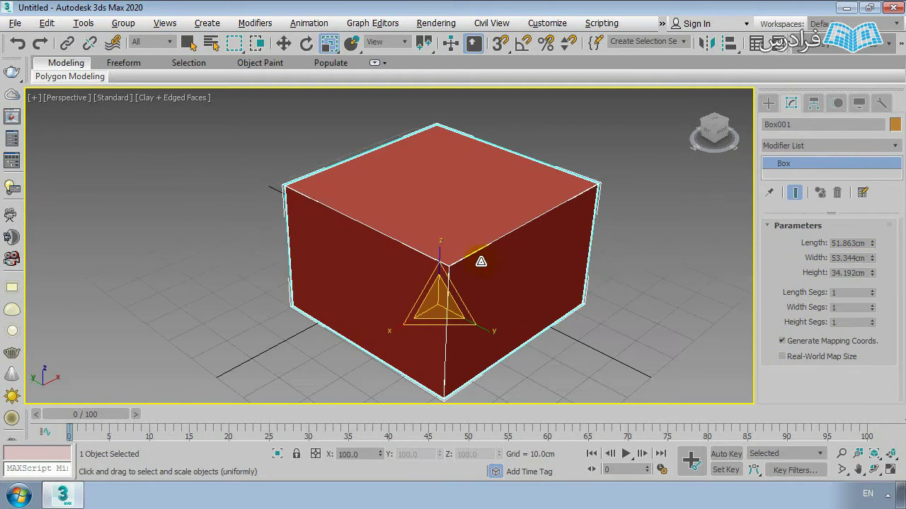
Step: Activate the Move tool in place of scaling and reselect the box
click(622, 268)
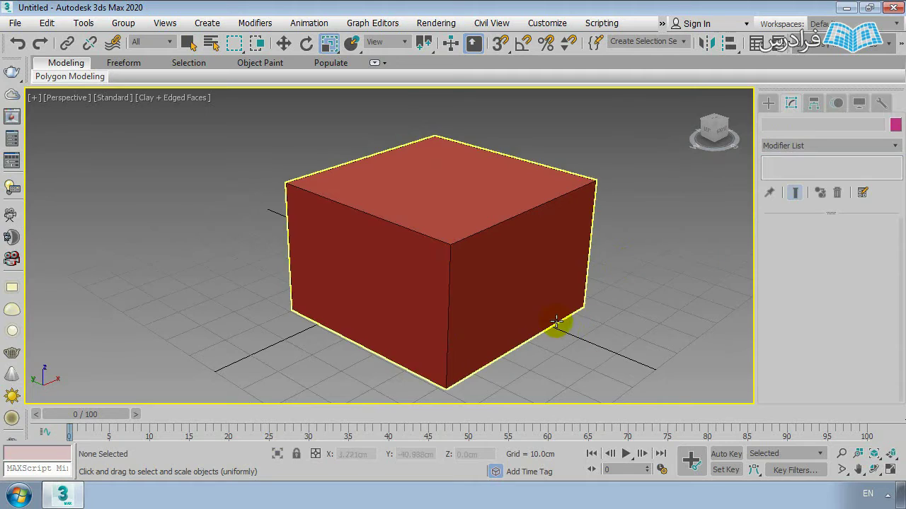
click(549, 282)
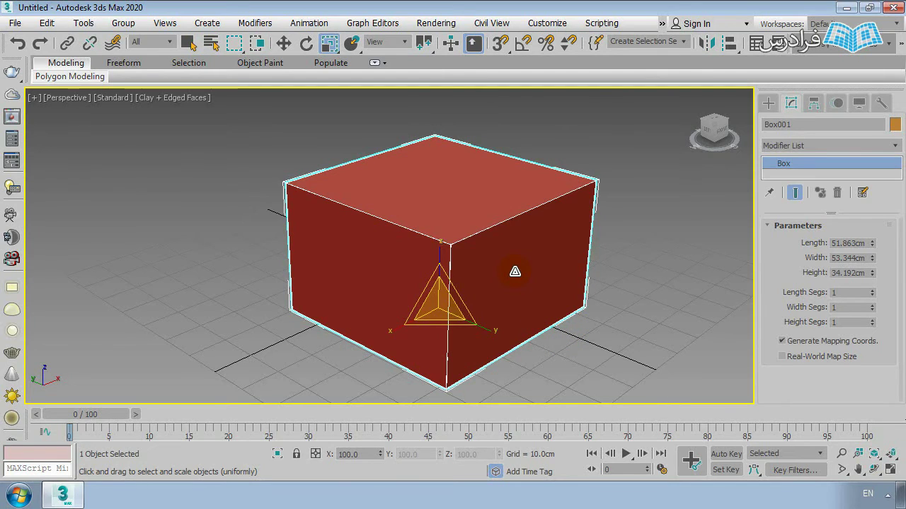
click(597, 339)
click(542, 289)
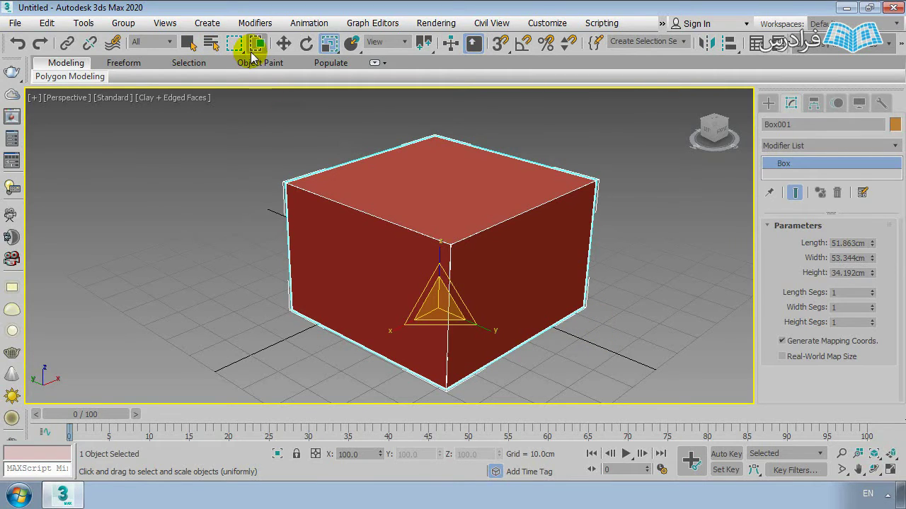
click(283, 43)
click(598, 346)
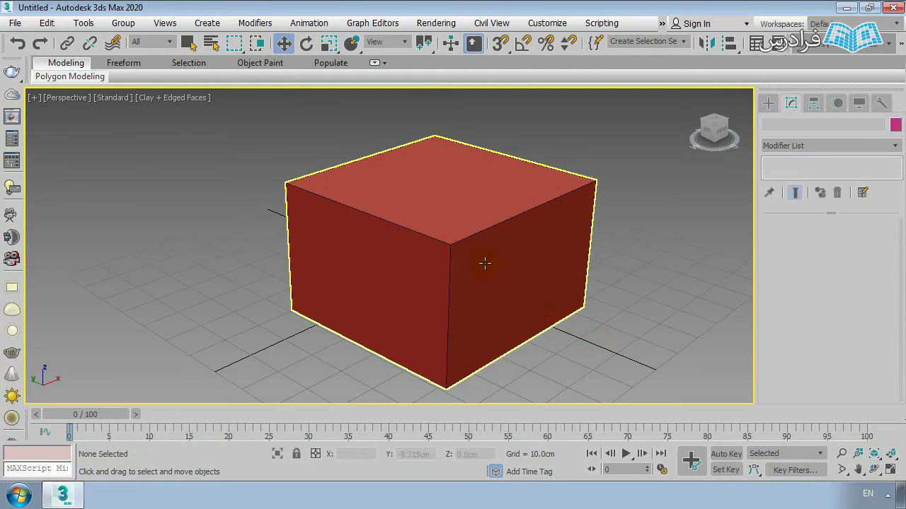
click(496, 301)
Step: Set the box's length segments to 5
alt+middle_drag(542, 283, 532, 281)
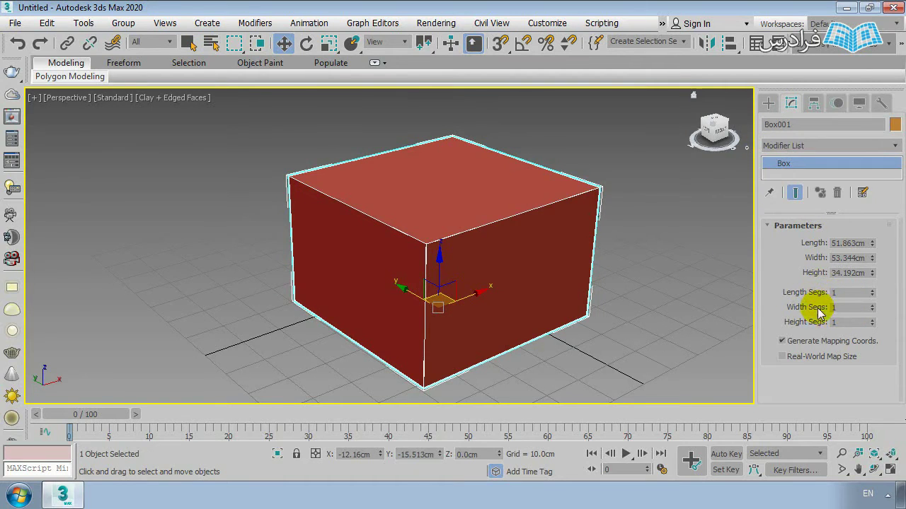
middle_drag(547, 305, 573, 293)
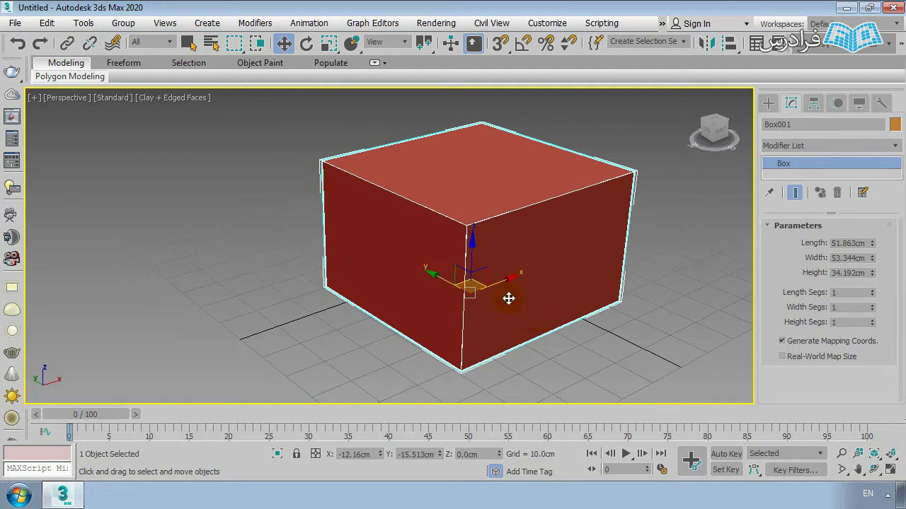
scroll(510, 298, up, 2)
scroll(492, 279, down, 2)
mouse_move(447, 282)
alt+middle_down()
mouse_move(595, 285)
mouse_move(487, 288)
mouse_move(461, 269)
mouse_move(434, 220)
mouse_move(491, 157)
mouse_move(431, 234)
mouse_move(436, 316)
mouse_move(438, 256)
mouse_move(433, 290)
mouse_move(433, 256)
mouse_move(410, 269)
mouse_move(352, 261)
mouse_move(477, 262)
mouse_move(463, 265)
mouse_move(458, 242)
mouse_move(451, 267)
alt+middle_up()
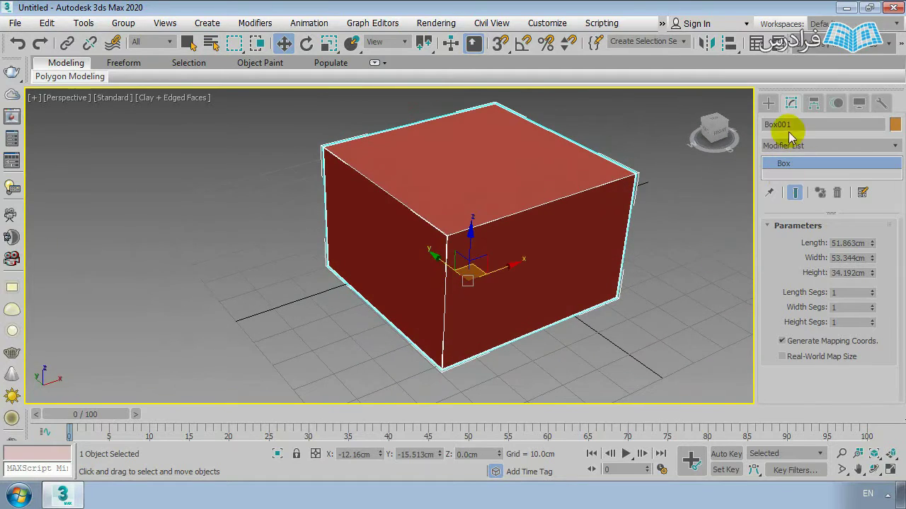
alt+middle_drag(478, 306, 495, 295)
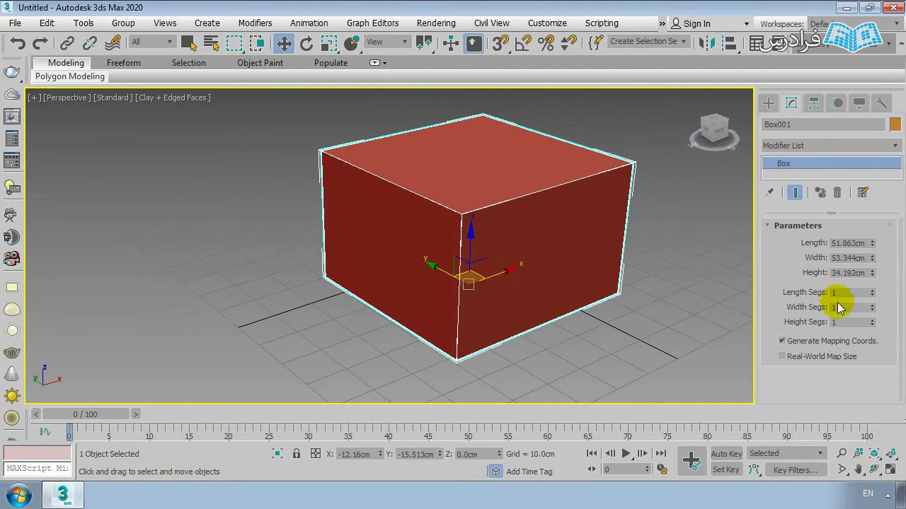
click(873, 290)
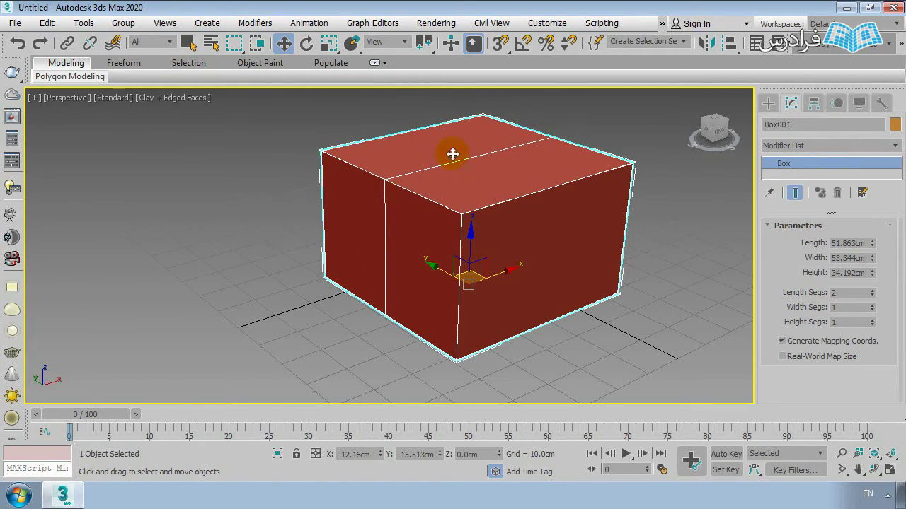
click(871, 289)
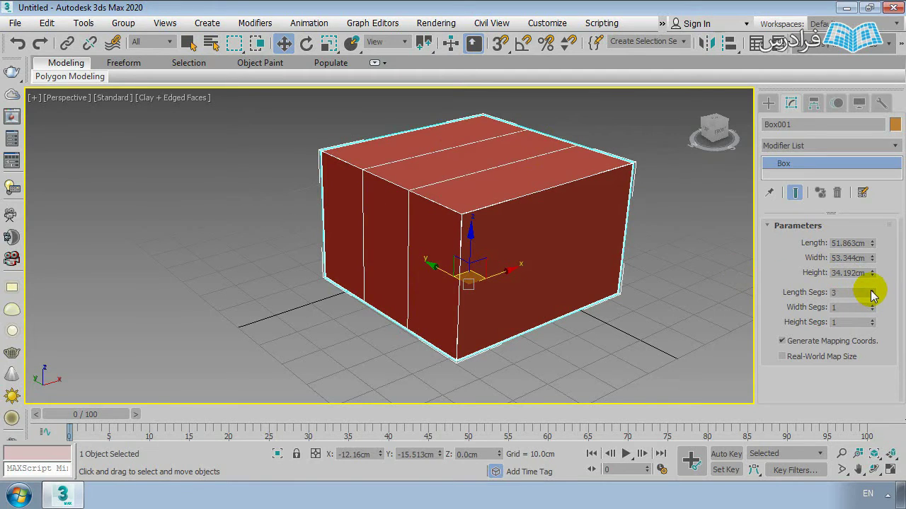
click(872, 290)
click(872, 289)
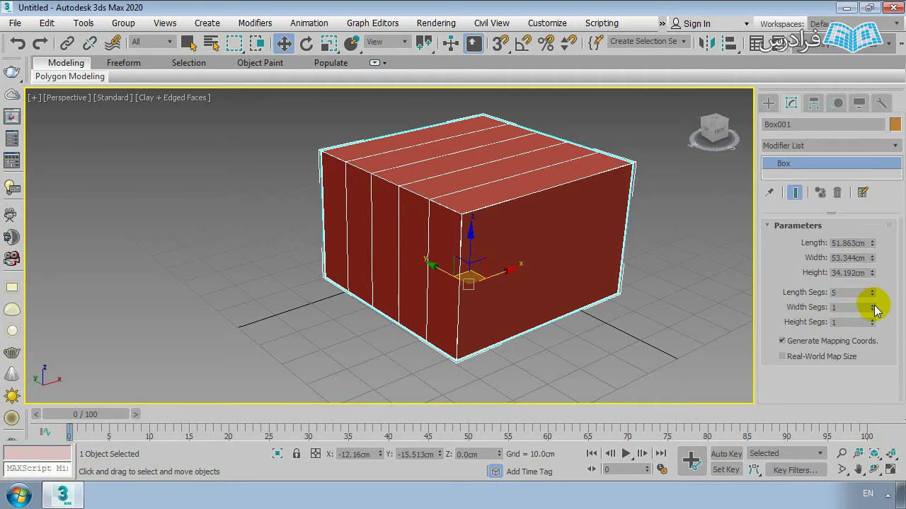
Step: Set the box's width segments to 5
click(872, 304)
click(871, 304)
click(871, 304)
click(872, 304)
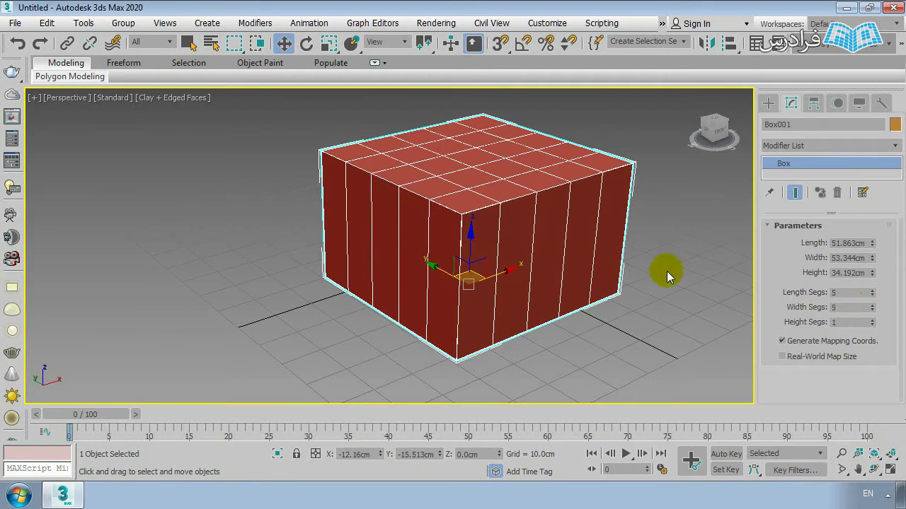
Step: Inspect the segment divisions on the box's top and sides and raise its height segments to 3
alt+middle_drag(576, 241, 491, 275)
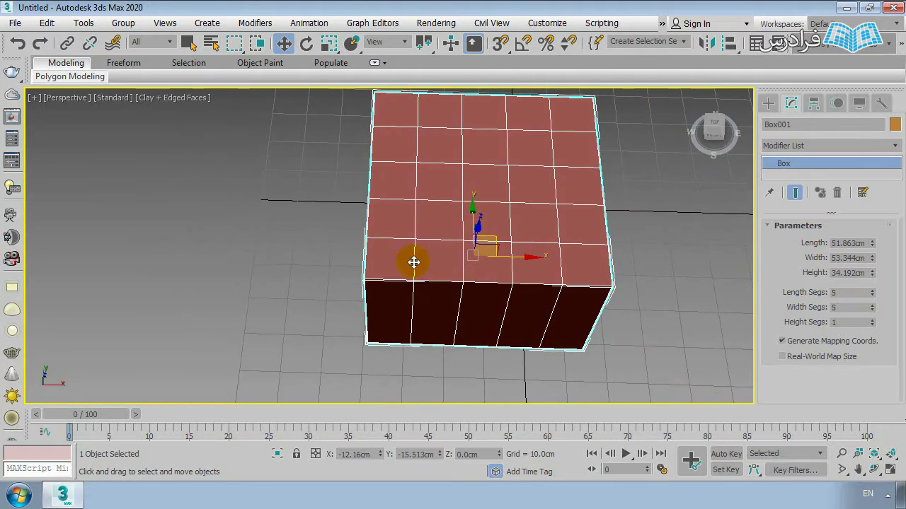
alt+middle_drag(414, 262, 521, 234)
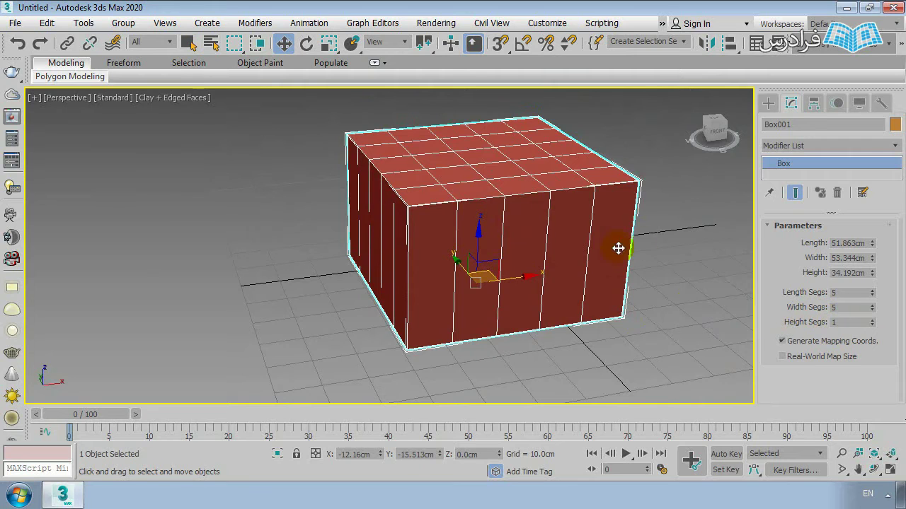
alt+middle_drag(401, 259, 376, 242)
click(873, 320)
click(873, 320)
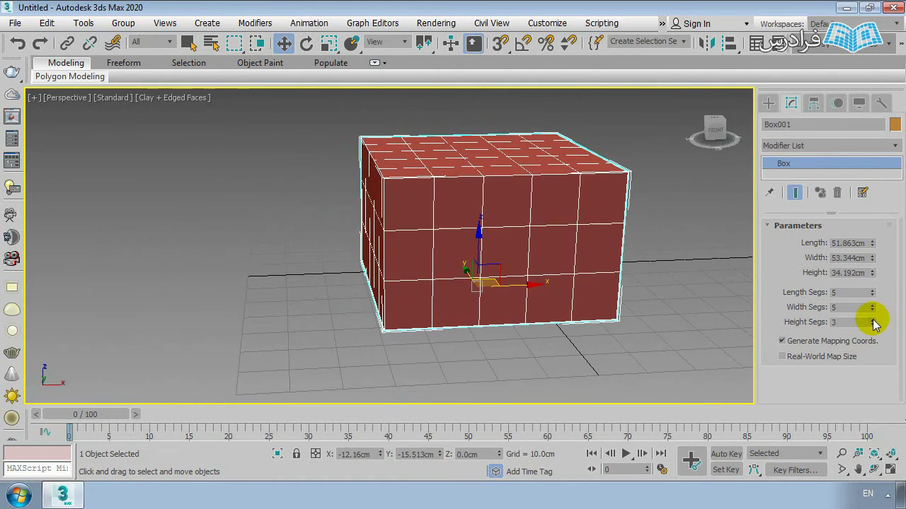
Step: Set the box's height segments to 5 and deselect the box to show its edges
click(873, 320)
click(872, 320)
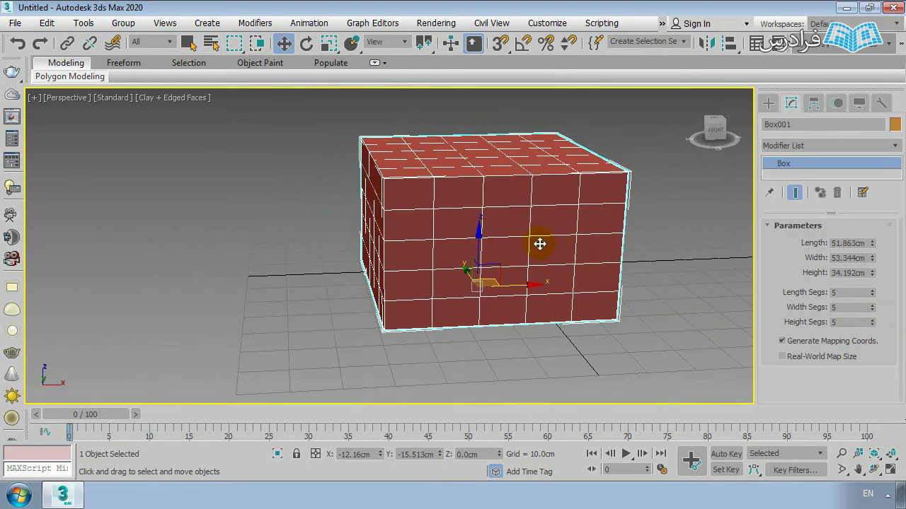
alt+middle_drag(539, 244, 748, 192)
click(769, 103)
click(659, 262)
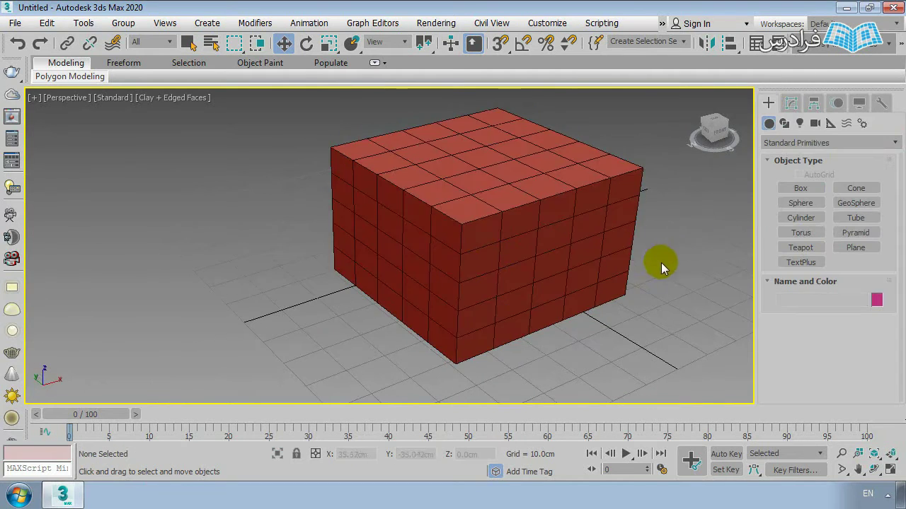
Step: Select the segmented box and convert it to an Editable Poly
scroll(641, 266, down, 3)
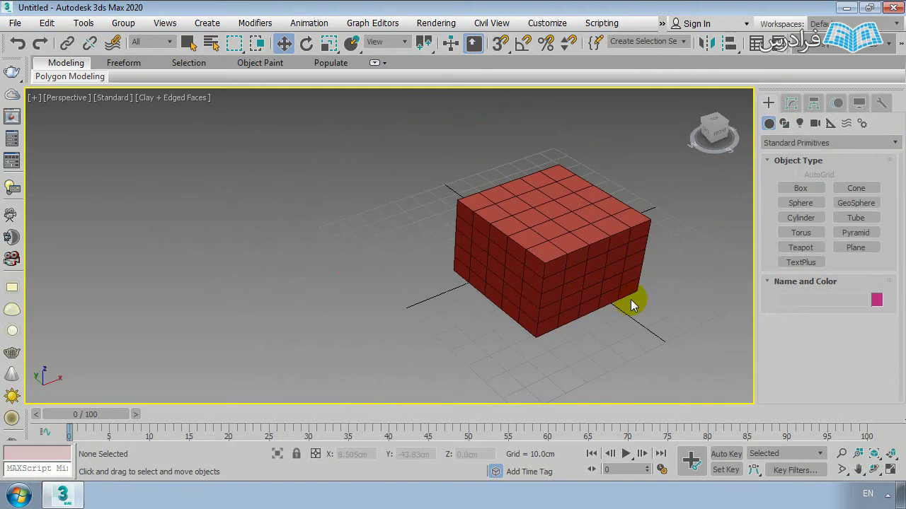
scroll(608, 322, up, 3)
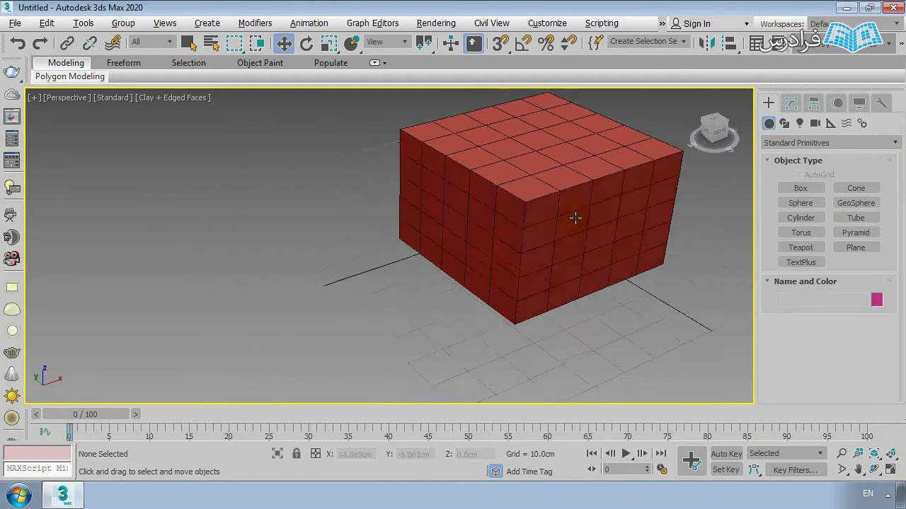
alt+middle_drag(576, 218, 535, 268)
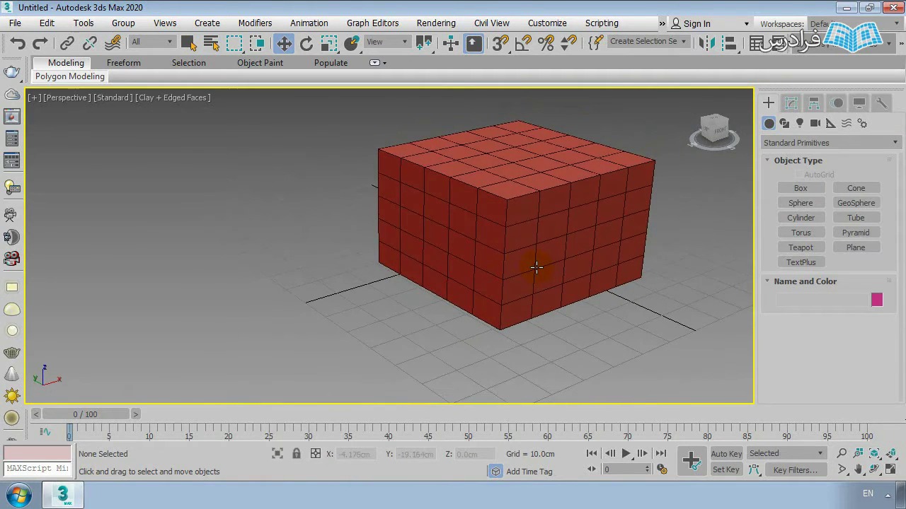
scroll(489, 266, up, 2)
scroll(490, 266, down, 2)
click(501, 268)
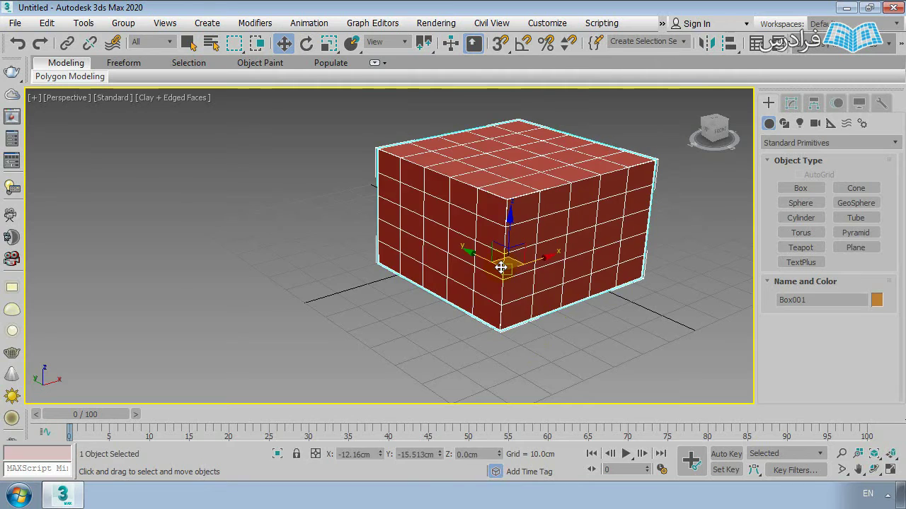
right_click(453, 214)
mouse_move(488, 362)
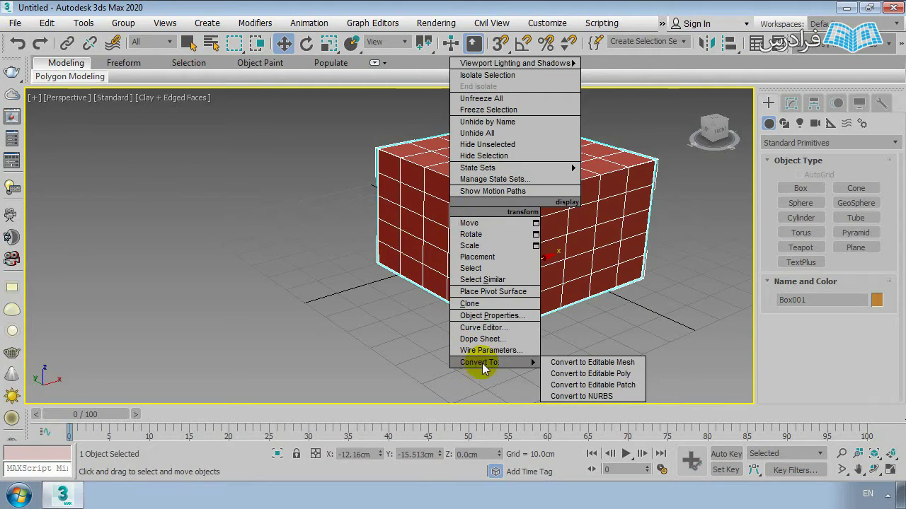
click(573, 373)
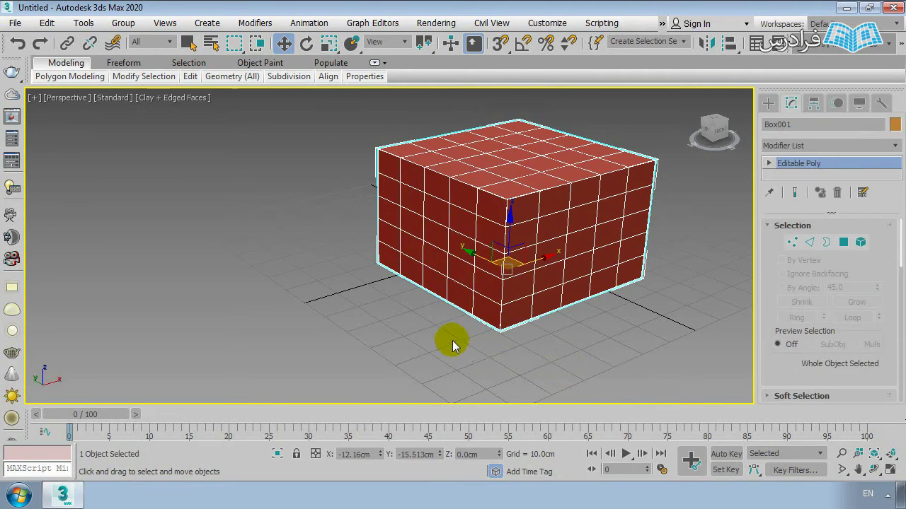
Step: Try the Polygon and Vertex sub-object levels, select all of the segmented box's vertices and examine them from several angles
click(844, 242)
alt+middle_drag(498, 220, 453, 212)
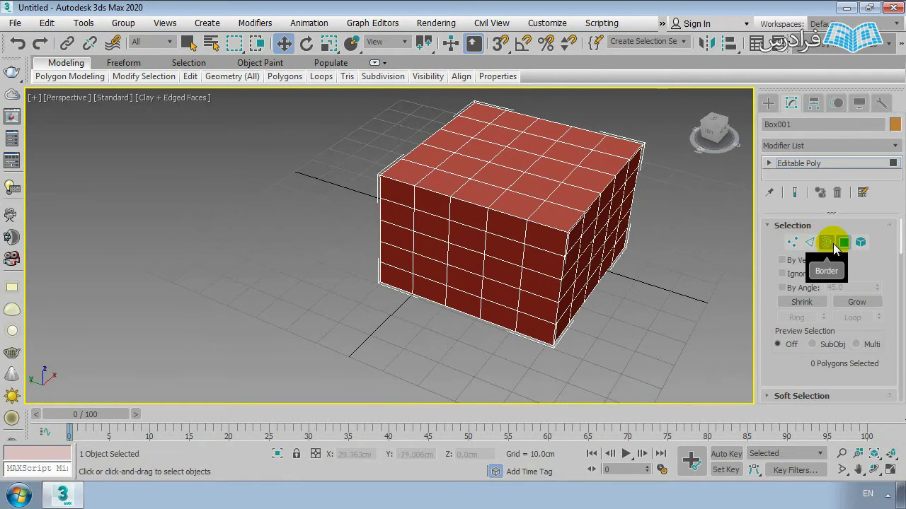
click(792, 242)
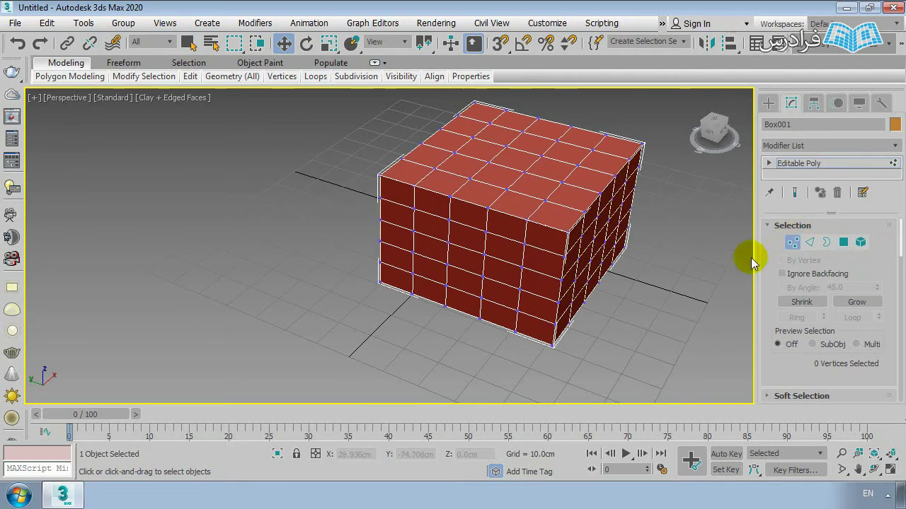
alt+middle_drag(521, 243, 556, 263)
scroll(582, 304, down, 4)
drag(587, 311, 456, 205)
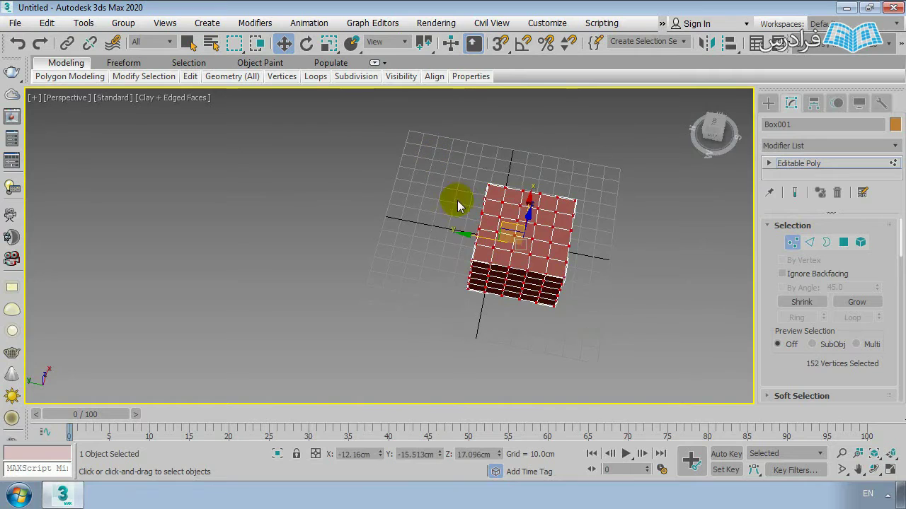
alt+middle_drag(456, 205, 594, 263)
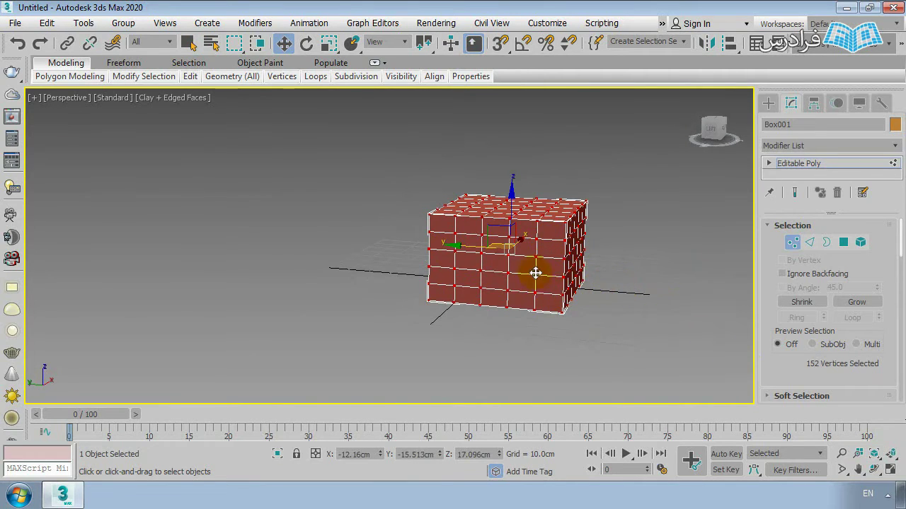
alt+middle_drag(536, 272, 507, 287)
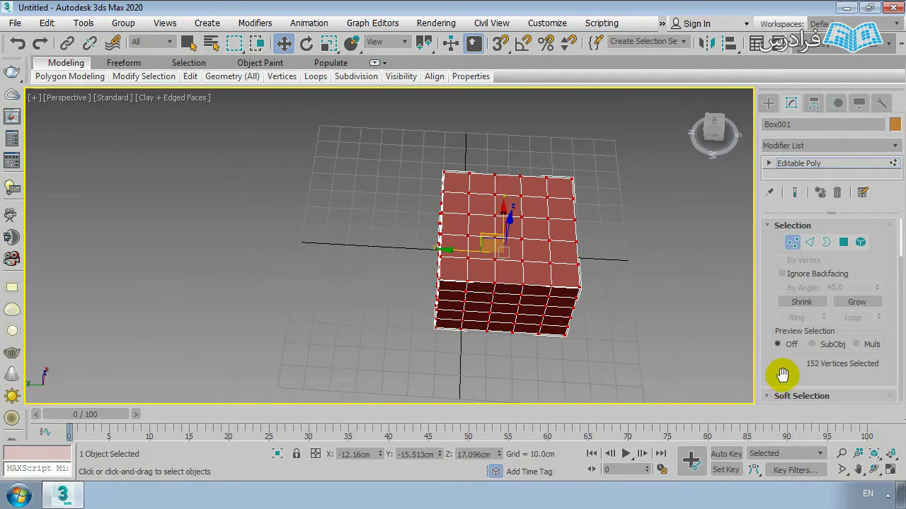
drag(784, 370, 817, 332)
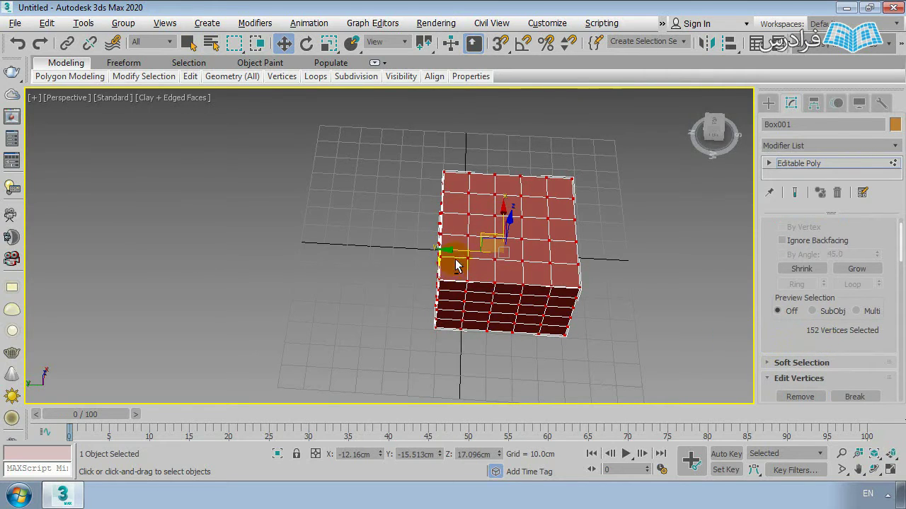
alt+middle_drag(455, 266, 440, 234)
Step: Draw a second box about 44 by 68 cm beside the first, with length, width and height segments set to 1
click(769, 102)
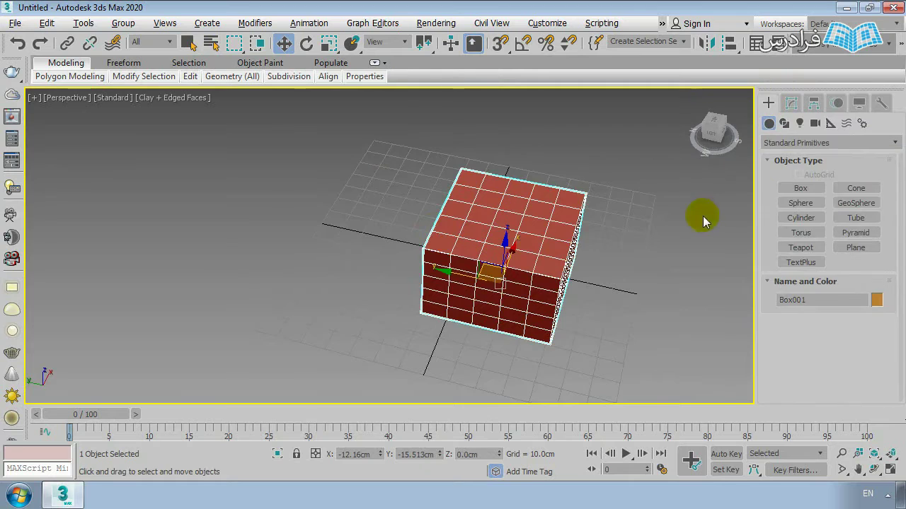
click(791, 188)
drag(784, 389, 786, 240)
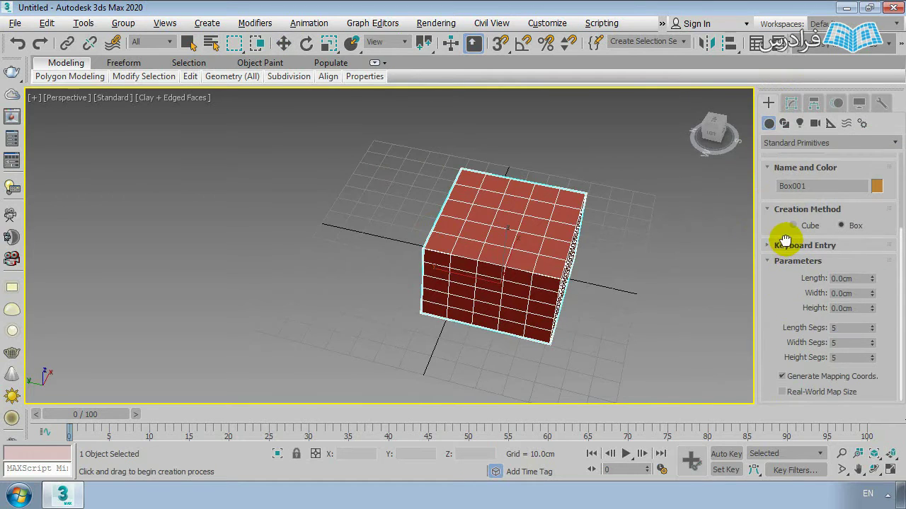
click(873, 331)
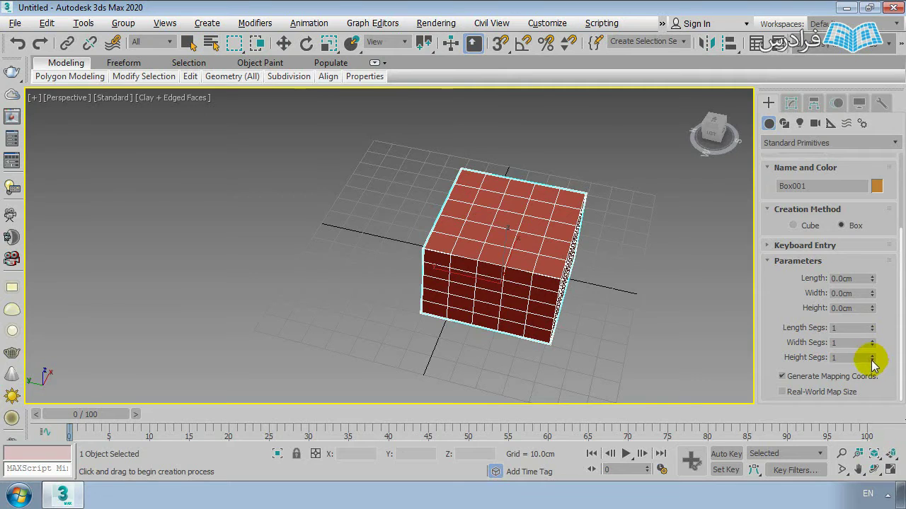
drag(330, 186, 362, 285)
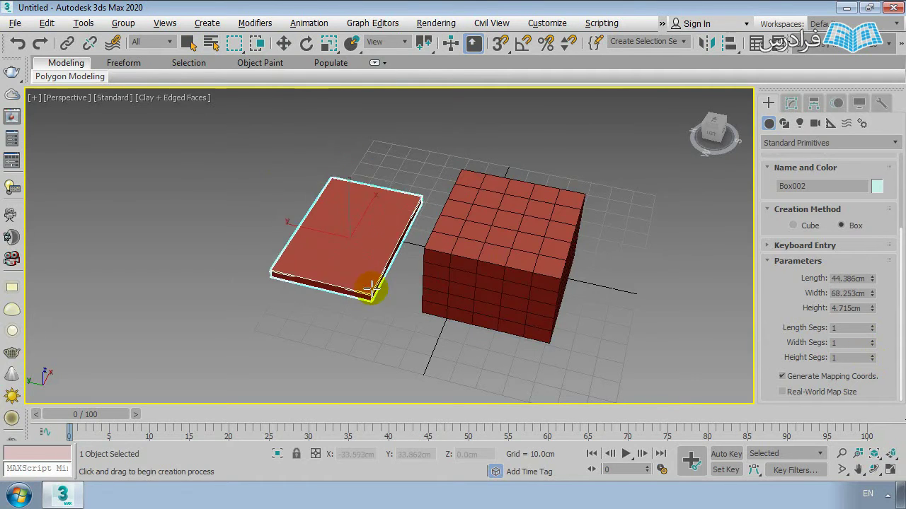
click(363, 222)
Step: Activate the Move tool and convert the second box to an Editable Poly
key(w)
alt+middle_drag(318, 255, 247, 247)
right_click(297, 219)
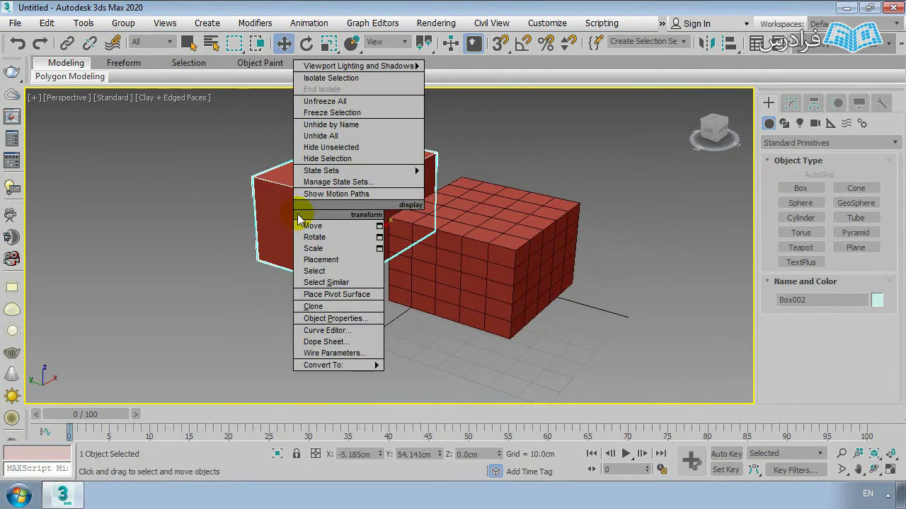
mouse_move(324, 365)
click(434, 373)
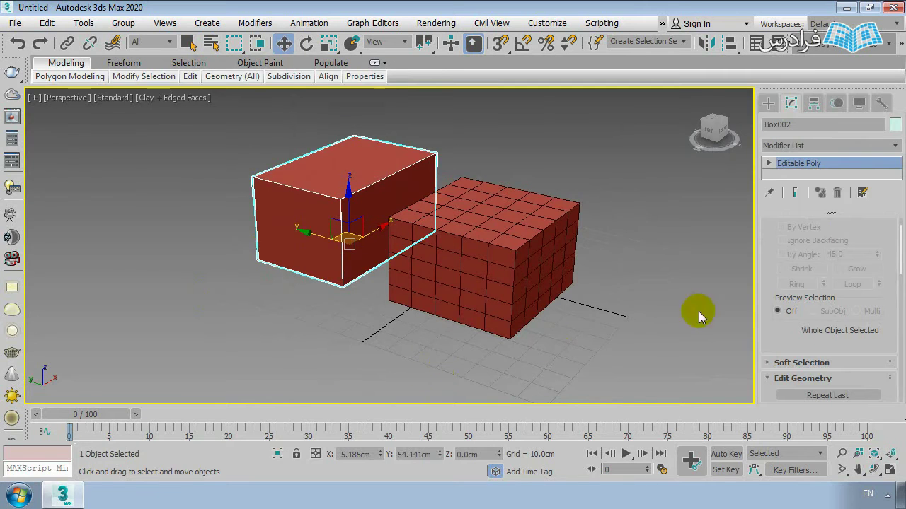
Step: Enter Vertex level on the second box and select all of its vertices to examine its vertex count
scroll(792, 327, up, 1)
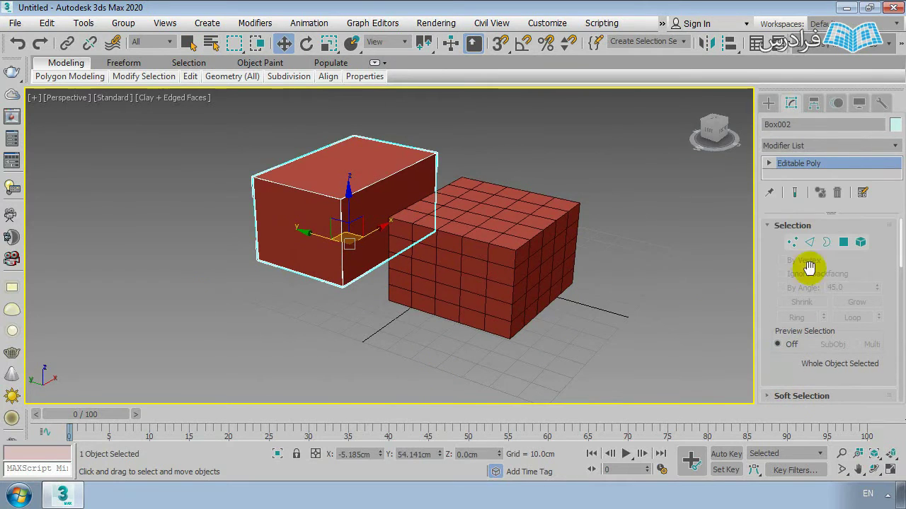
click(792, 242)
alt+middle_drag(516, 233, 406, 300)
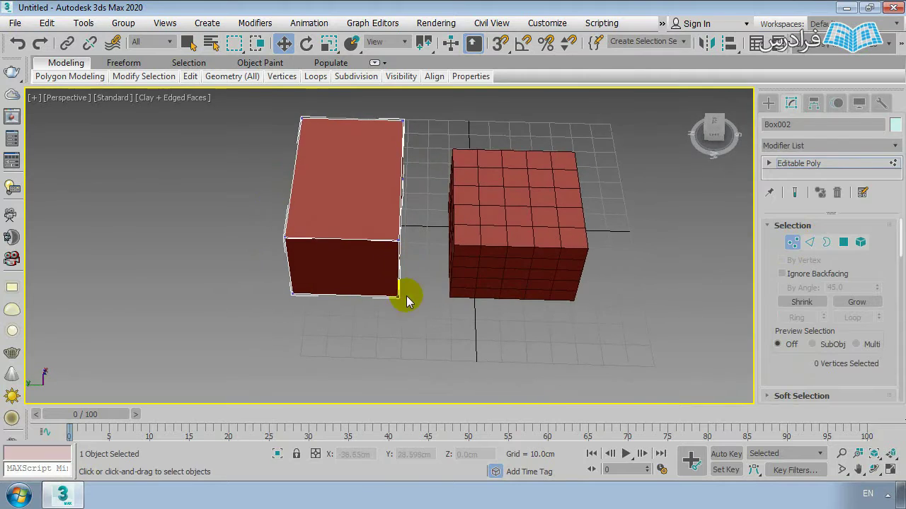
drag(352, 220, 259, 95)
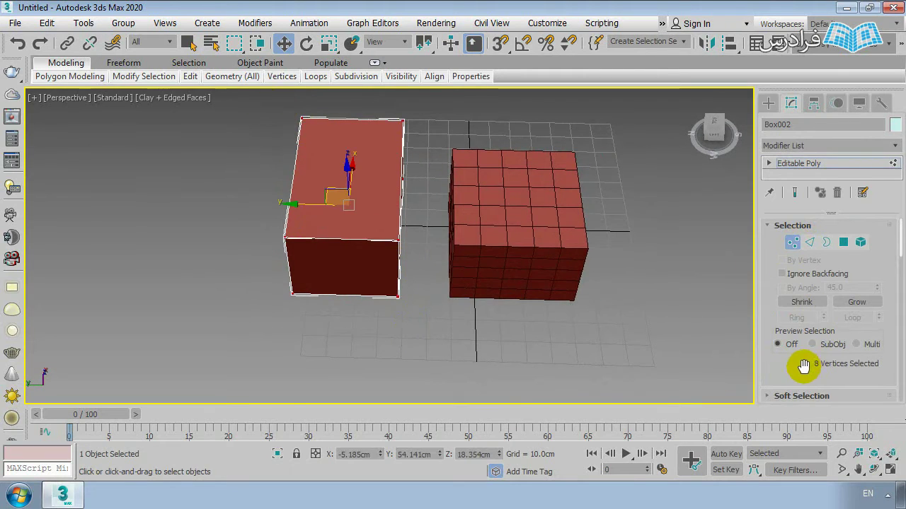
scroll(826, 349, down, 1)
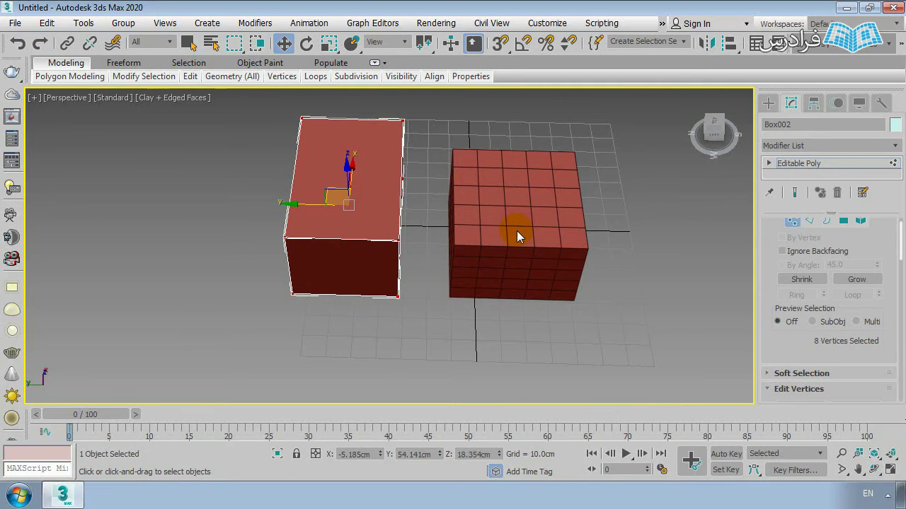
Step: Leave Vertex level and inspect the modify settings of the segmented box and the plain box in turn
click(769, 102)
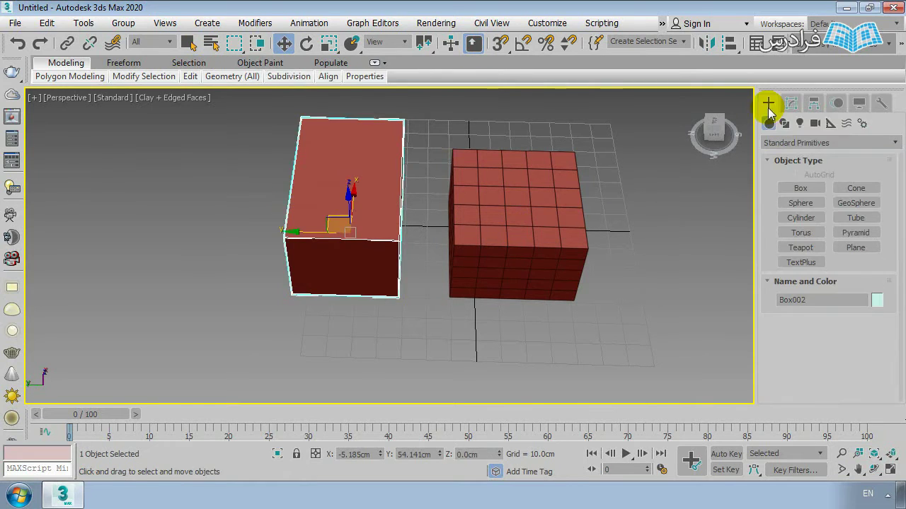
click(600, 248)
alt+middle_drag(601, 249, 566, 215)
click(488, 231)
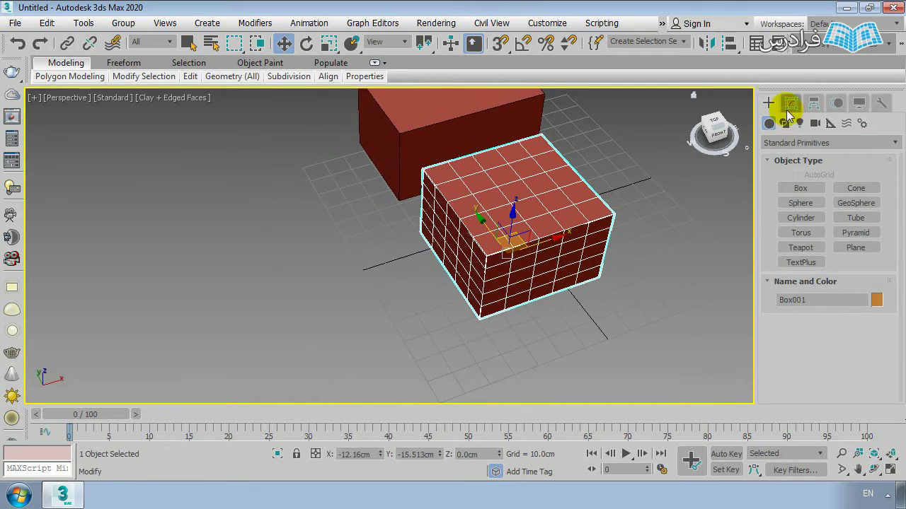
click(790, 104)
click(768, 104)
click(637, 216)
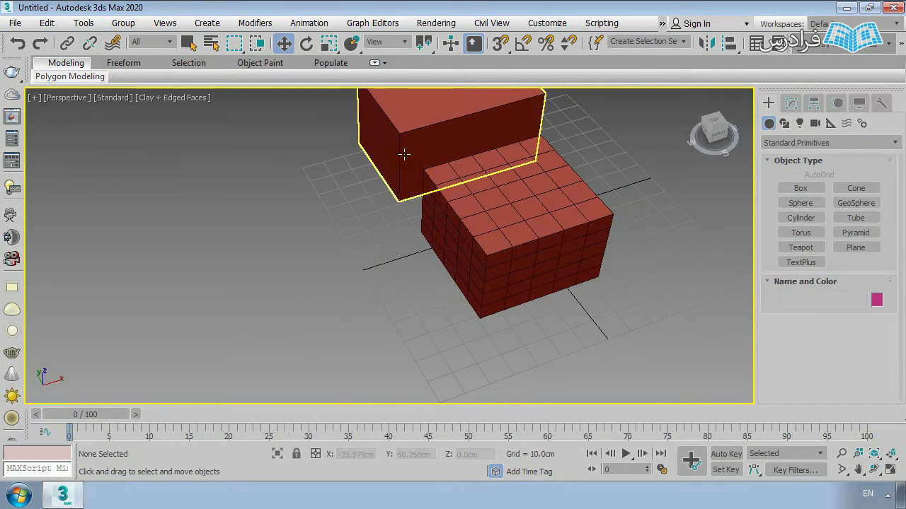
click(424, 150)
click(790, 104)
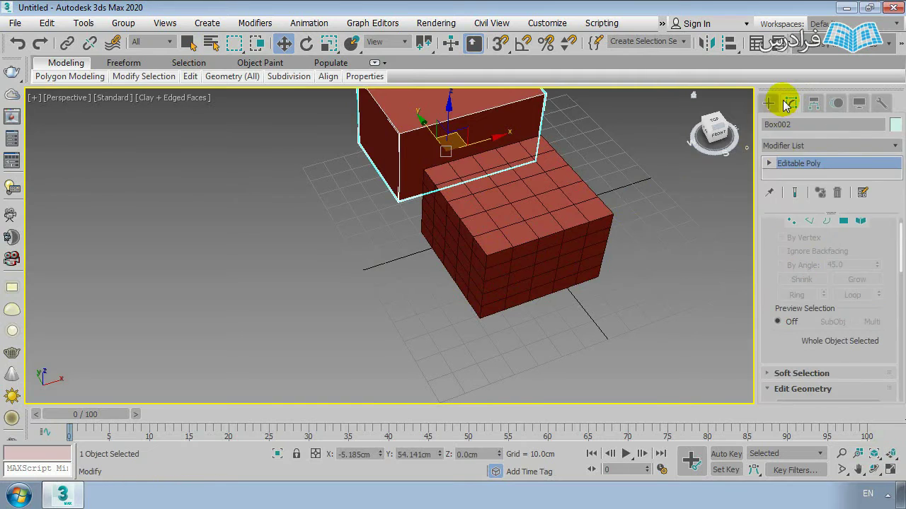
scroll(778, 334, up, 1)
click(674, 339)
Step: Draw a third box about 47 cm long, 36 cm wide and 37 cm high, end box creation and deselect it
click(768, 104)
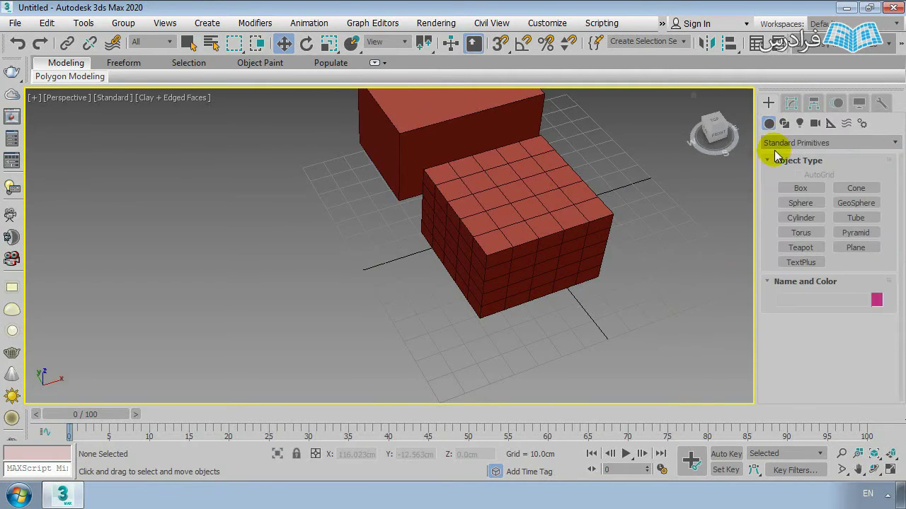
click(789, 187)
drag(657, 227, 653, 330)
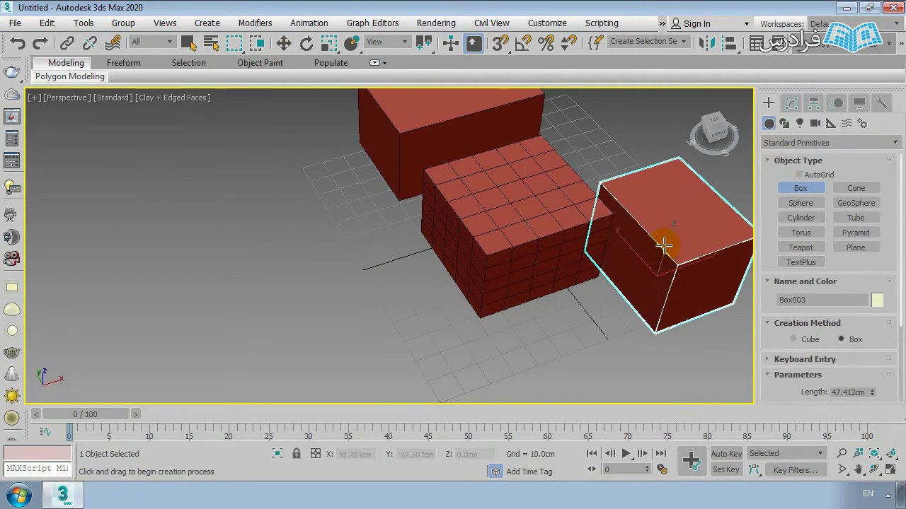
click(661, 243)
middle_drag(670, 323, 469, 198)
right_click(633, 350)
click(612, 352)
Step: Inspect the third box's size and segment parameters and compare them with the settings of the plain Editable Poly box
scroll(424, 253, down, 3)
alt+middle_drag(470, 155, 397, 194)
scroll(425, 206, up, 2)
click(455, 217)
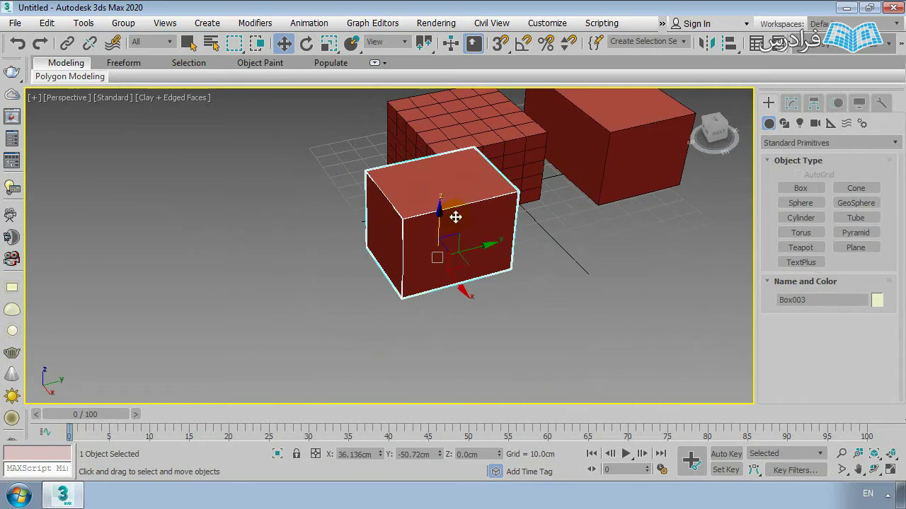
click(791, 104)
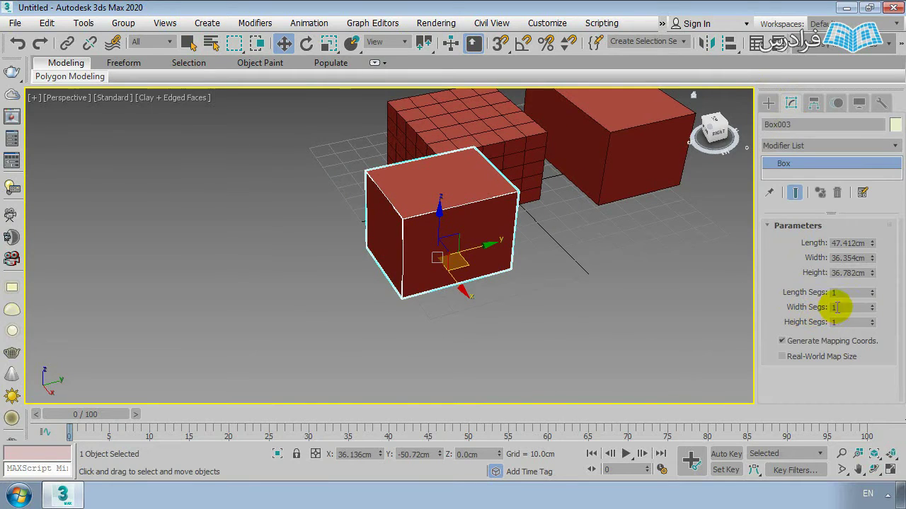
click(612, 239)
click(471, 232)
right_click(472, 232)
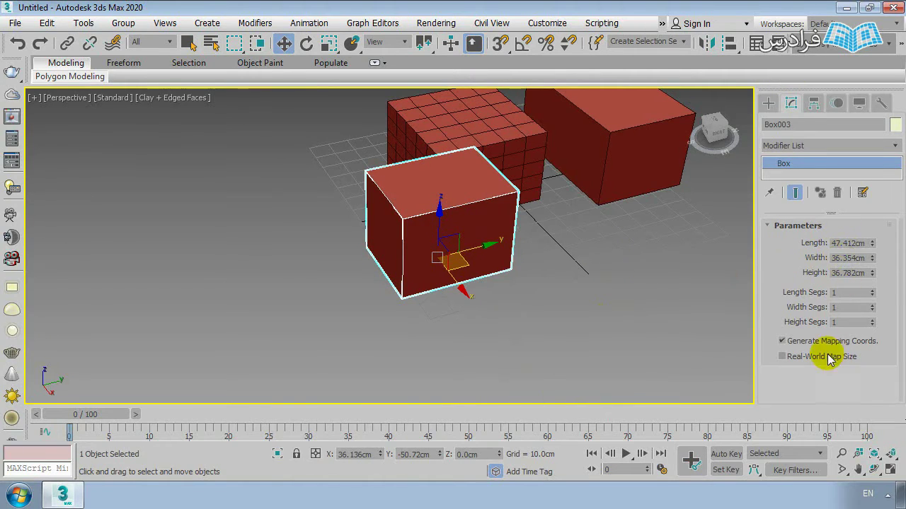
click(616, 282)
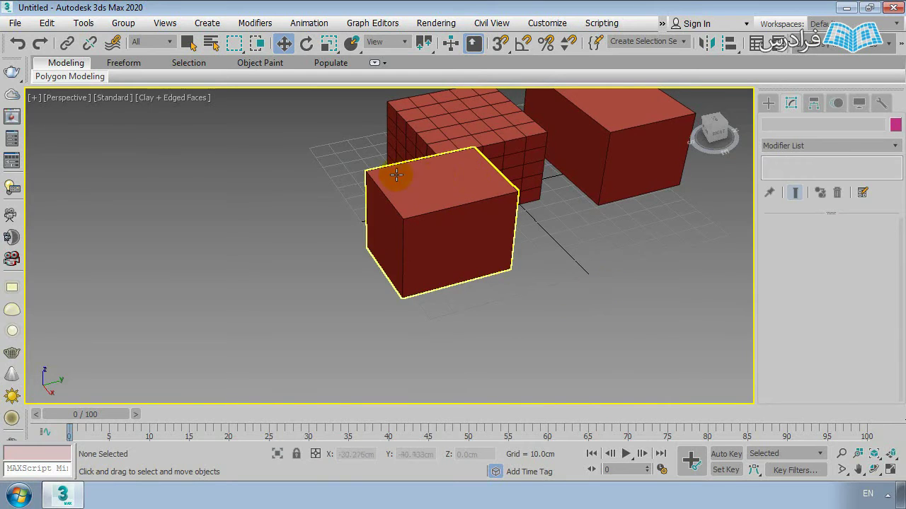
alt+middle_drag(396, 175, 283, 254)
click(283, 255)
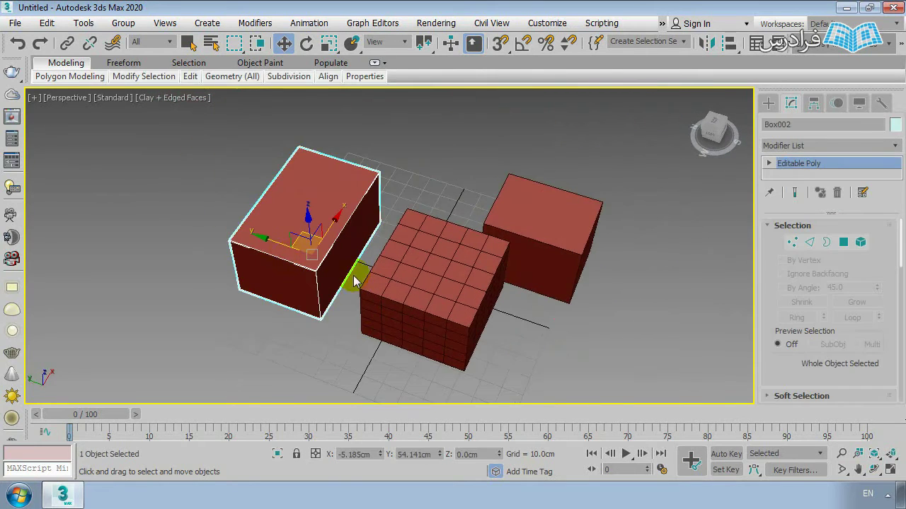
Step: Compare the segmented and plain Editable Poly boxes, and convert the third box to Editable Poly
click(409, 279)
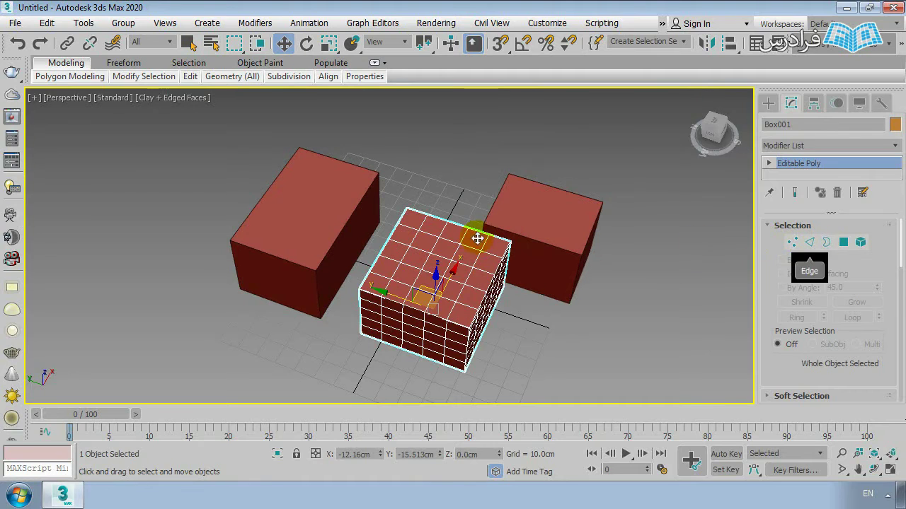
click(344, 199)
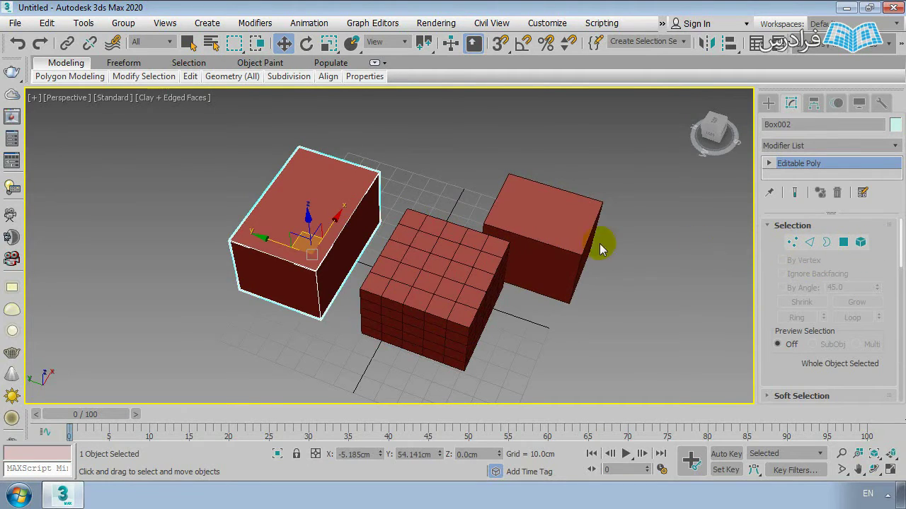
click(538, 229)
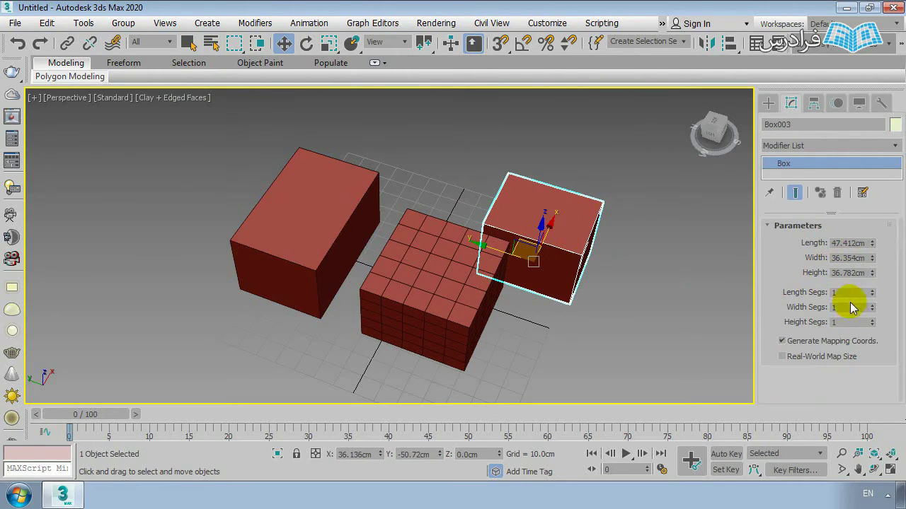
right_click(593, 233)
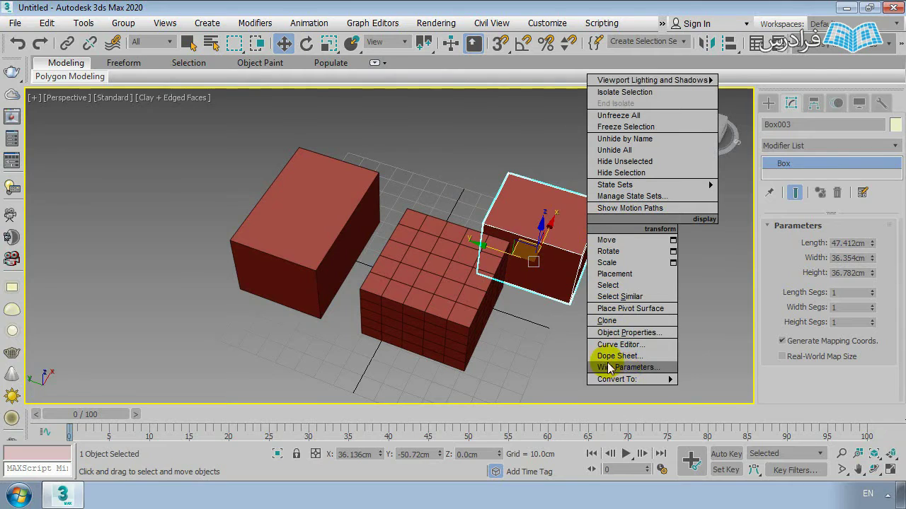
mouse_move(647, 380)
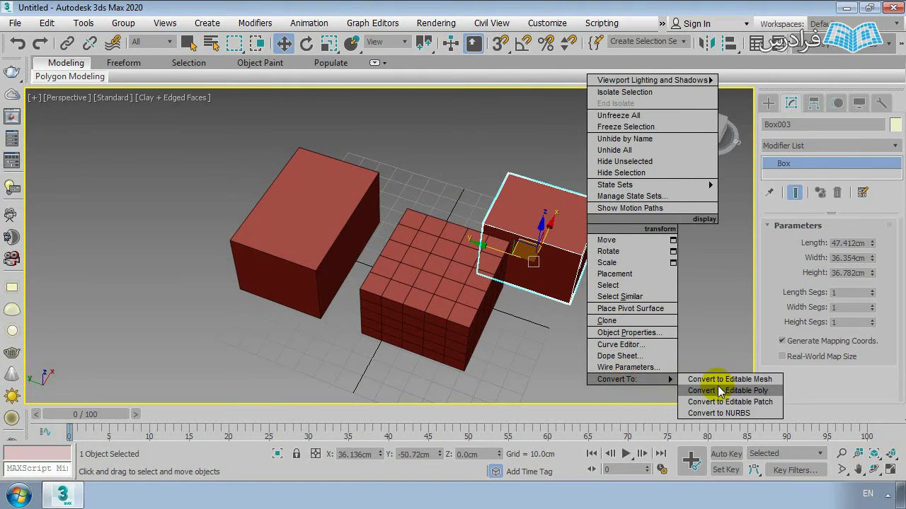
click(692, 391)
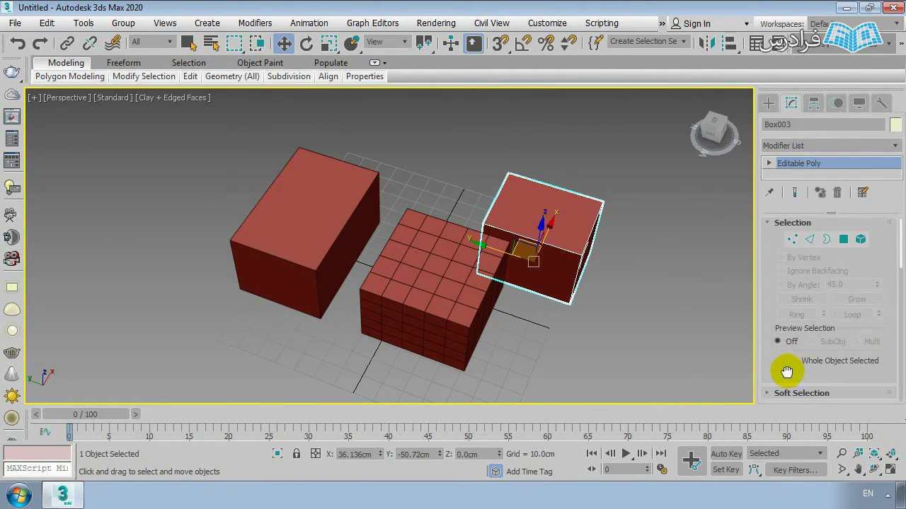
mouse_move(783, 370)
mouse_down()
mouse_move(786, 333)
mouse_move(790, 377)
mouse_up()
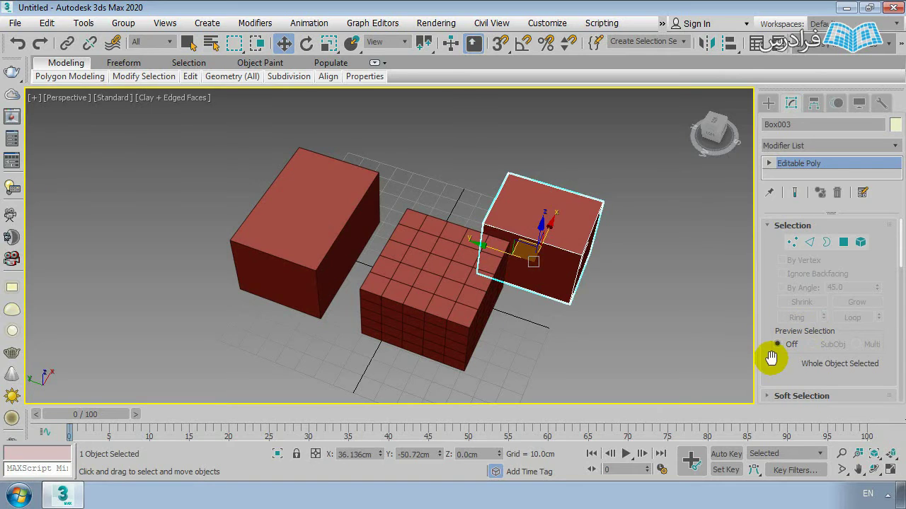
Step: Deselect the third box and draw a fourth box about 79 cm long beside the existing ones
click(769, 103)
click(663, 273)
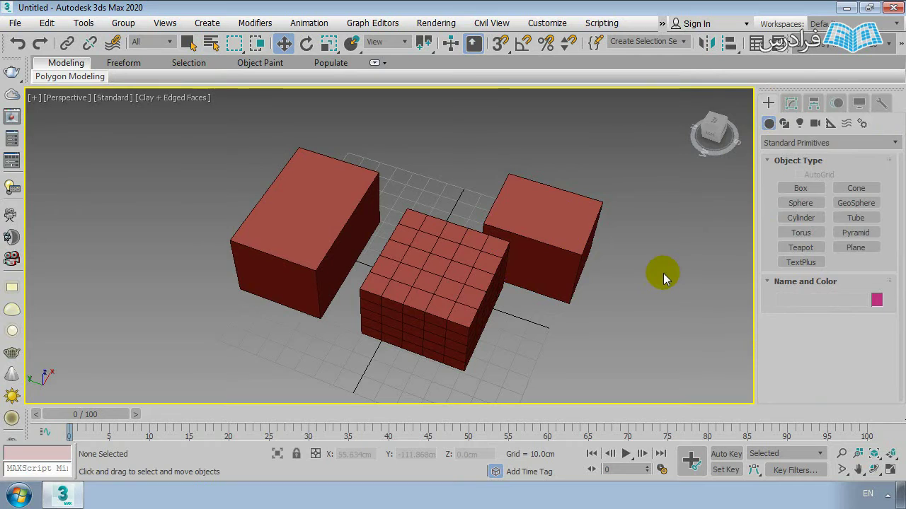
scroll(662, 273, down, 3)
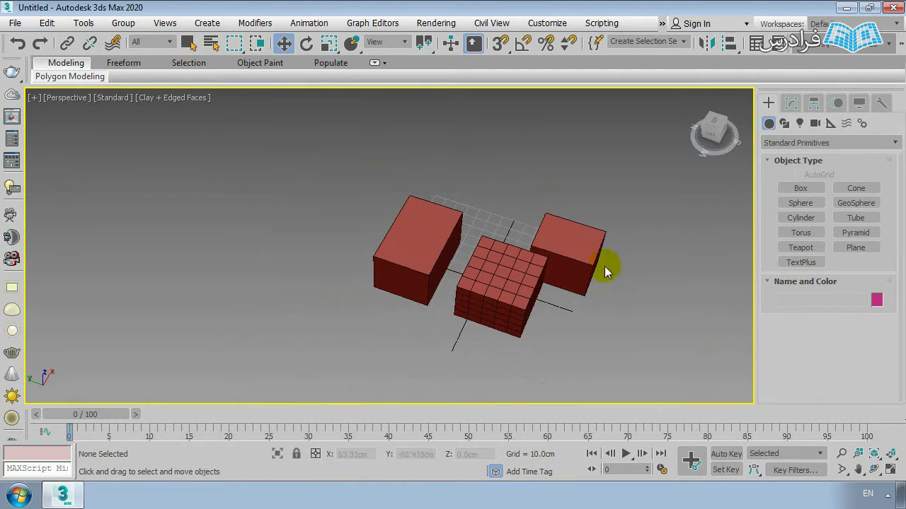
alt+middle_drag(605, 272, 525, 253)
click(801, 188)
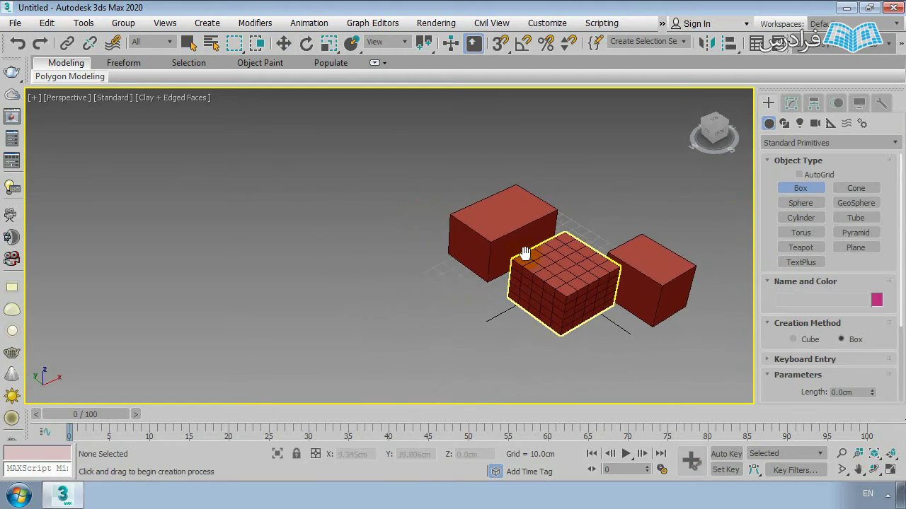
drag(426, 245, 422, 330)
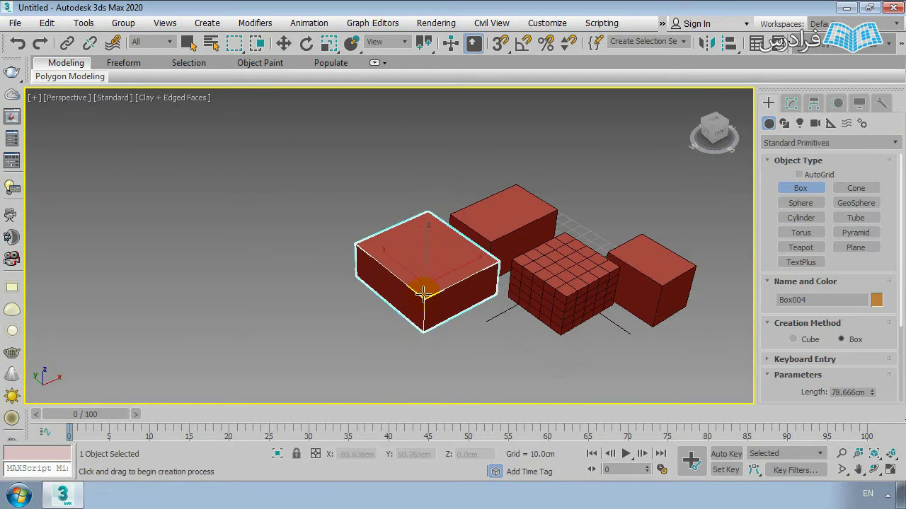
click(425, 286)
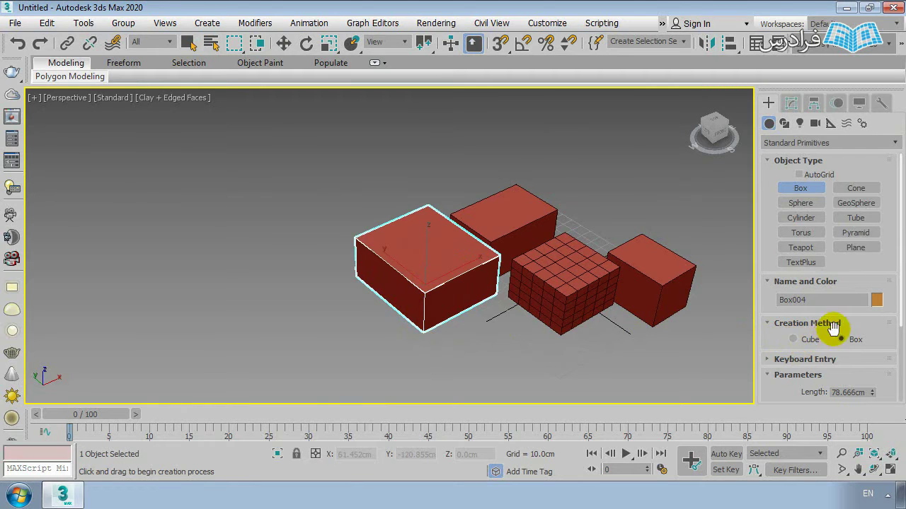
Step: Set the box creation method to Cube and draw a cube of about 27 cm in front of the fourth box
click(800, 340)
alt+middle_drag(612, 283, 566, 282)
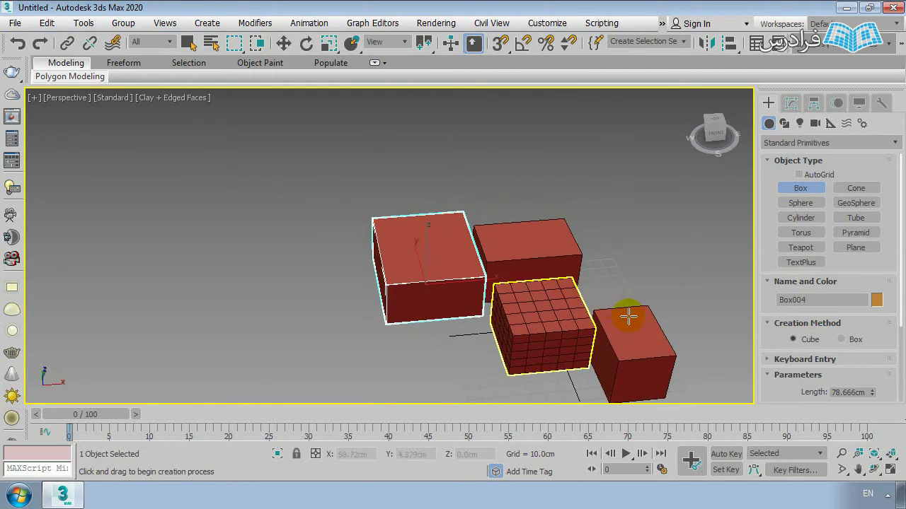
middle_drag(631, 314, 697, 287)
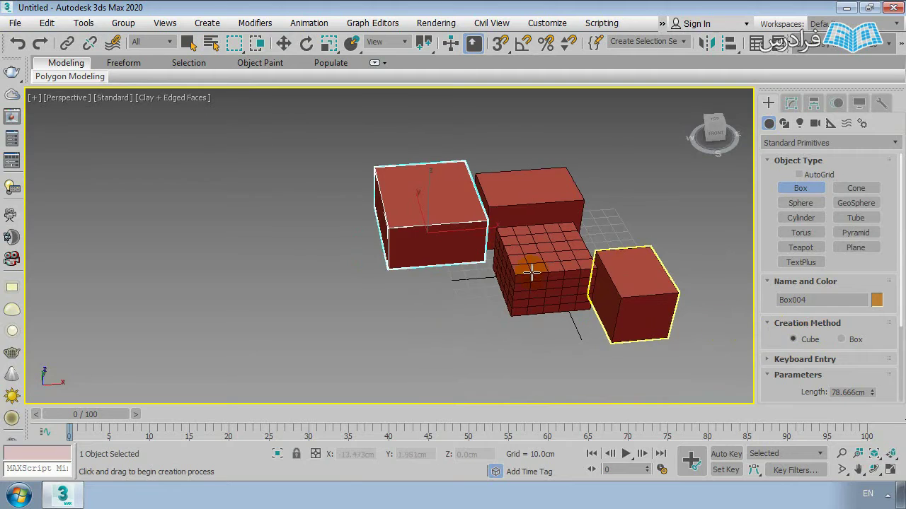
middle_drag(531, 272, 548, 254)
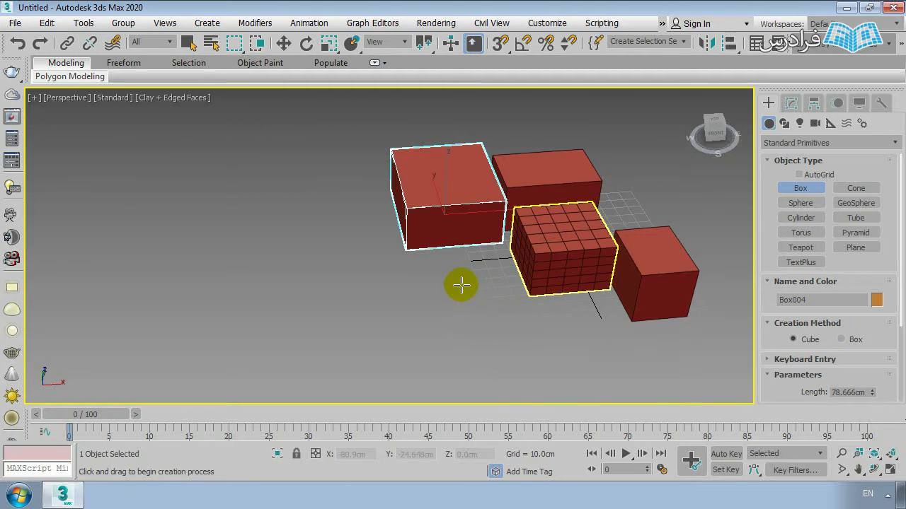
drag(460, 283, 460, 319)
mouse_move(474, 285)
mouse_down()
mouse_move(509, 324)
mouse_move(477, 274)
mouse_up()
Step: Draw another cube in front of the segmented box, end box creation and deselect it
click(792, 340)
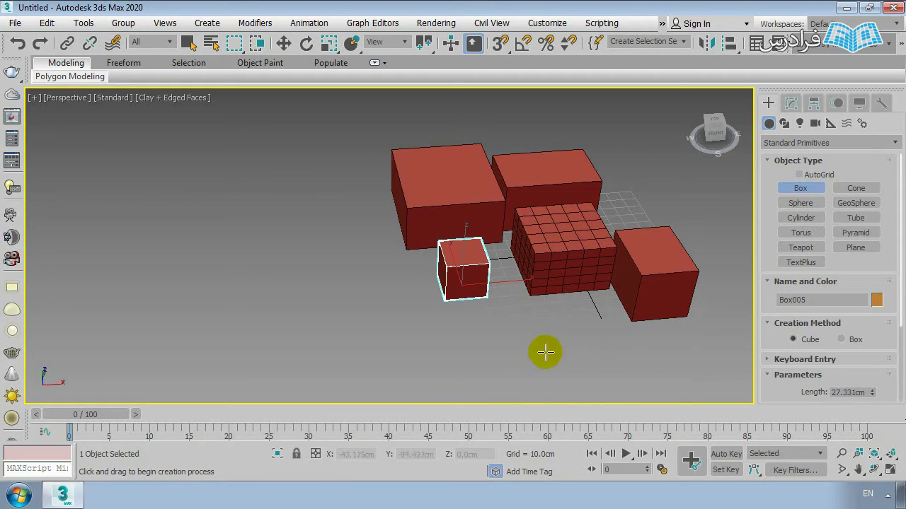
drag(527, 325, 534, 344)
key(w)
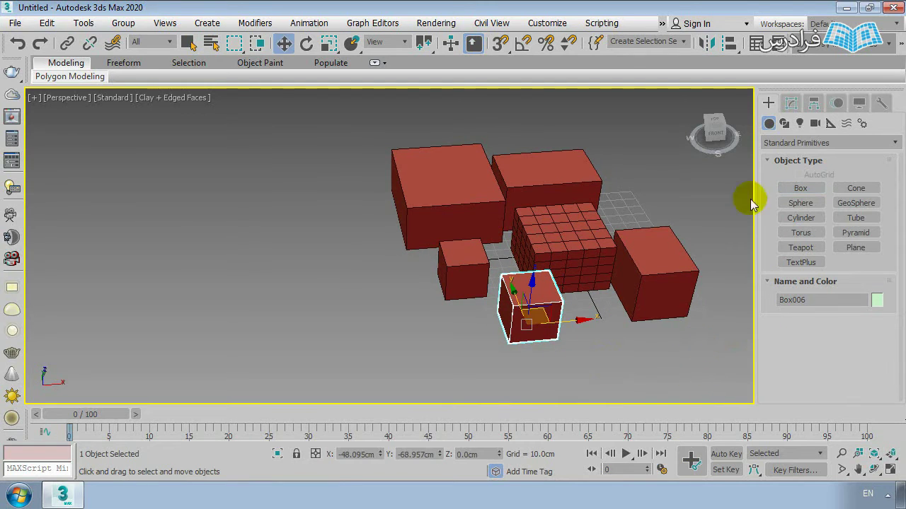
click(632, 346)
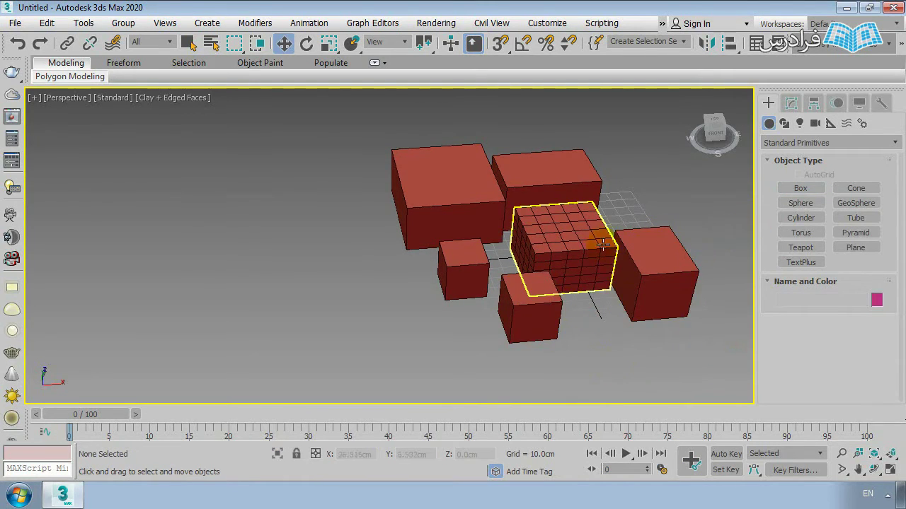
Step: Show all four viewports and activate the Left, Front and Top views in turn
scroll(522, 243, down, 8)
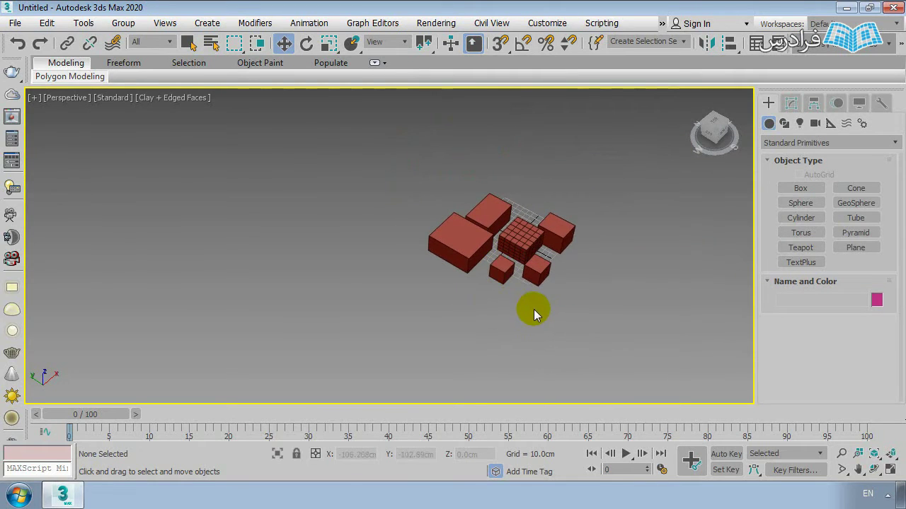
alt+middle_drag(511, 279, 509, 216)
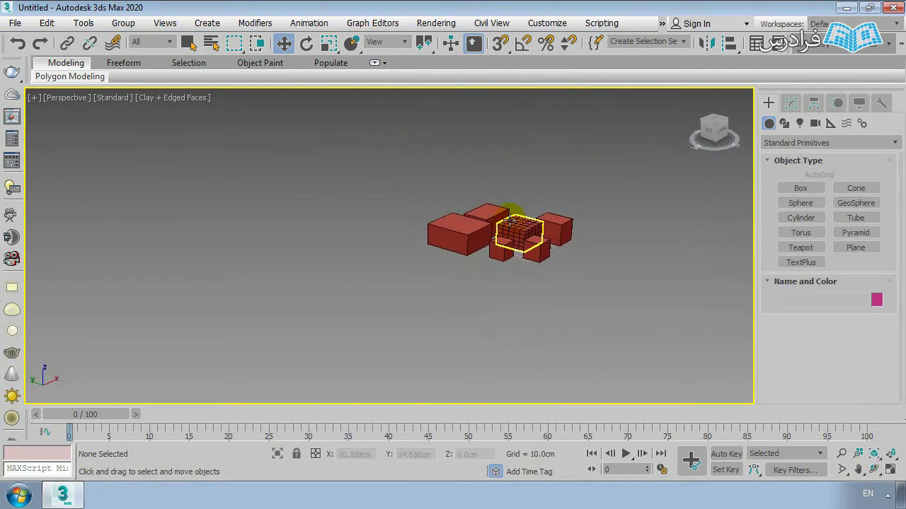
scroll(510, 219, up, 3)
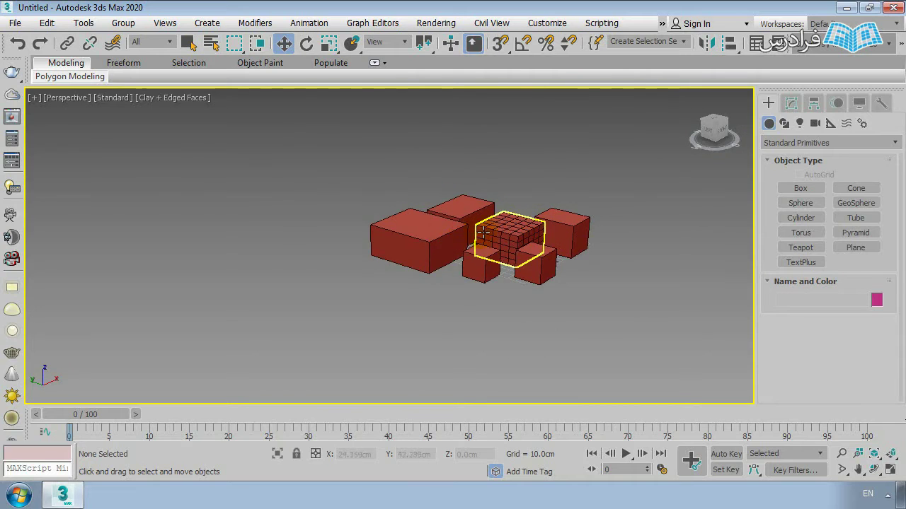
scroll(467, 235, up, 2)
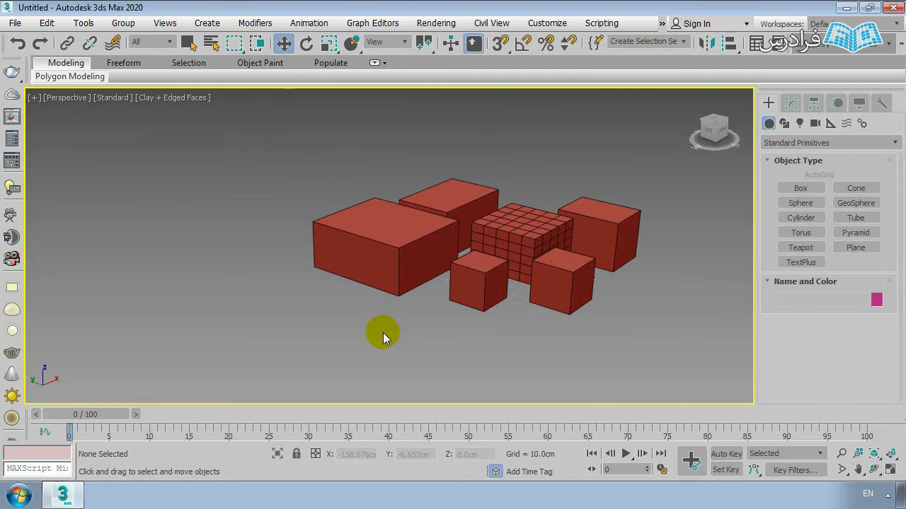
key(alt+w)
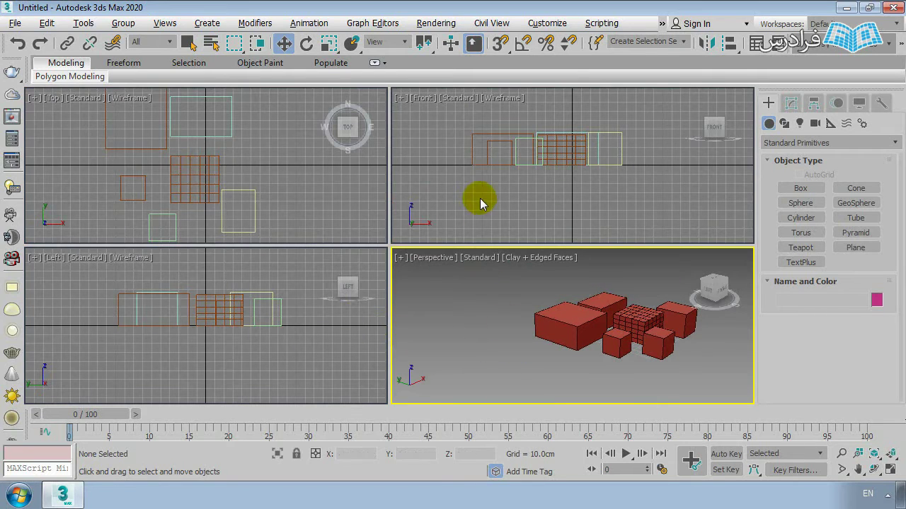
click(323, 240)
click(289, 269)
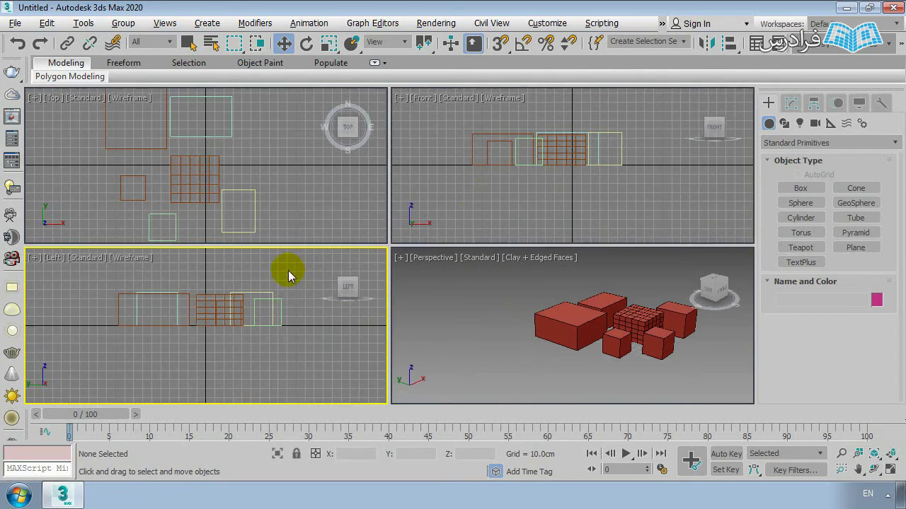
click(421, 179)
click(138, 181)
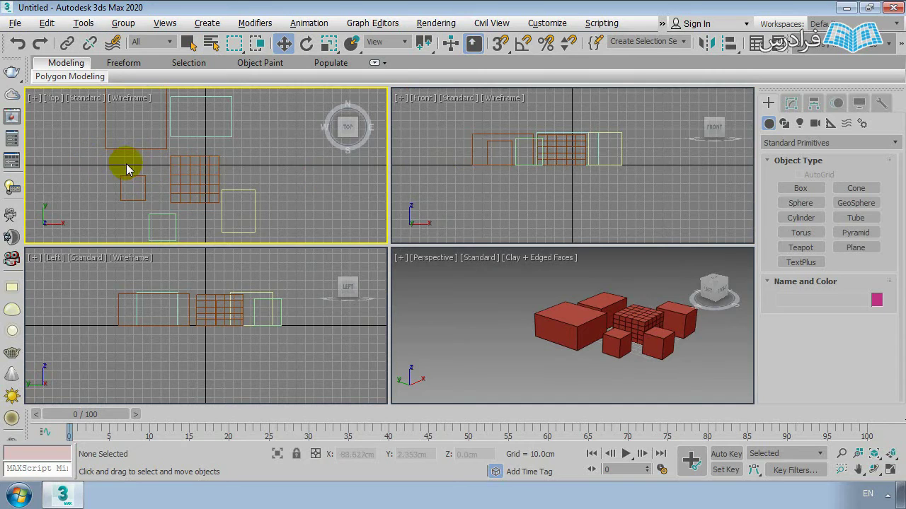
Step: Maximize the Top view and the Front view in turn to examine the boxes in wireframe
key(alt+w)
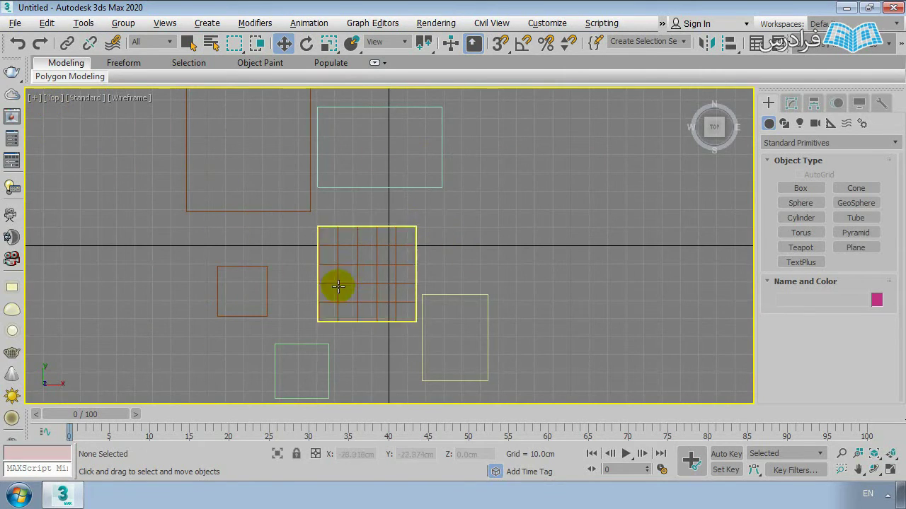
key(alt+w)
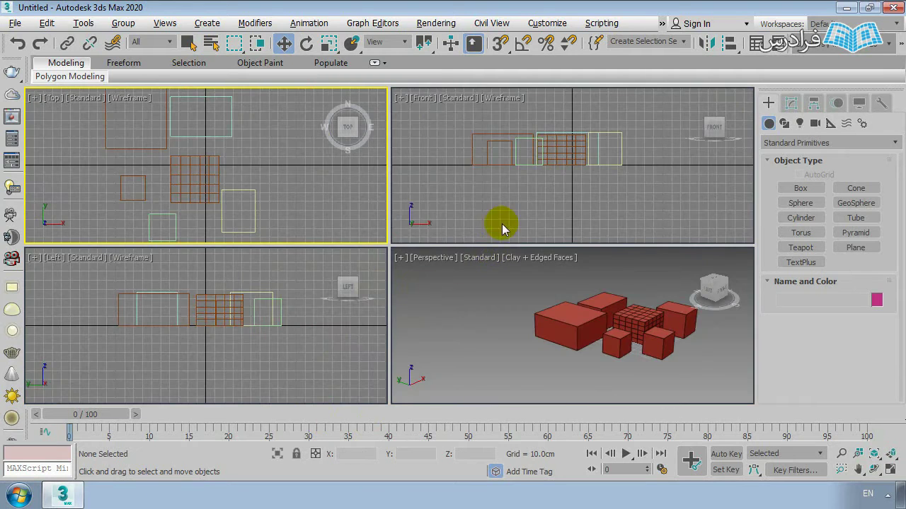
click(422, 164)
key(alt+w)
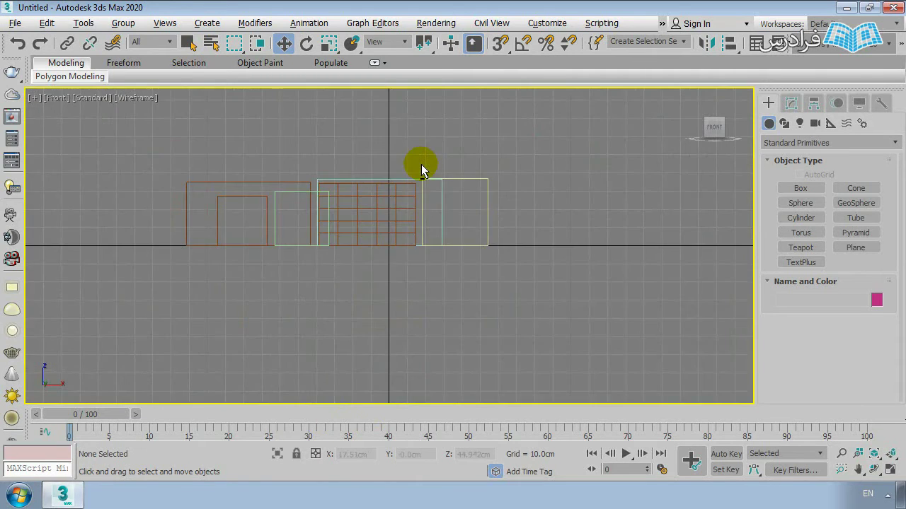
scroll(425, 233, up, 5)
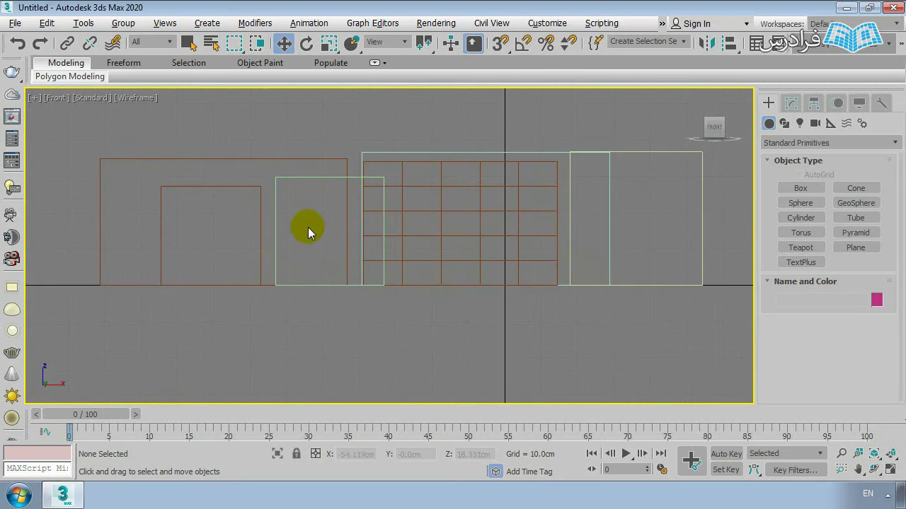
Step: Restore the four-viewport layout and maximize the Perspective view
key(alt+w)
click(452, 324)
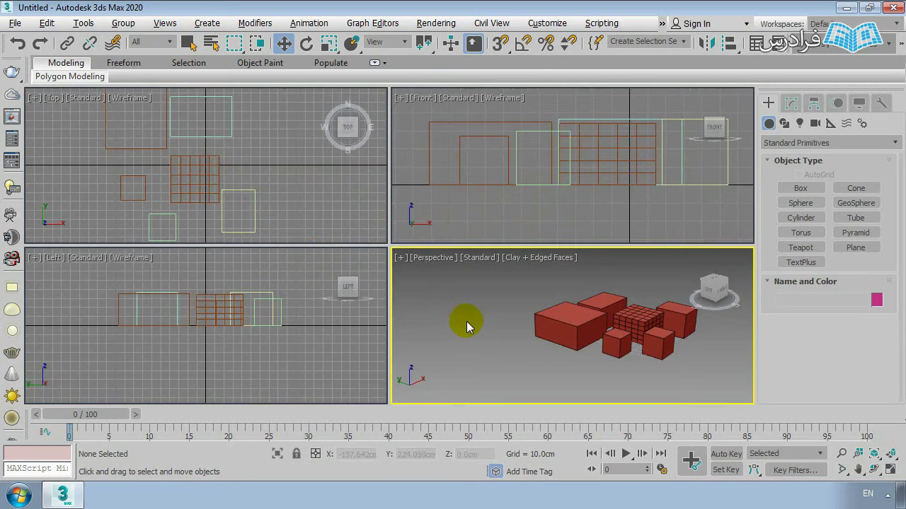
key(alt+w)
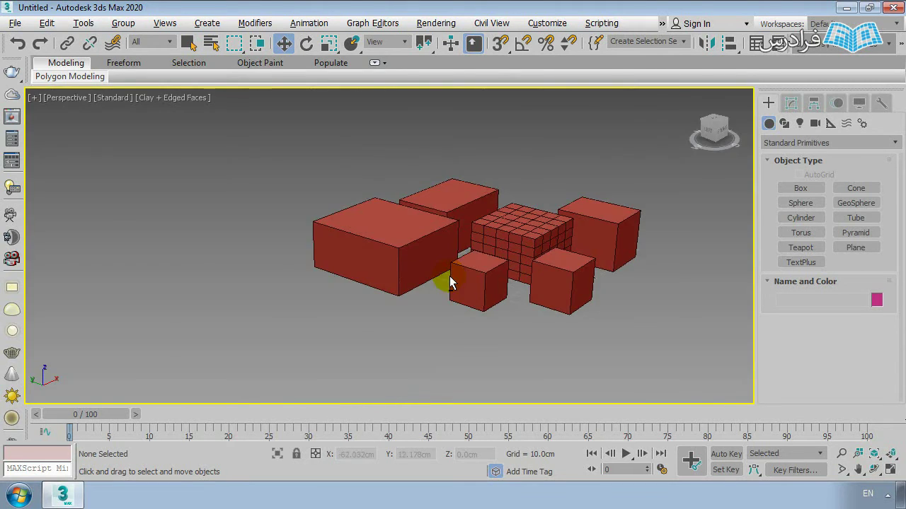
Step: Change the maximized Perspective view to the Front view and examine the boxes there
middle_drag(366, 257, 288, 265)
scroll(236, 276, up, 2)
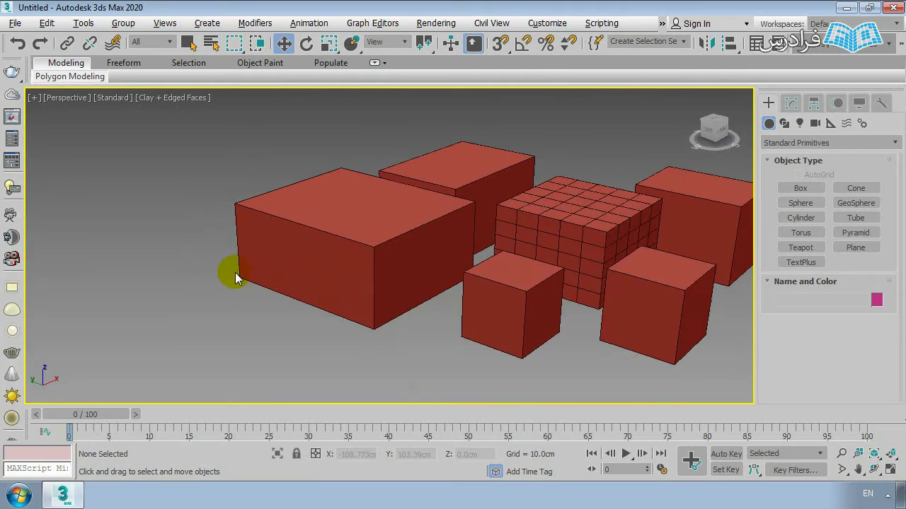
scroll(236, 278, down, 2)
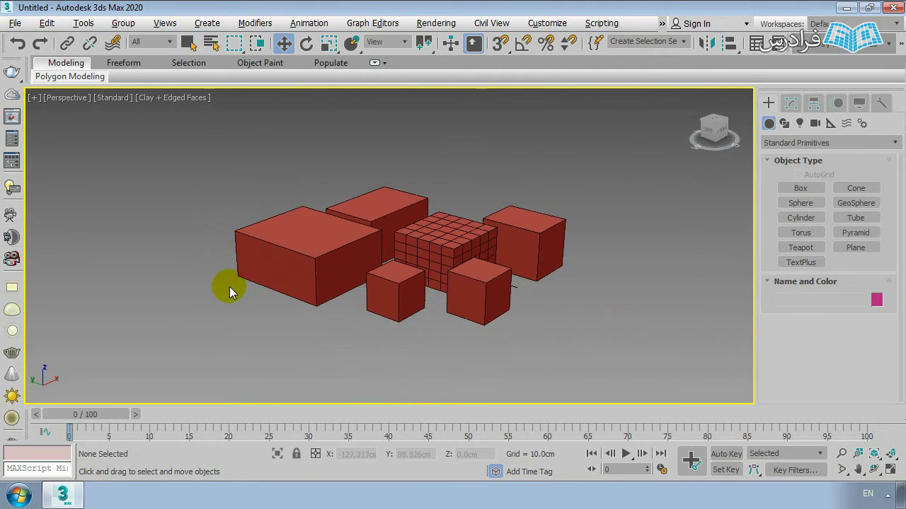
key(f)
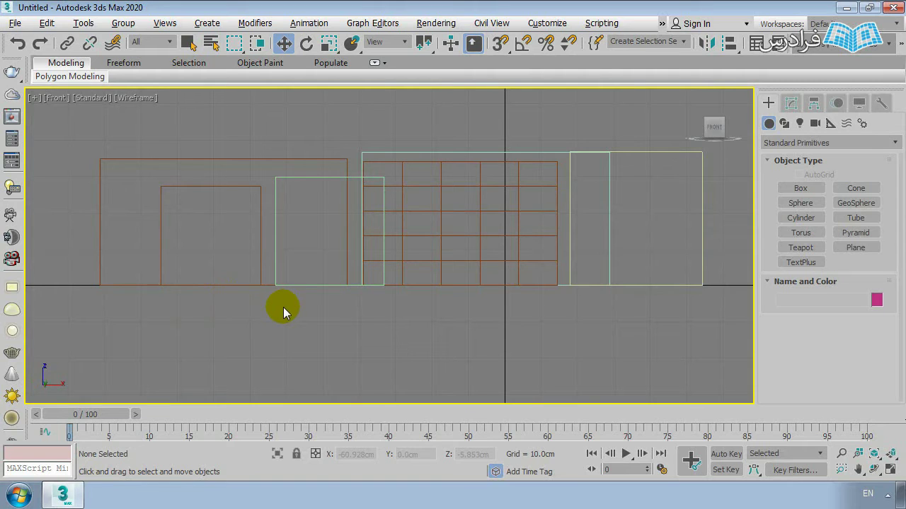
scroll(306, 329, down, 4)
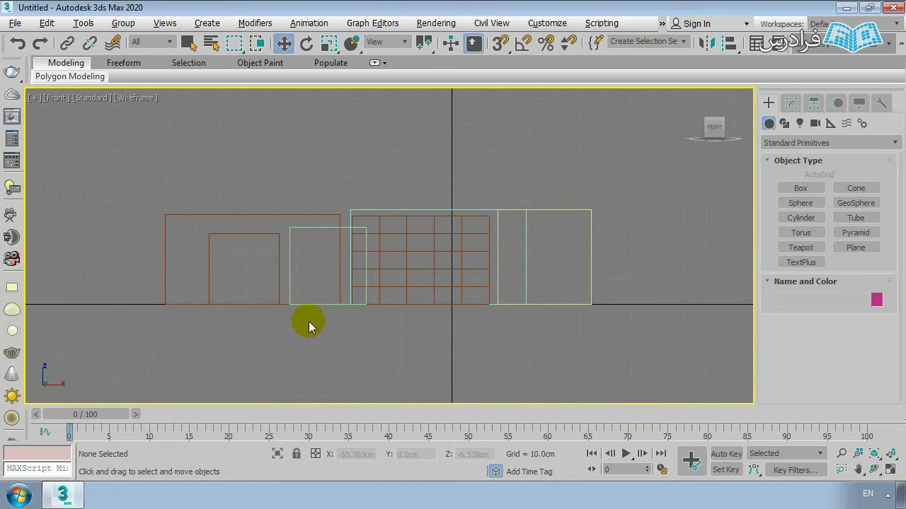
Step: Switch the maximized view to Top, Left, Front and Top again to examine the boxes in wireframe
key(t)
middle_drag(407, 229, 436, 233)
scroll(476, 229, down, 2)
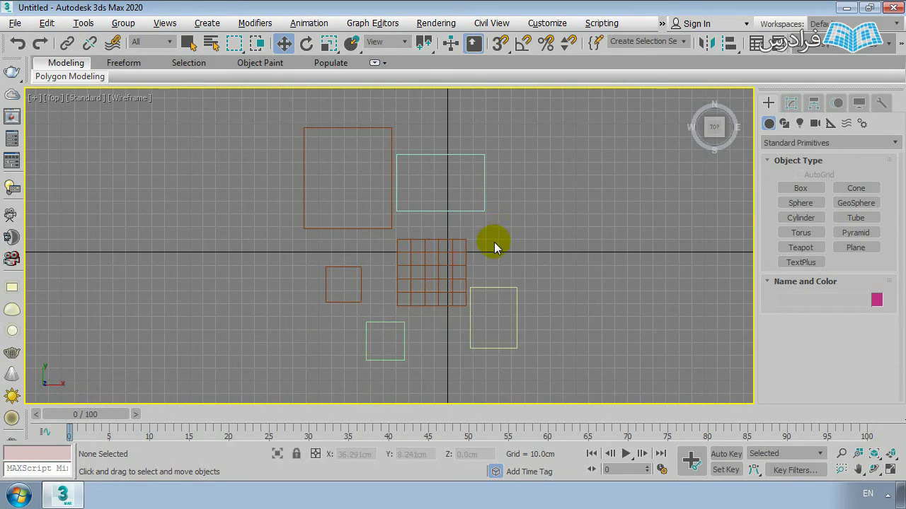
key(l)
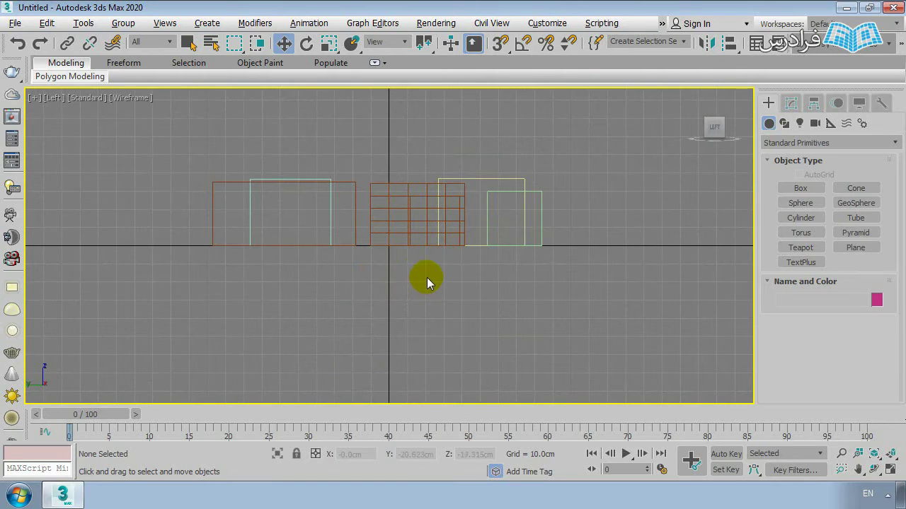
middle_drag(428, 281, 419, 298)
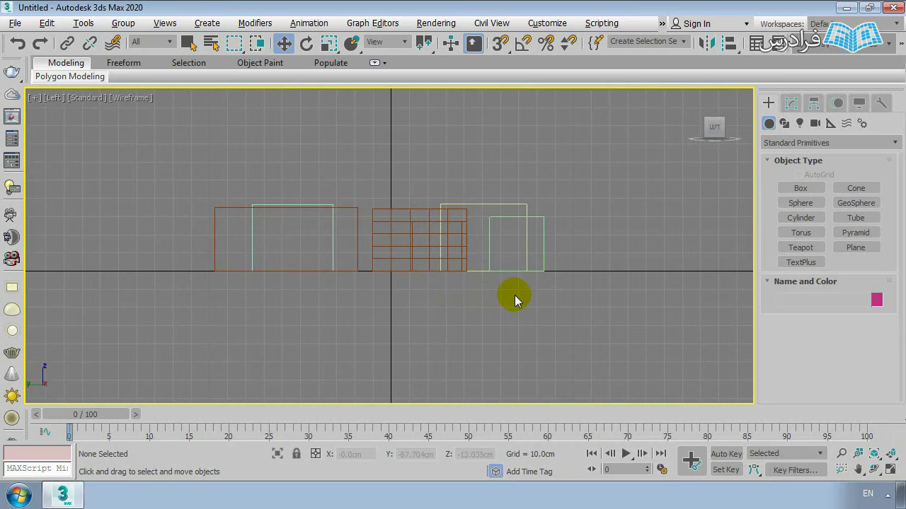
key(f)
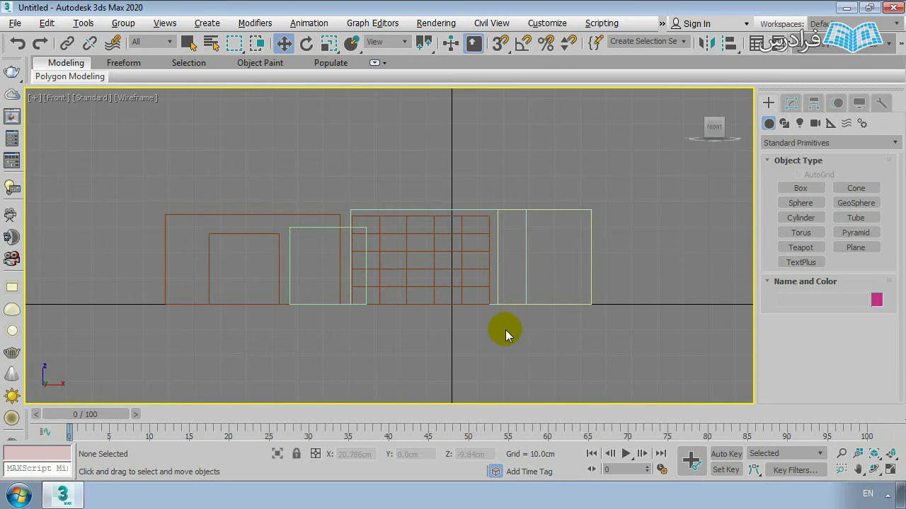
key(t)
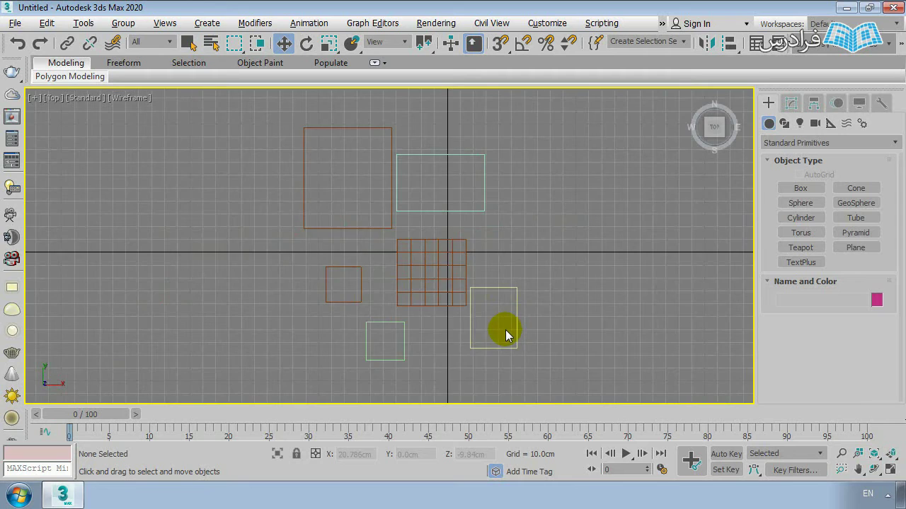
middle_drag(539, 249, 572, 253)
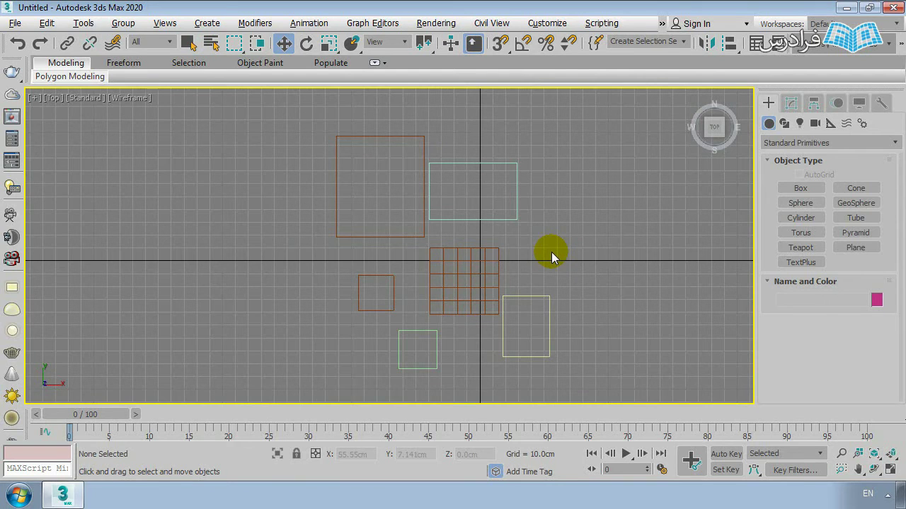
Step: Return the maximized view to Perspective and examine the shaded boxes up close
key(p)
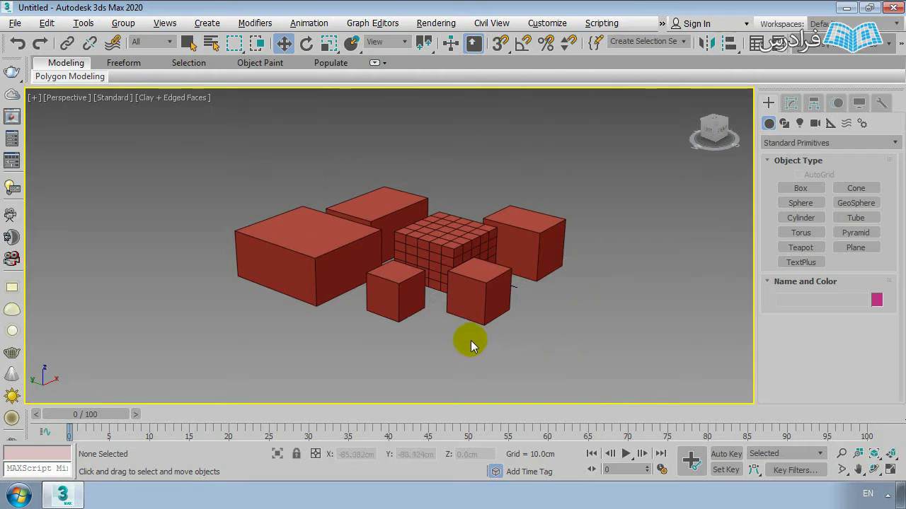
middle_drag(467, 346, 440, 332)
scroll(431, 312, up, 2)
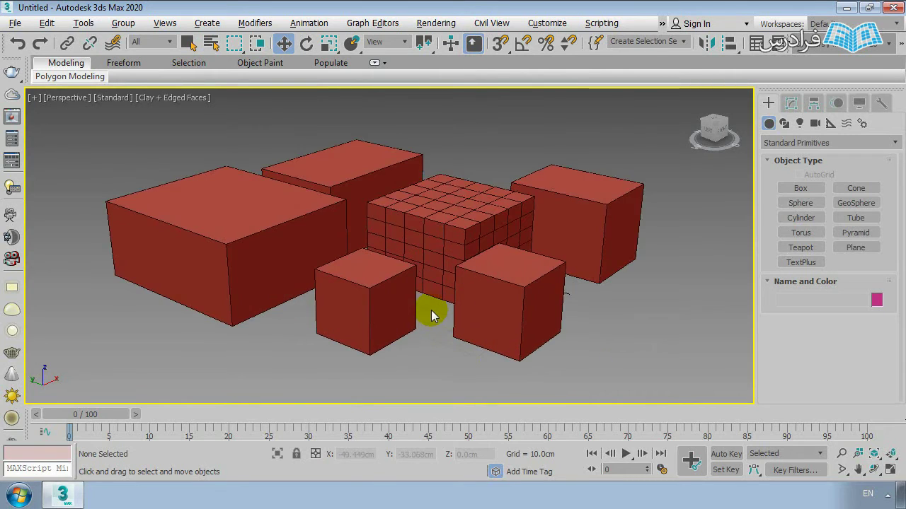
scroll(433, 311, up, 2)
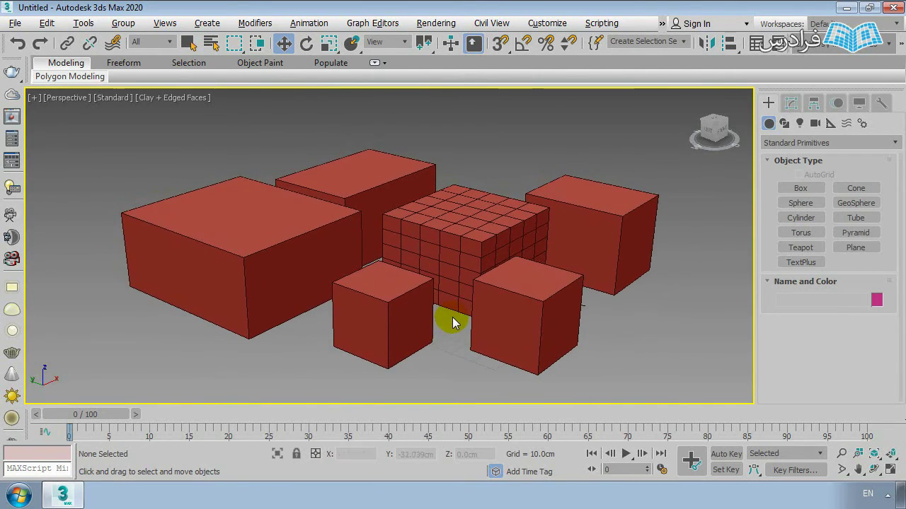
Step: Restore the four-viewport layout, toggle the Top view between maximized and normal size, and maximize the Perspective view
key(alt+w)
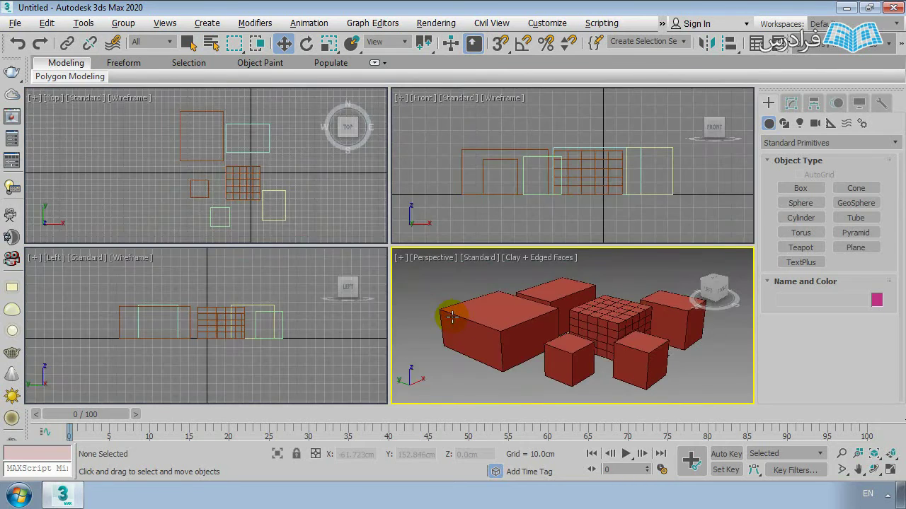
click(316, 212)
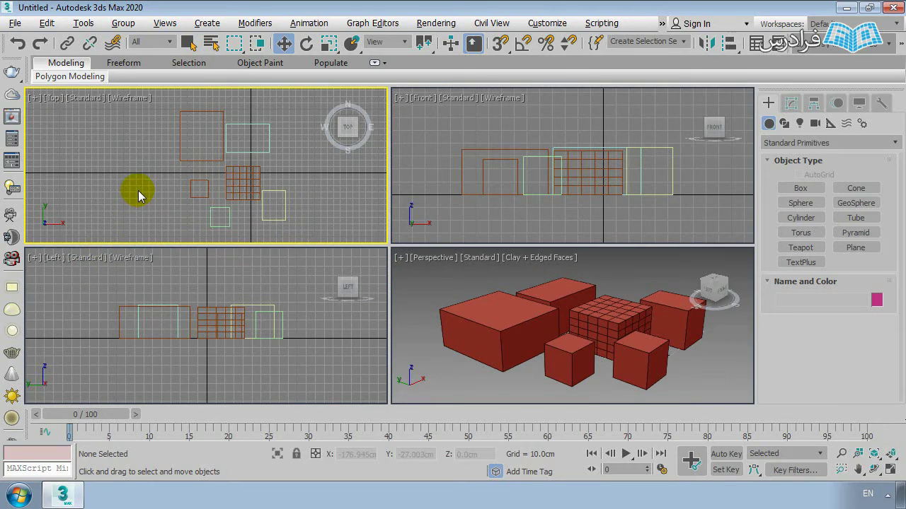
key(alt+w)
key(alt+w)
click(414, 301)
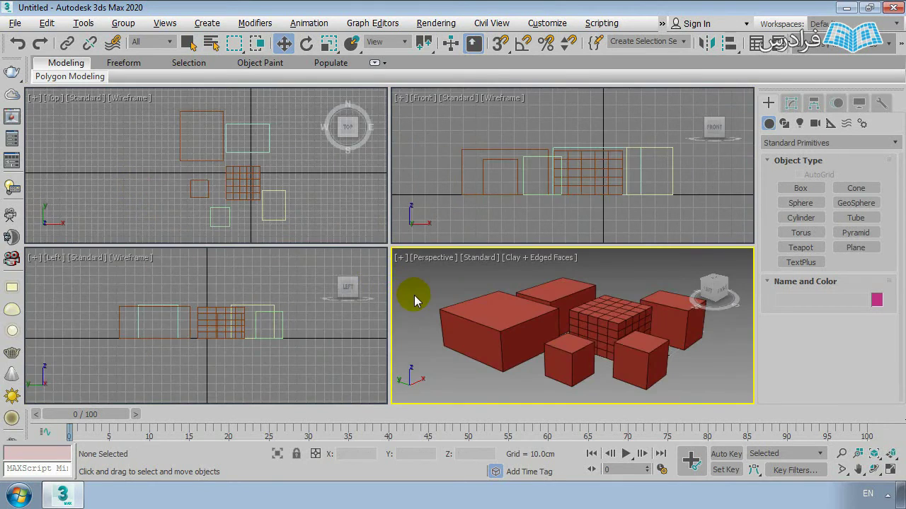
key(alt+w)
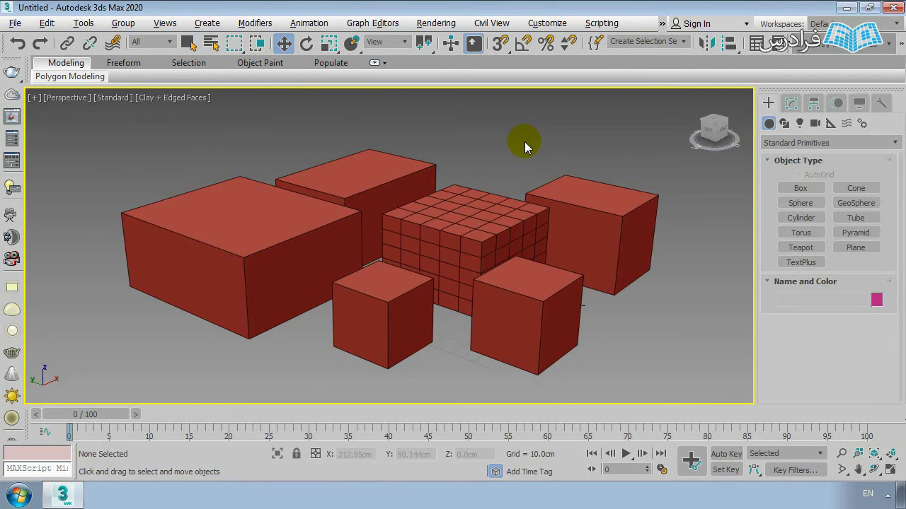
Step: Cycle the maximized view through Front, Top and Left, ending in Perspective
key(f)
key(t)
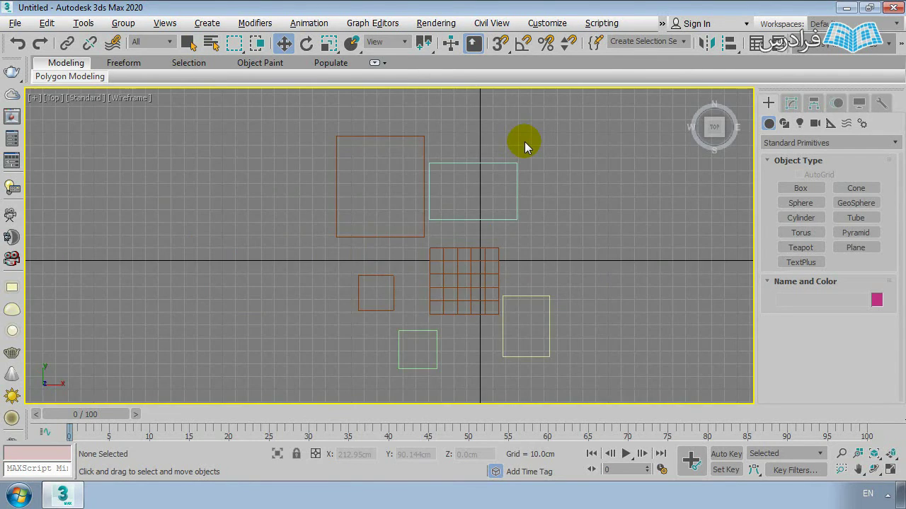
key(l)
key(p)
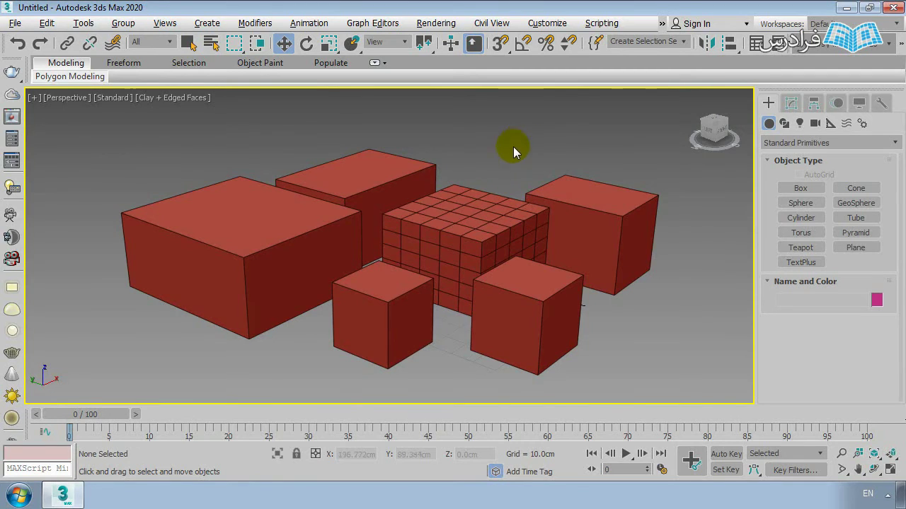
Step: Create a truncated cone beside the boxes, with radii of about 32 cm and 6.9 cm and a height of about 46.4 cm
scroll(513, 147, down, 3)
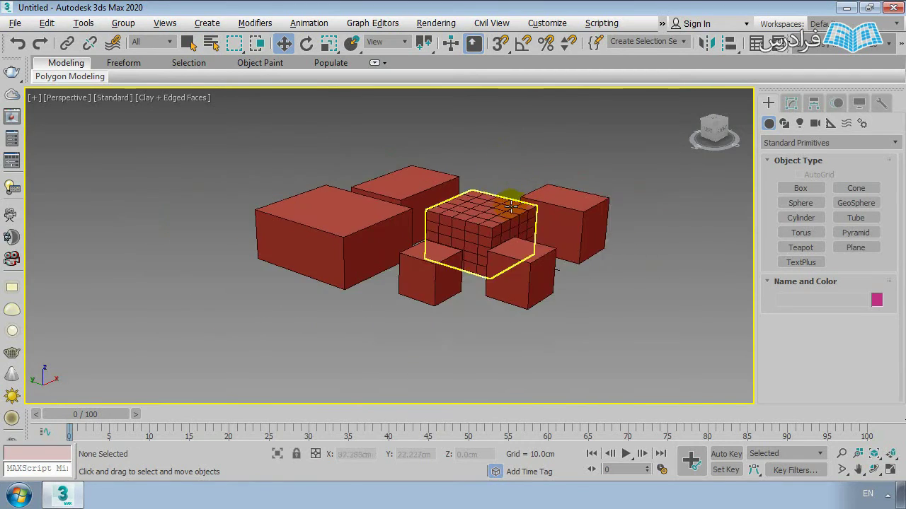
click(855, 188)
alt+middle_drag(590, 228, 576, 204)
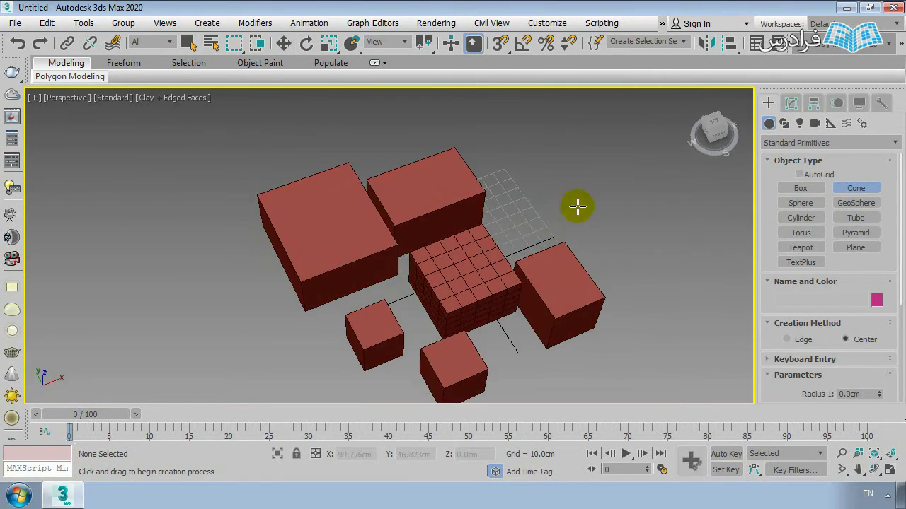
drag(577, 189, 581, 218)
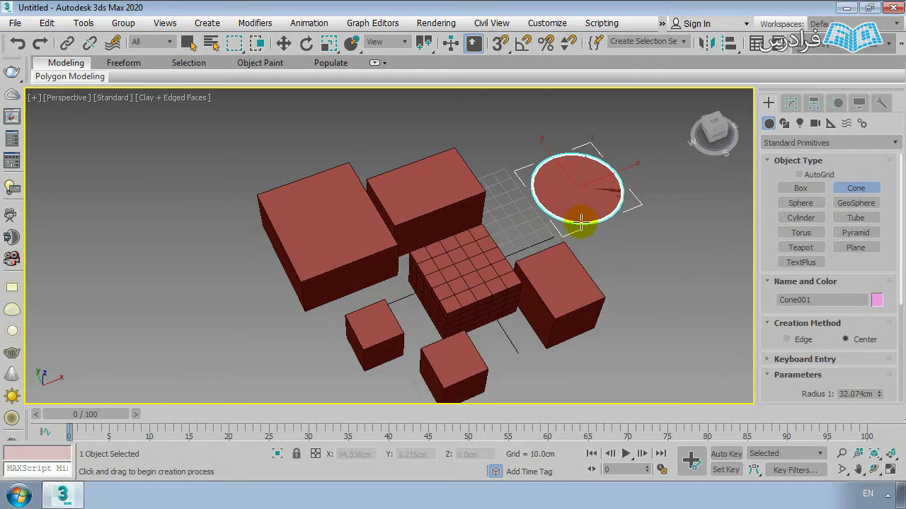
click(596, 157)
click(581, 197)
alt+middle_drag(582, 196, 536, 166)
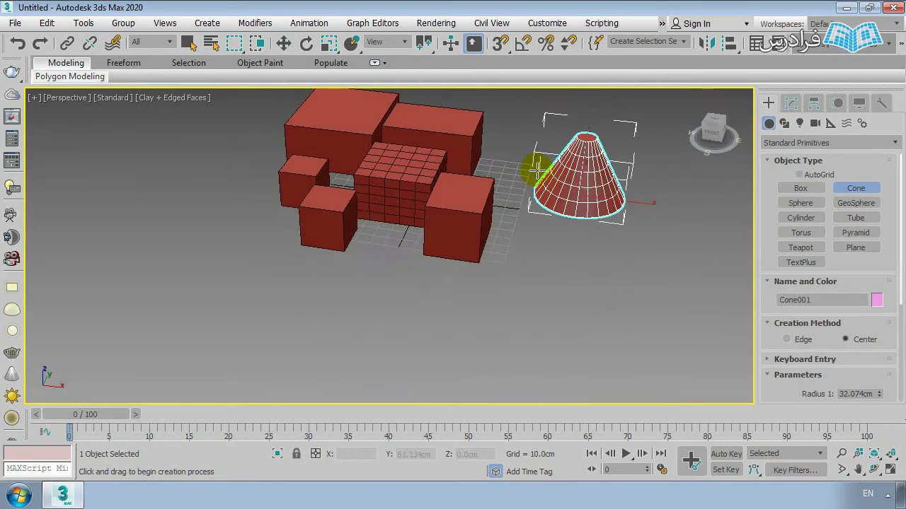
scroll(587, 152, up, 2)
key(w)
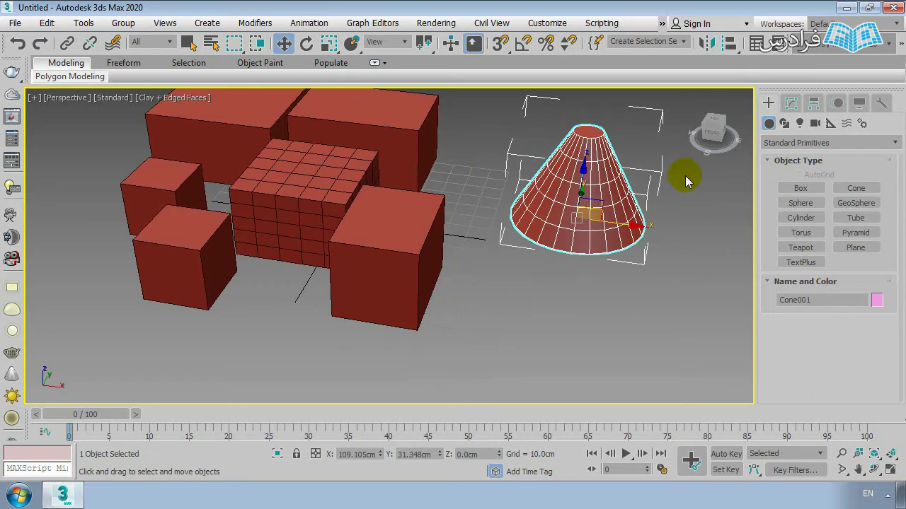
Step: Show the cone's modifiable parameters and reduce its number of sides to 19
click(791, 104)
scroll(566, 228, up, 2)
mouse_move(566, 228)
alt+middle_down()
mouse_move(534, 244)
mouse_move(576, 243)
alt+middle_up()
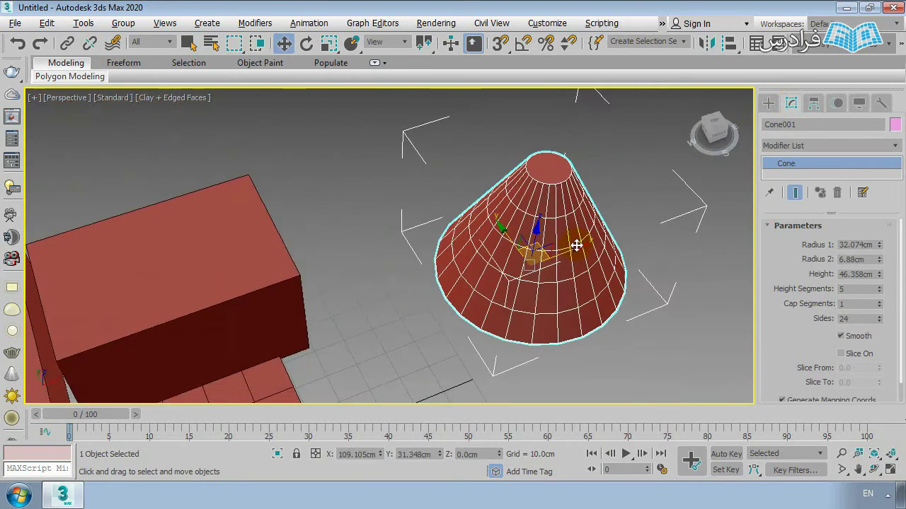
scroll(576, 244, down, 2)
scroll(578, 251, up, 2)
alt+middle_drag(708, 285, 702, 280)
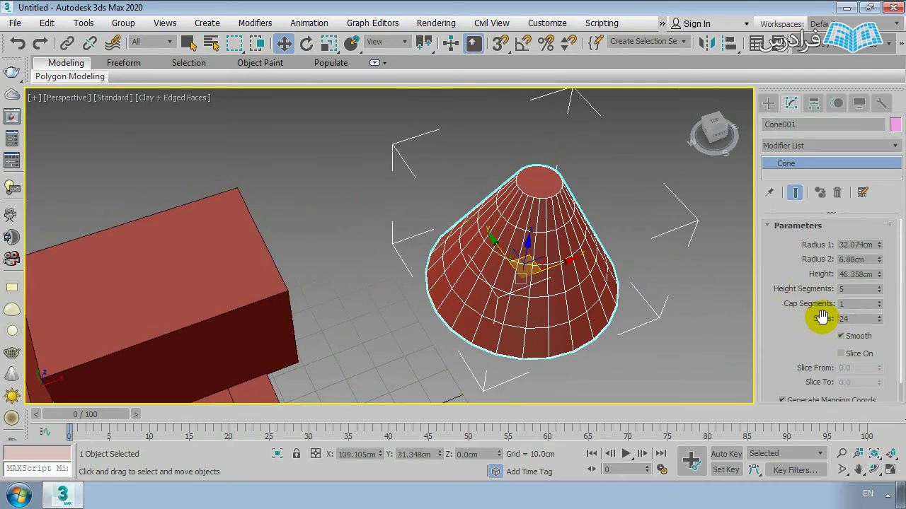
click(879, 322)
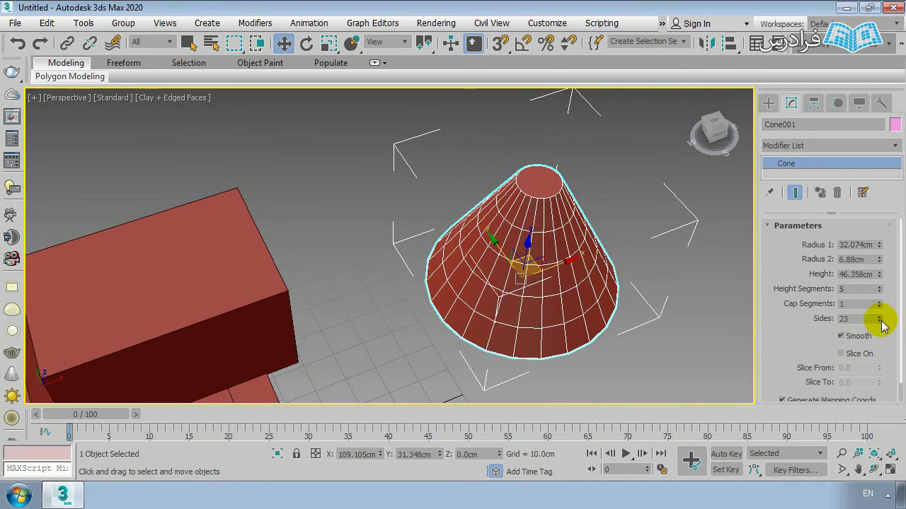
click(880, 322)
click(879, 322)
click(879, 322)
click(879, 322)
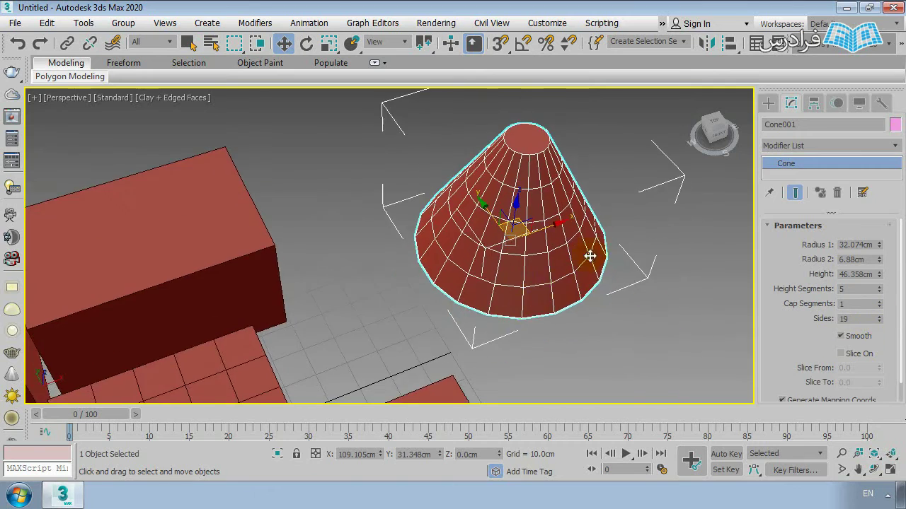
Step: Lower the cone's side count to 3 so it has a triangular base, and inspect its shape
scroll(556, 332, up, 8)
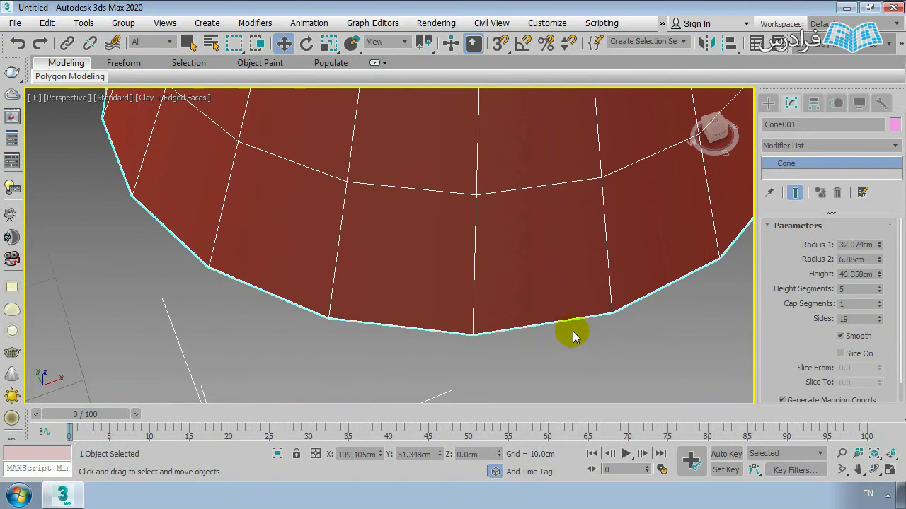
scroll(570, 332, down, 4)
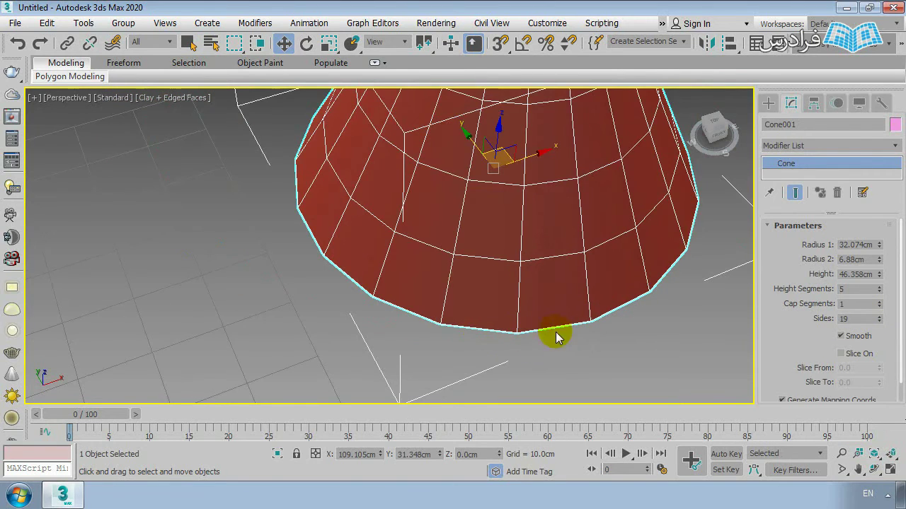
click(879, 322)
click(879, 322)
click(880, 322)
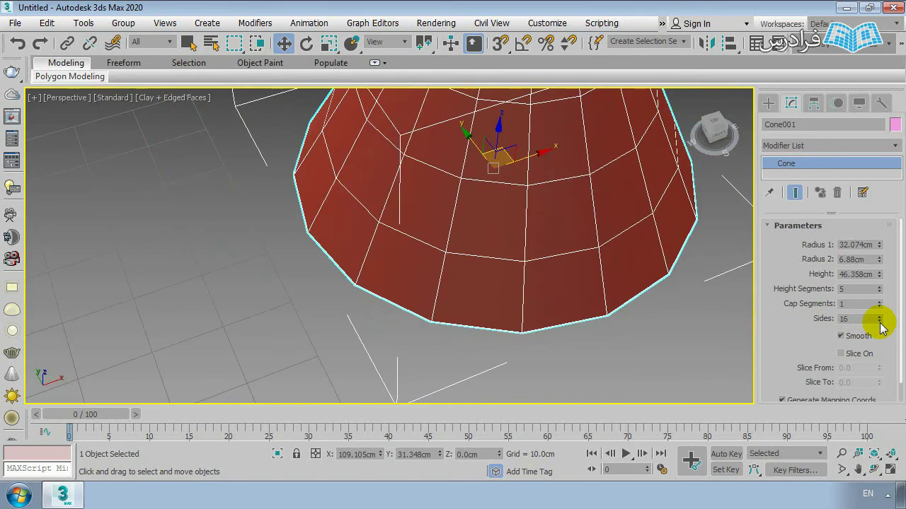
click(880, 322)
click(880, 322)
click(879, 322)
click(880, 322)
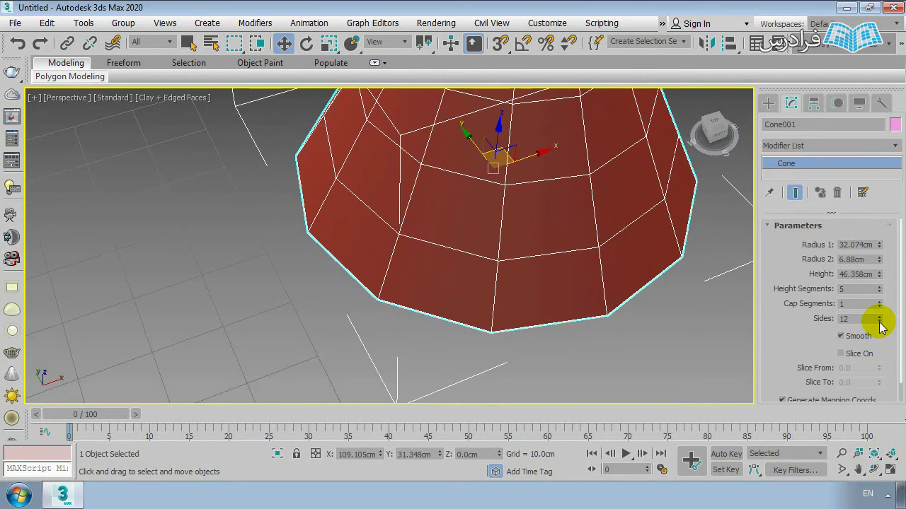
click(880, 322)
click(879, 322)
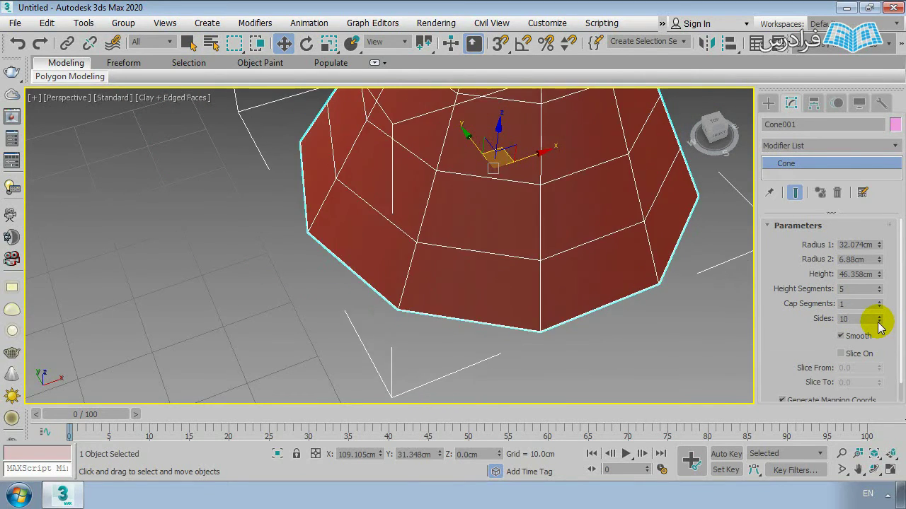
click(879, 322)
click(880, 322)
click(879, 322)
click(879, 322)
click(879, 322)
click(880, 322)
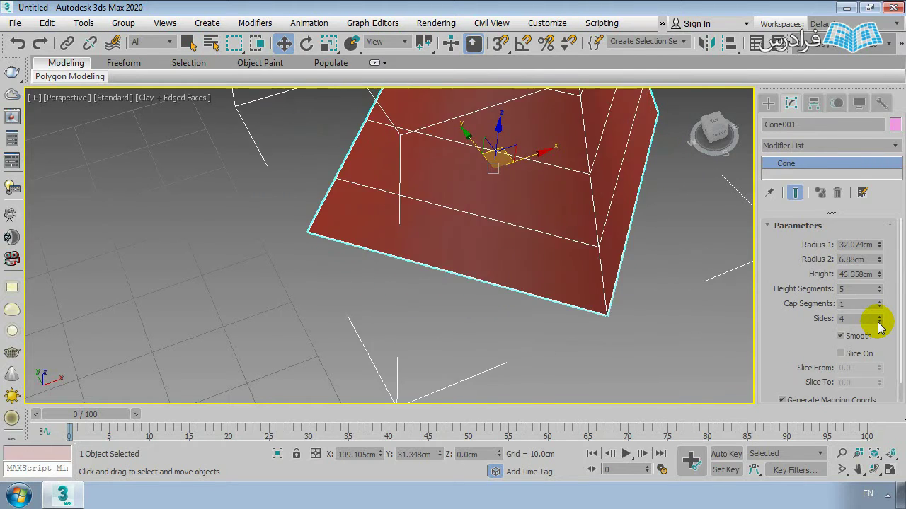
click(879, 322)
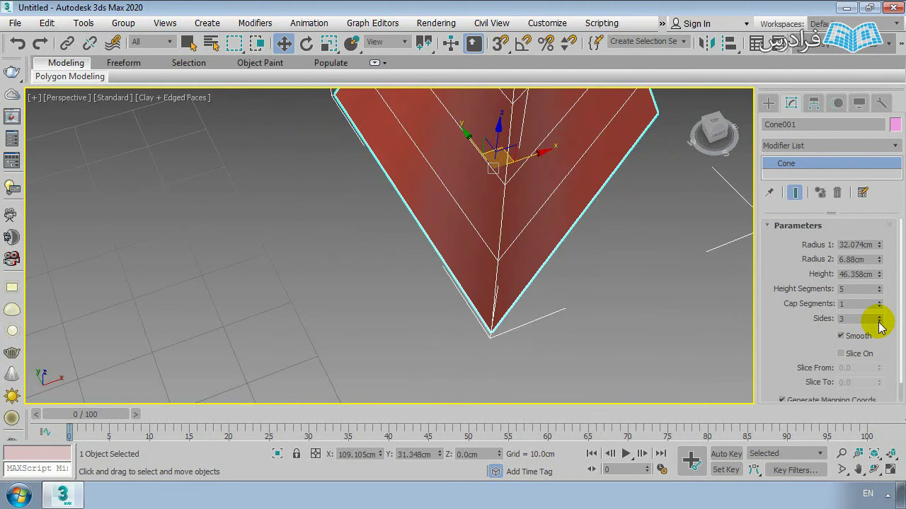
scroll(400, 251, down, 10)
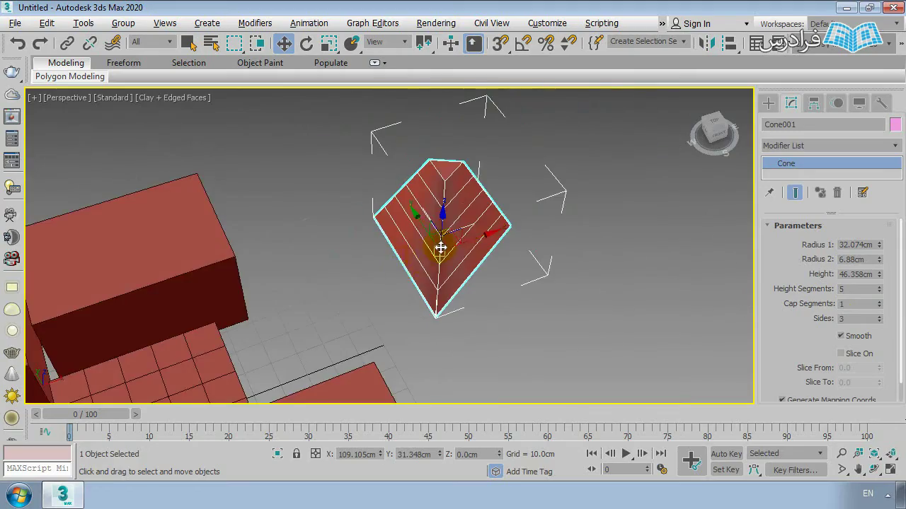
alt+middle_drag(354, 225, 635, 239)
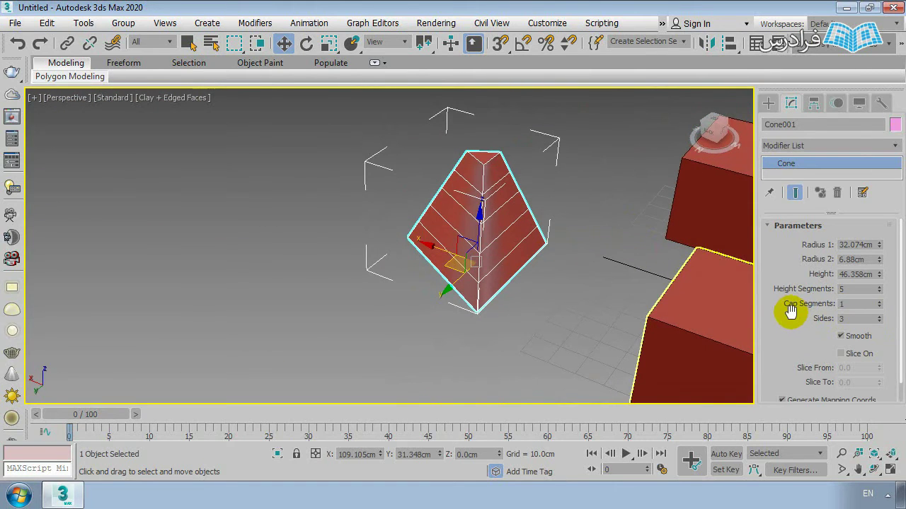
scroll(787, 302, down, 1)
scroll(461, 285, up, 6)
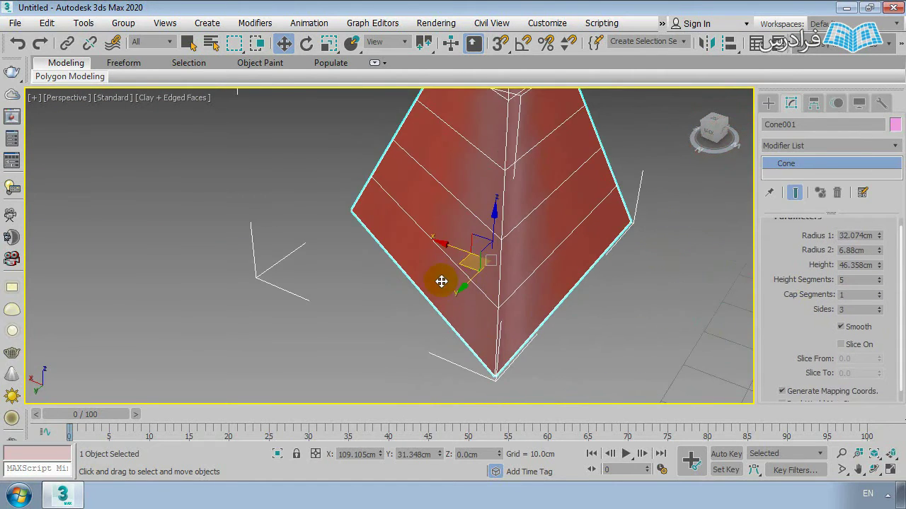
alt+middle_drag(464, 266, 637, 273)
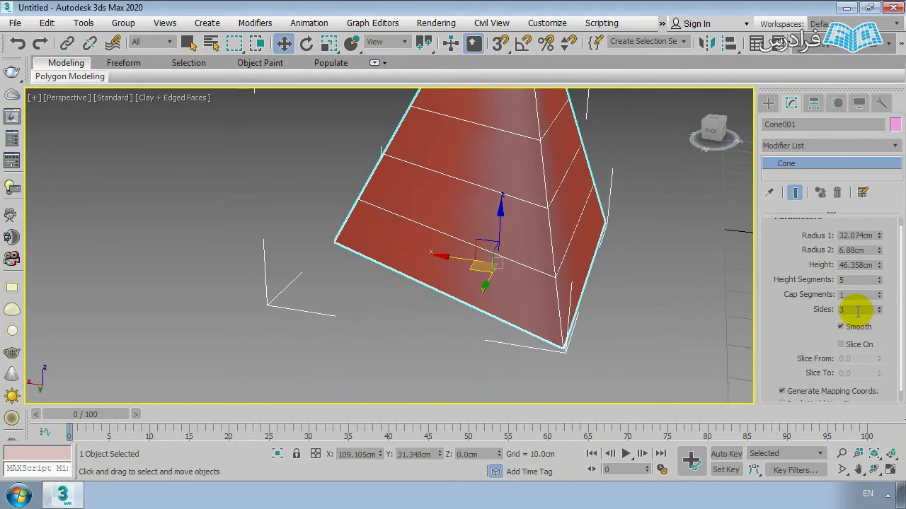
Step: Set the cone's side count to 30 and turn off edged faces to examine the base outline up close
text(0)
key(Return)
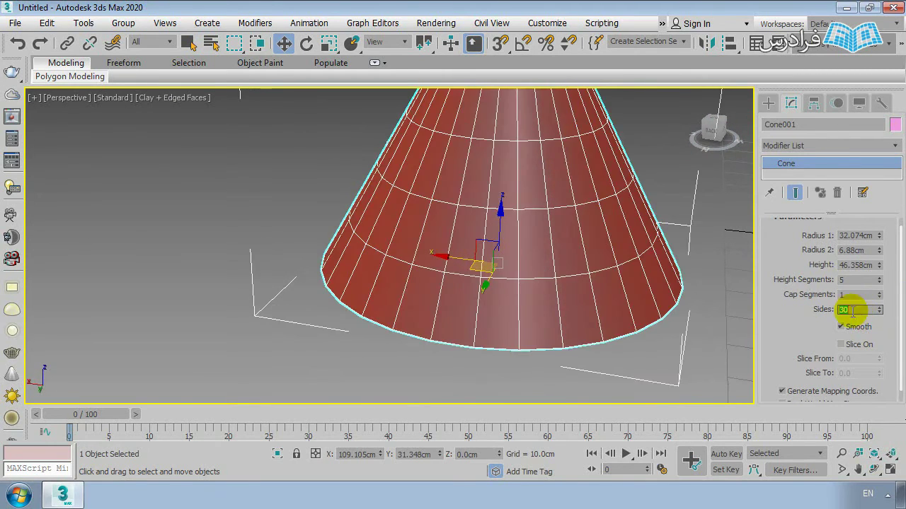
scroll(509, 246, down, 3)
alt+middle_drag(509, 247, 483, 319)
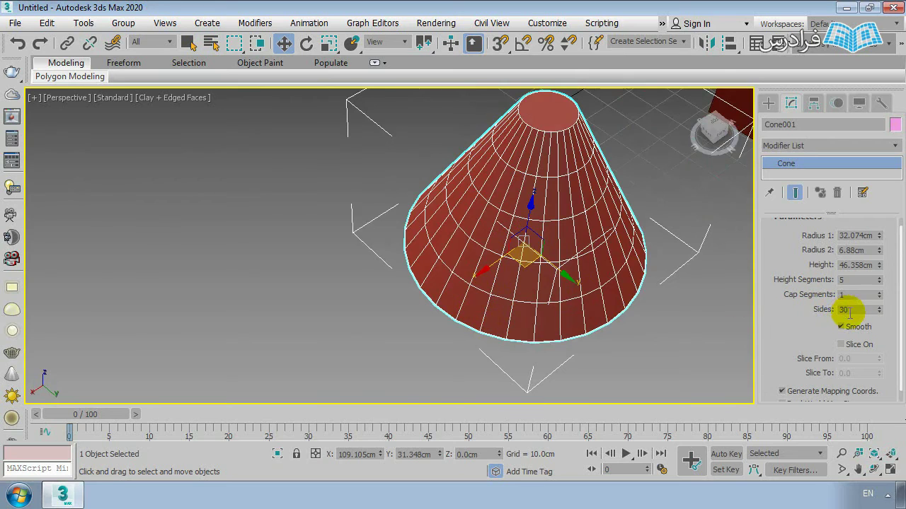
scroll(496, 320, up, 3)
scroll(396, 331, up, 2)
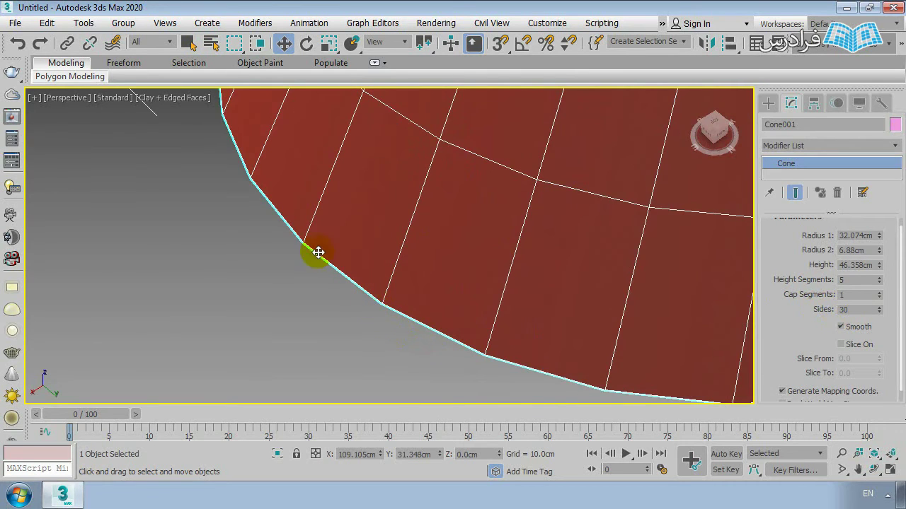
middle_drag(344, 283, 342, 263)
key(F4)
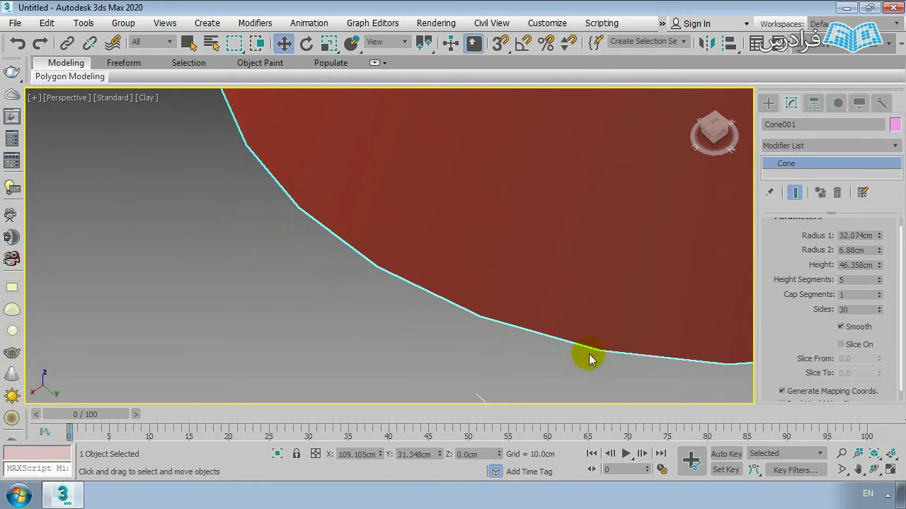
Step: Raise the cone's side count to 90, and return it to 30 to compare the base outline
double_click(860, 309)
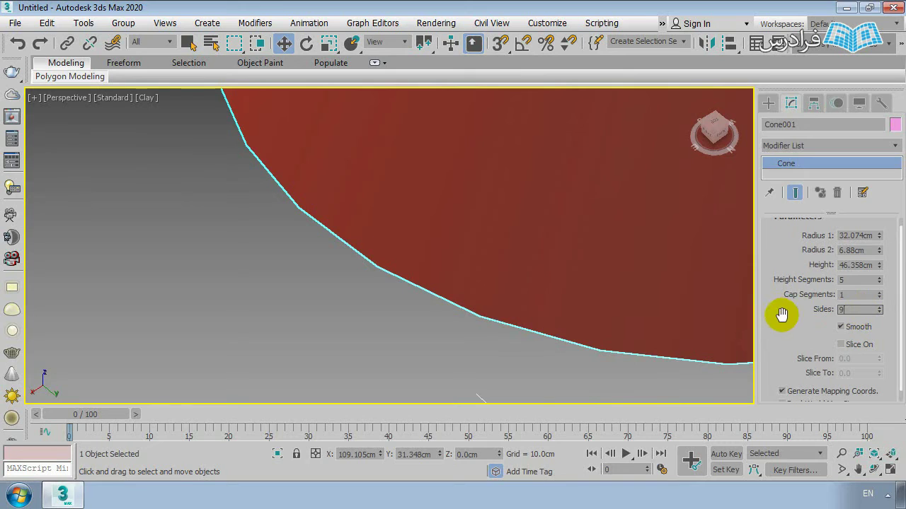
key(Return)
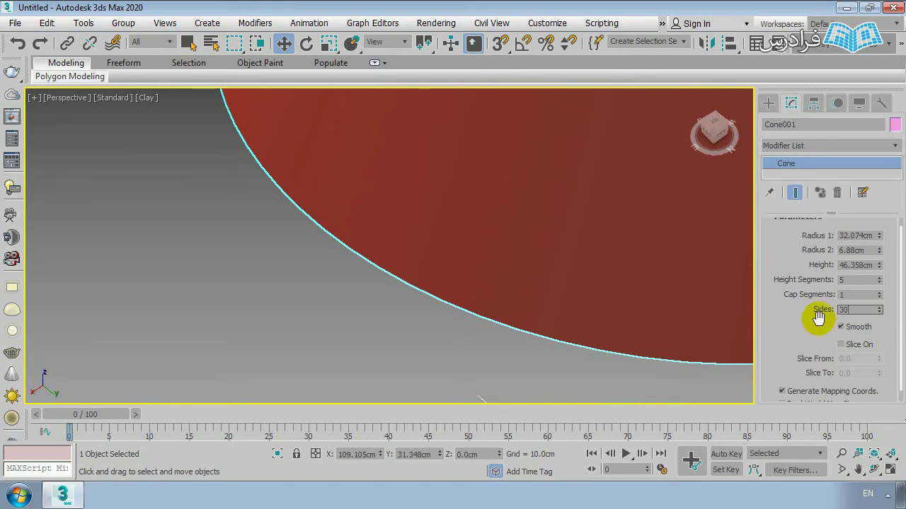
text(30)
key(Return)
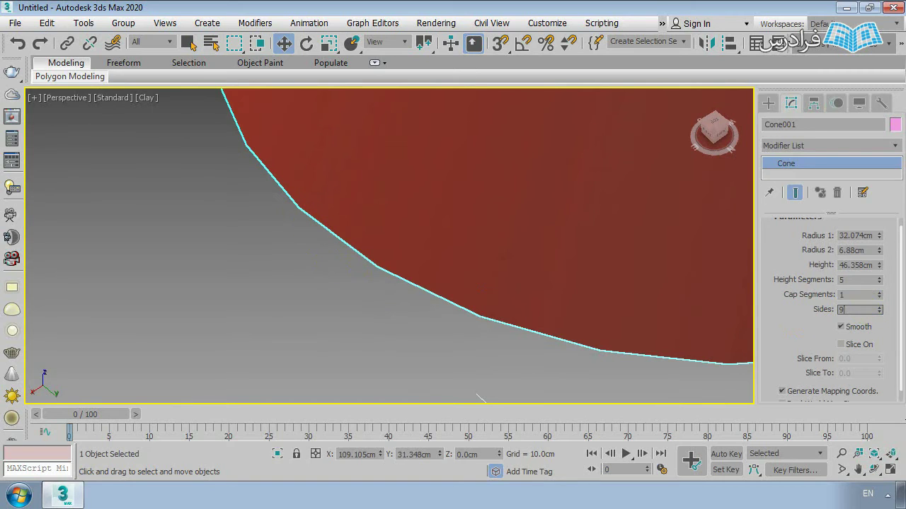
Step: Set the cone's side count to 90 and turn edged faces back on
key(Return)
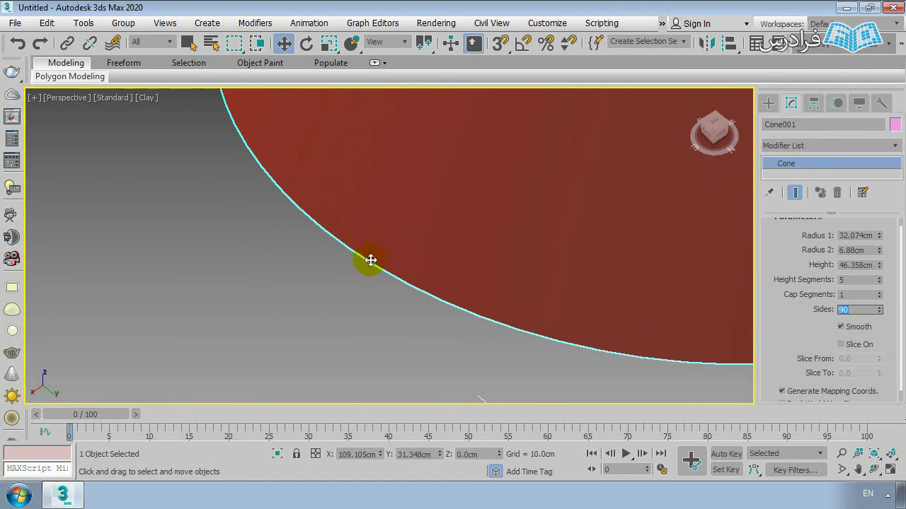
scroll(401, 297, down, 8)
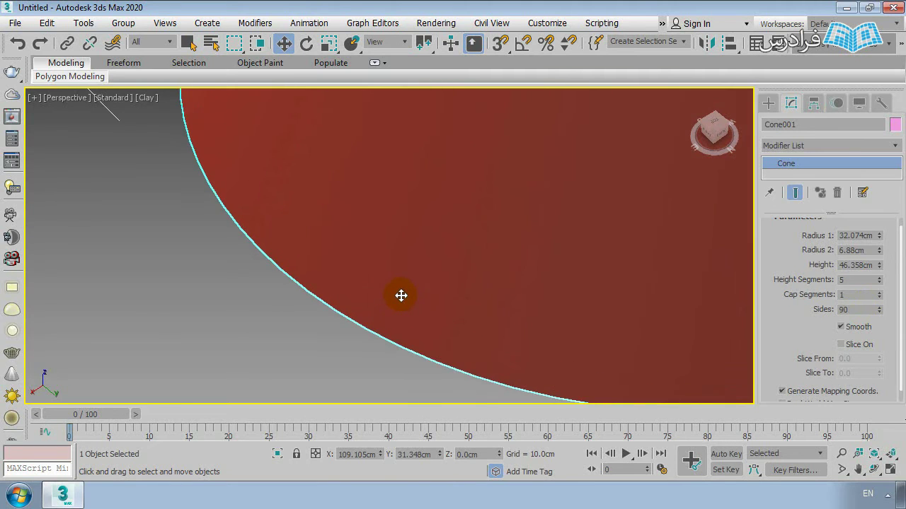
key(F4)
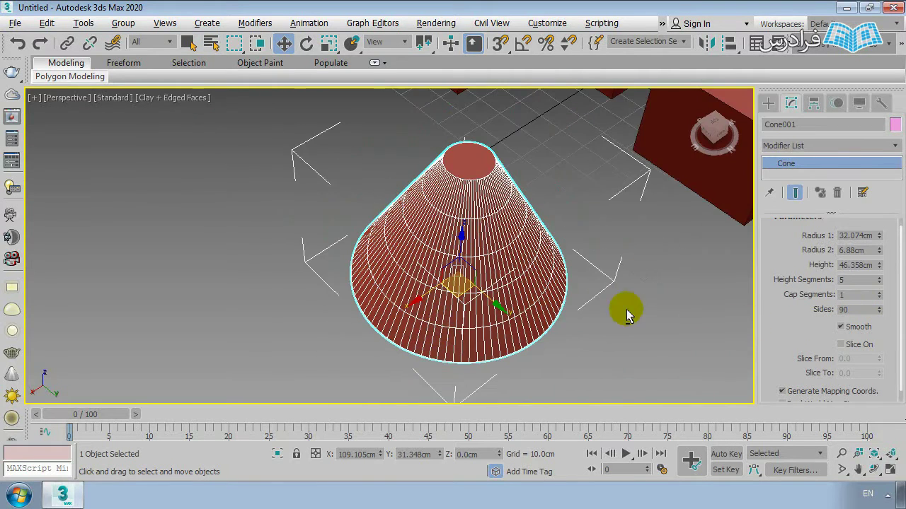
Step: Reduce the cone's height segments to 1 and inspect its side surface
alt+middle_drag(627, 310, 572, 287)
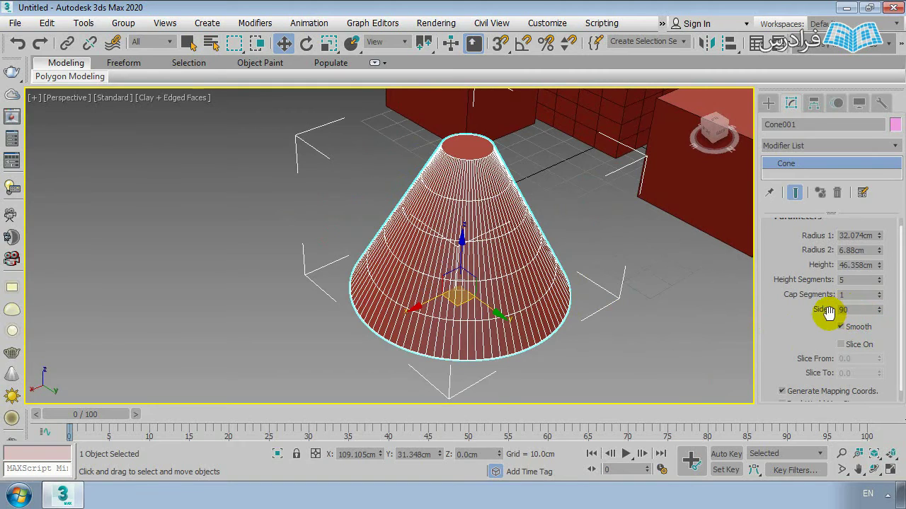
scroll(824, 312, up, 1)
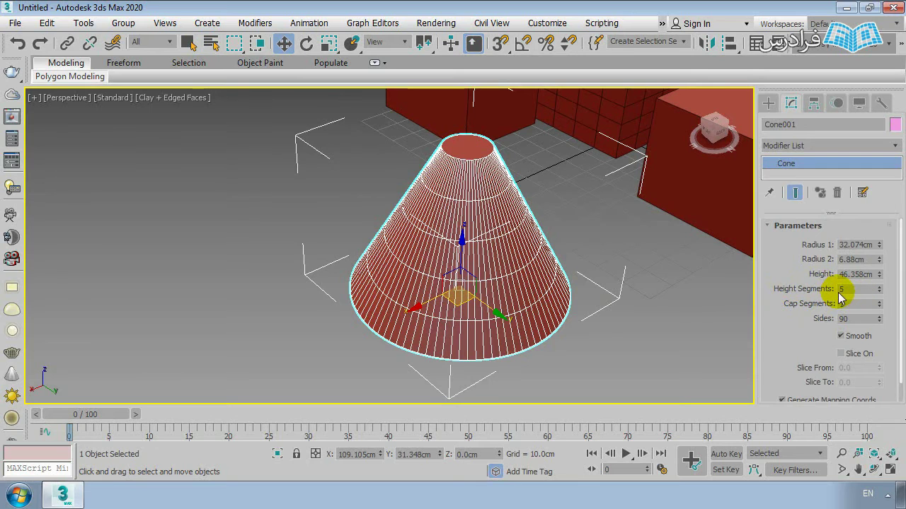
alt+middle_drag(511, 257, 730, 299)
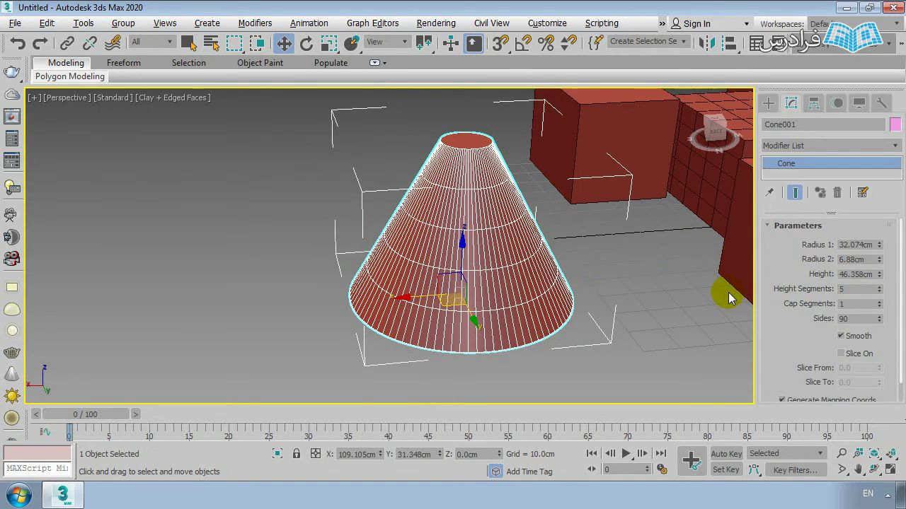
click(879, 292)
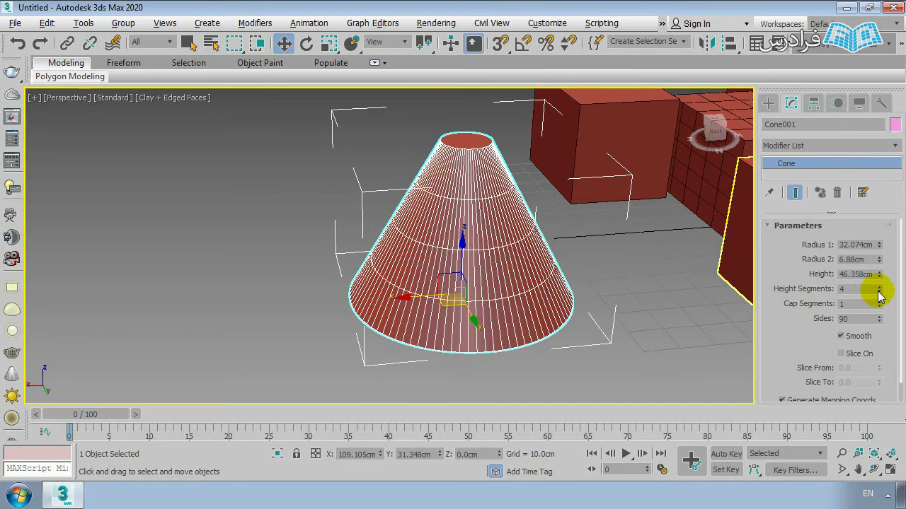
click(879, 292)
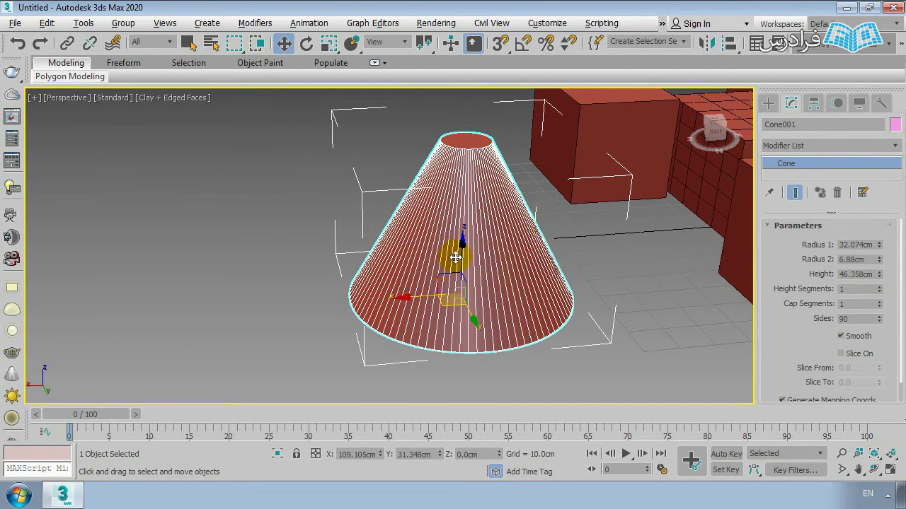
alt+middle_drag(455, 257, 467, 283)
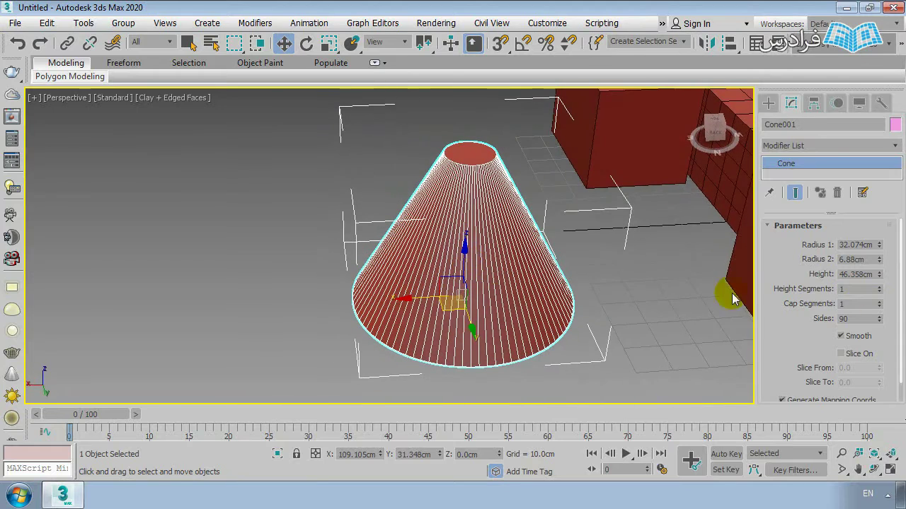
Step: Increase the cone's height segments to 11 and inspect the horizontal divisions along its side
click(878, 286)
click(879, 285)
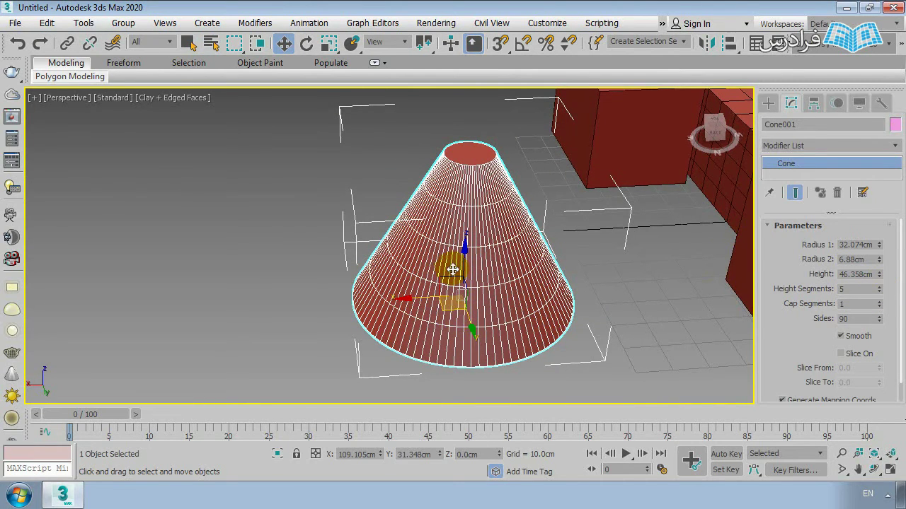
click(879, 286)
click(879, 286)
click(879, 285)
click(879, 286)
click(879, 286)
click(879, 286)
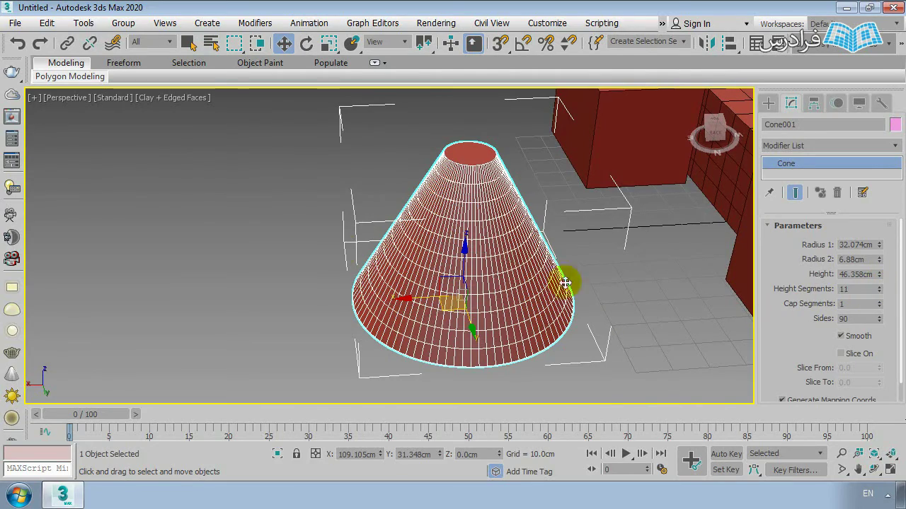
alt+middle_drag(566, 283, 450, 305)
scroll(408, 281, up, 5)
scroll(439, 273, down, 7)
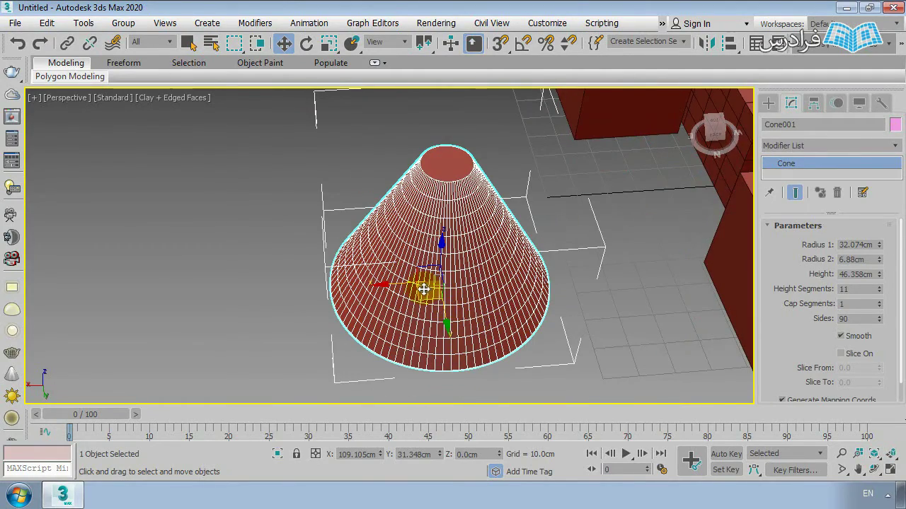
mouse_move(421, 290)
alt+middle_down()
mouse_move(449, 235)
mouse_move(441, 293)
mouse_move(384, 238)
mouse_move(412, 293)
alt+middle_up()
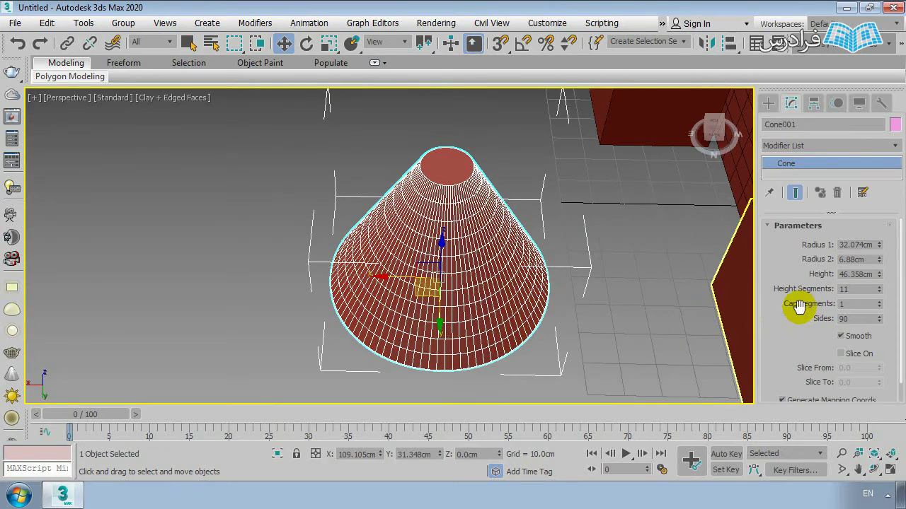
Step: Increase the cone's cap segments to 10 and inspect the concentric rings on its top cap
click(878, 301)
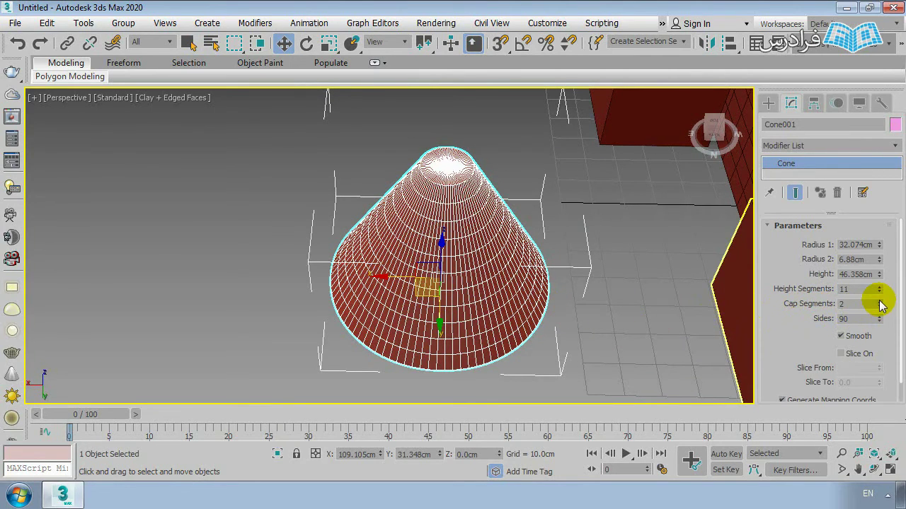
alt+middle_drag(881, 304, 481, 256)
scroll(486, 212, up, 5)
scroll(461, 269, up, 2)
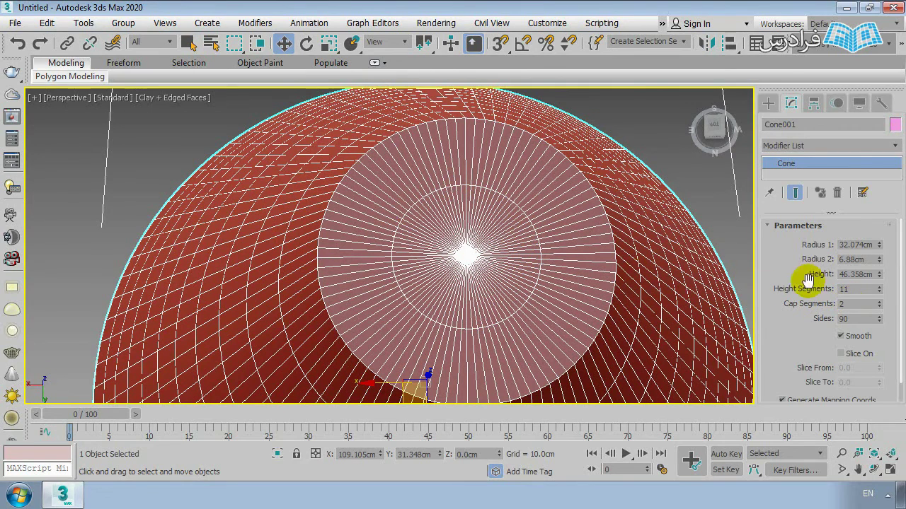
click(880, 301)
click(880, 300)
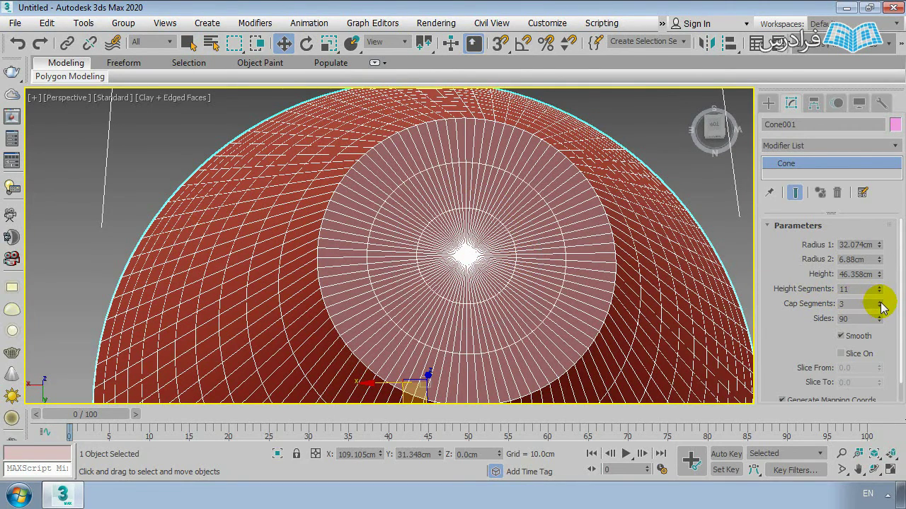
click(880, 301)
click(880, 301)
click(880, 301)
click(879, 300)
click(880, 301)
click(879, 303)
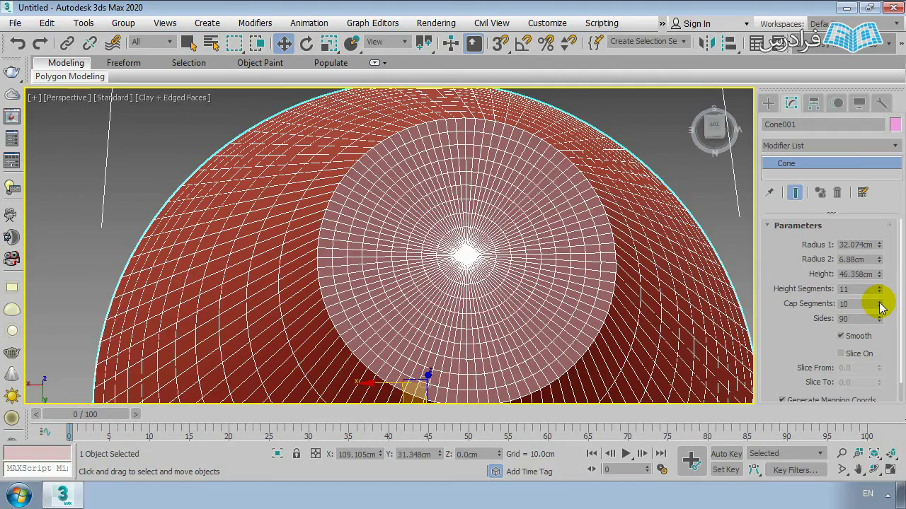
alt+middle_drag(485, 265, 463, 225)
scroll(463, 225, down, 5)
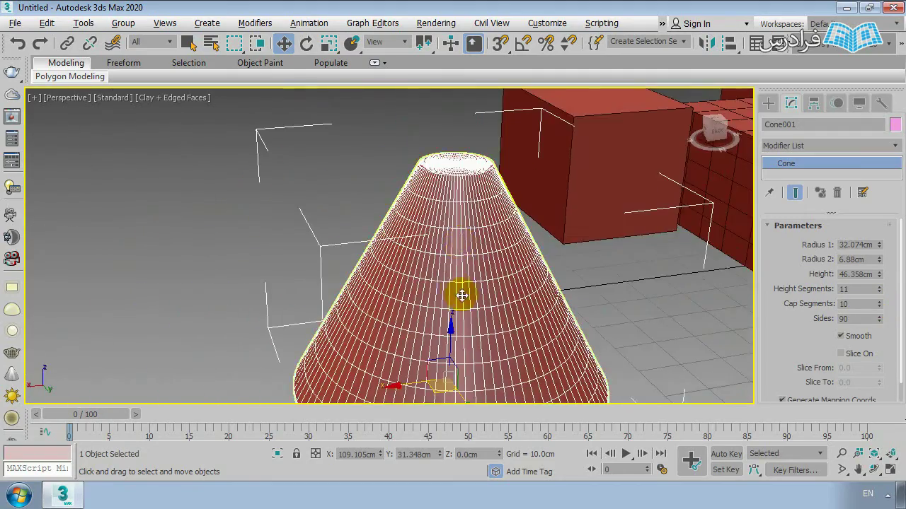
alt+middle_drag(461, 295, 470, 340)
alt+middle_drag(418, 305, 491, 283)
Step: Enable Slice On for the cone and bring its Slice From value to -1
drag(805, 360, 772, 294)
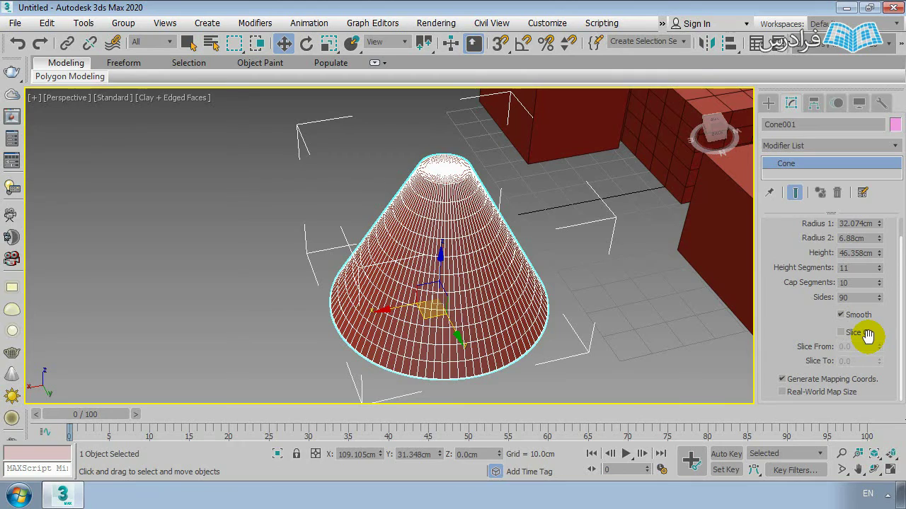
alt+middle_drag(522, 283, 538, 269)
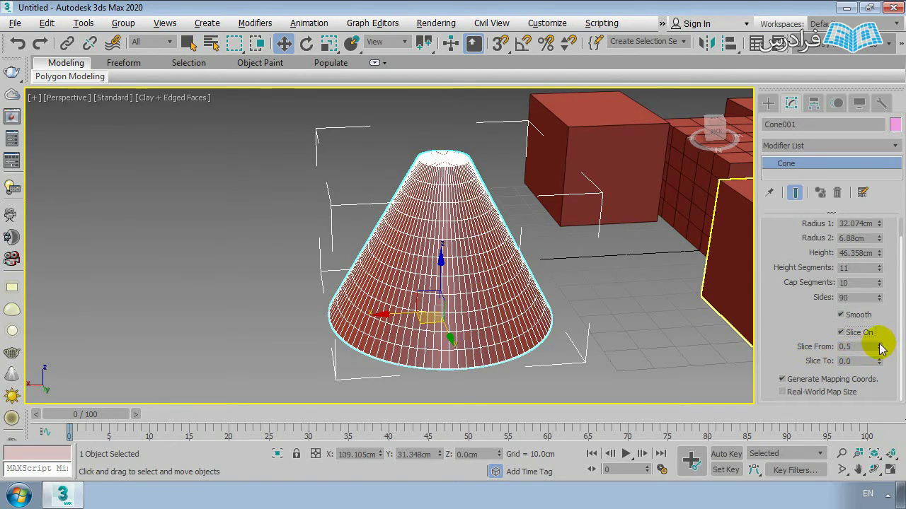
mouse_move(881, 347)
mouse_down()
mouse_move(875, 323)
mouse_move(879, 347)
mouse_up()
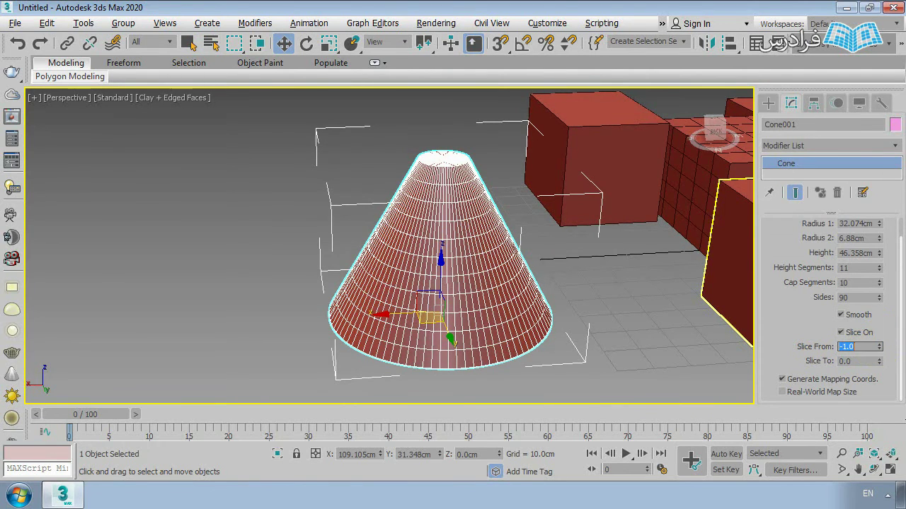
alt+middle_drag(545, 299, 582, 307)
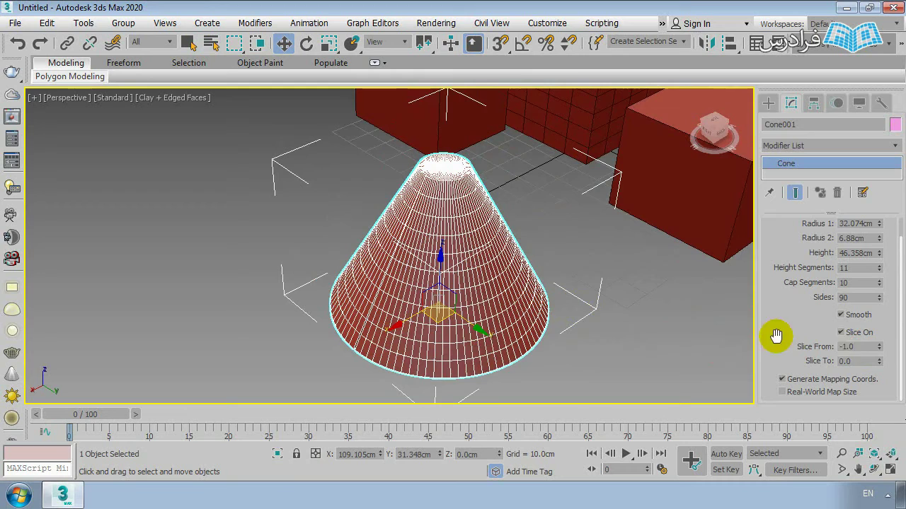
Step: Set the cone's Slice From value to 1 and inspect the remaining slice
double_click(875, 346)
text(1)
key(Return)
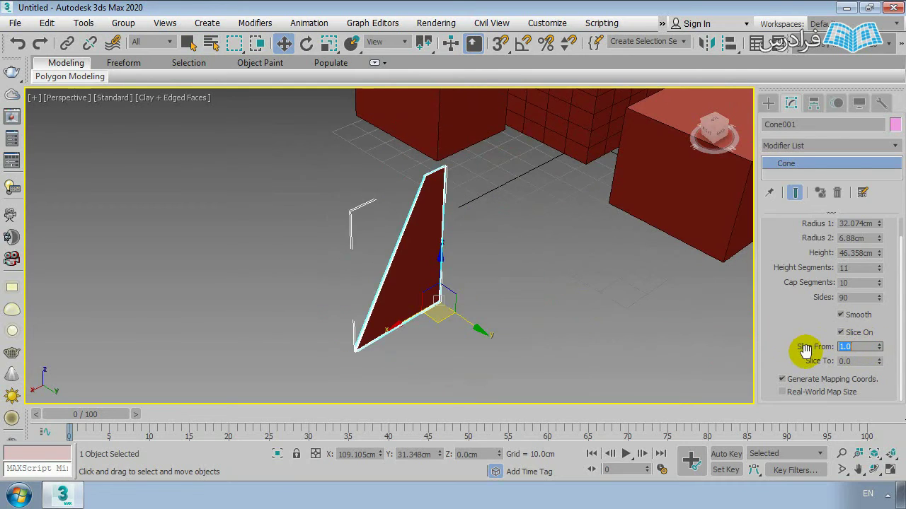
alt+middle_drag(538, 318, 714, 339)
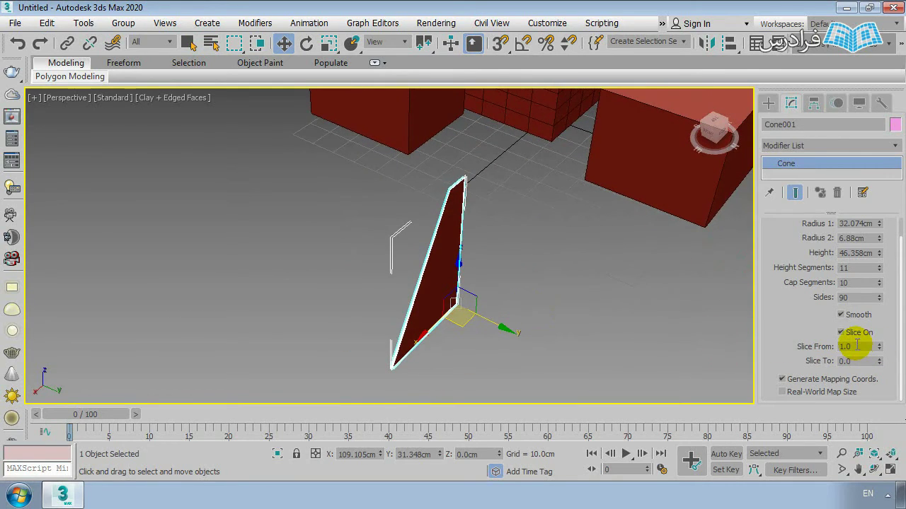
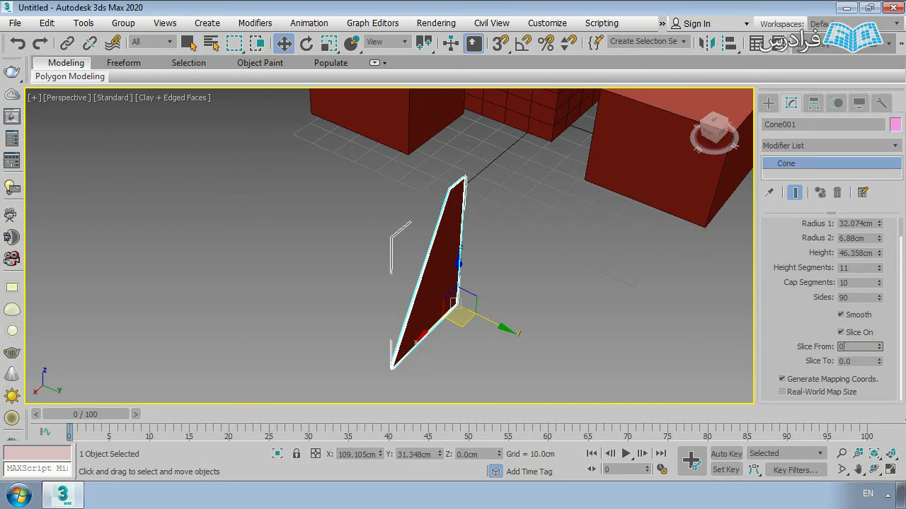
Step: Reset the cone's Slice From value to 0 and set its side count to 20
key(Return)
middle_drag(484, 281, 473, 286)
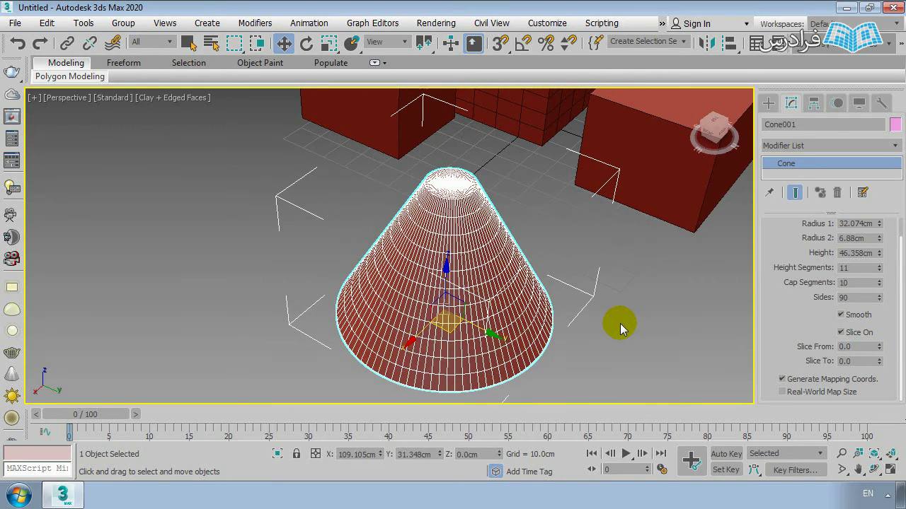
scroll(799, 292, up, 1)
double_click(849, 306)
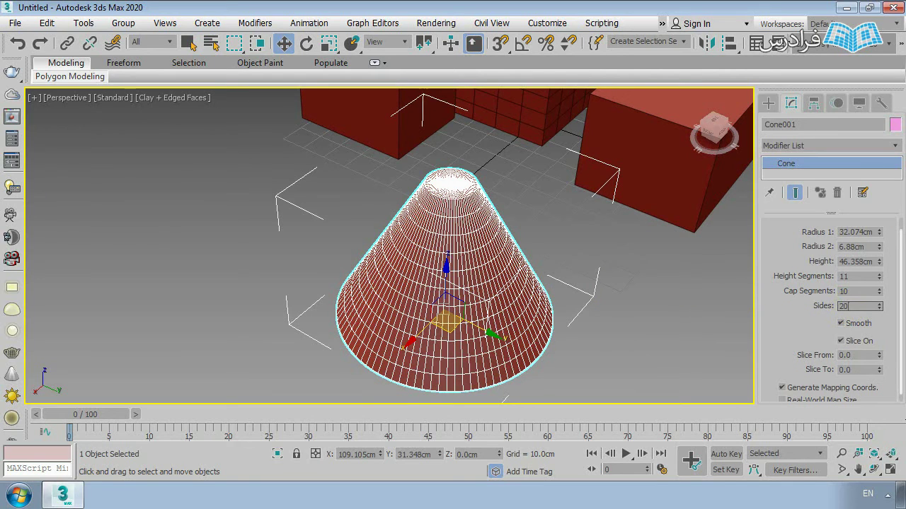
key(Return)
middle_drag(582, 316, 564, 279)
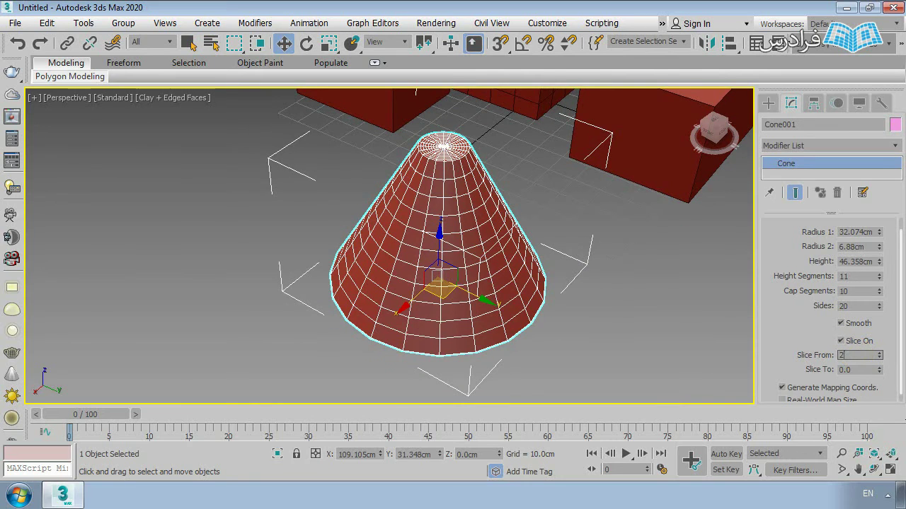
Step: Set the cone's Slice From value to 2 and then 3, and inspect the segment lines on the remaining slice
text(2)
key(Return)
text(3)
key(Return)
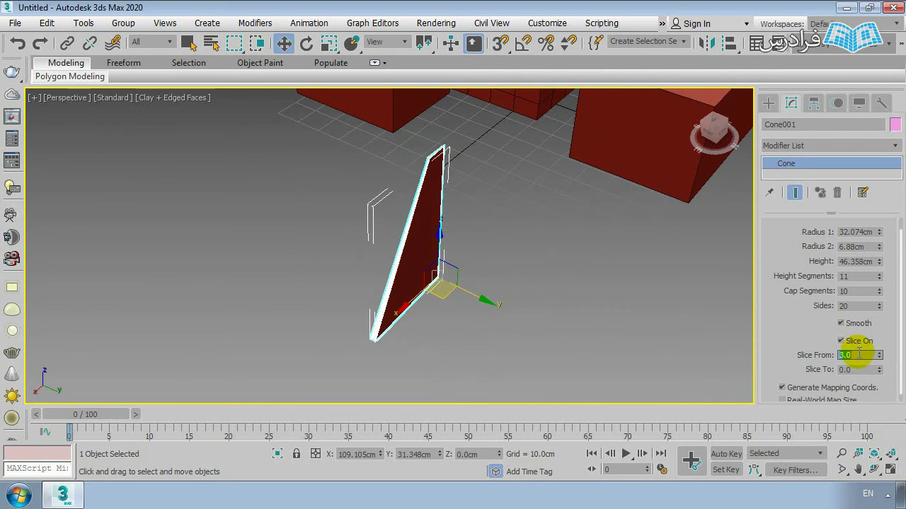
scroll(550, 313, up, 5)
scroll(446, 368, up, 3)
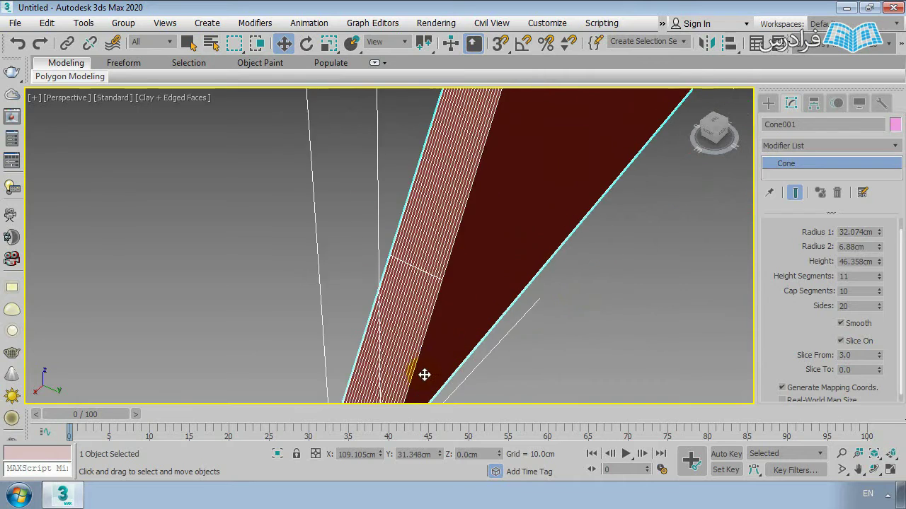
scroll(477, 271, down, 2)
middle_drag(574, 355, 678, 340)
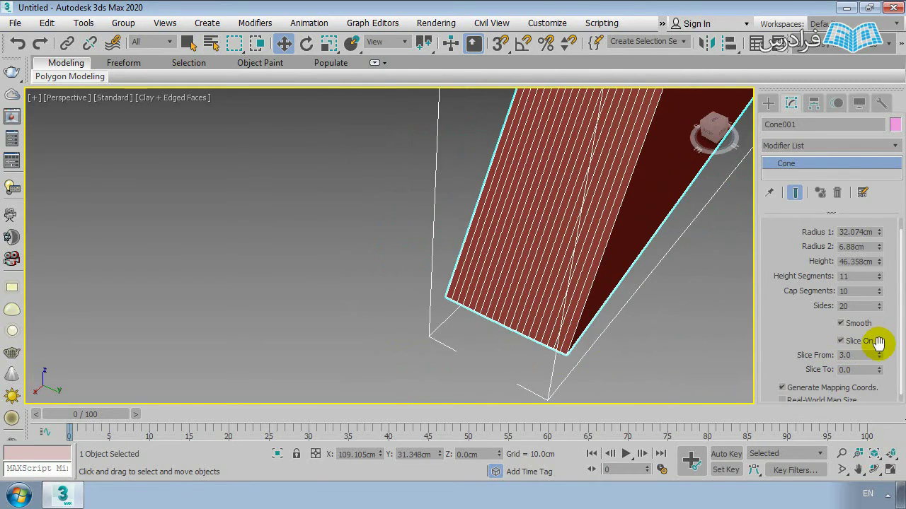
Step: Raise the cone's Slice From value to 11.5, then to 359.5, viewing the slice from several angles
drag(881, 353, 881, 353)
alt+middle_drag(460, 300, 808, 352)
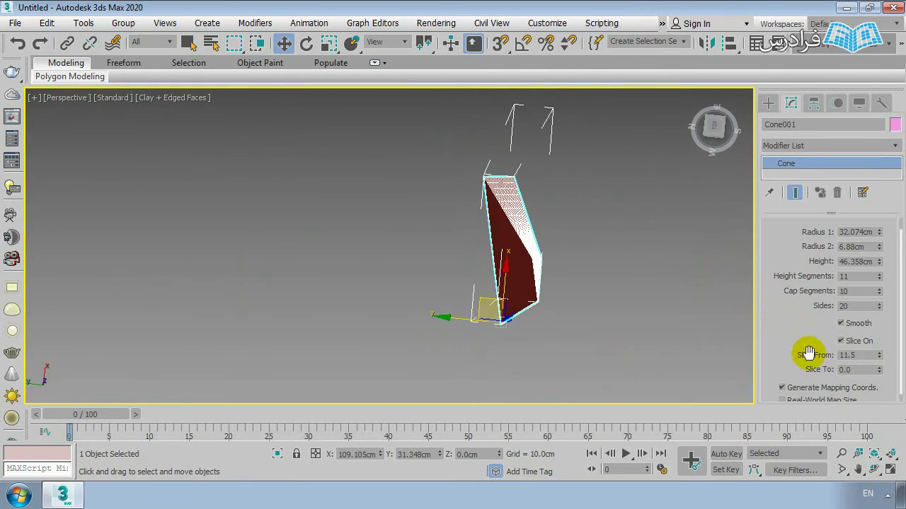
drag(881, 356, 798, 334)
alt+middle_drag(523, 290, 744, 360)
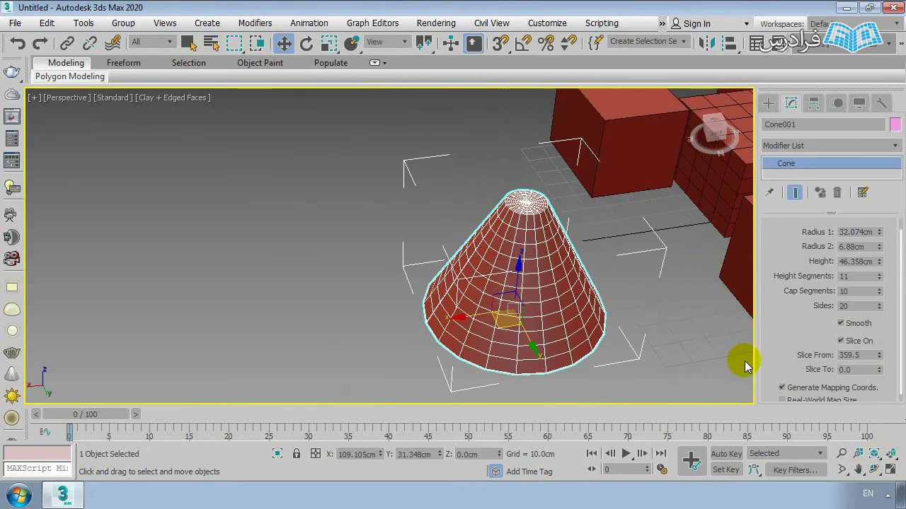
Step: Set the cone's side count to 90
alt+middle_drag(452, 357, 461, 312)
scroll(564, 309, up, 3)
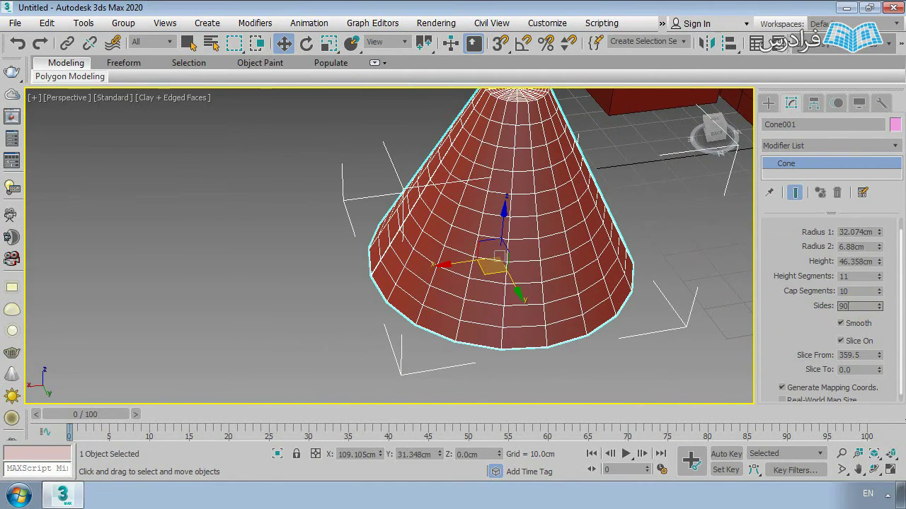
key(Tab)
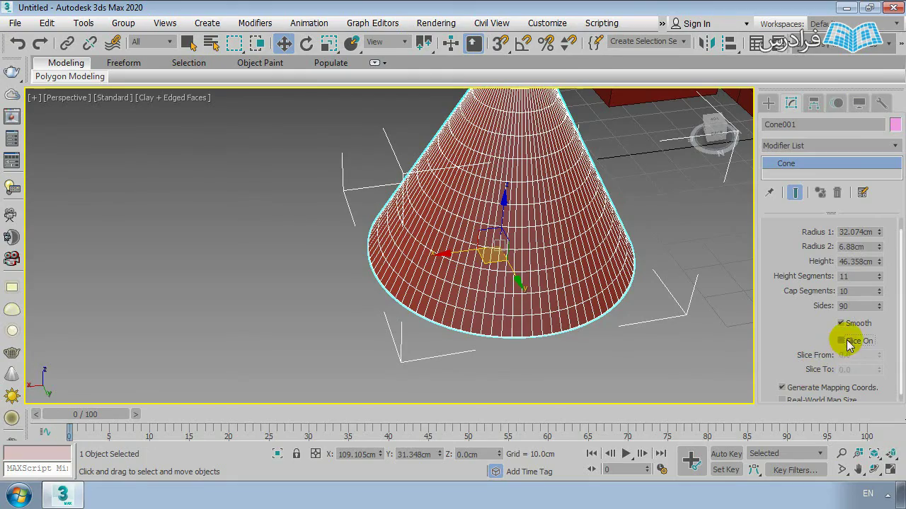
Step: Turn Slice On for the cone, bring Slice From to about -68.5 and inspect the wedge-shaped opening
click(842, 341)
drag(881, 358, 842, 419)
alt+middle_drag(462, 307, 560, 259)
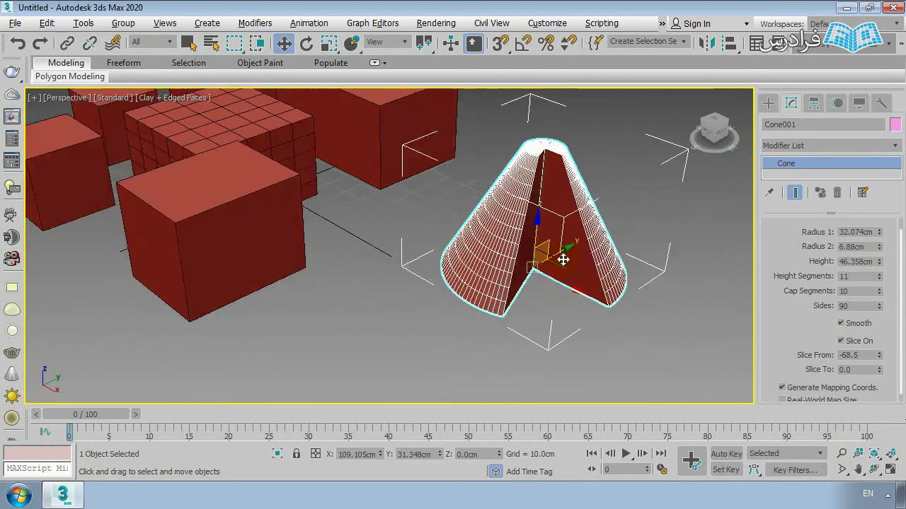
click(557, 347)
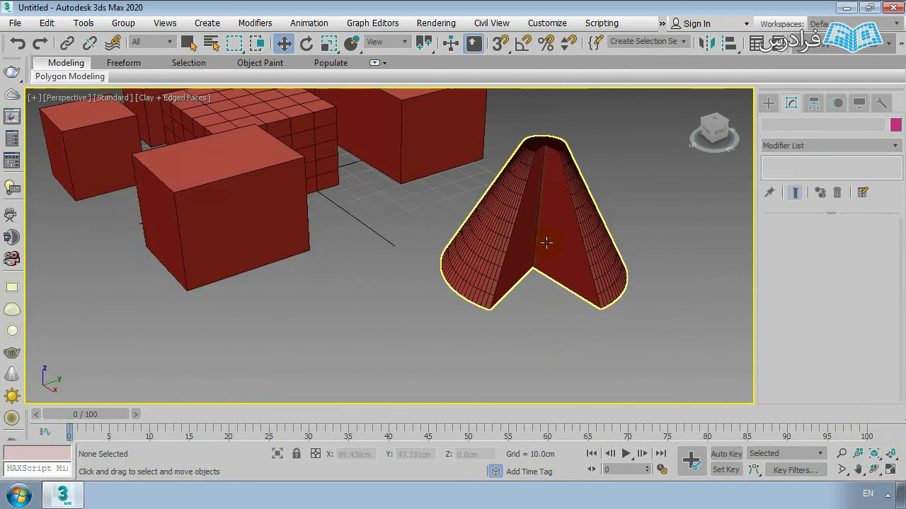
click(542, 240)
alt+middle_drag(631, 306, 551, 290)
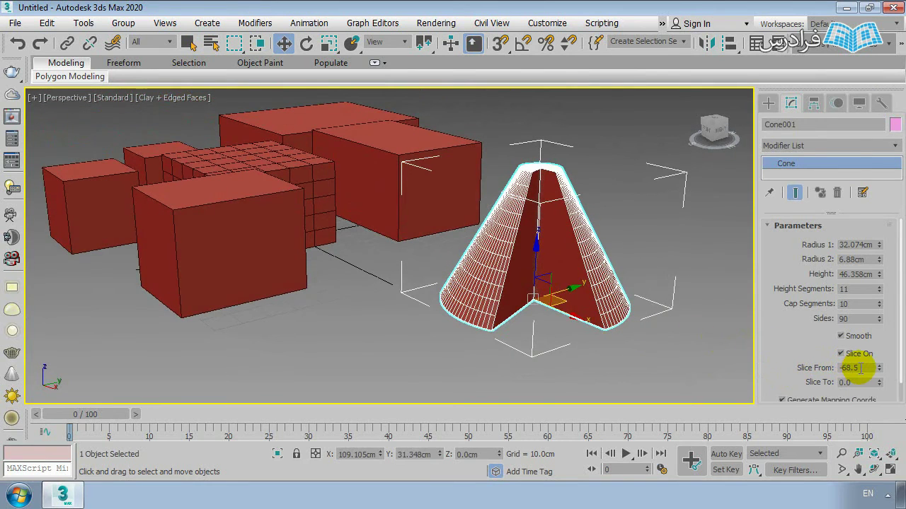
Step: Reset the cone's Slice From value to 0, then set it to about -70.5 and Slice To to about 43.5
key(Return)
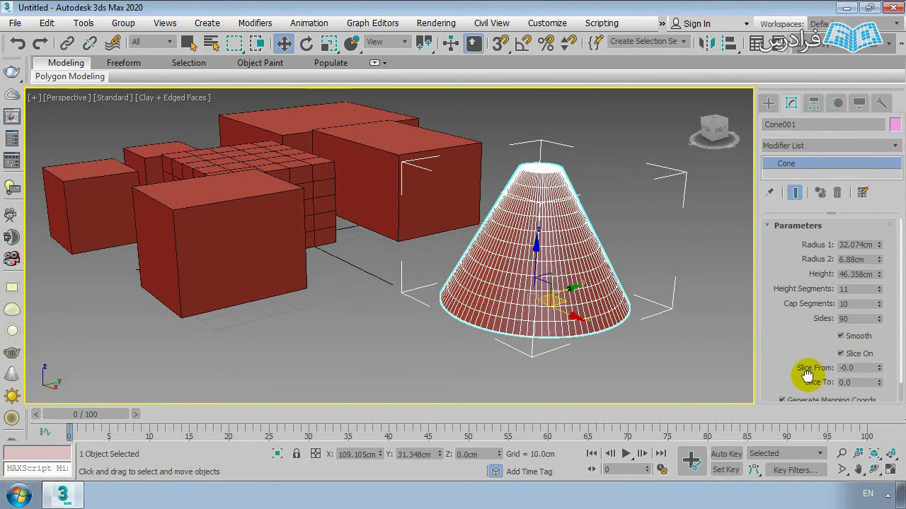
scroll(842, 371, down, 1)
drag(881, 365, 879, 289)
alt+middle_drag(467, 279, 488, 303)
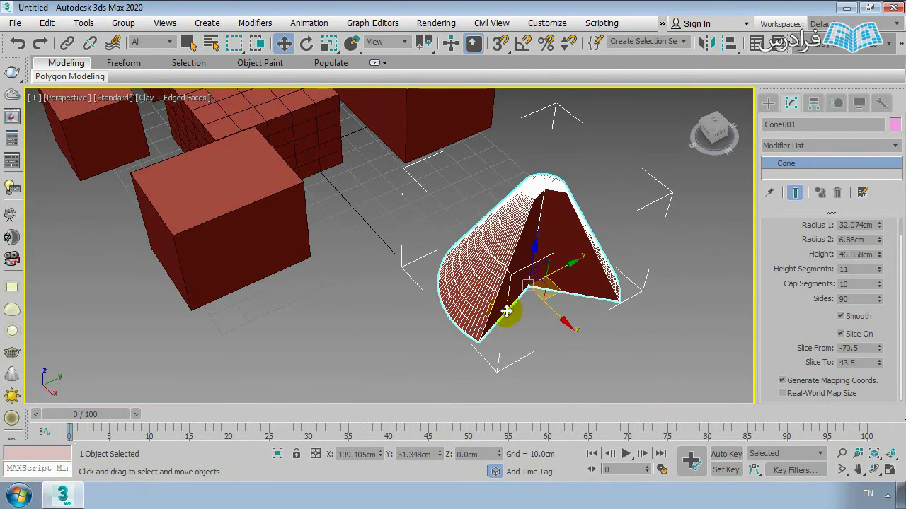
click(636, 318)
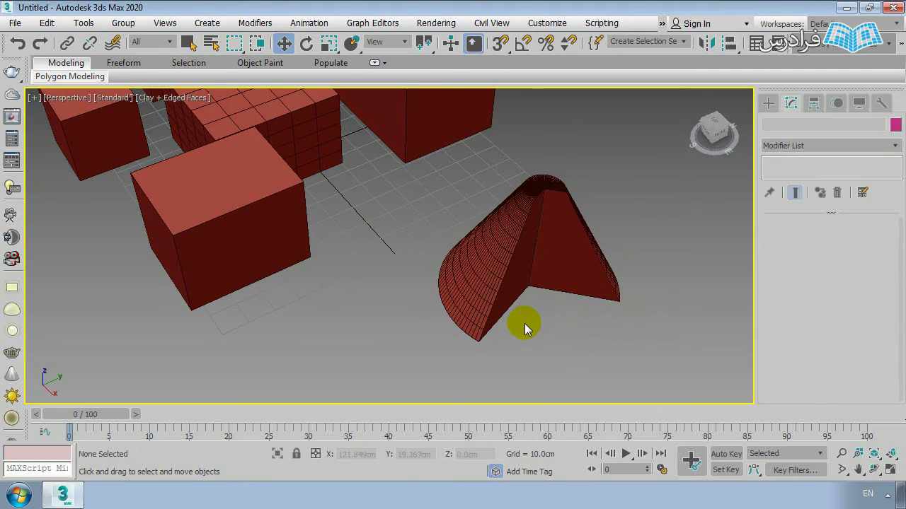
Step: Create a sphere with a radius of about 44 cm in the empty area beside the boxes, opposite the cone
scroll(524, 324, down, 5)
scroll(515, 309, up, 2)
scroll(484, 316, down, 3)
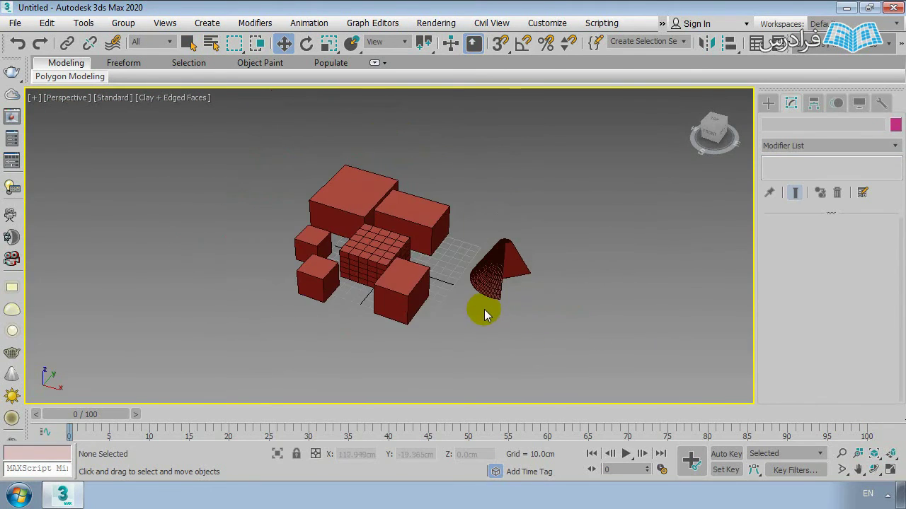
scroll(397, 269, up, 3)
click(768, 104)
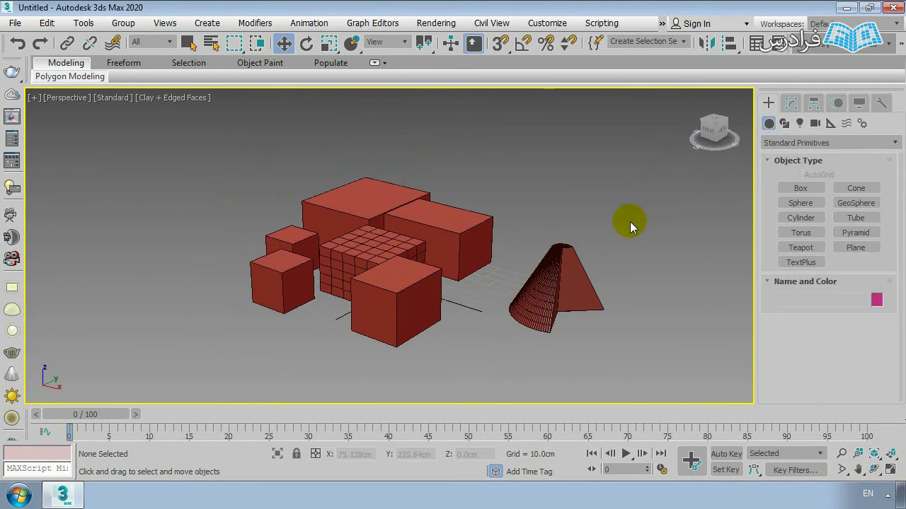
alt+middle_drag(630, 221, 627, 240)
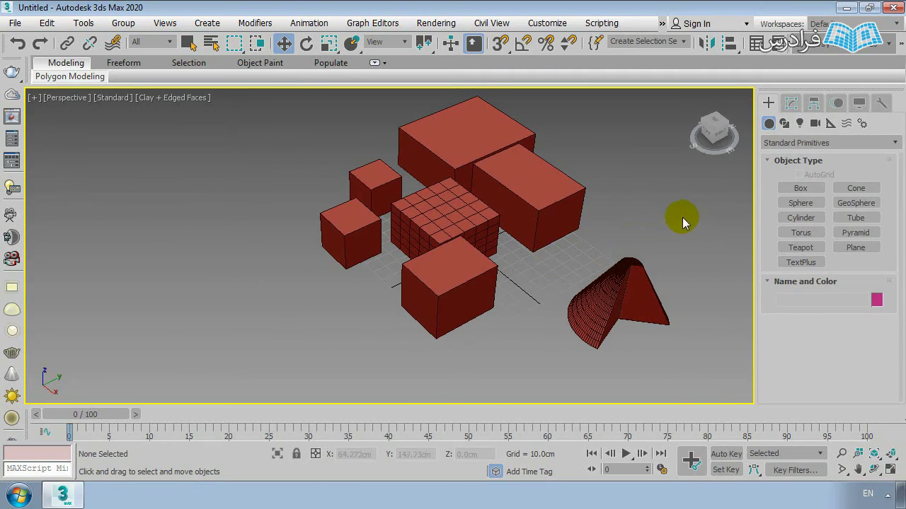
click(801, 204)
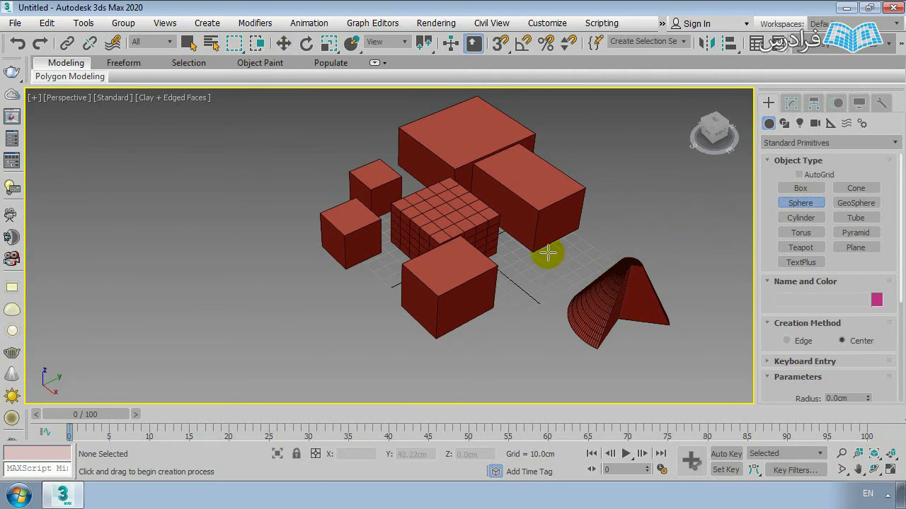
middle_drag(546, 253, 519, 268)
drag(337, 291, 269, 296)
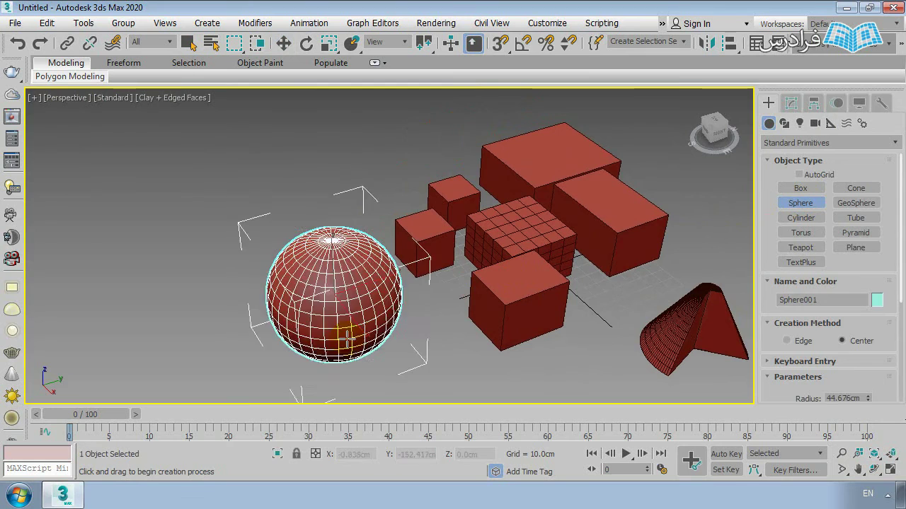
alt+middle_drag(283, 301, 263, 299)
key(w)
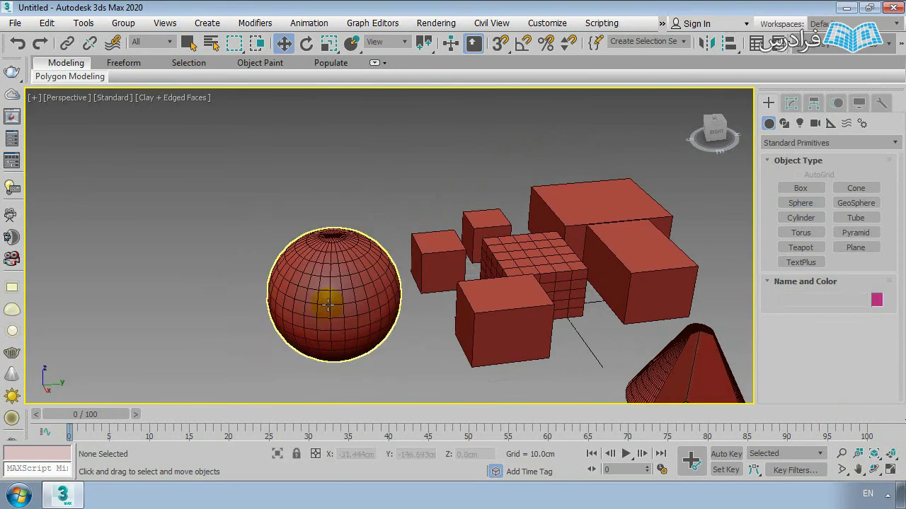
Step: Open the sphere's parameters for modification, lower its segments to 4 and inspect the faceted shape
scroll(346, 298, up, 3)
click(791, 102)
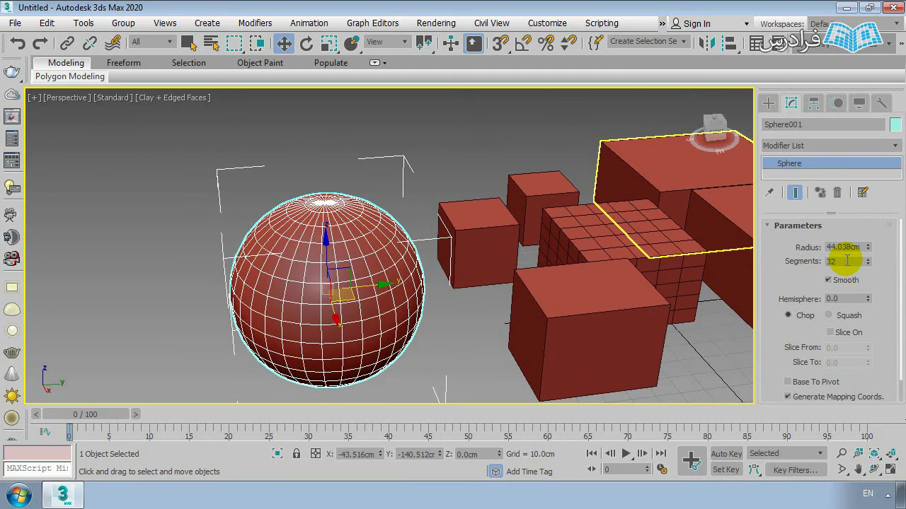
drag(867, 262, 868, 287)
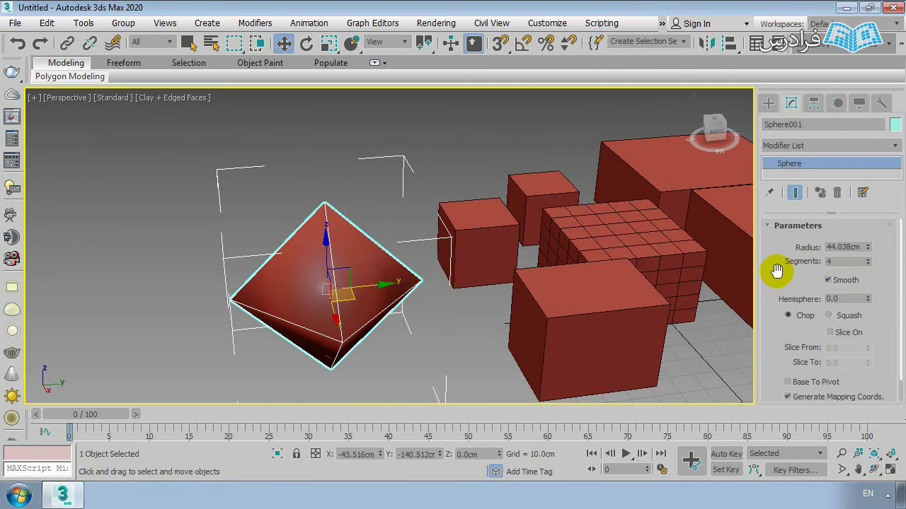
alt+middle_drag(448, 243, 672, 230)
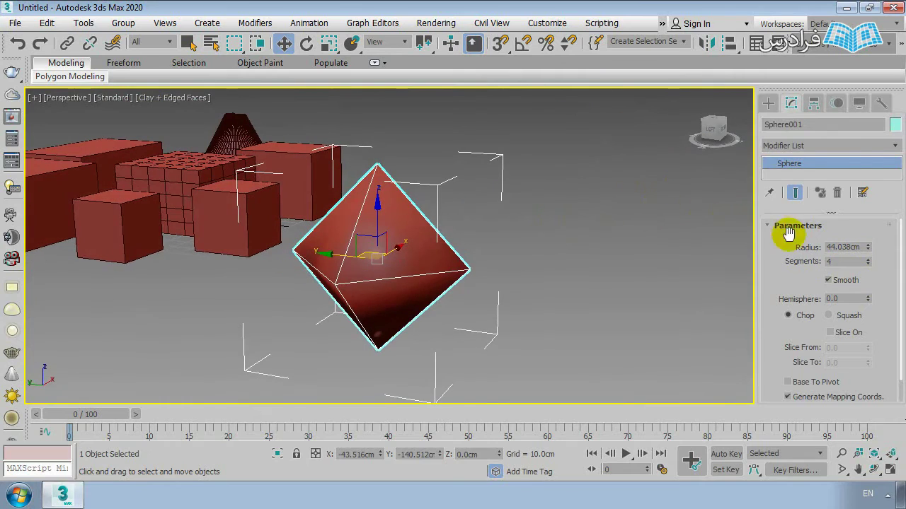
Step: Raise the sphere's segments gradually to 23 and inspect the rounder surface with and without the selection
click(868, 259)
click(868, 259)
click(868, 259)
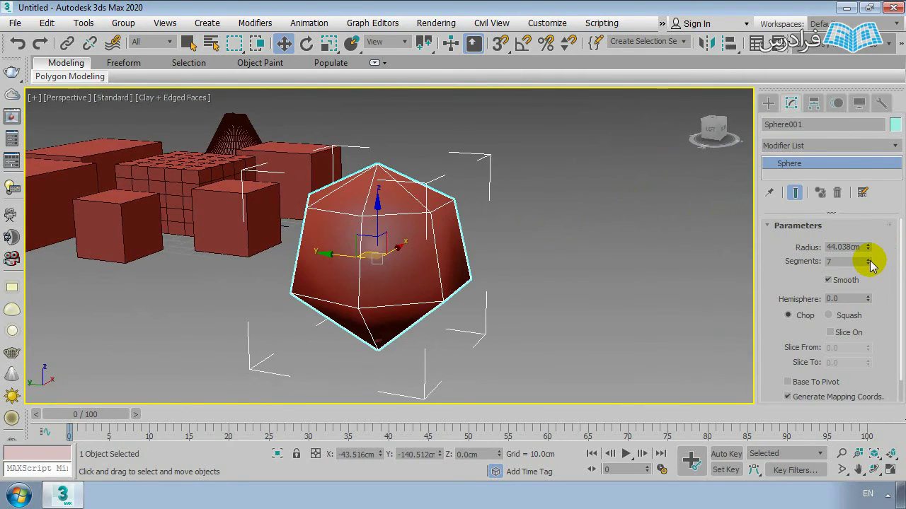
click(868, 259)
click(868, 259)
click(868, 259)
click(868, 259)
click(868, 259)
click(868, 259)
click(868, 259)
click(868, 259)
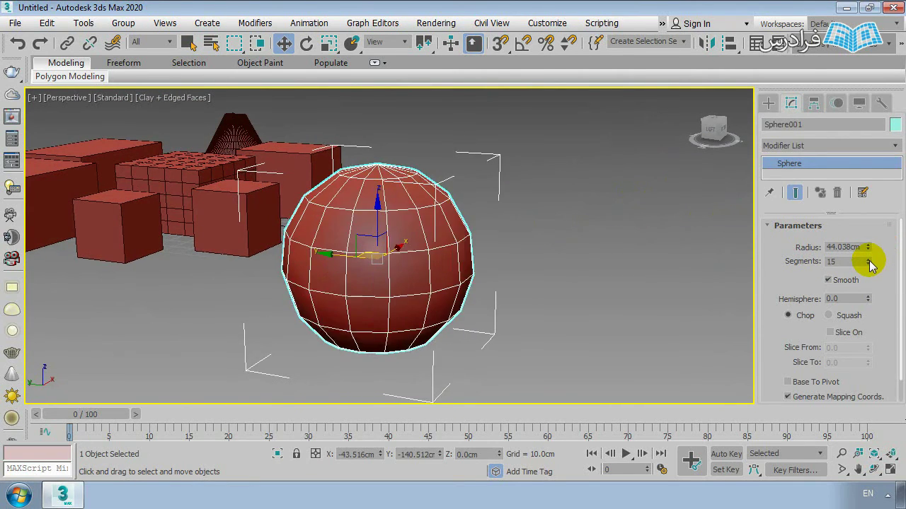
click(868, 262)
click(868, 262)
click(868, 262)
click(868, 262)
click(868, 262)
click(868, 262)
alt+middle_drag(523, 283, 484, 285)
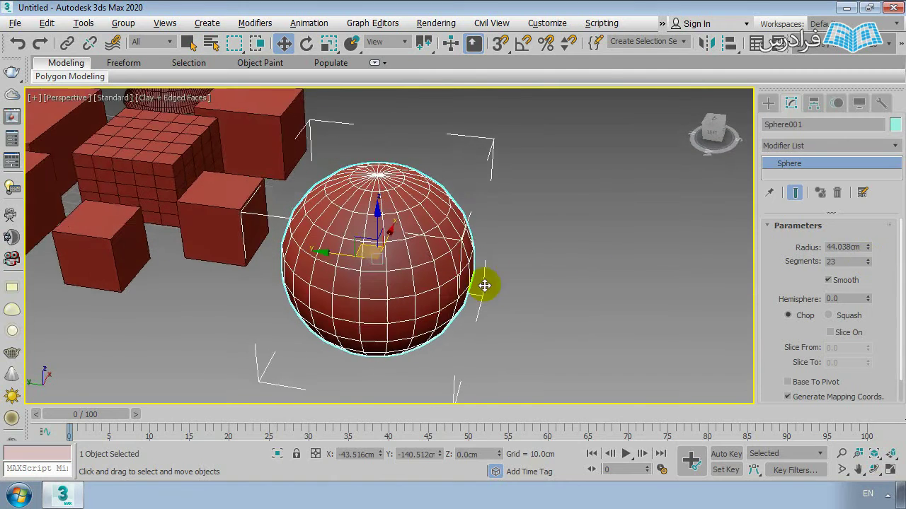
click(536, 334)
click(403, 285)
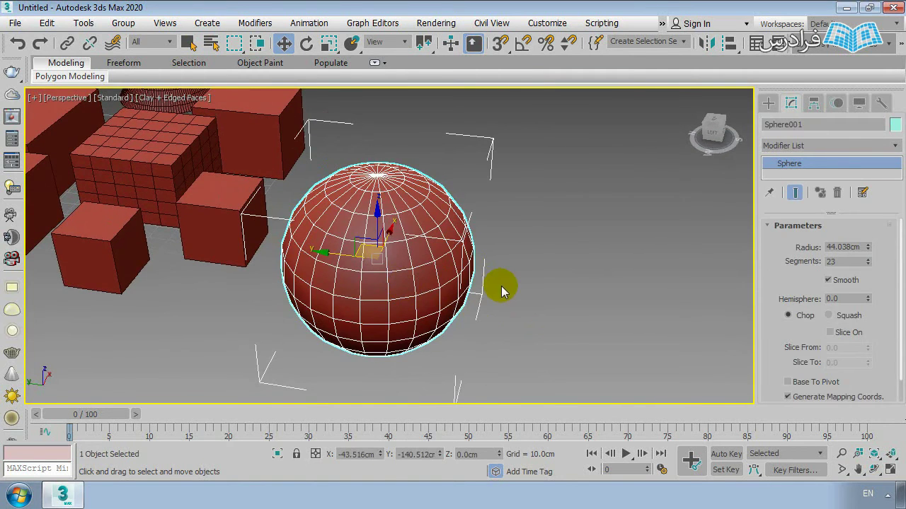
Step: Enable Slice On for the sphere and set Slice From to about 93 and Slice To to about 22.5
scroll(501, 290, down, 3)
drag(798, 343, 815, 317)
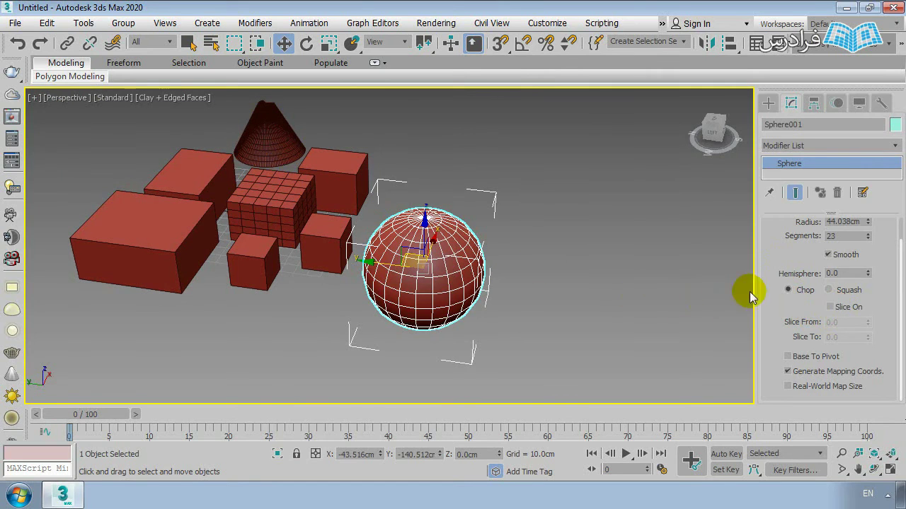
click(831, 307)
scroll(526, 248, up, 3)
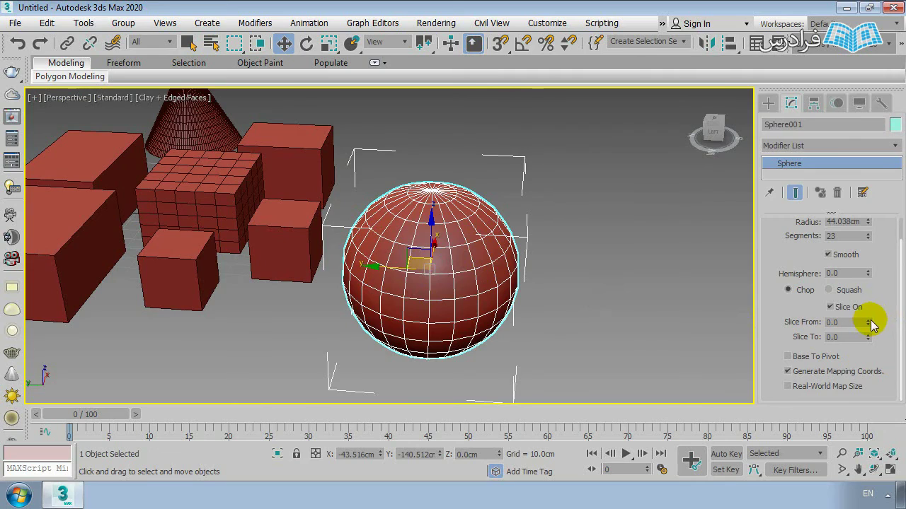
drag(872, 326, 828, 188)
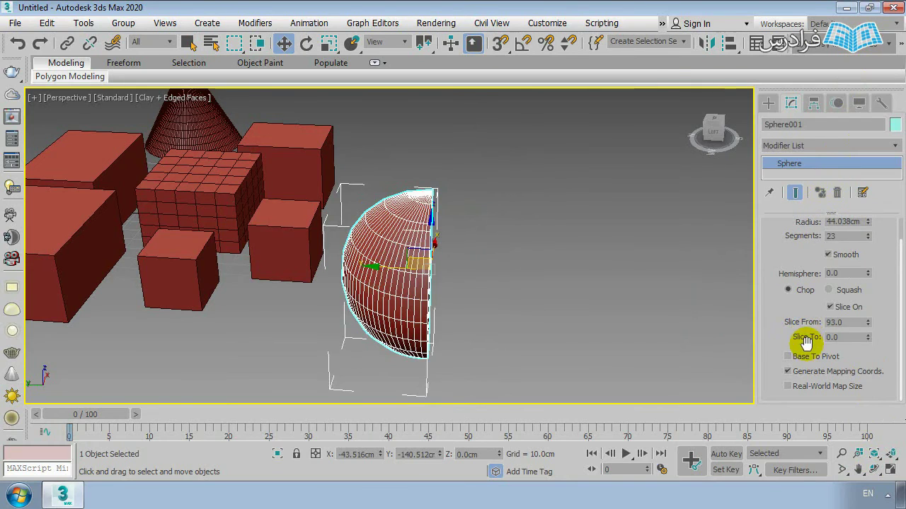
drag(870, 337, 882, 300)
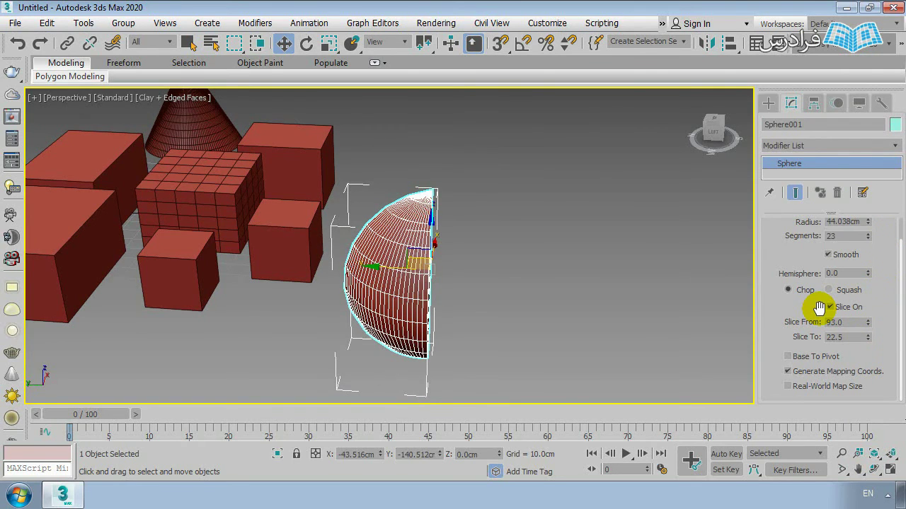
Step: Create a second sphere with a radius of about 35 cm beside the sliced one and bring its parameters into view
click(768, 103)
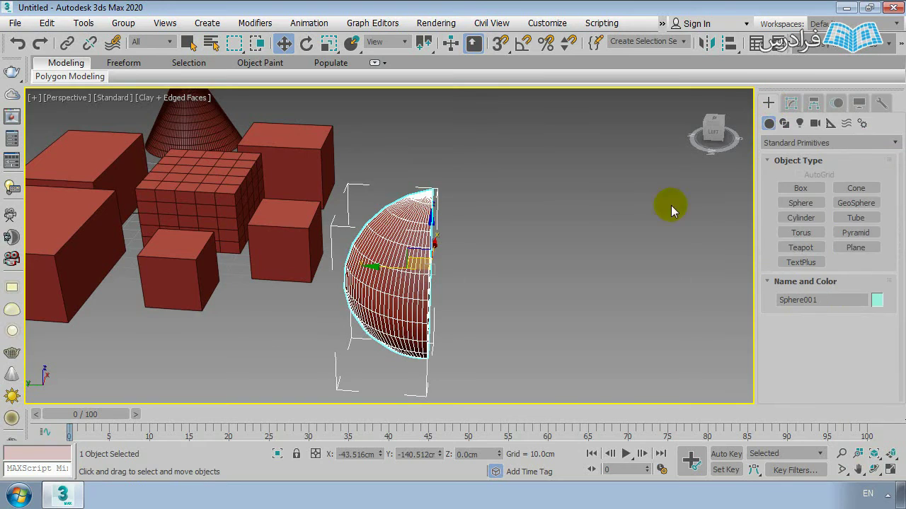
click(671, 205)
scroll(623, 247, down, 4)
alt+middle_drag(576, 296, 390, 283)
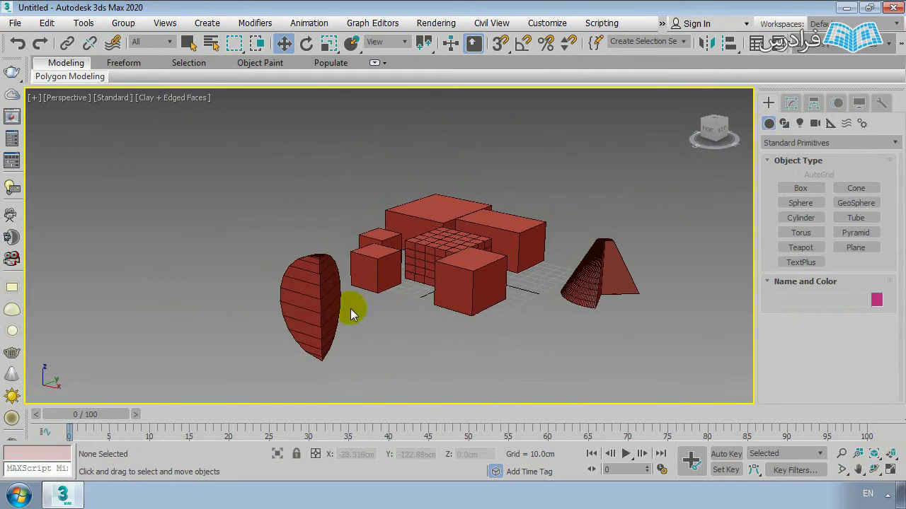
scroll(329, 309, up, 3)
alt+middle_drag(333, 293, 433, 317)
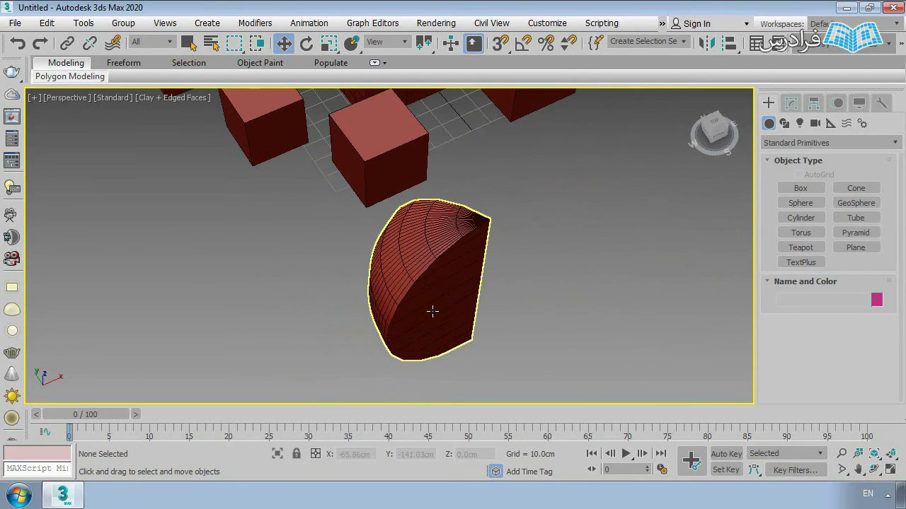
click(800, 203)
drag(587, 209, 610, 278)
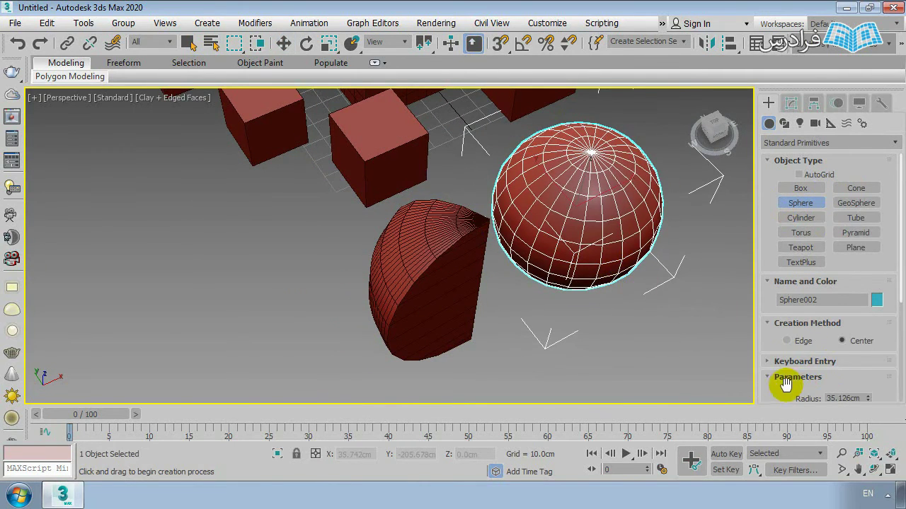
drag(783, 389, 783, 163)
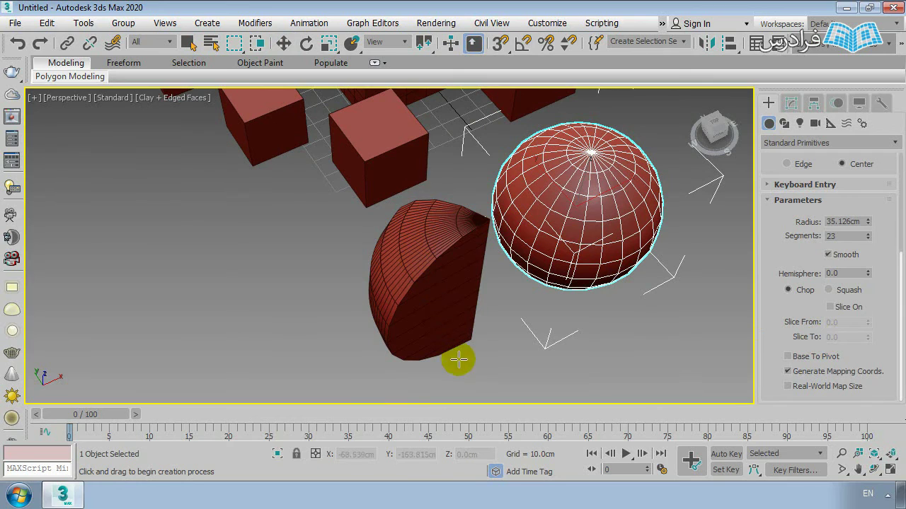
Step: Finish the second sphere and create a geosphere with a radius of about 26.8 cm beside the cone, leaving it selected
right_click(537, 330)
click(512, 356)
scroll(516, 332, down, 5)
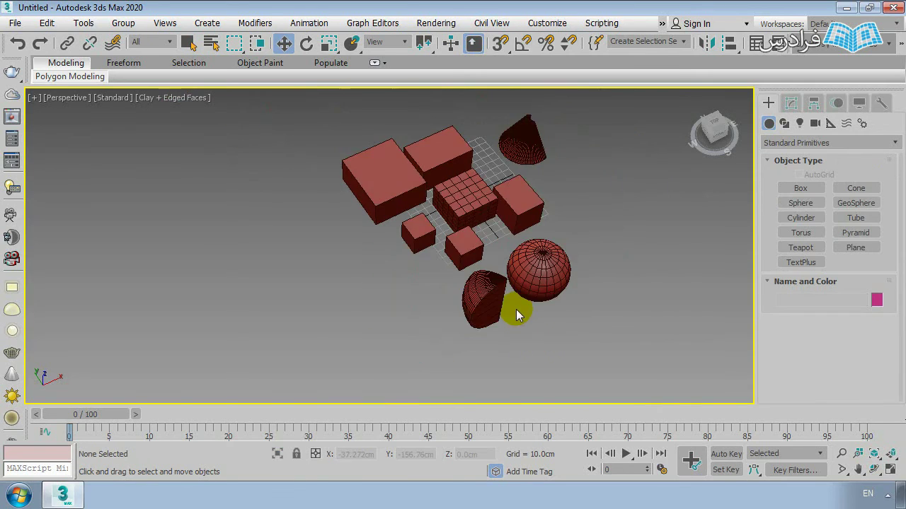
alt+middle_drag(521, 307, 525, 269)
middle_drag(432, 210, 479, 289)
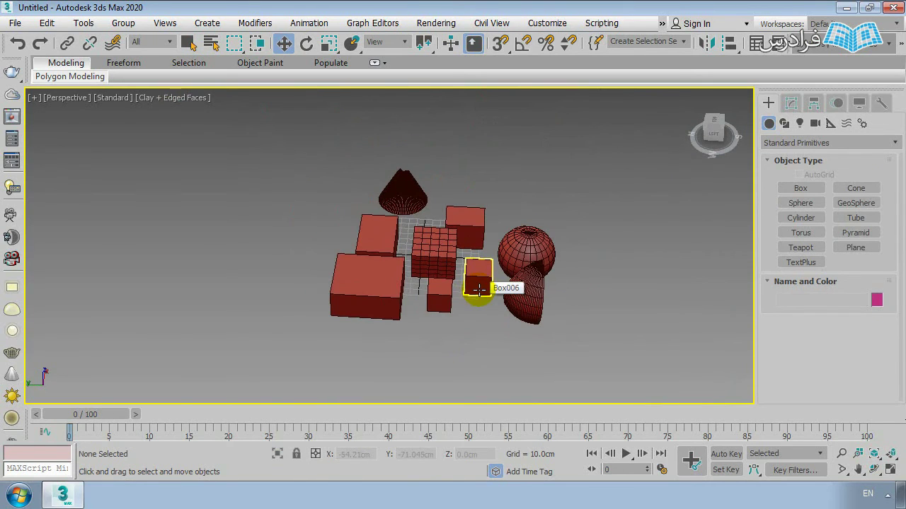
scroll(424, 285, up, 2)
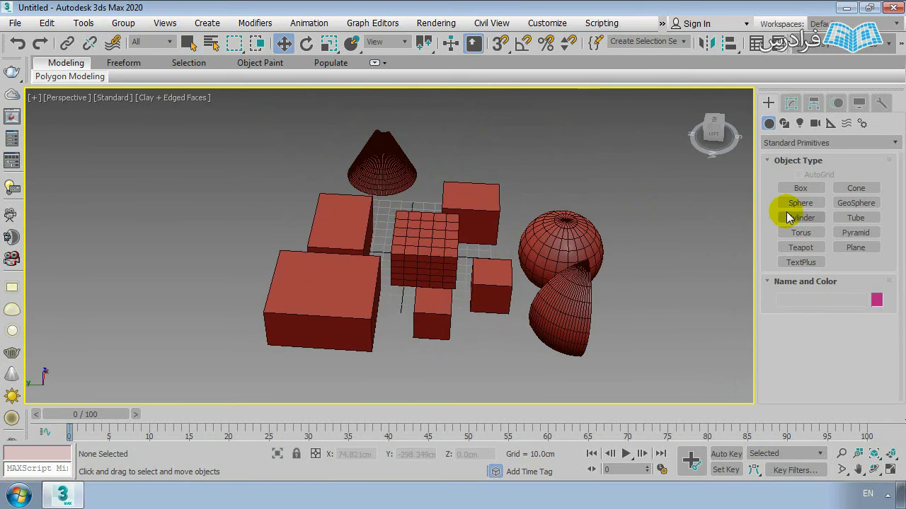
click(857, 203)
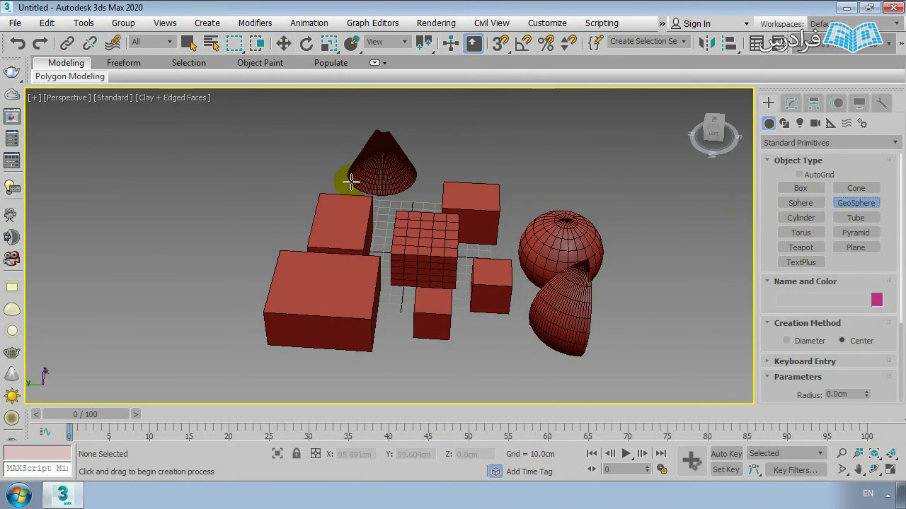
middle_drag(348, 179, 423, 257)
scroll(423, 258, up, 3)
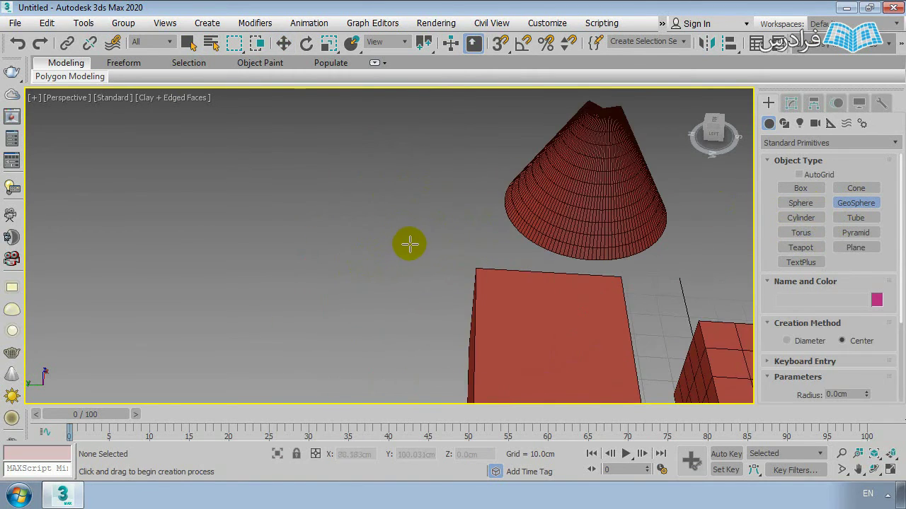
drag(401, 230, 398, 256)
scroll(382, 226, up, 3)
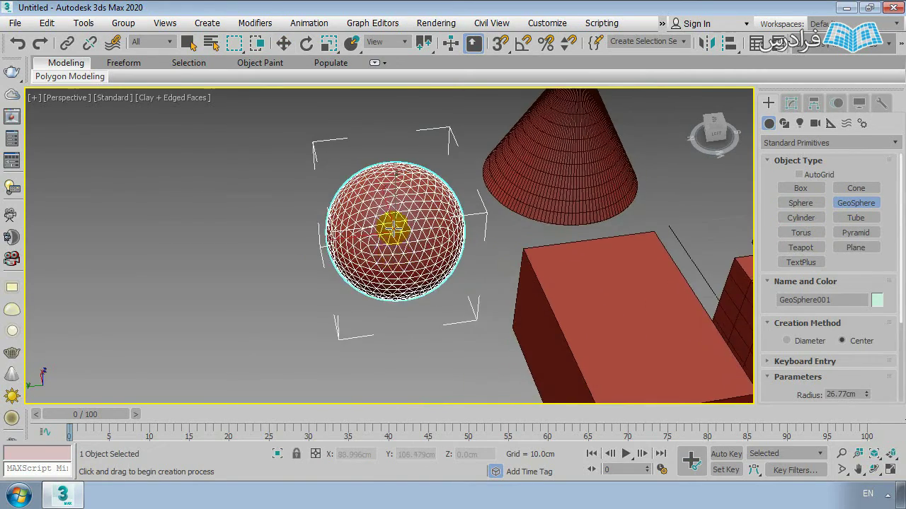
right_click(230, 257)
click(388, 239)
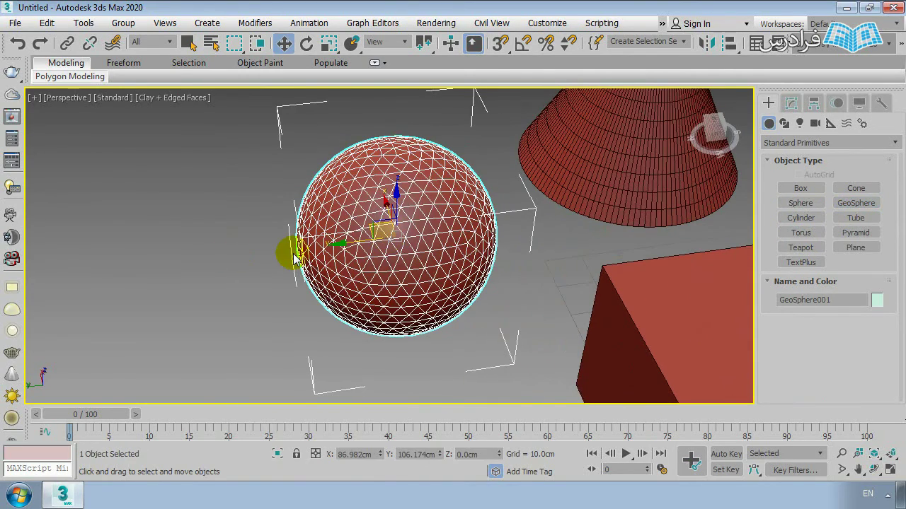
Step: Compare the face layout of the geosphere with that of the unsliced standard sphere, selecting the standard sphere
scroll(333, 248, down, 5)
scroll(496, 212, up, 5)
scroll(434, 233, down, 5)
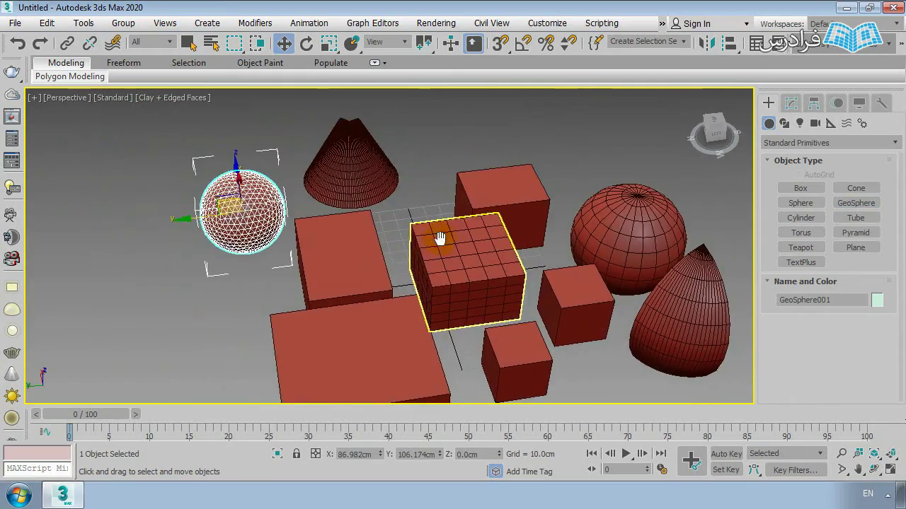
scroll(238, 202, up, 4)
scroll(239, 202, up, 2)
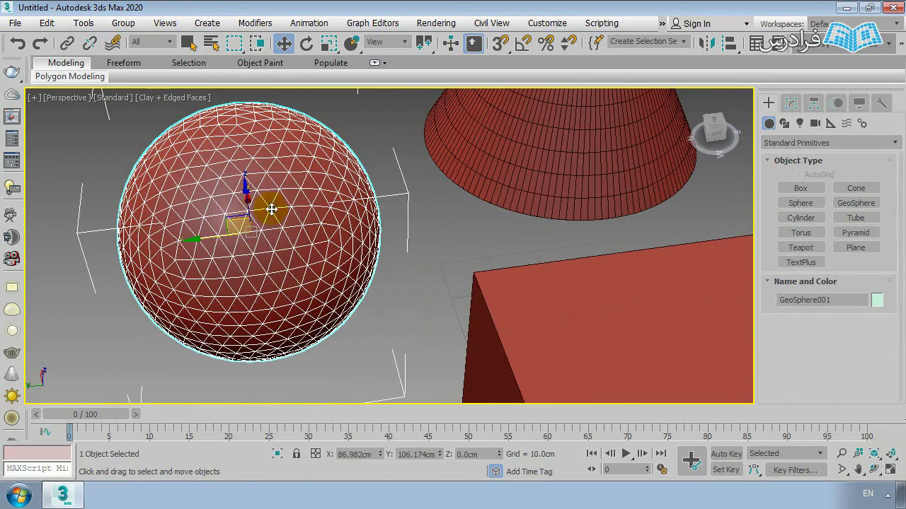
scroll(271, 209, down, 5)
scroll(564, 234, up, 6)
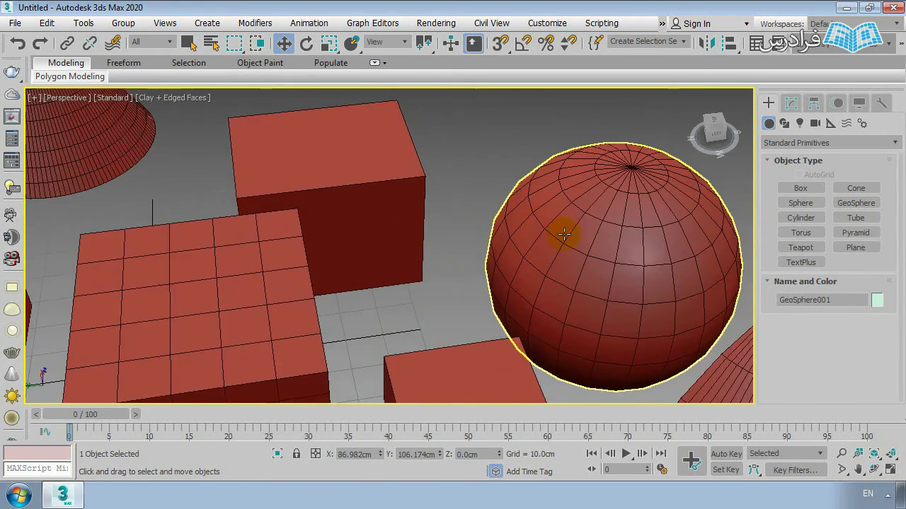
click(623, 242)
scroll(578, 238, down, 5)
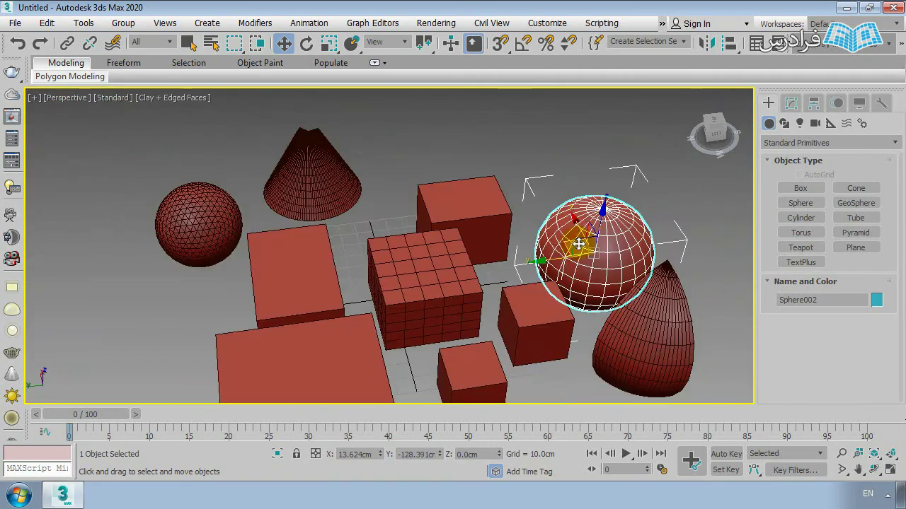
Step: Examine the geosphere's mesh up close against the standard sphere's mesh, with the standard sphere selected and deselected
scroll(205, 249, up, 5)
scroll(192, 250, up, 4)
middle_drag(182, 187, 251, 266)
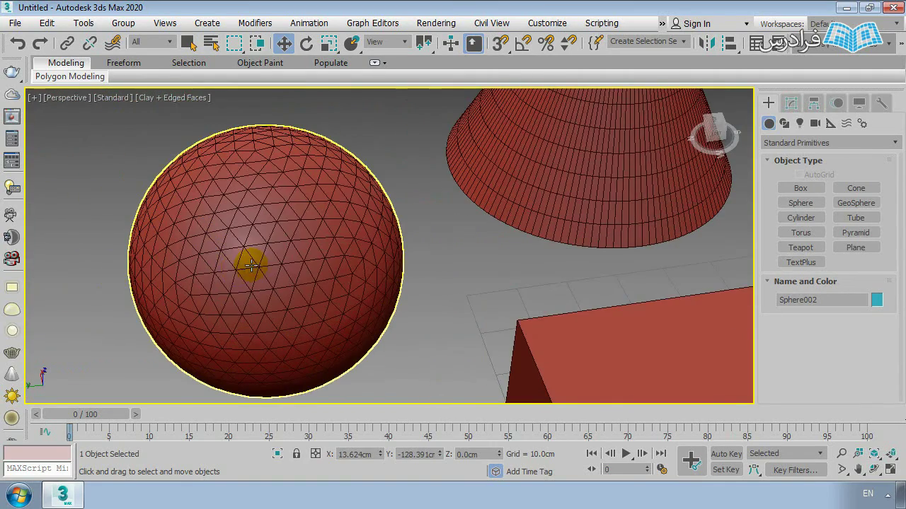
scroll(280, 233, down, 2)
scroll(365, 245, up, 3)
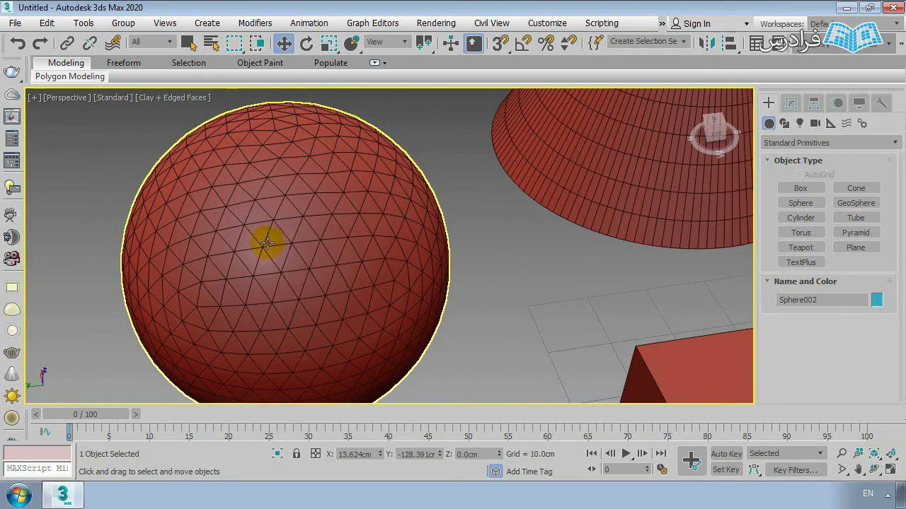
scroll(268, 243, down, 5)
alt+middle_drag(488, 265, 502, 241)
scroll(113, 217, up, 4)
scroll(113, 217, up, 3)
scroll(178, 239, down, 3)
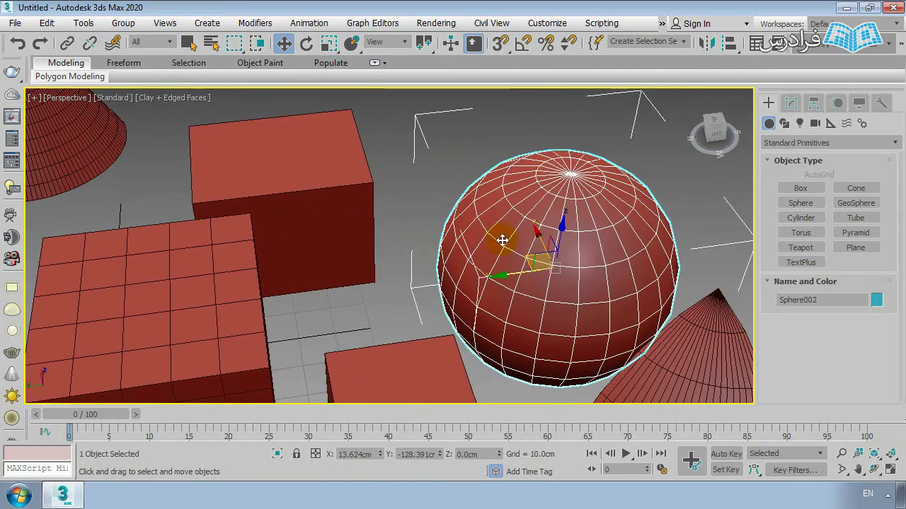
click(550, 144)
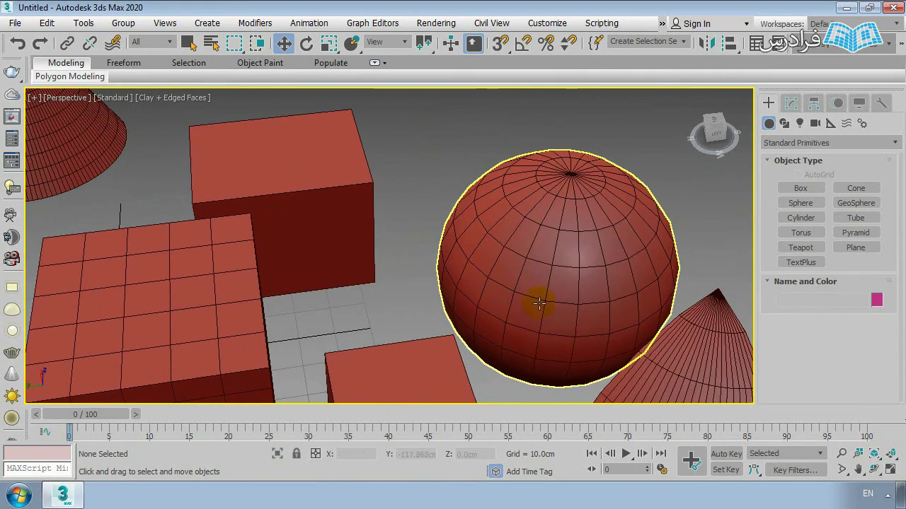
scroll(539, 303, down, 4)
scroll(415, 293, up, 4)
scroll(370, 217, up, 2)
Step: Open the geosphere's parameters for modification, lower its segments to 1 and inspect the resulting solid from another angle
click(393, 190)
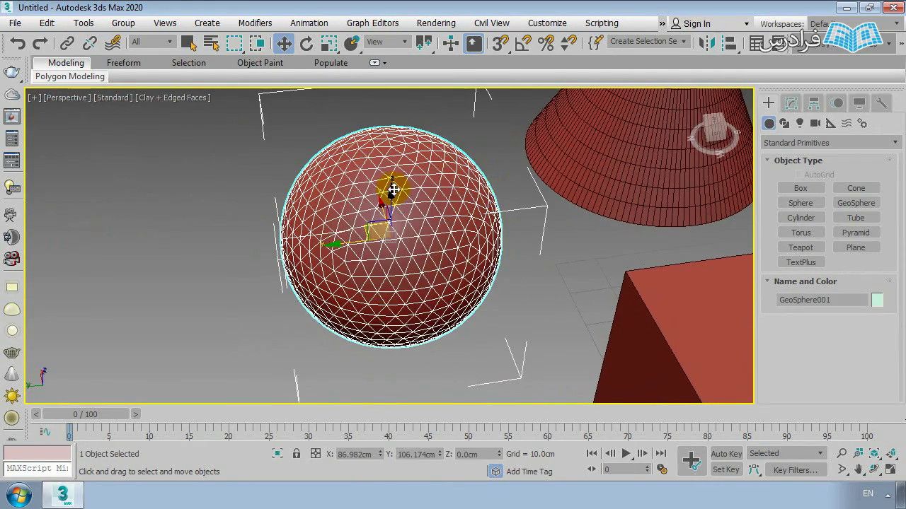
click(791, 104)
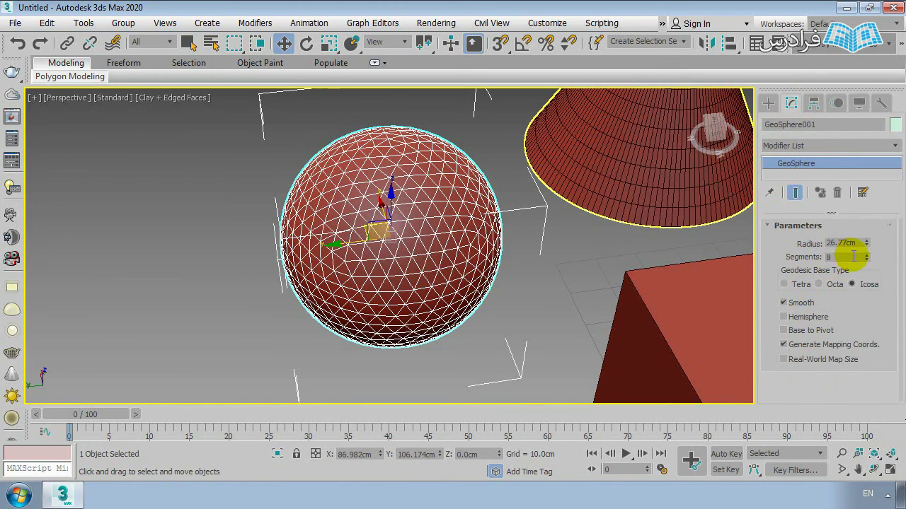
drag(867, 259, 866, 259)
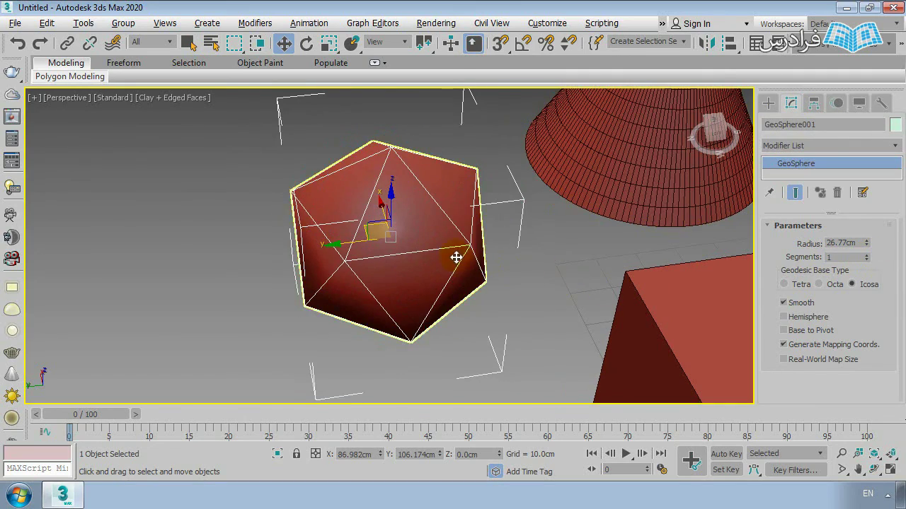
alt+middle_drag(457, 257, 438, 276)
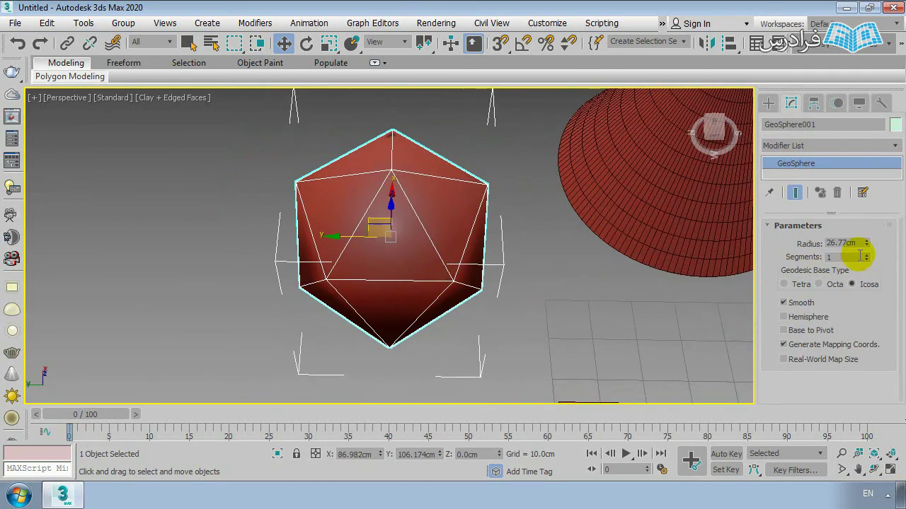
Step: Raise the geosphere's segments to 9 and bring the whole object into view
drag(868, 256, 868, 256)
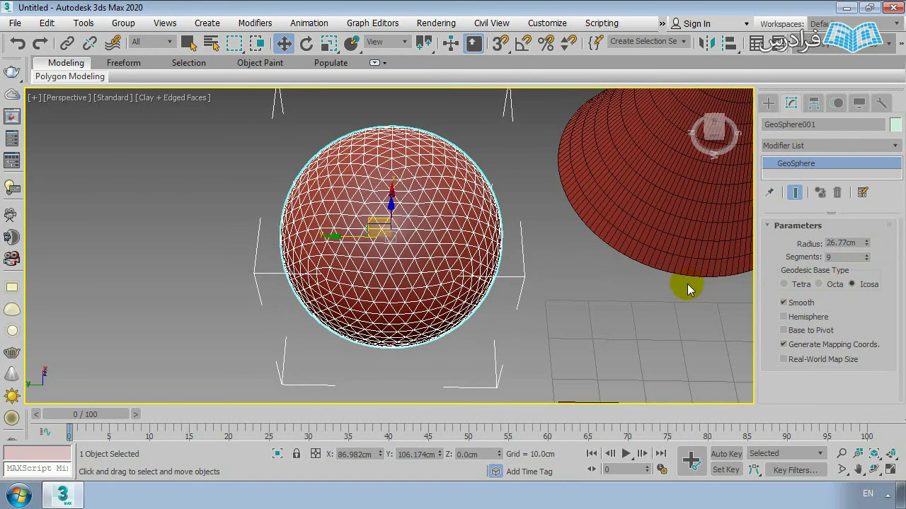
middle_drag(687, 284, 610, 311)
scroll(609, 308, down, 3)
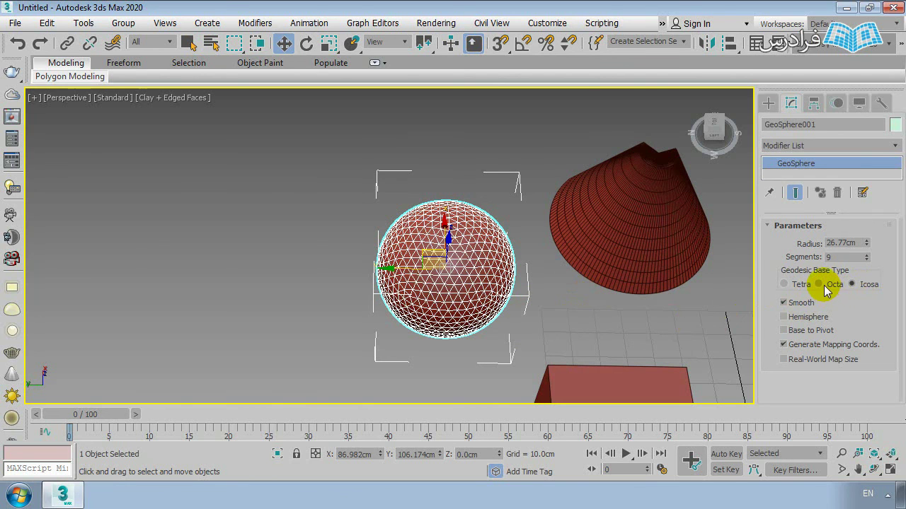
Step: Try the Octa and Tetra geodesic base types on the geosphere, raise its segments to 15 and inspect the Tetra mesh from several angles
click(821, 285)
click(785, 285)
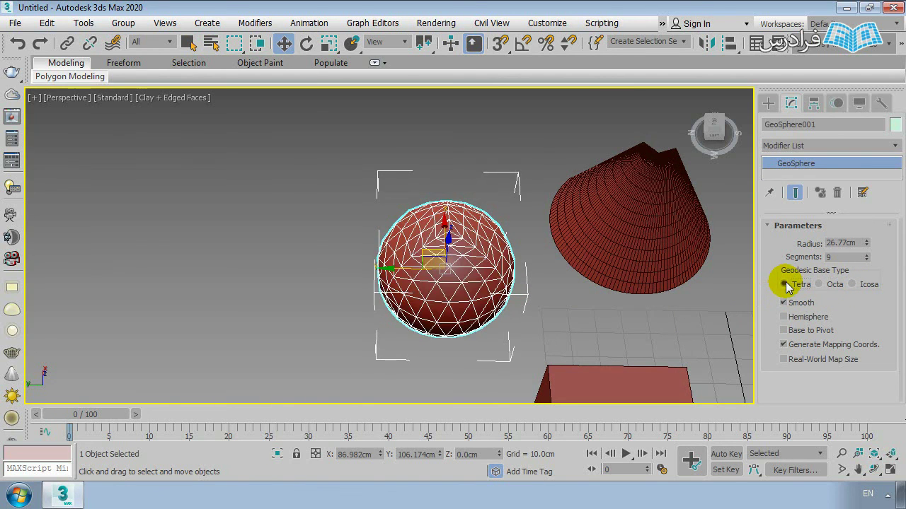
scroll(526, 248, up, 5)
alt+middle_drag(480, 264, 484, 244)
alt+middle_drag(573, 258, 665, 273)
drag(866, 256, 866, 253)
alt+middle_drag(552, 269, 487, 205)
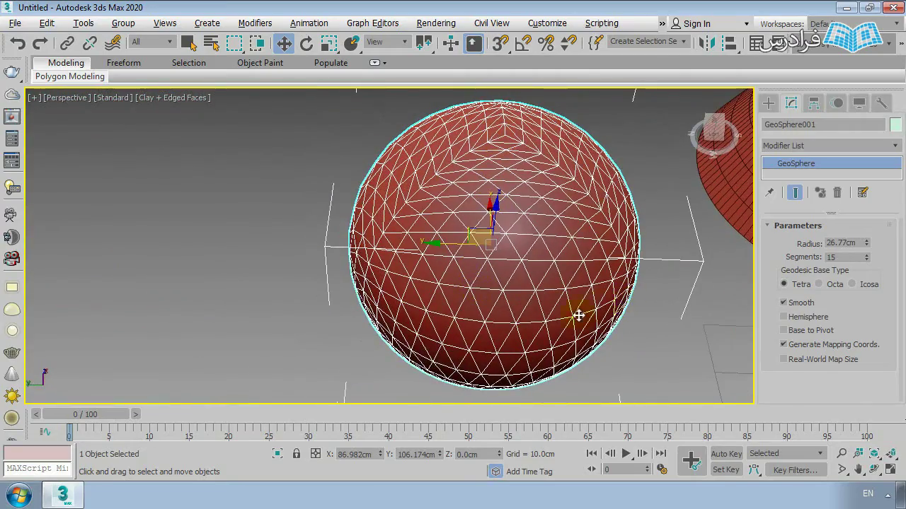
alt+middle_drag(578, 315, 460, 155)
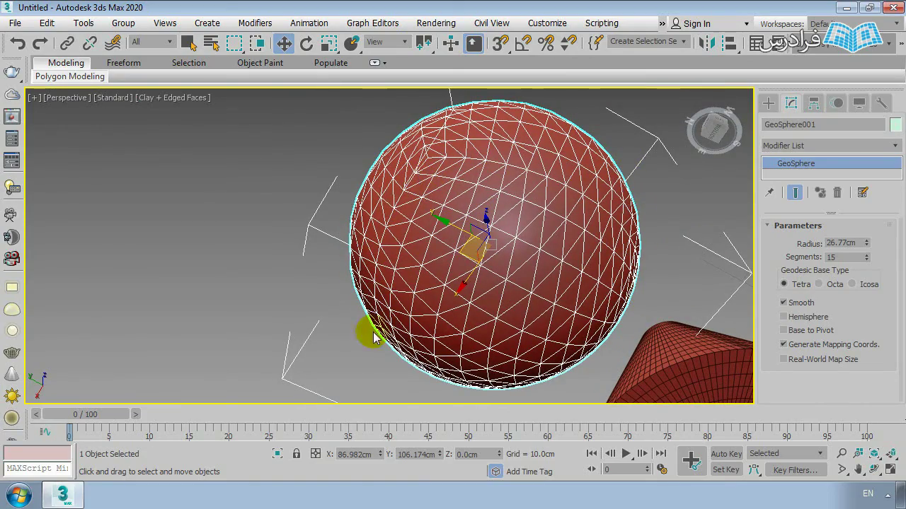
alt+middle_drag(495, 242, 485, 347)
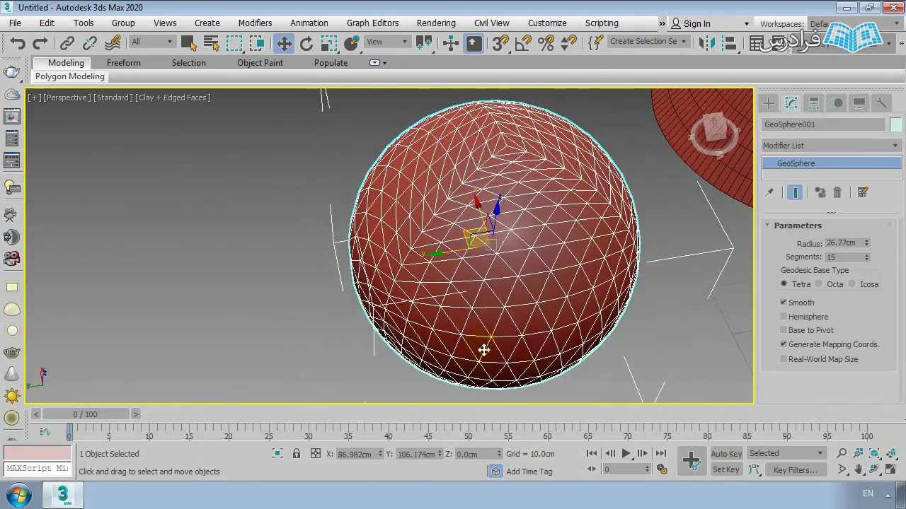
Step: Set the geosphere's geodesic base type to Octa and inspect its face pattern up close from another angle
click(819, 284)
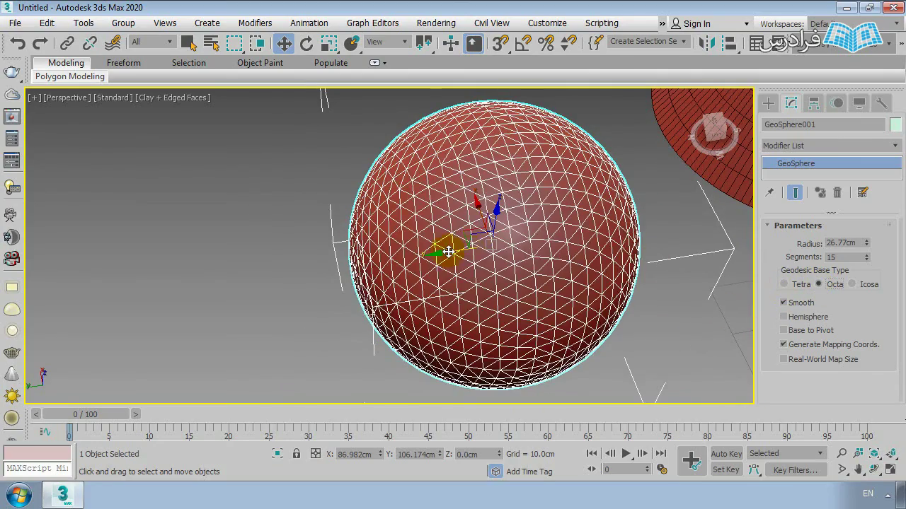
alt+middle_drag(448, 252, 544, 275)
scroll(477, 188, up, 3)
scroll(535, 200, down, 1)
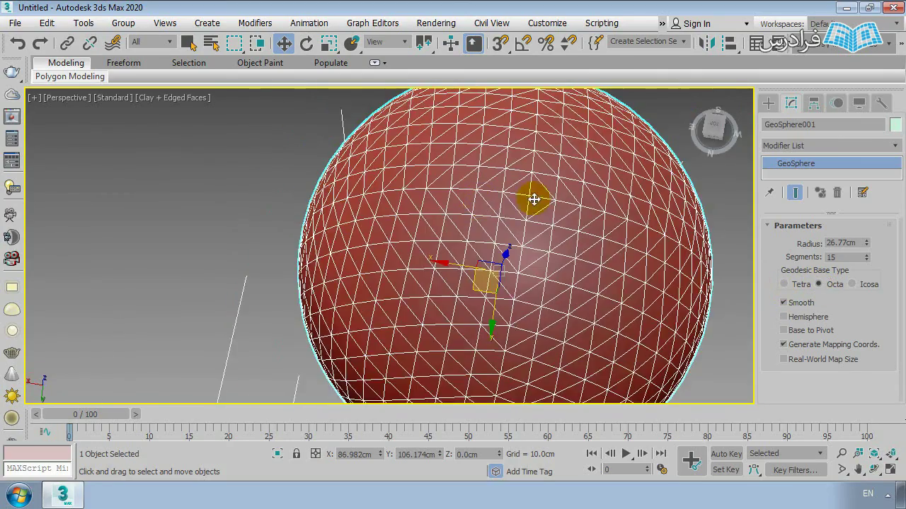
scroll(527, 195, up, 1)
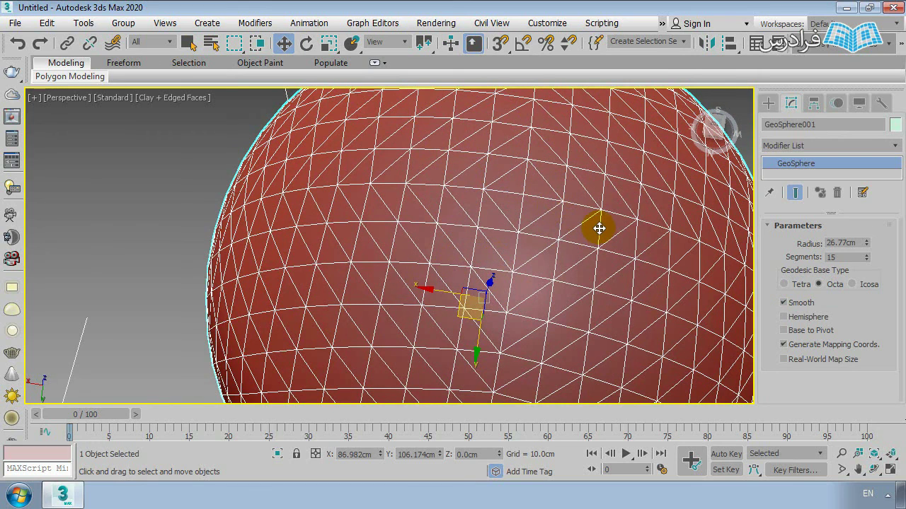
scroll(534, 237, down, 2)
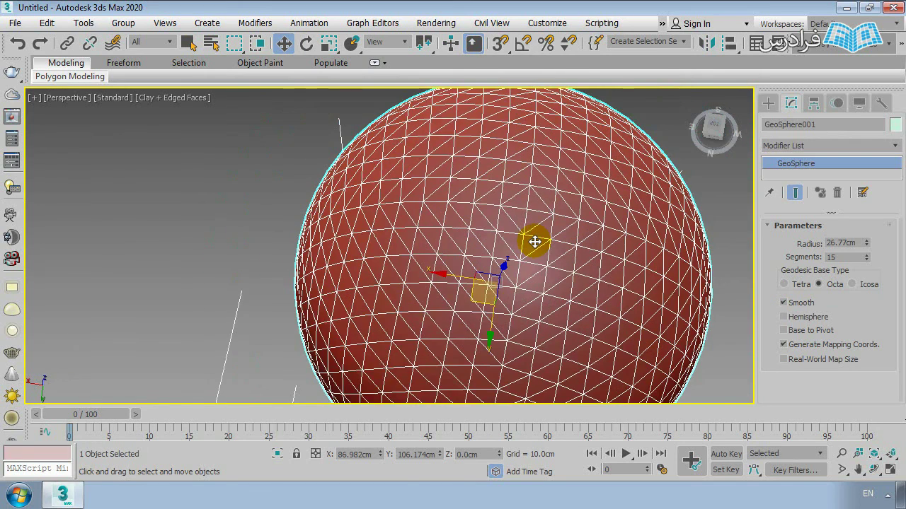